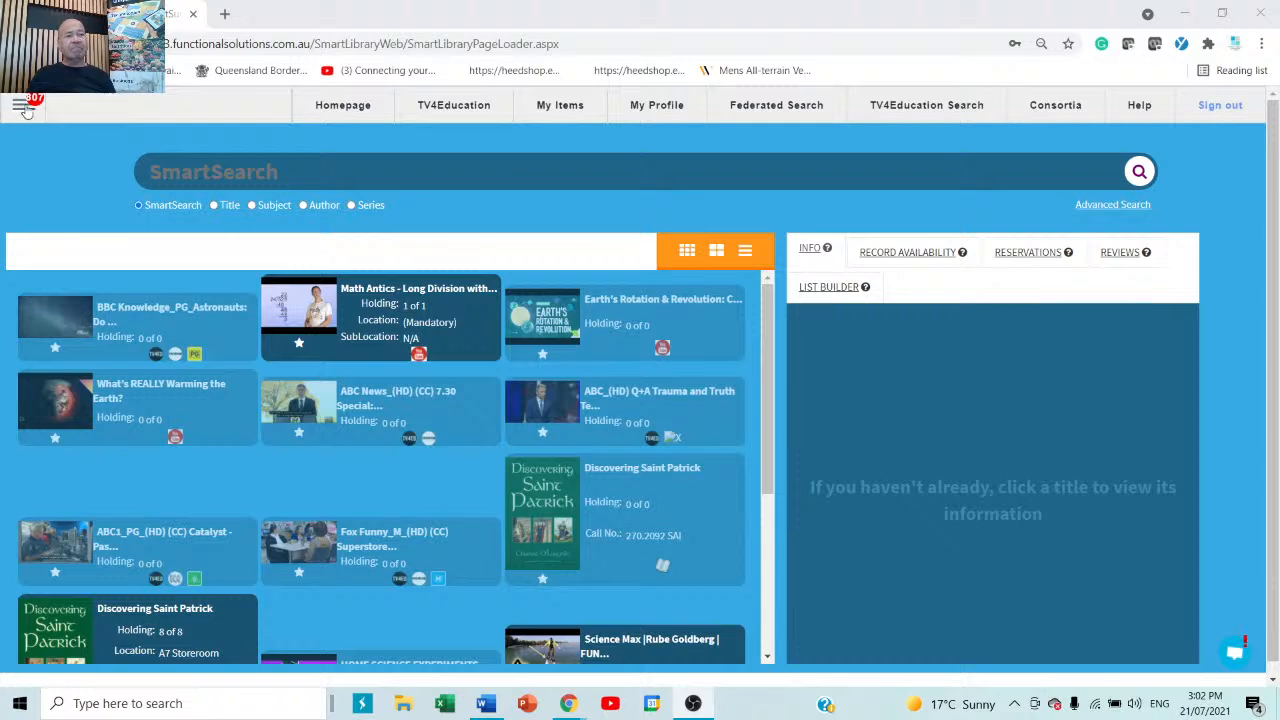
# Open Patron Management from the main menu's Patron submenu.
pyautogui.click(24, 108)
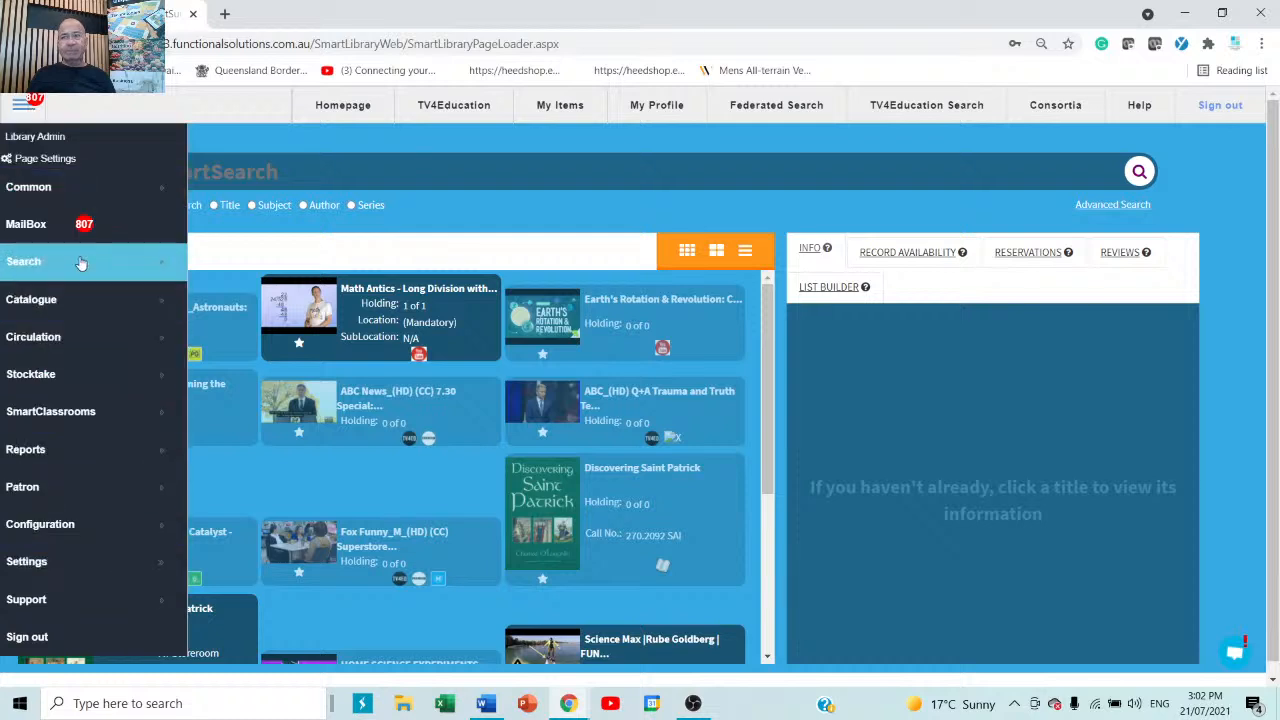
pyautogui.click(81, 487)
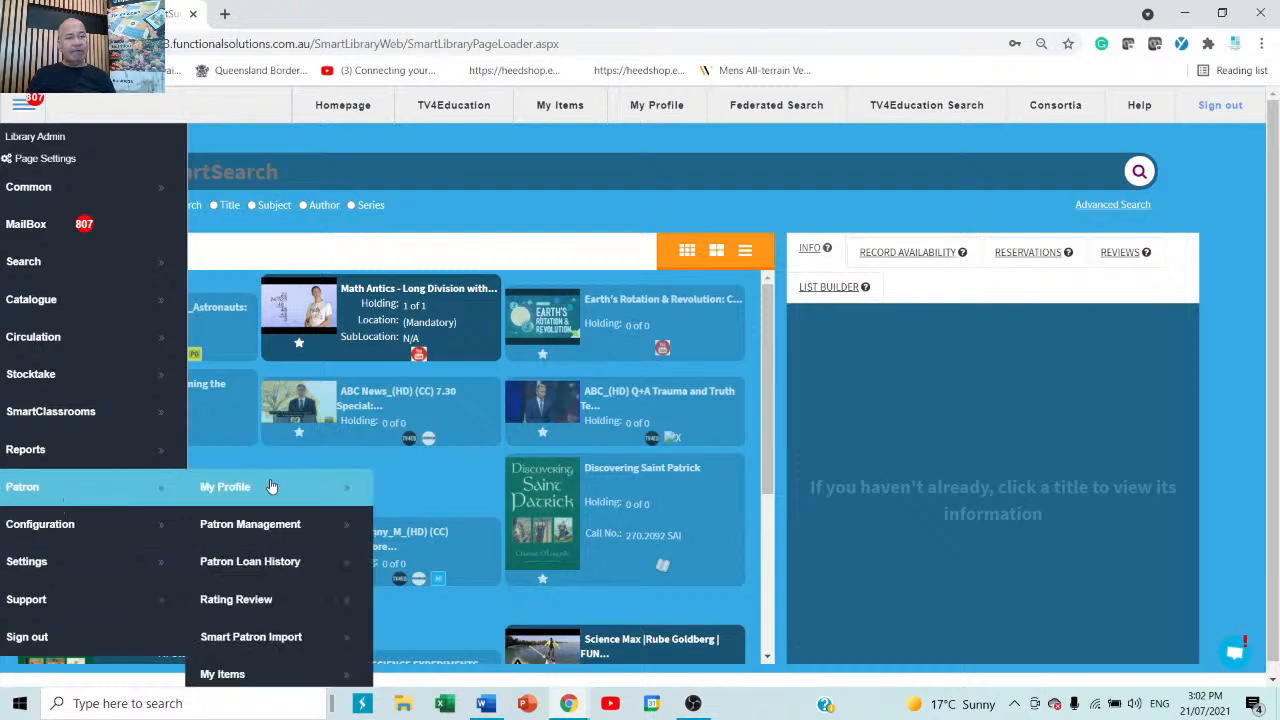
pyautogui.scroll(-2, 255, 482)
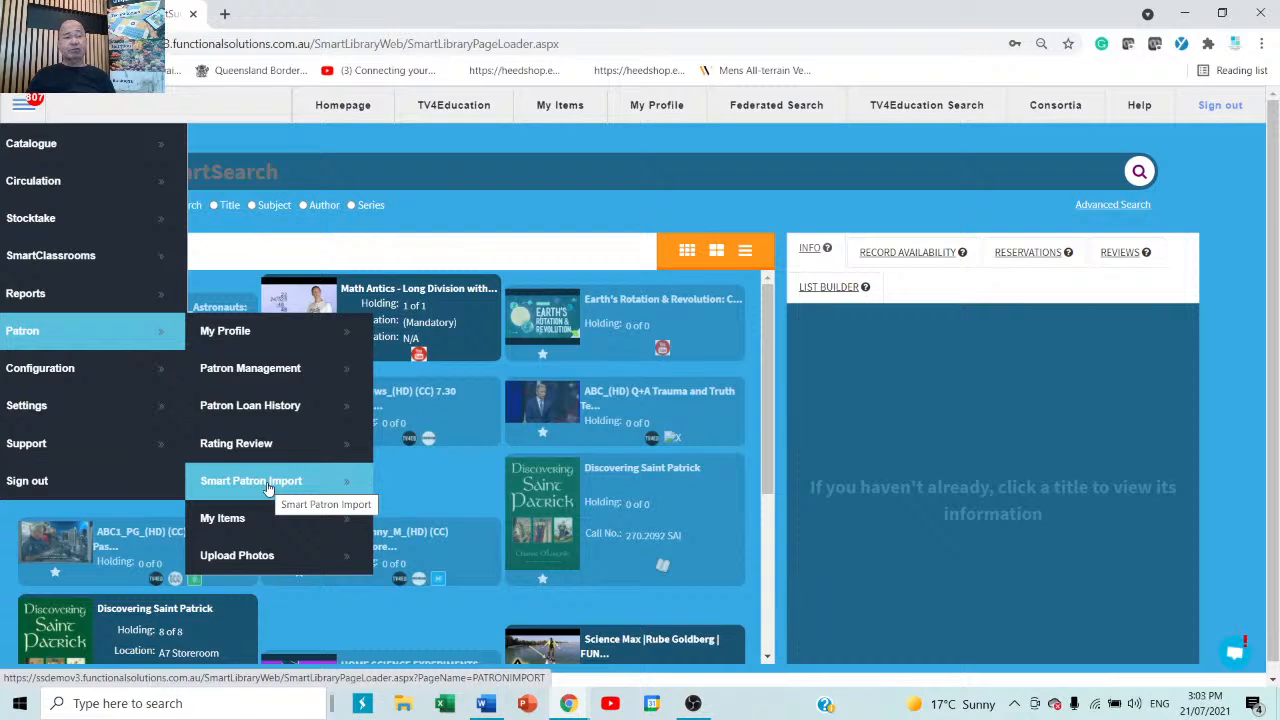
pyautogui.click(279, 372)
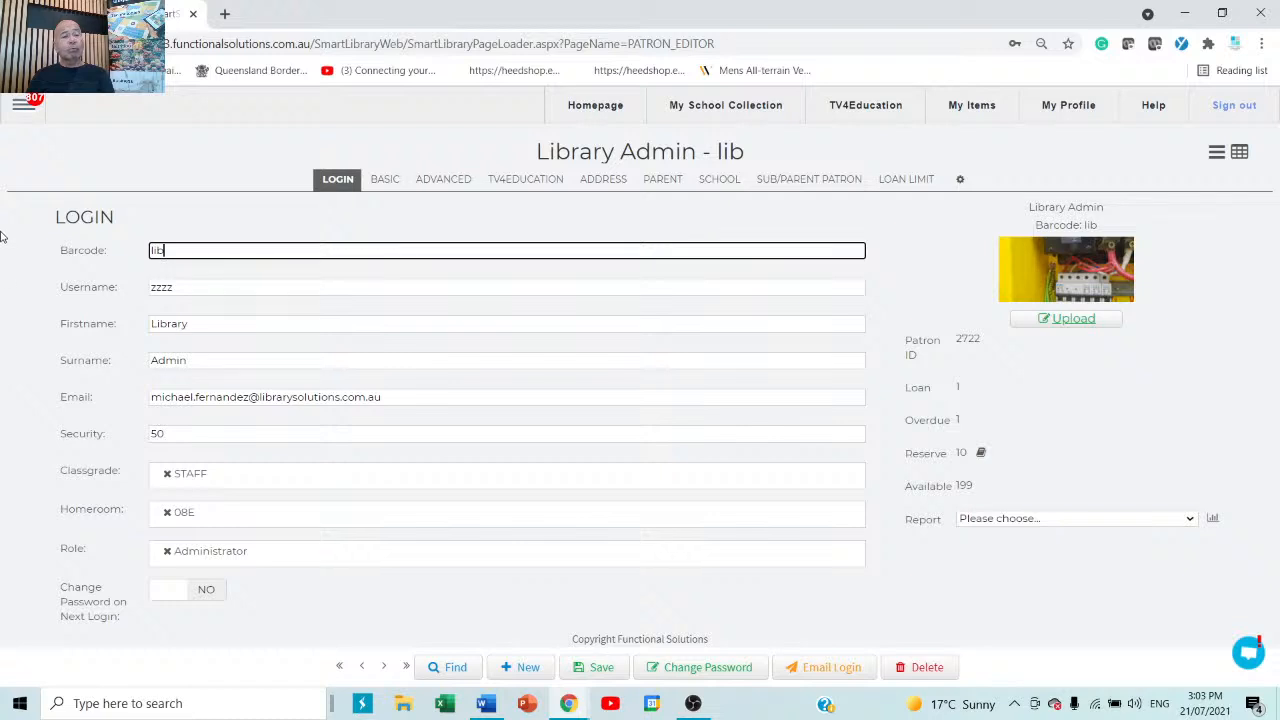
# Select the barcode value in the Library Admin patron record.
pyautogui.moveTo(214, 251); pyautogui.dragTo(145, 248)
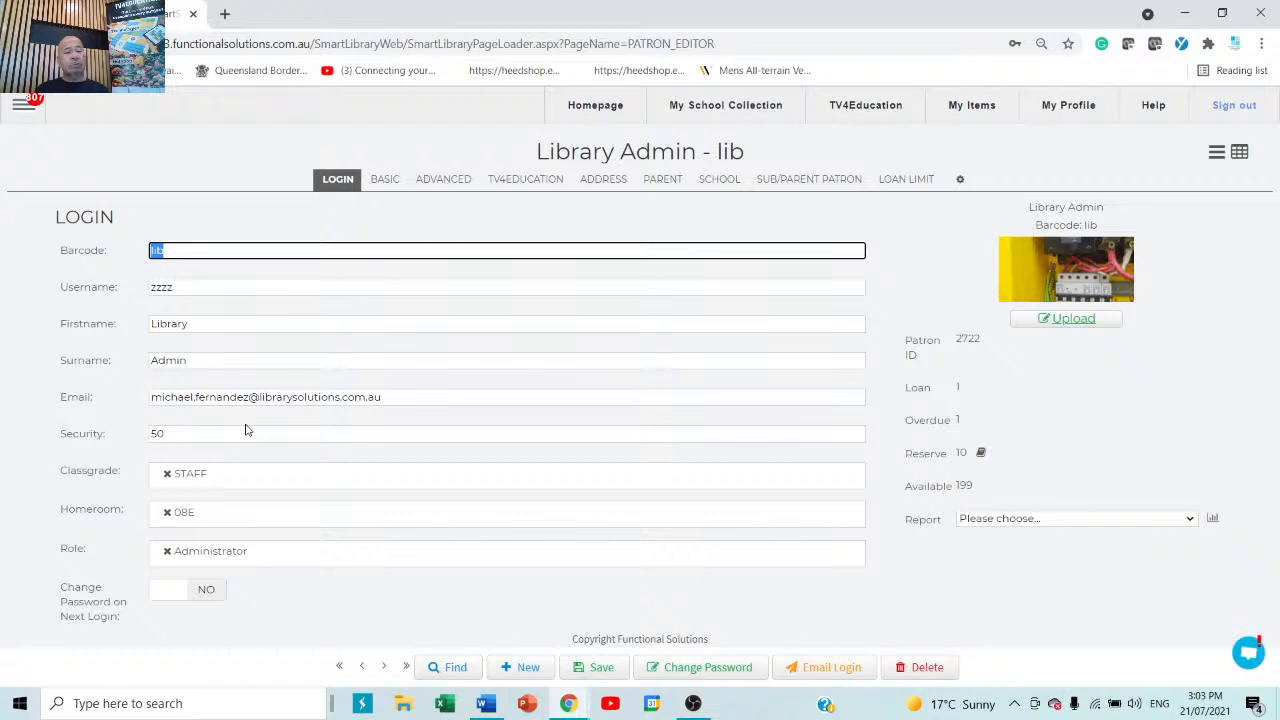
# Search patrons by a first name and open the second matching record, a Librarian.
pyautogui.click(449, 668)
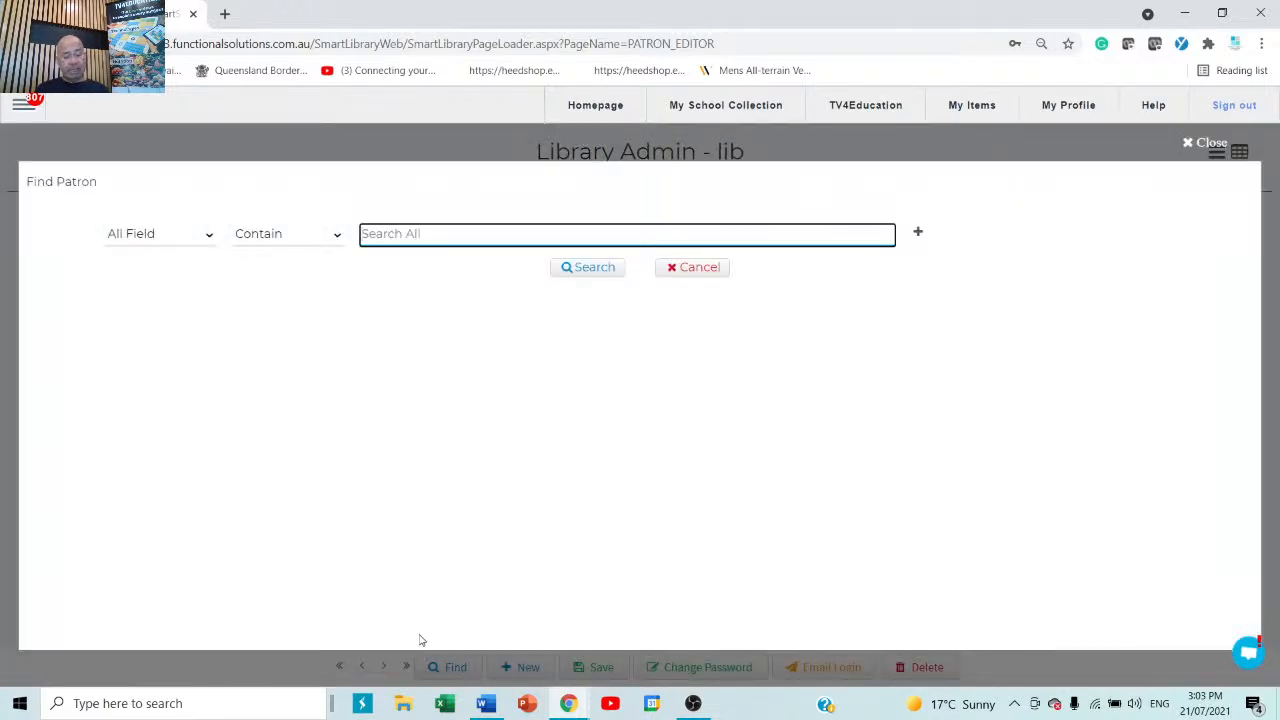
pyautogui.write('mike')
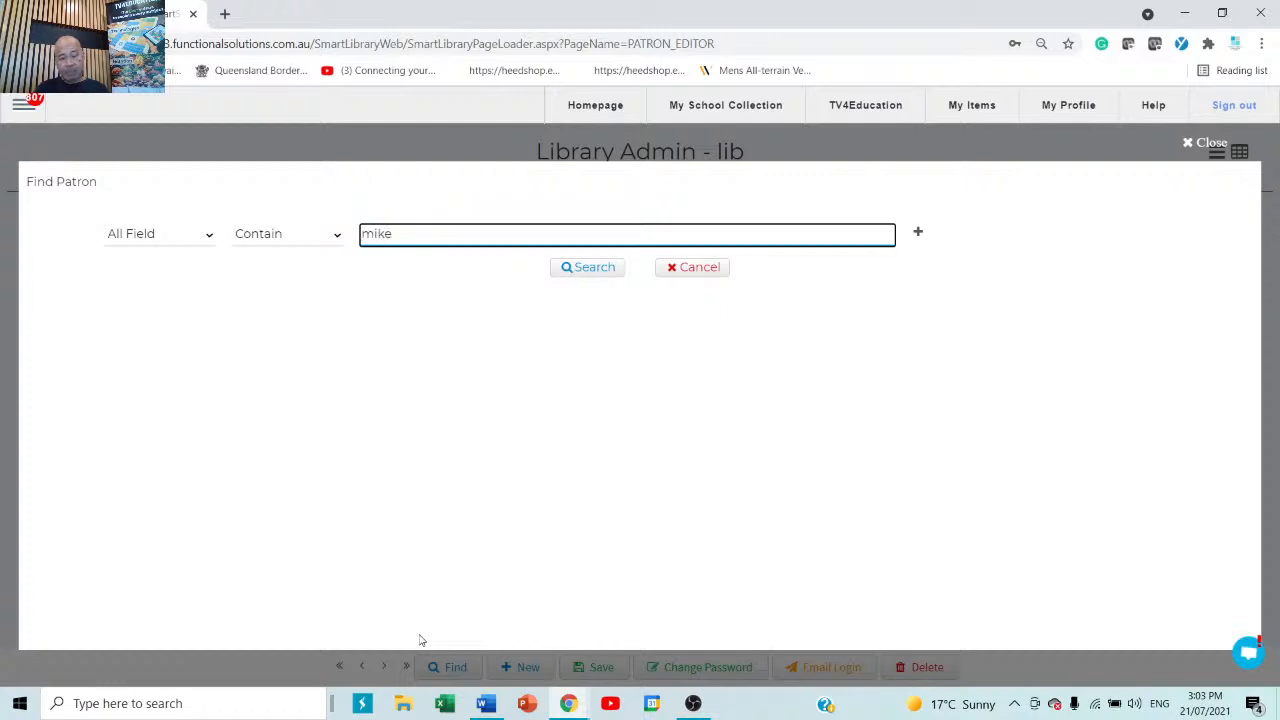
pyautogui.press('Return')
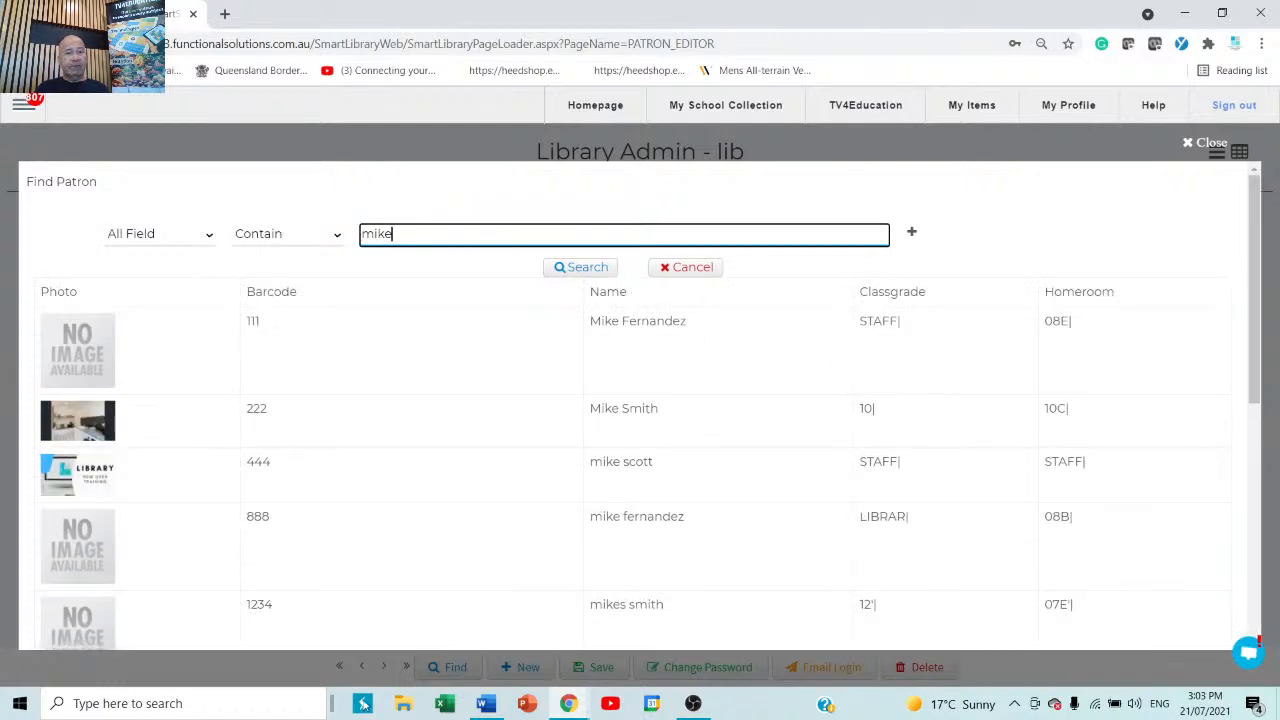
pyautogui.scroll(-5, 414, 514)
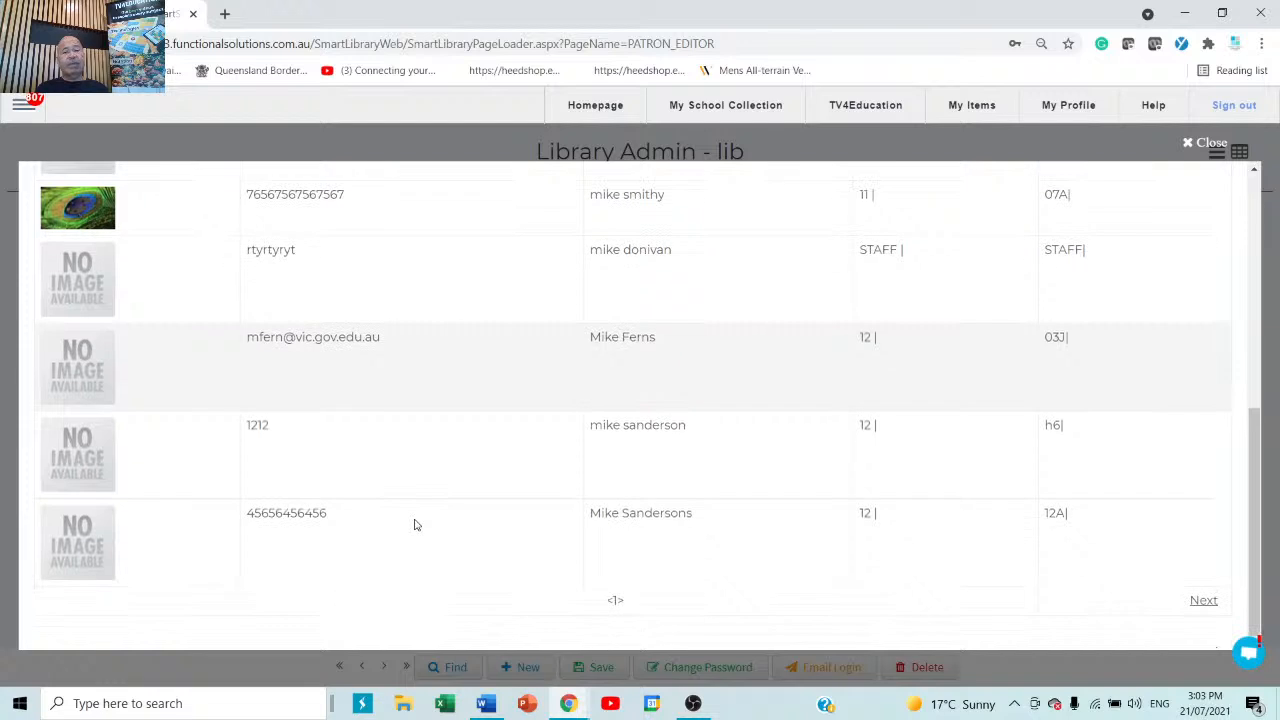
pyautogui.scroll(5, 414, 524)
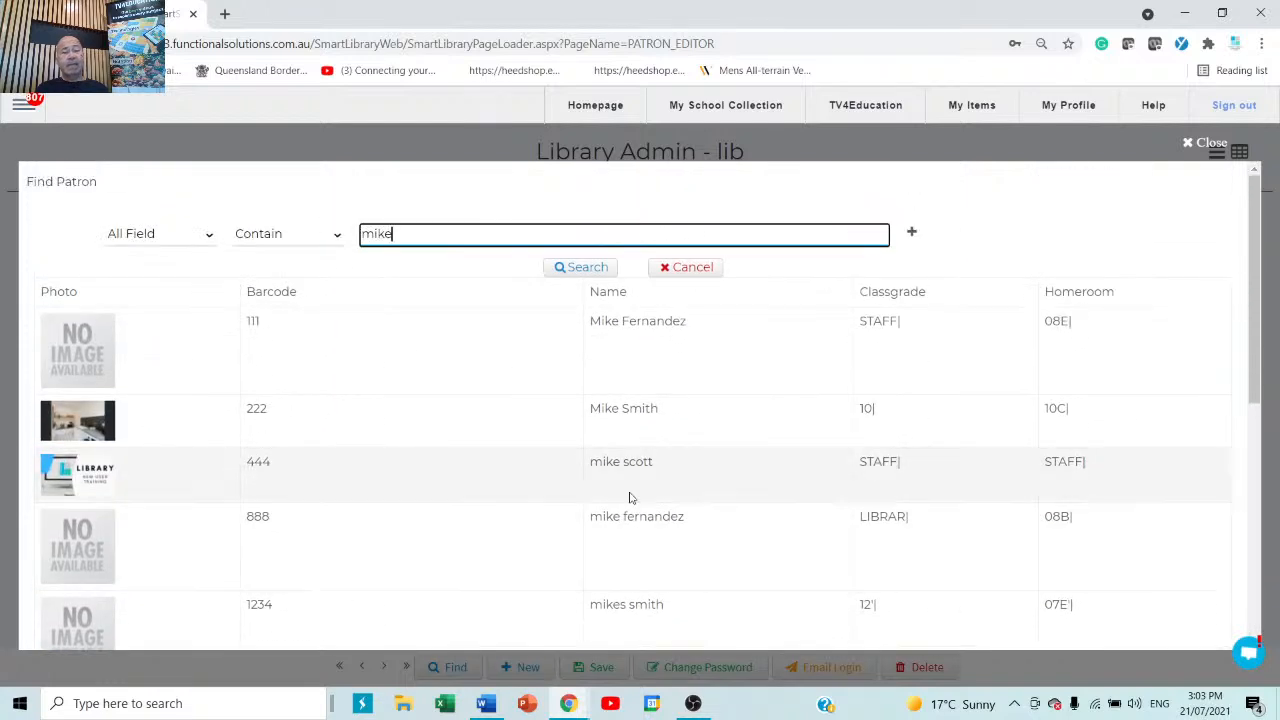
pyautogui.click(645, 421)
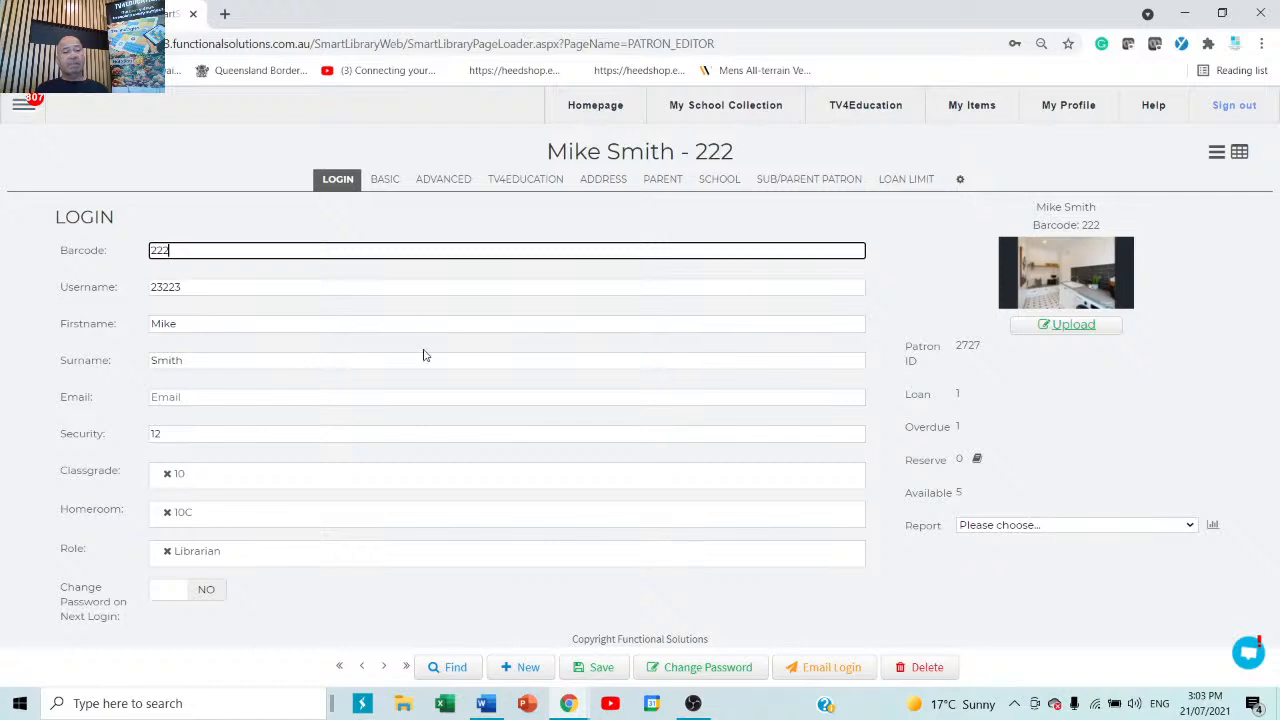
# Search again with a surname fragment and open the student record with homeroom 11F.
pyautogui.click(447, 667)
pyautogui.press('BackSpace')
pyautogui.press('BackSpace')
pyautogui.press('BackSpace')
pyautogui.press('BackSpace')
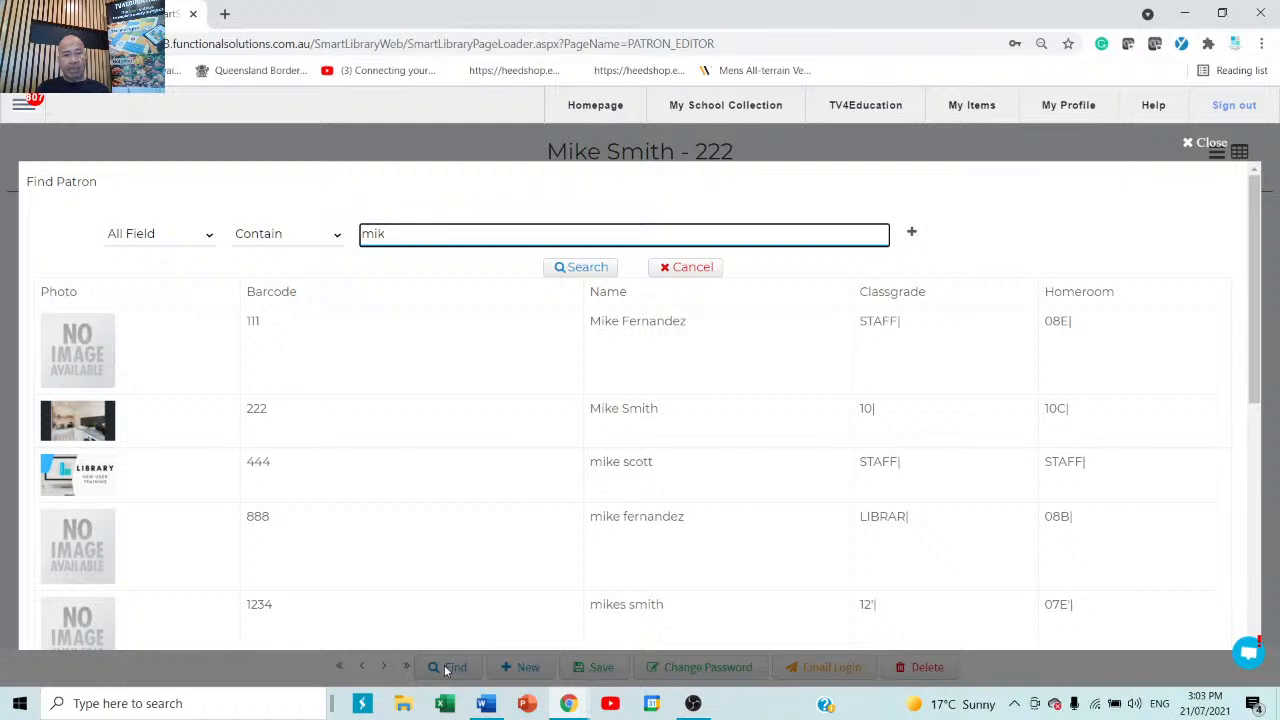
pyautogui.write('f')
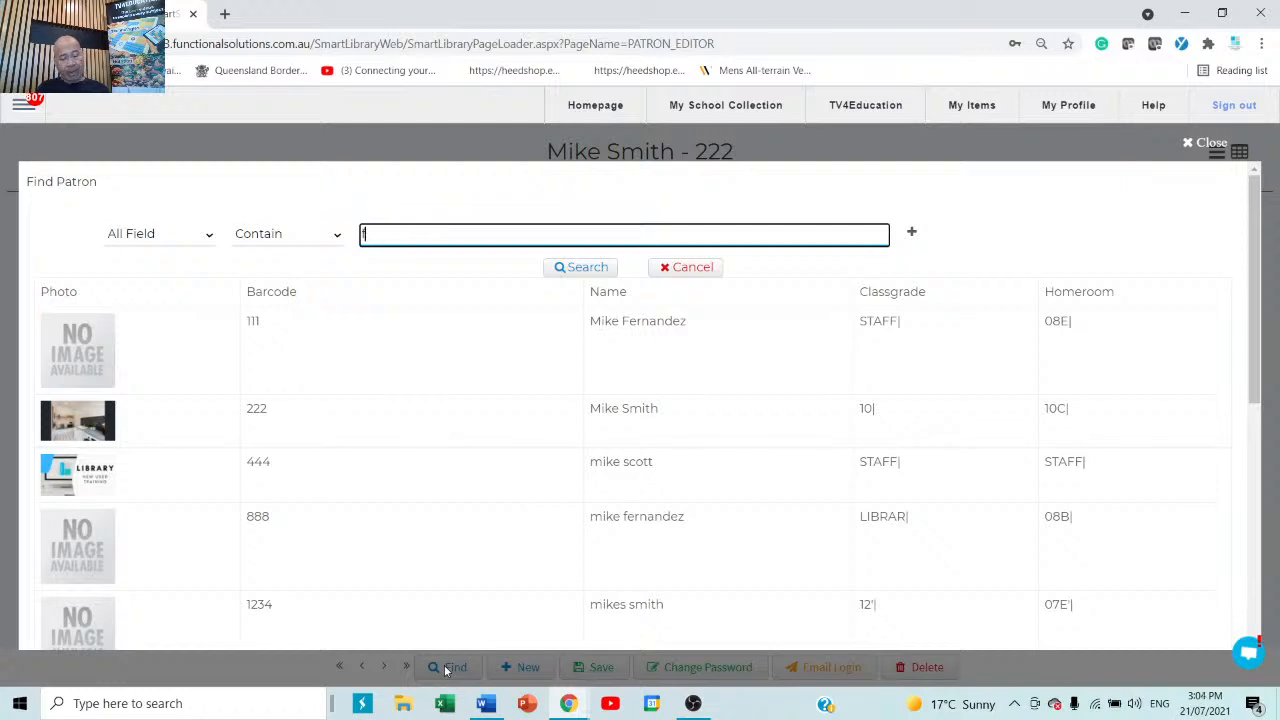
pyautogui.write('er')
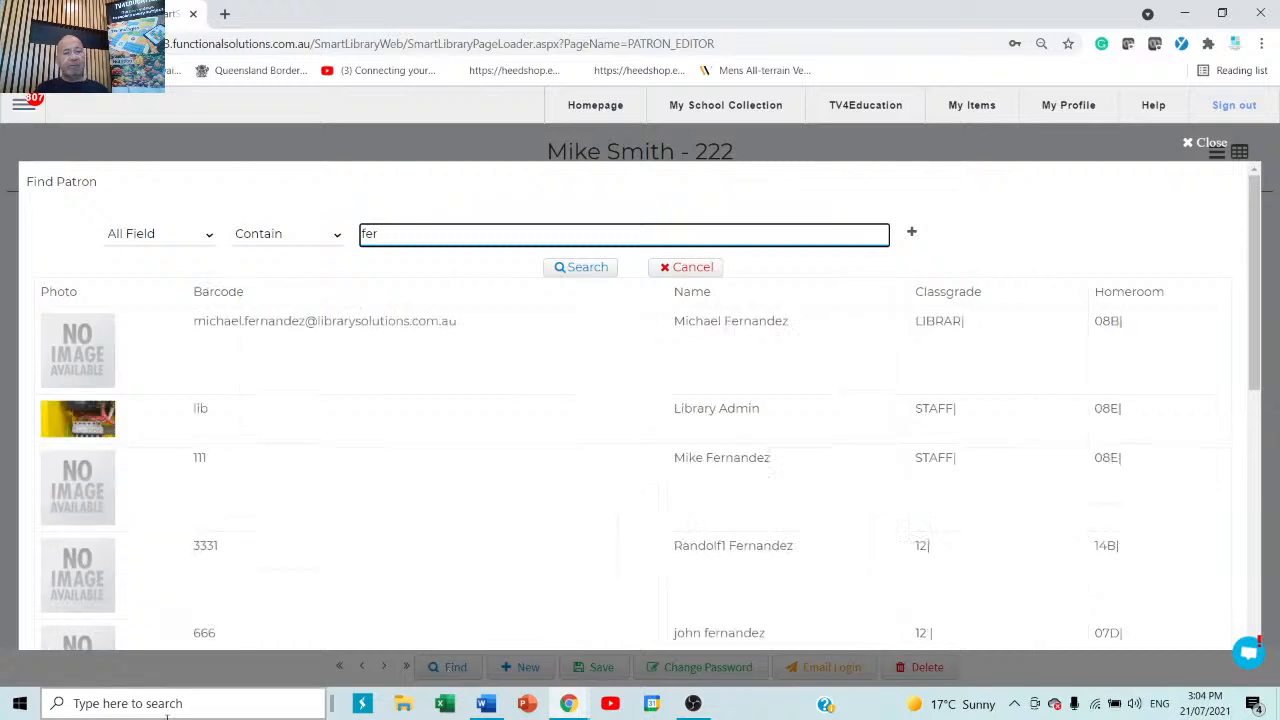
pyautogui.scroll(-2, 242, 617)
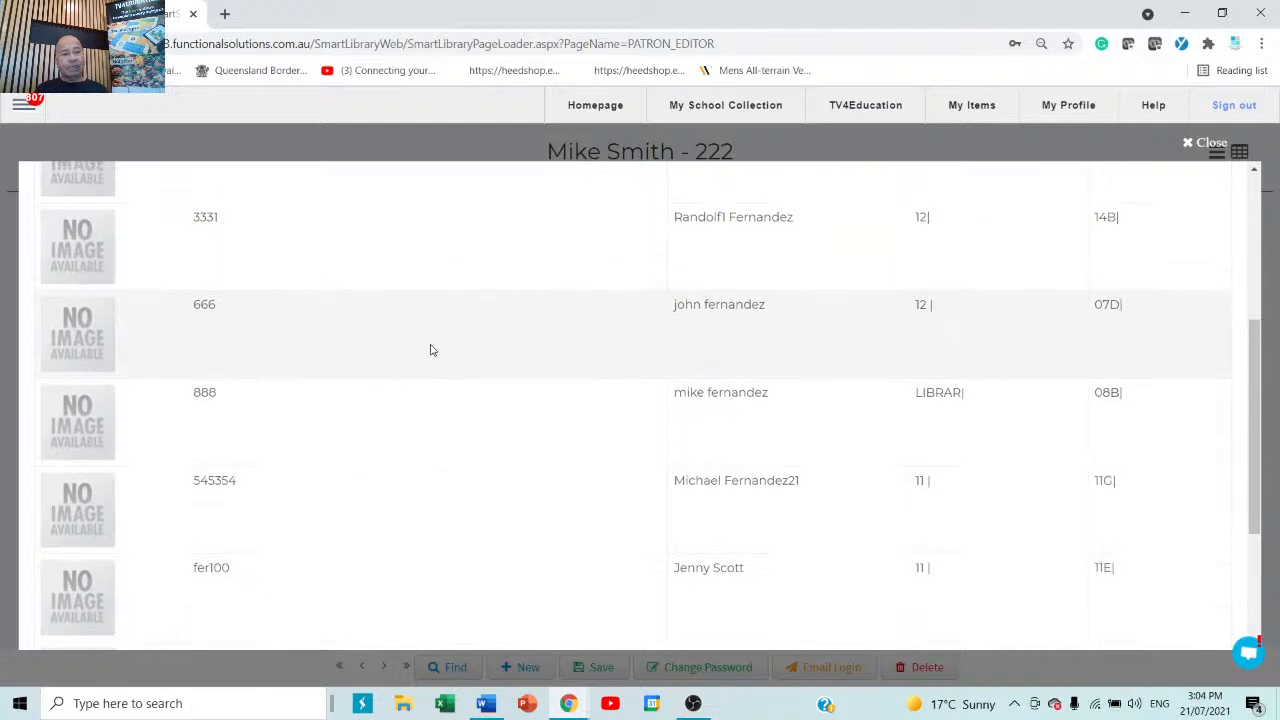
pyautogui.scroll(4, 429, 349)
pyautogui.doubleClick(429, 234)
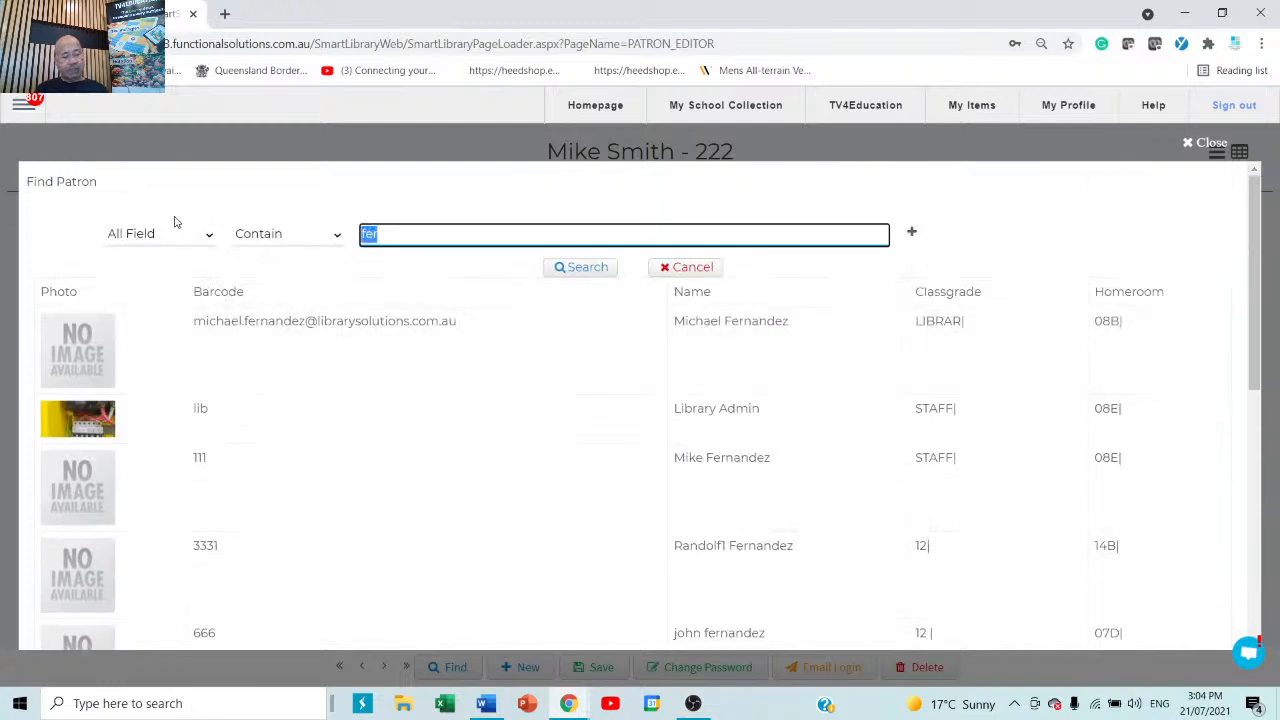
pyautogui.write('sco')
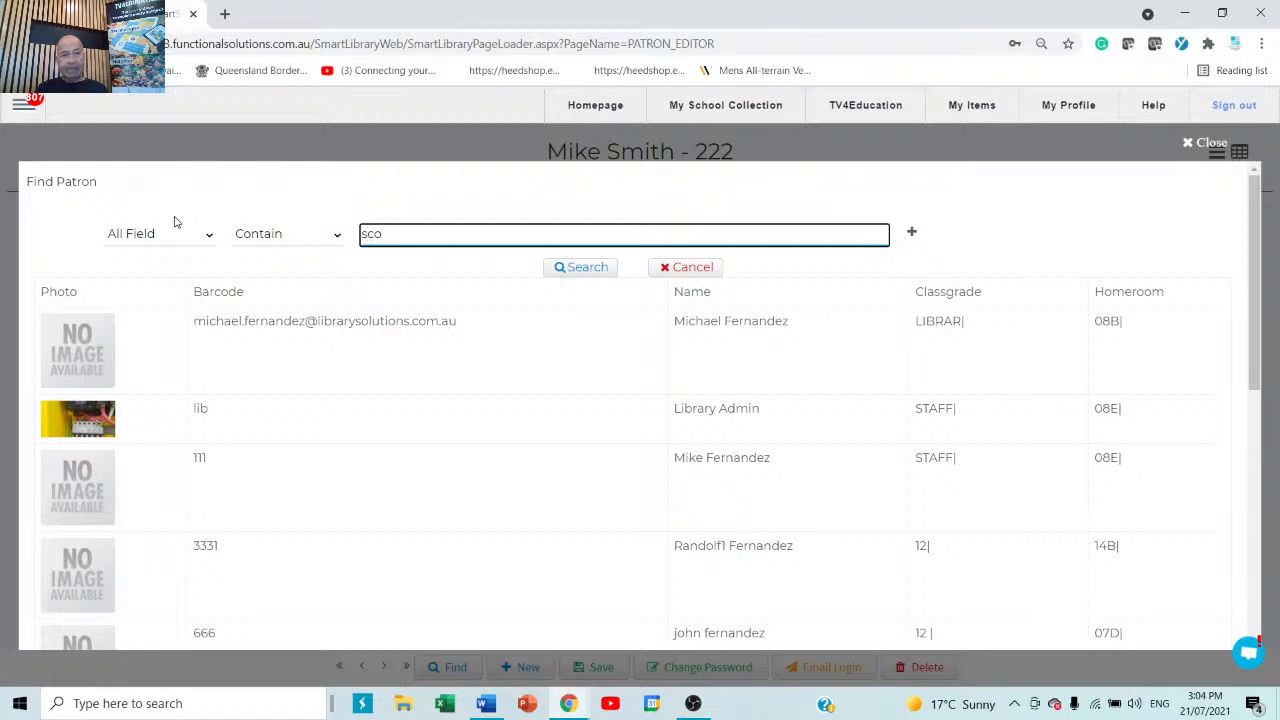
pyautogui.press('Return')
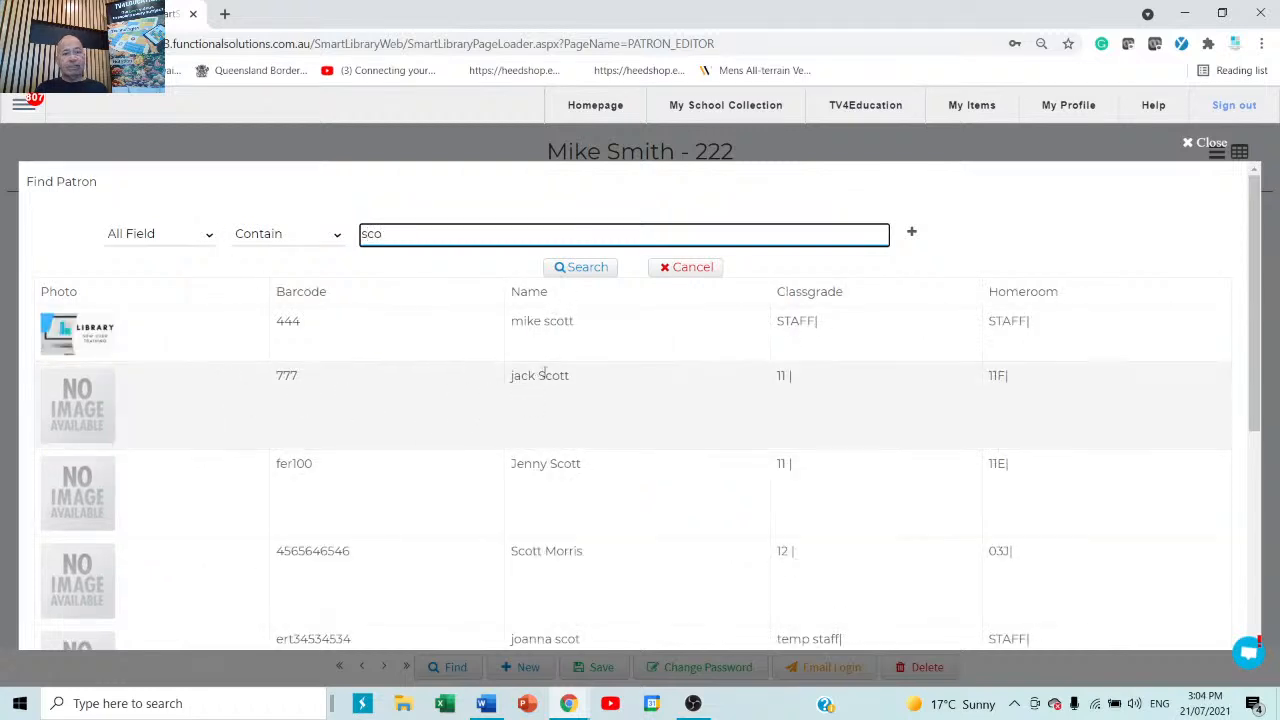
pyautogui.click(545, 372)
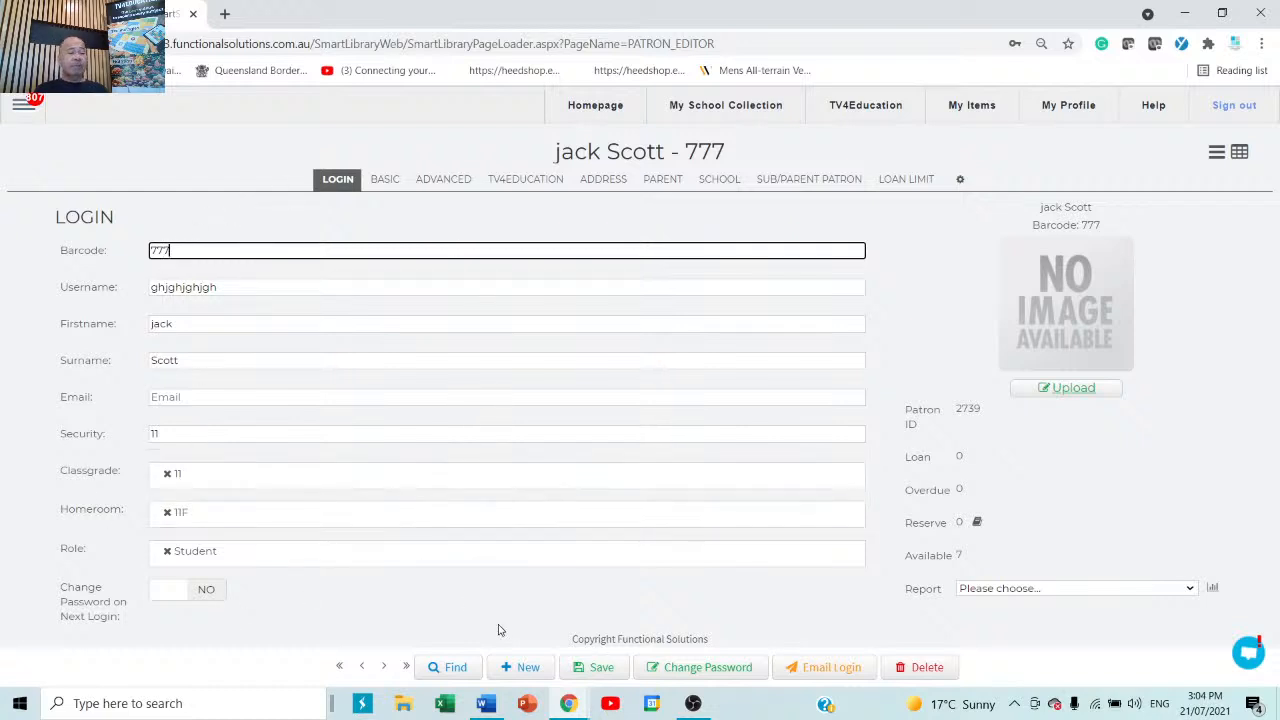
# Save the current patron record and start a blank new patron form.
pyautogui.click(598, 673)
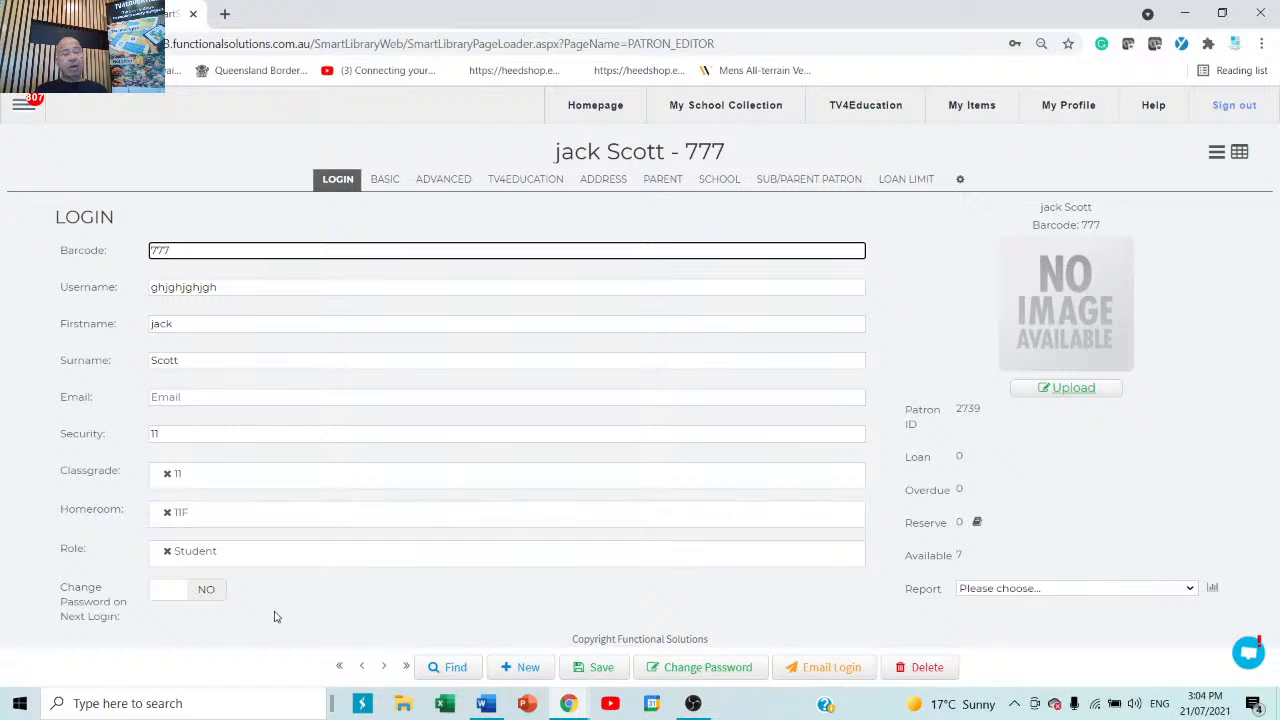
pyautogui.click(528, 667)
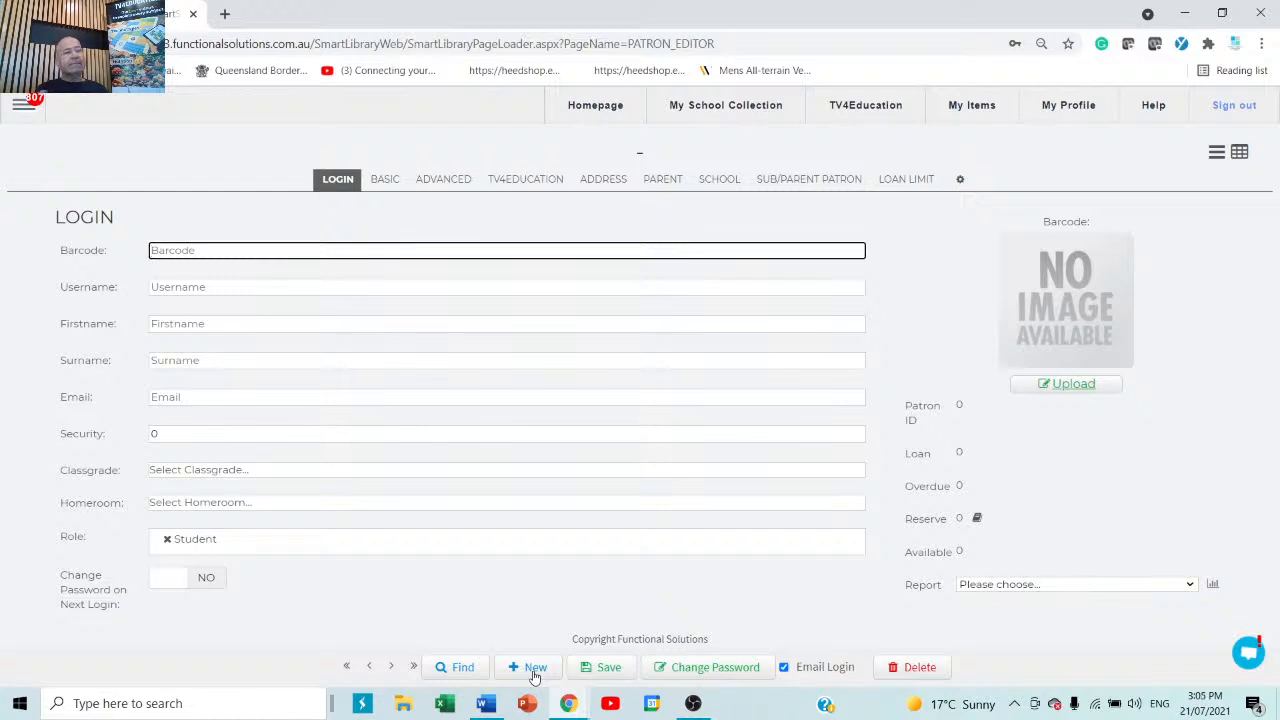
# Replace the mistyped numeric barcode with the correct patron barcode.
pyautogui.write('67678')
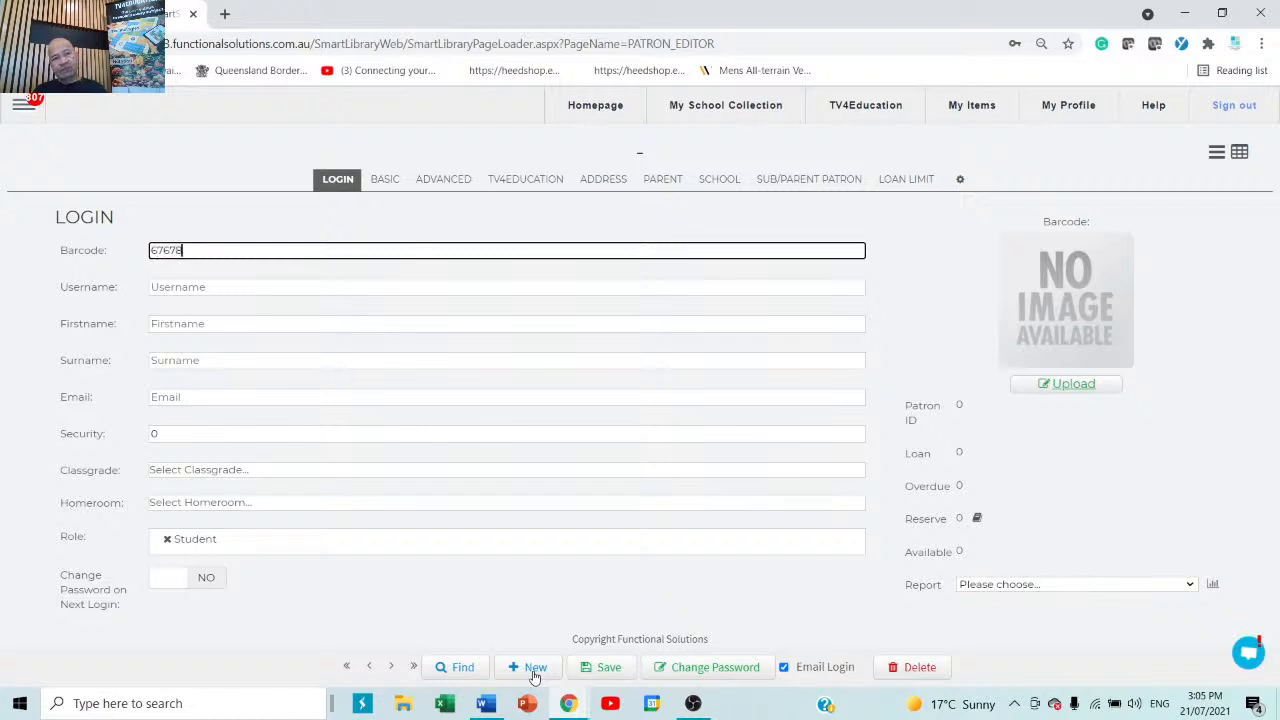
pyautogui.write('68868')
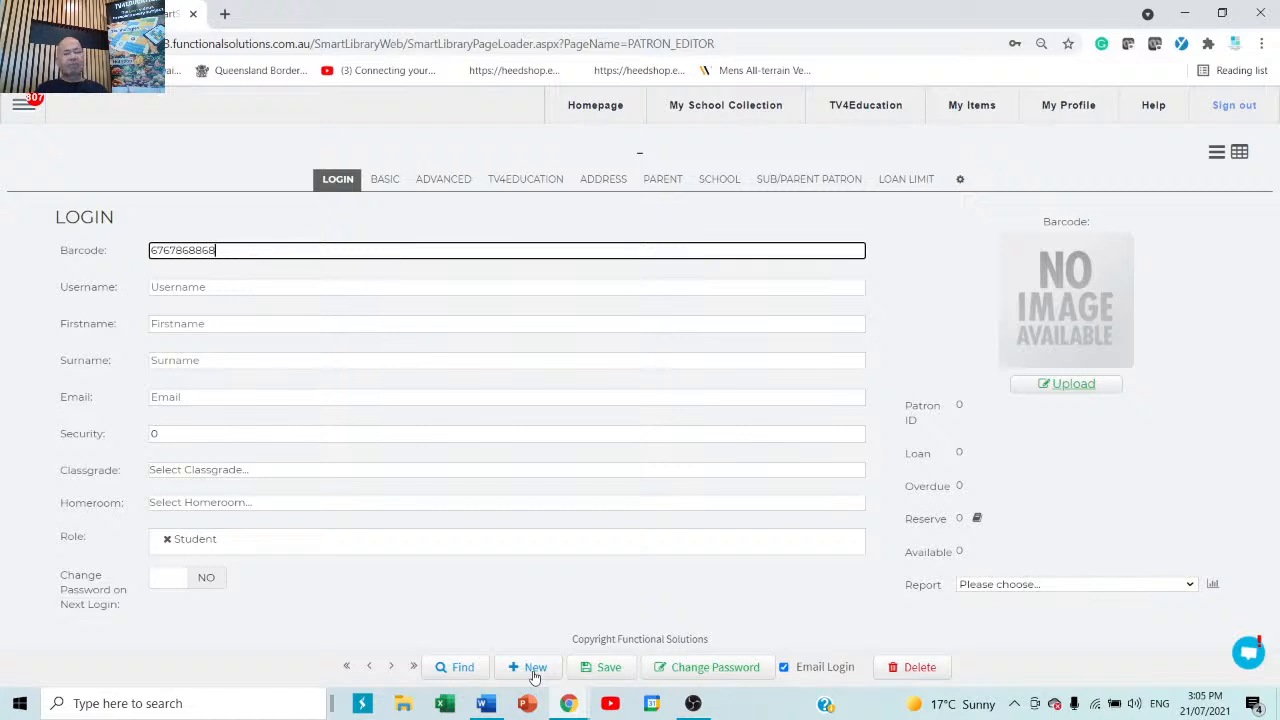
pyautogui.press('BackSpace')
pyautogui.press('BackSpace')
pyautogui.press('BackSpace')
pyautogui.press('BackSpace')
pyautogui.press('BackSpace')
pyautogui.press('BackSpace')
pyautogui.press('BackSpace')
pyautogui.press('BackSpace')
pyautogui.press('BackSpace')
pyautogui.press('BackSpace')
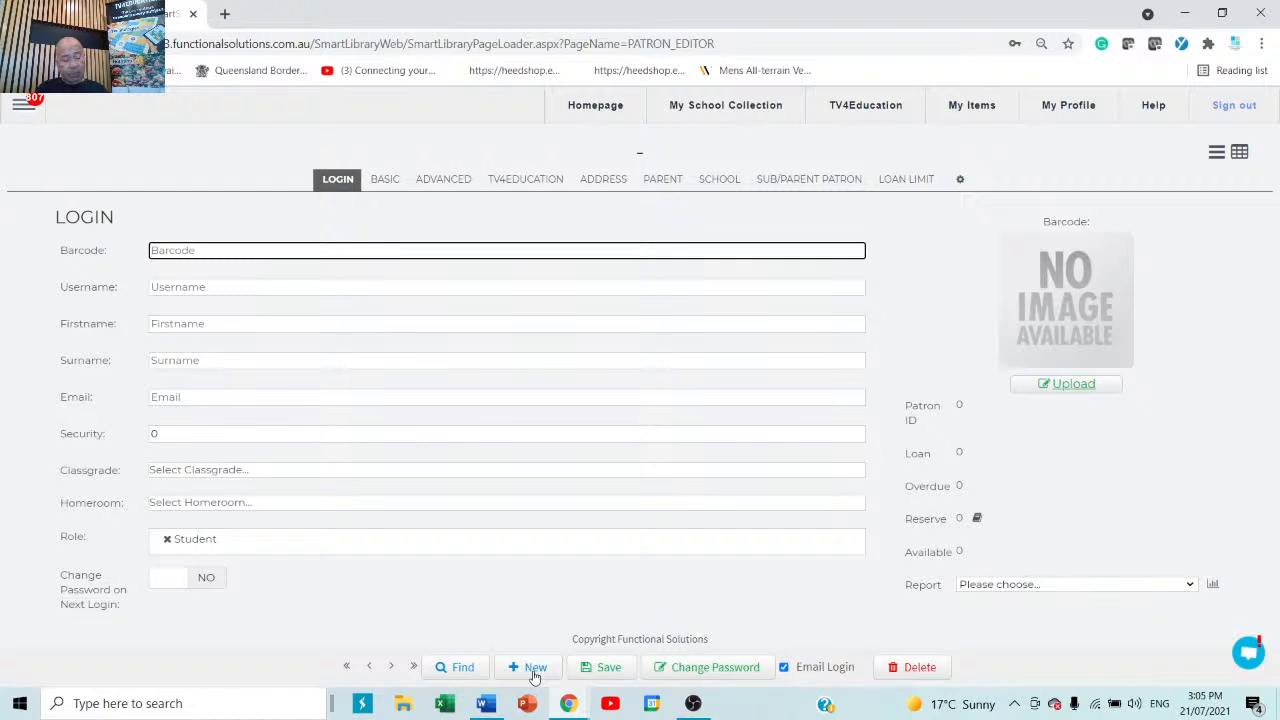
pyautogui.write('js')
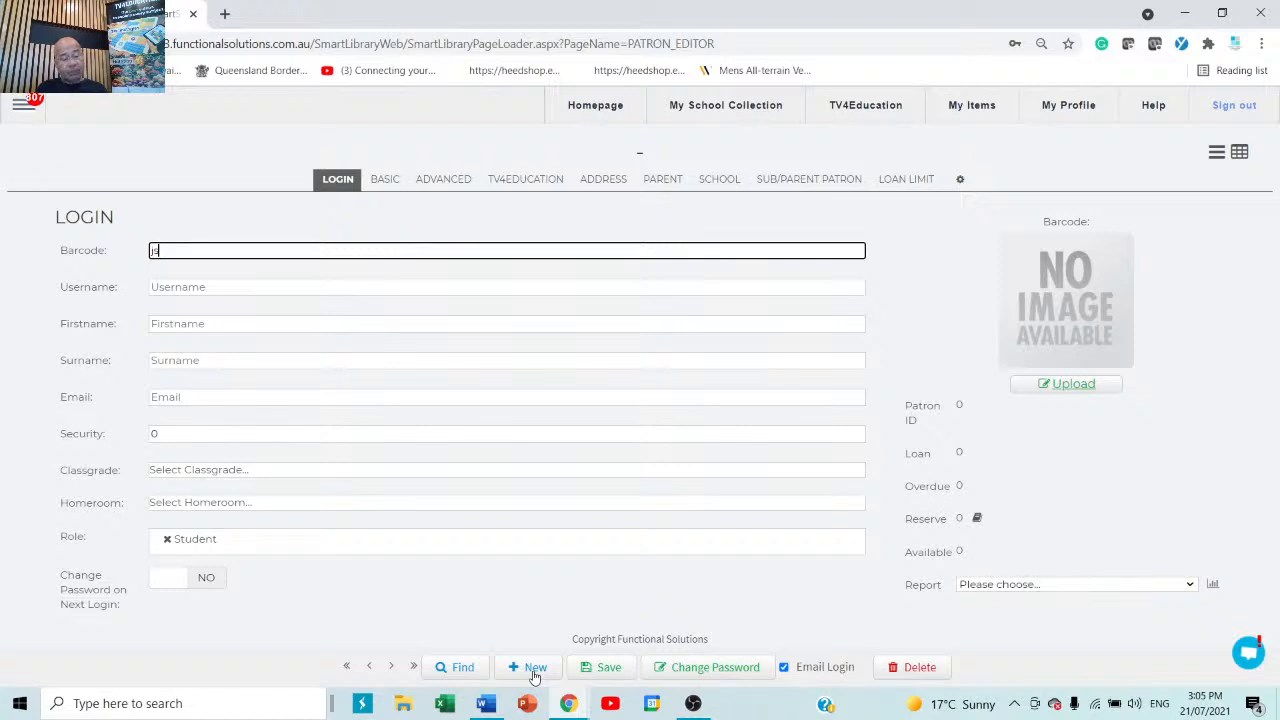
pyautogui.write('00023')
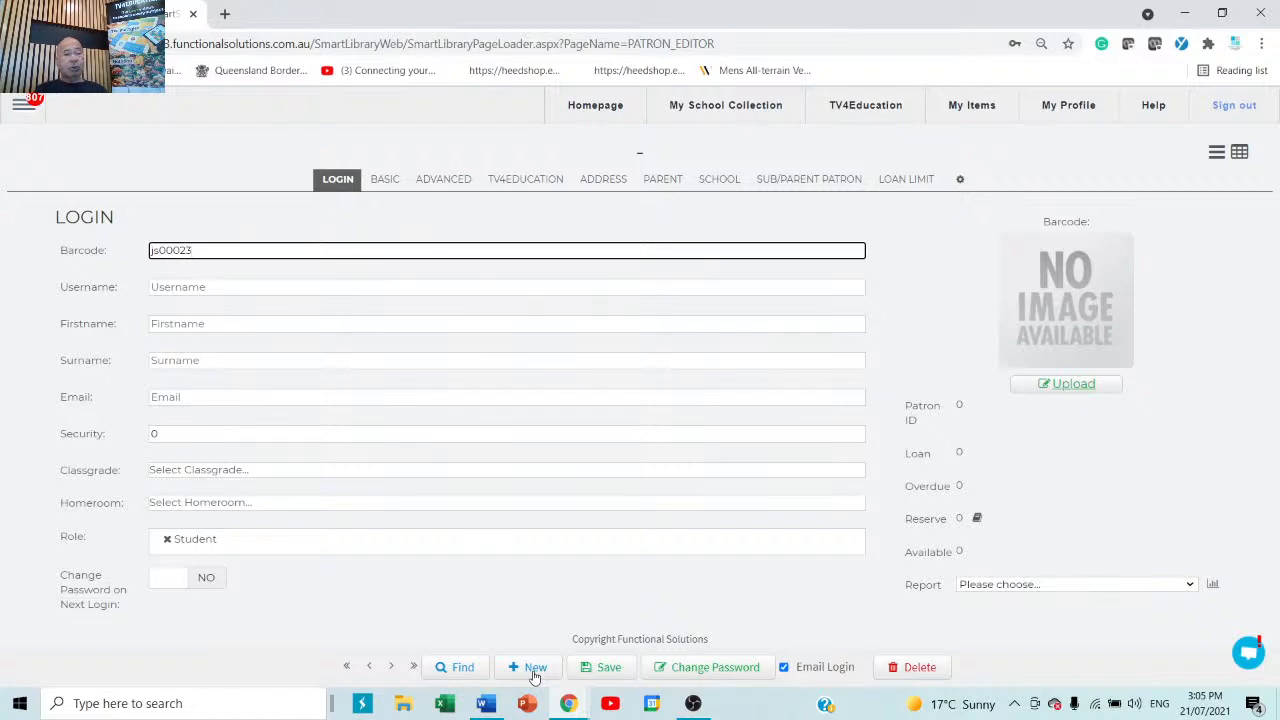
# Enter the new student's first name, surname and e-mail address.
pyautogui.click(255, 326)
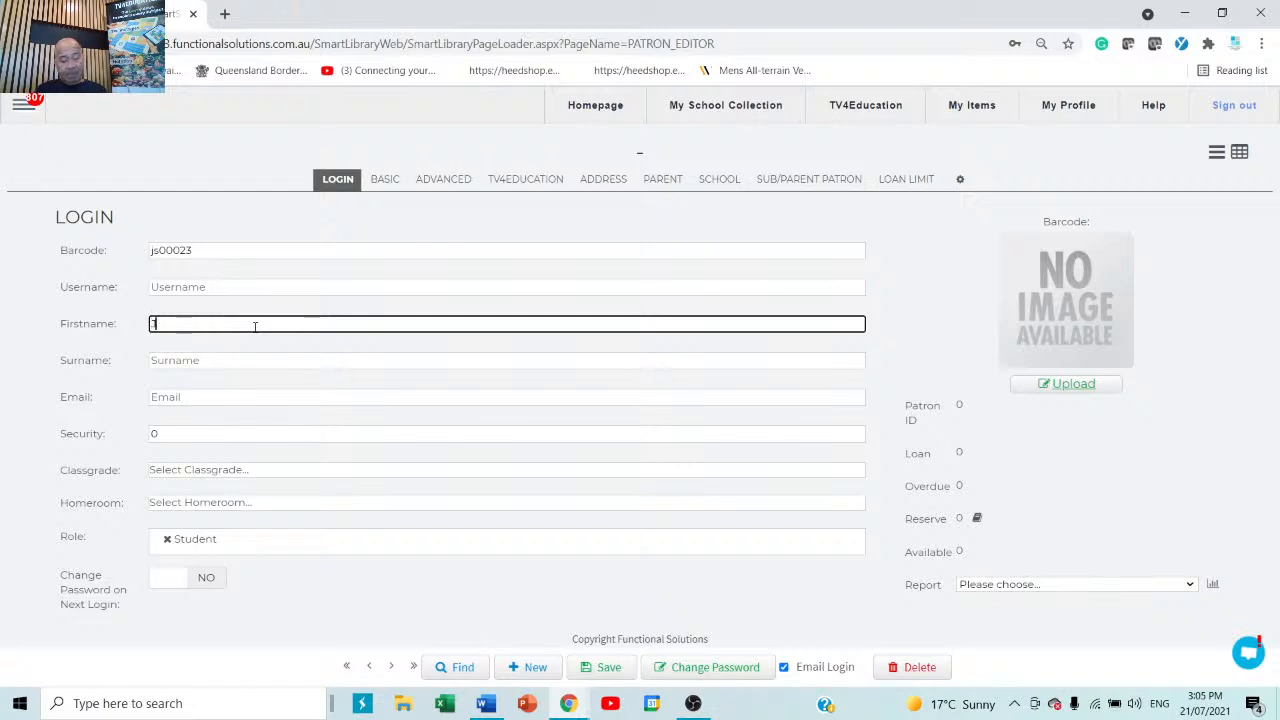
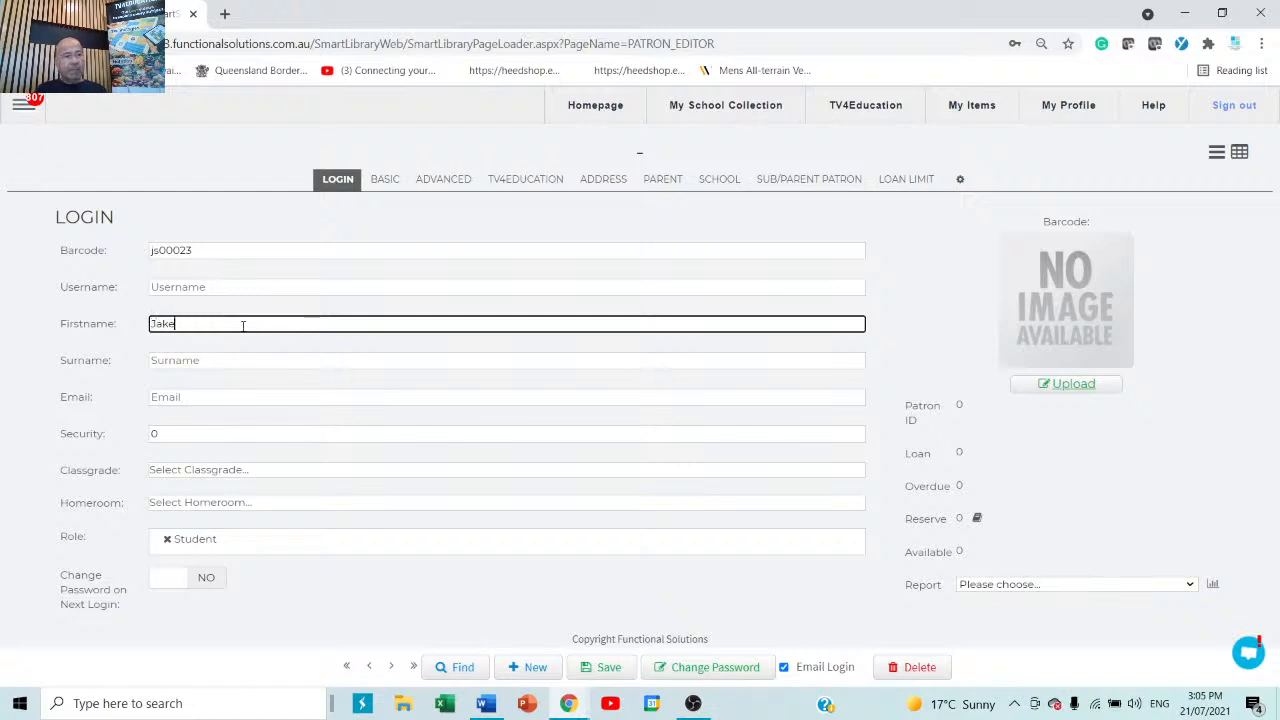
pyautogui.click(204, 358)
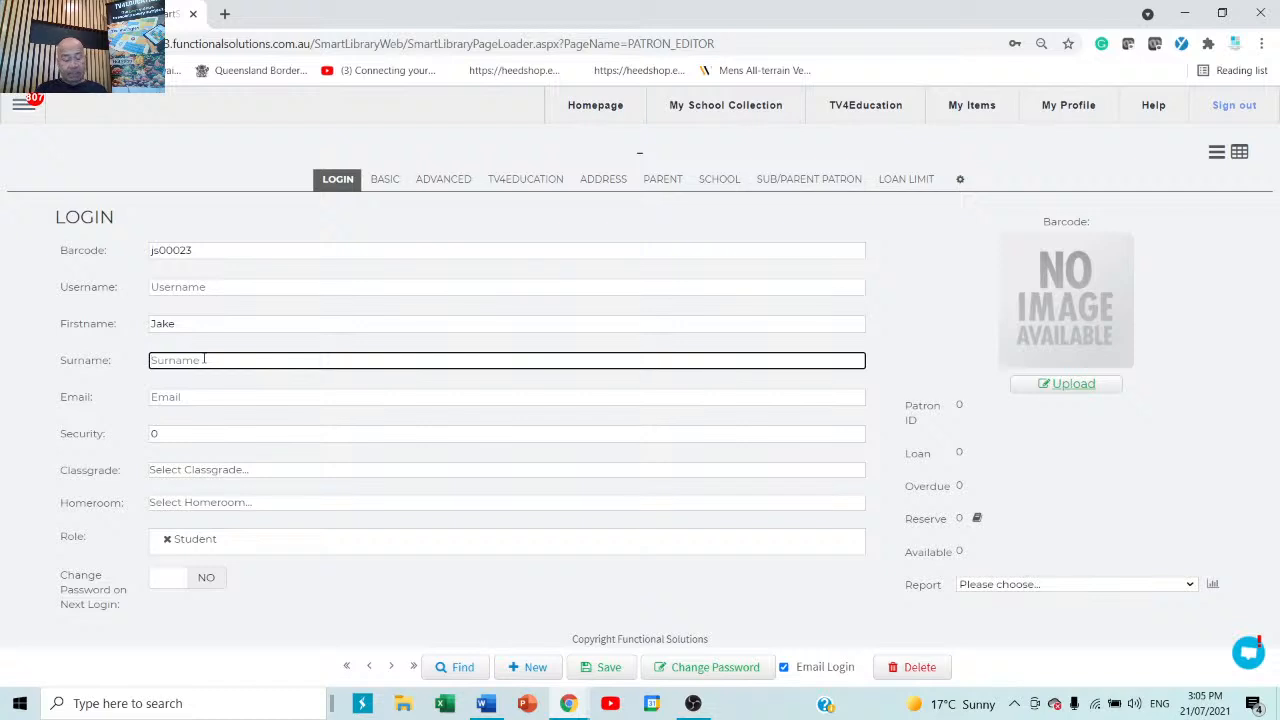
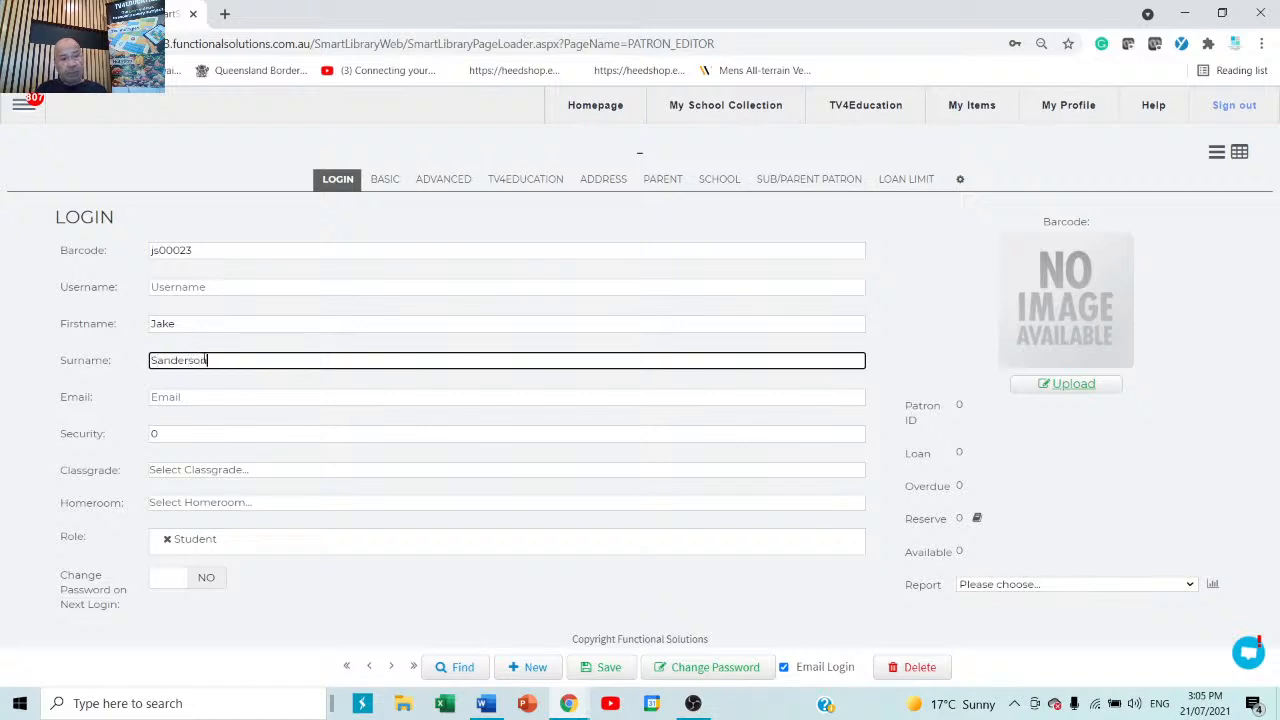
pyautogui.click(207, 397)
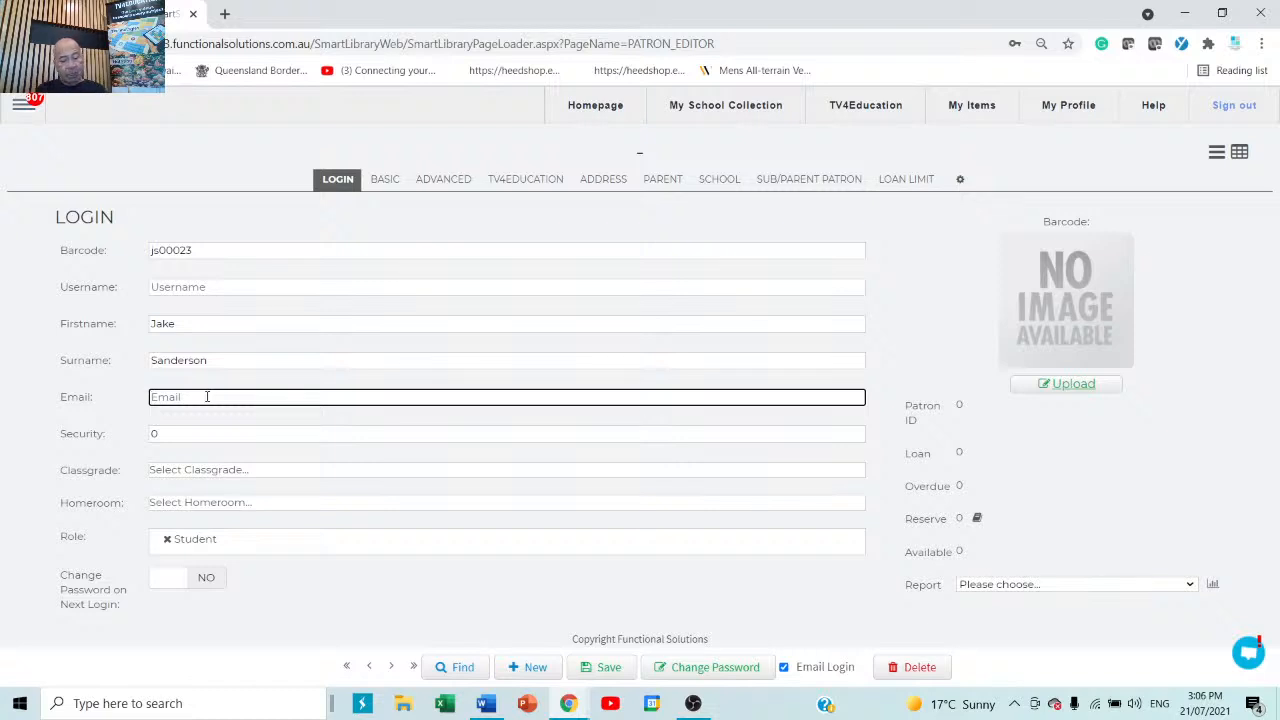
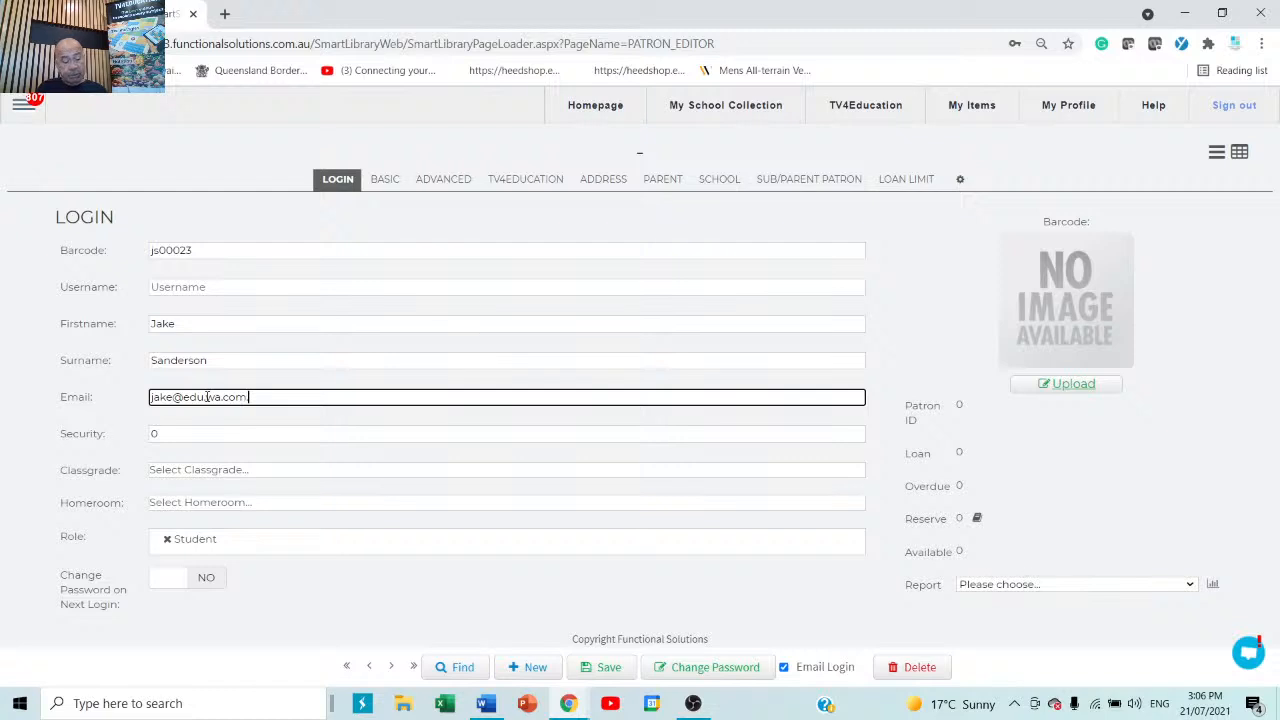
pyautogui.click(331, 428)
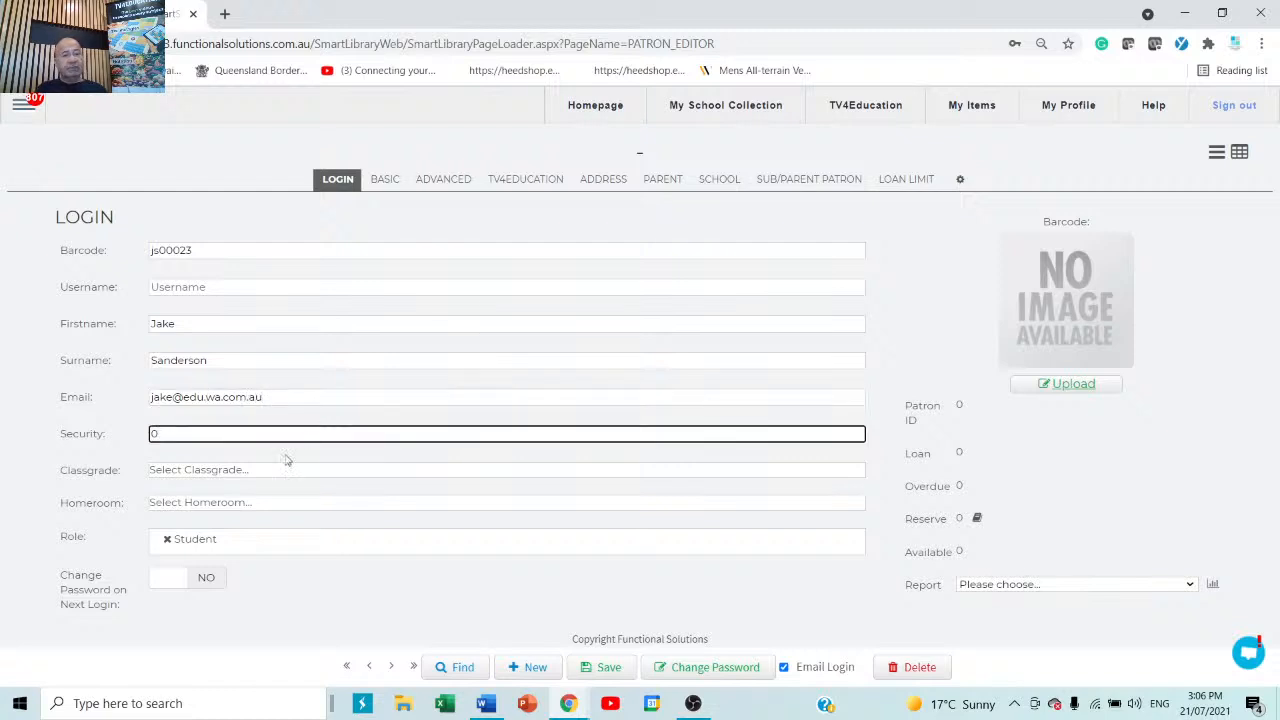
# Set the student's classgrade to 11 and homeroom to 07A.
pyautogui.click(181, 474)
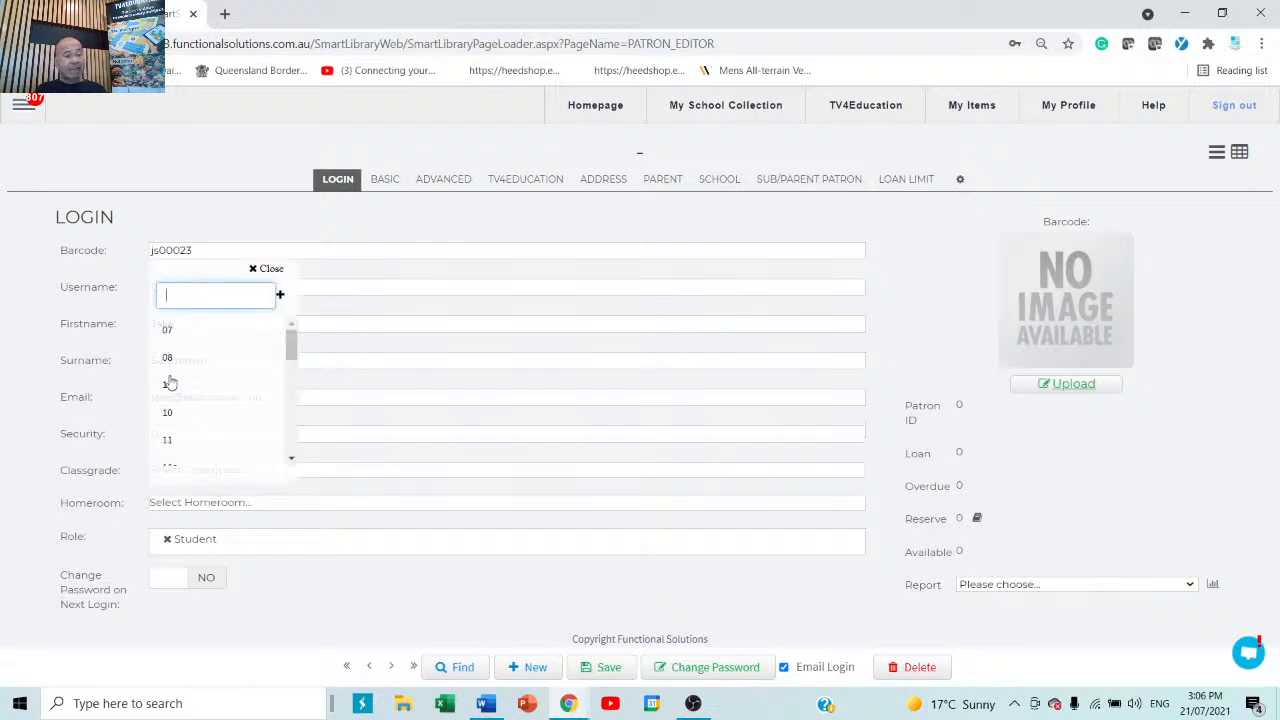
pyautogui.scroll(-5, 170, 384)
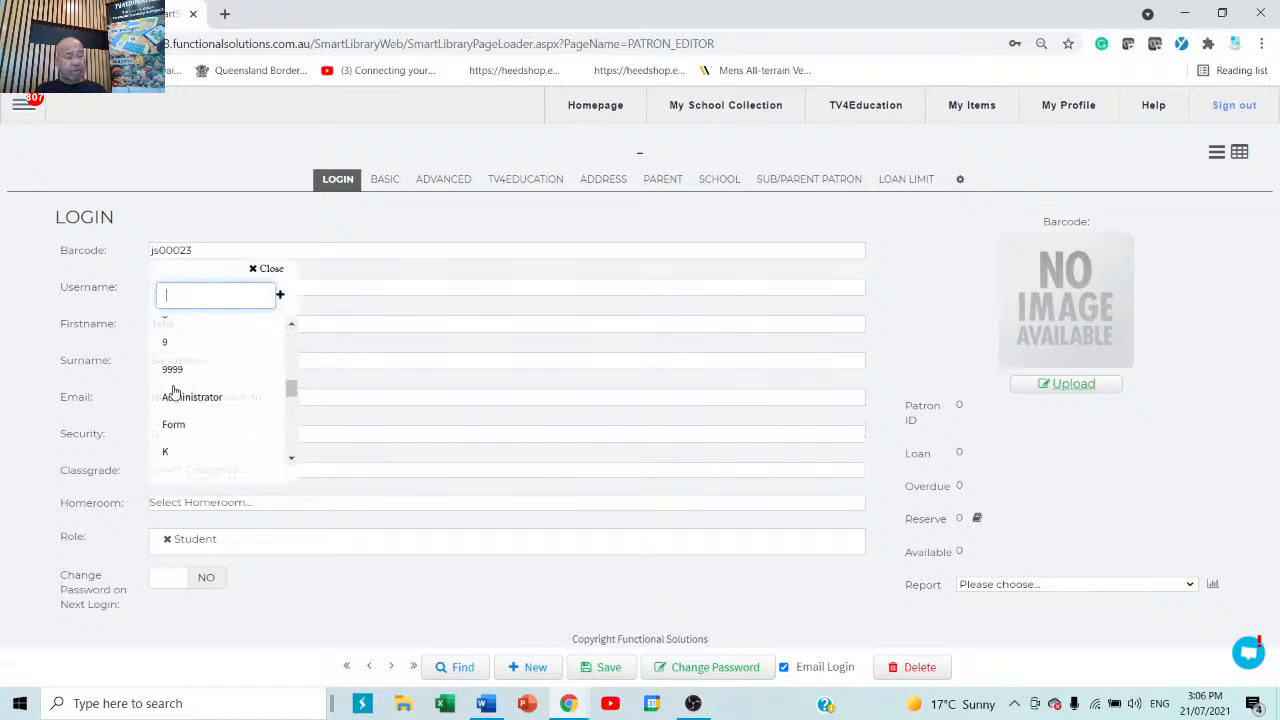
pyautogui.scroll(4, 171, 391)
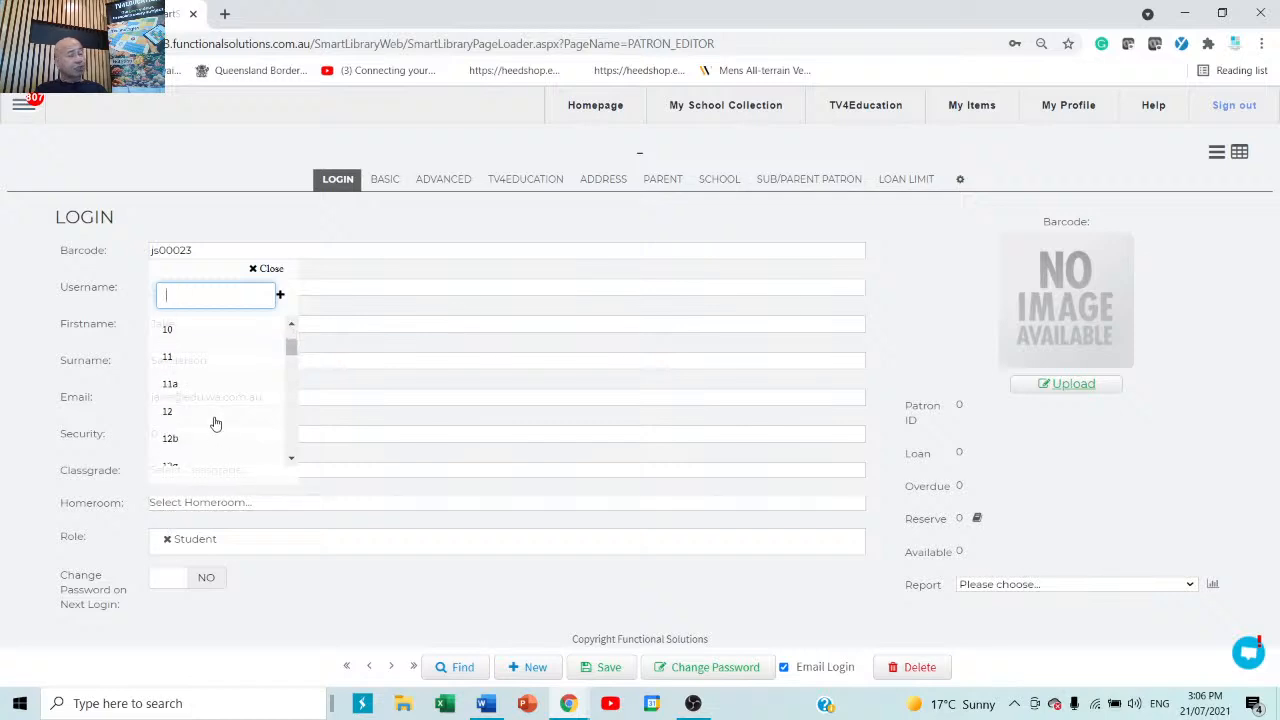
pyautogui.click(183, 357)
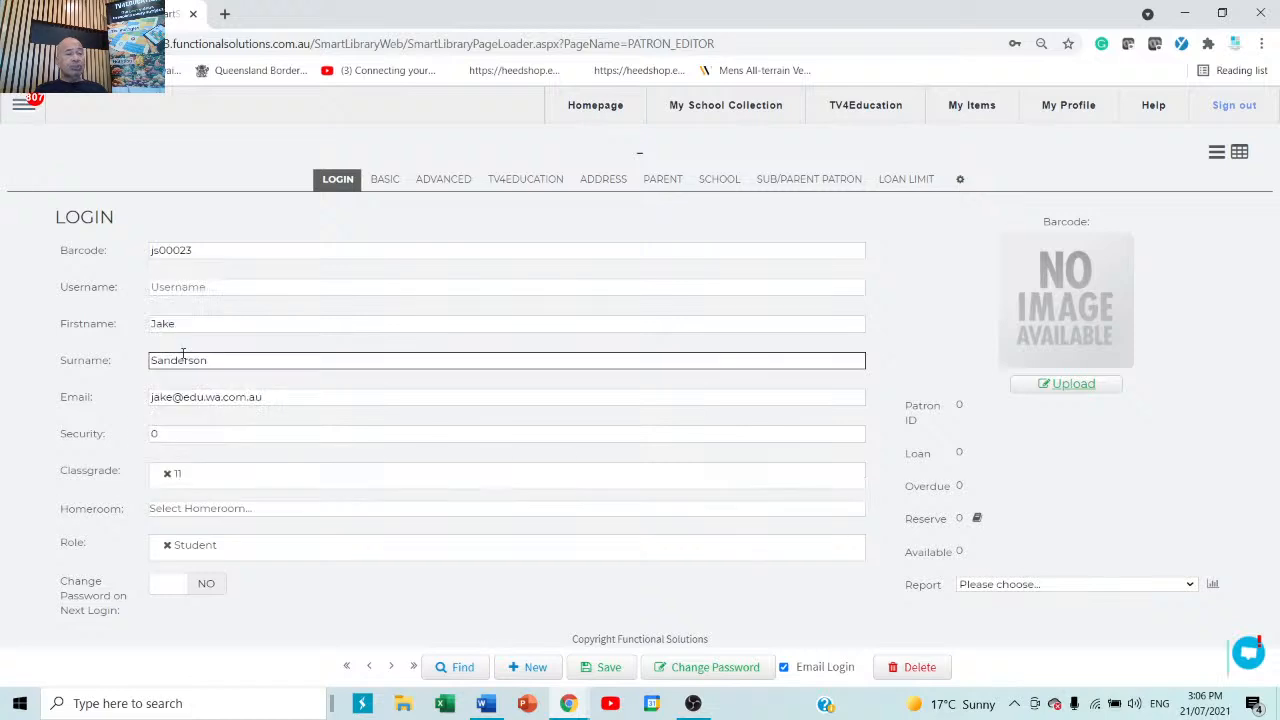
pyautogui.click(221, 511)
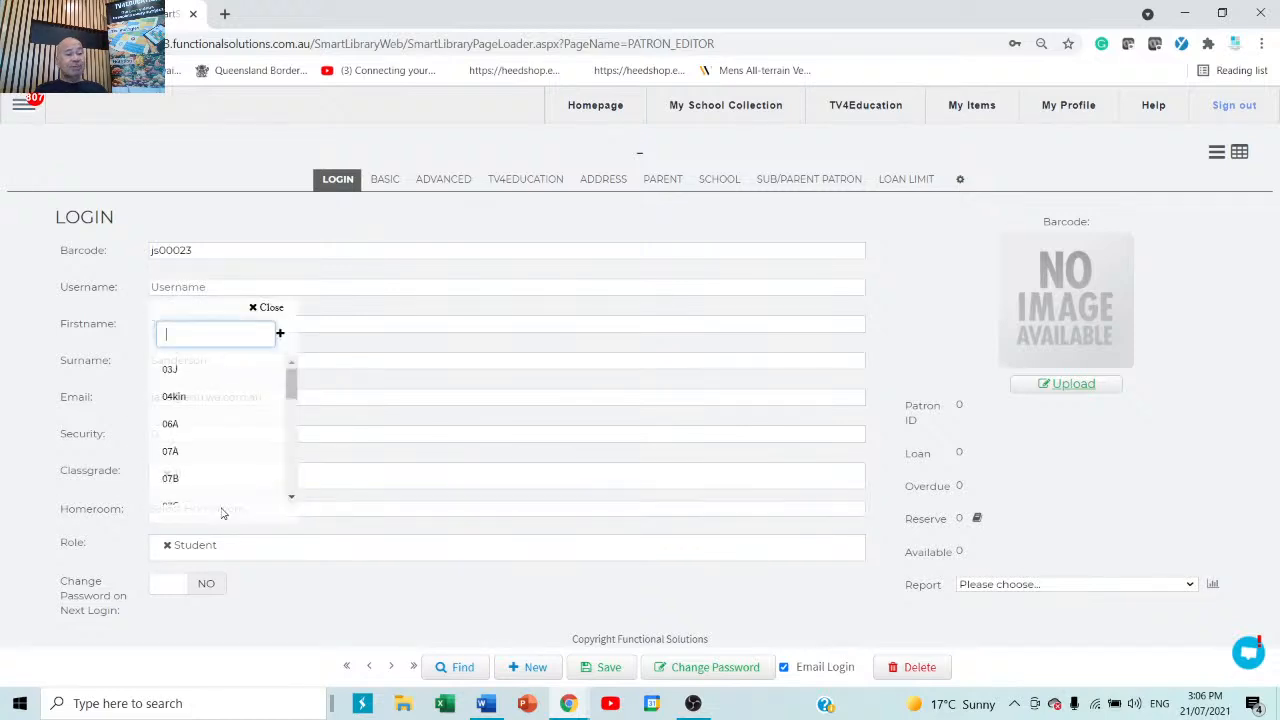
pyautogui.click(185, 460)
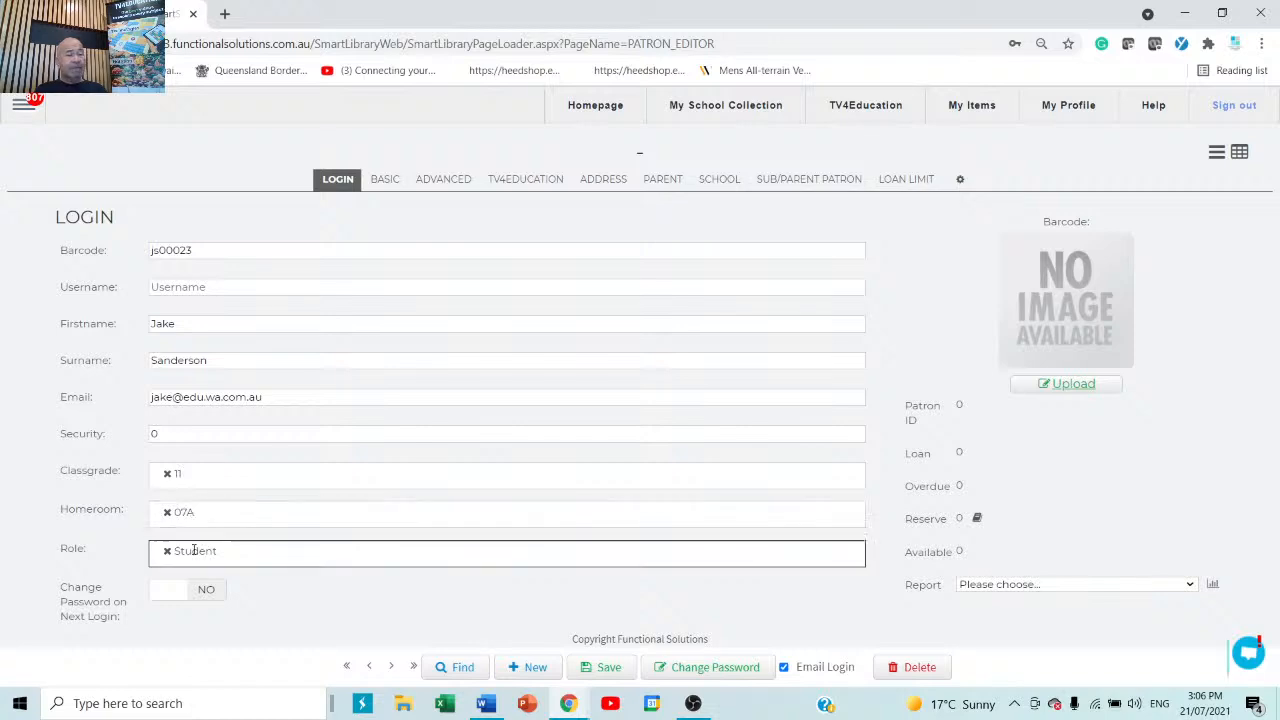
# Save the new student patron, accepting the auto-generated password.
pyautogui.click(610, 668)
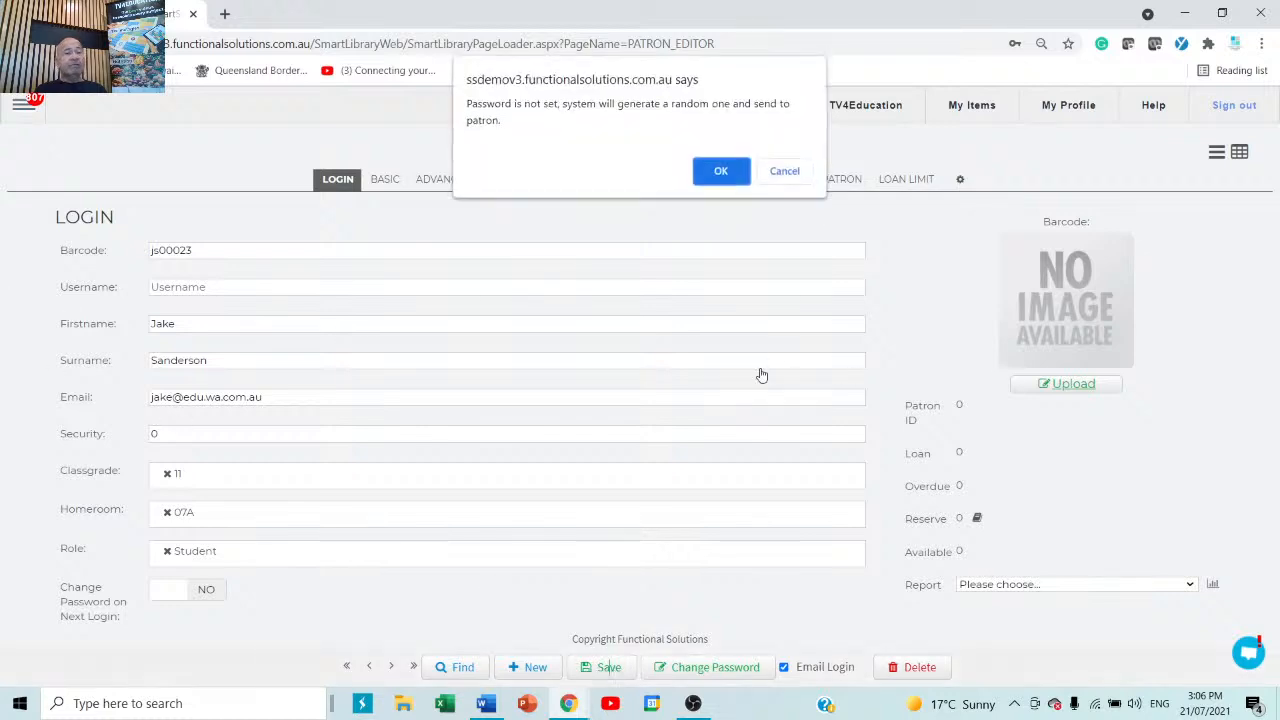
pyautogui.click(721, 173)
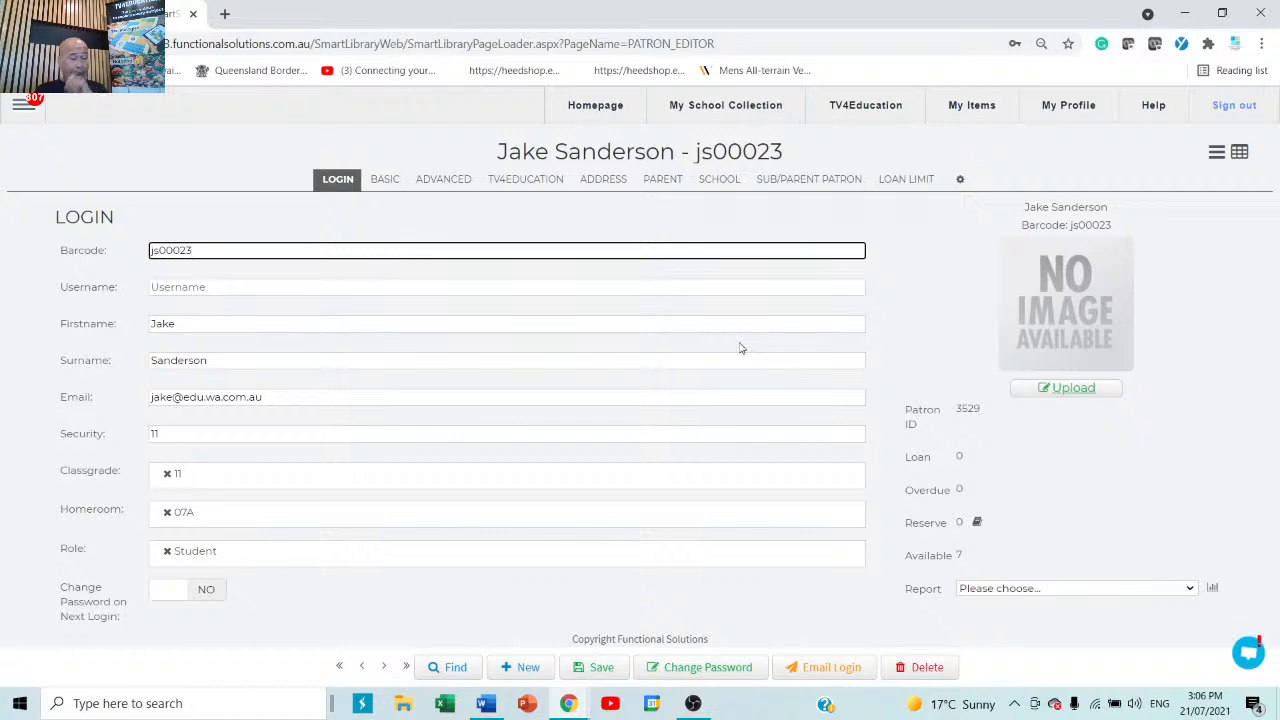
pyautogui.click(221, 284)
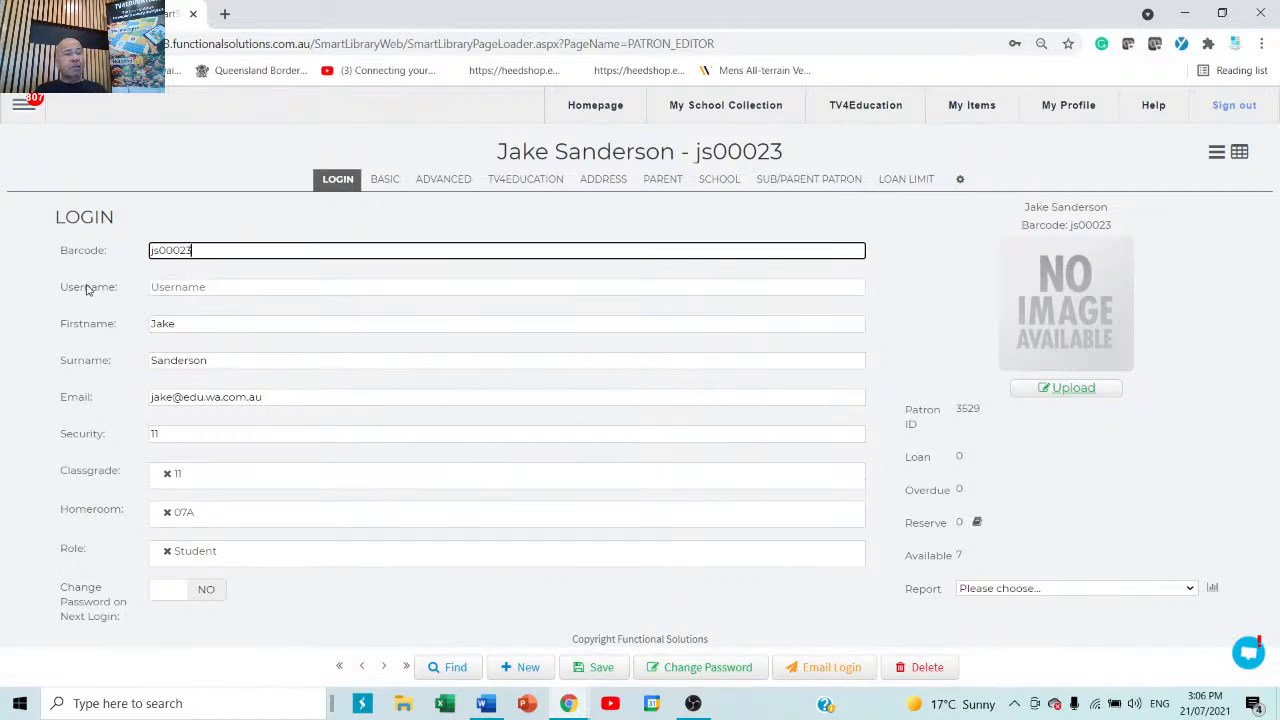
# Enter the student's login username in firstname.surname form.
pyautogui.click(236, 286)
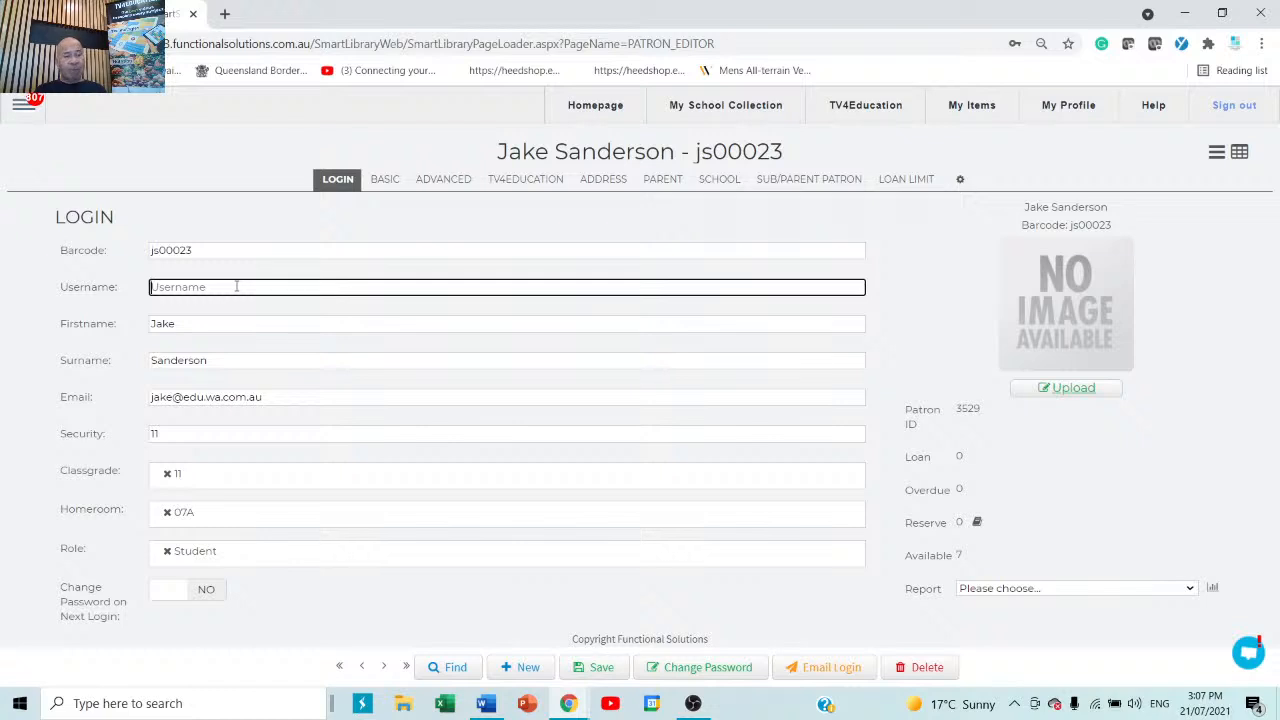
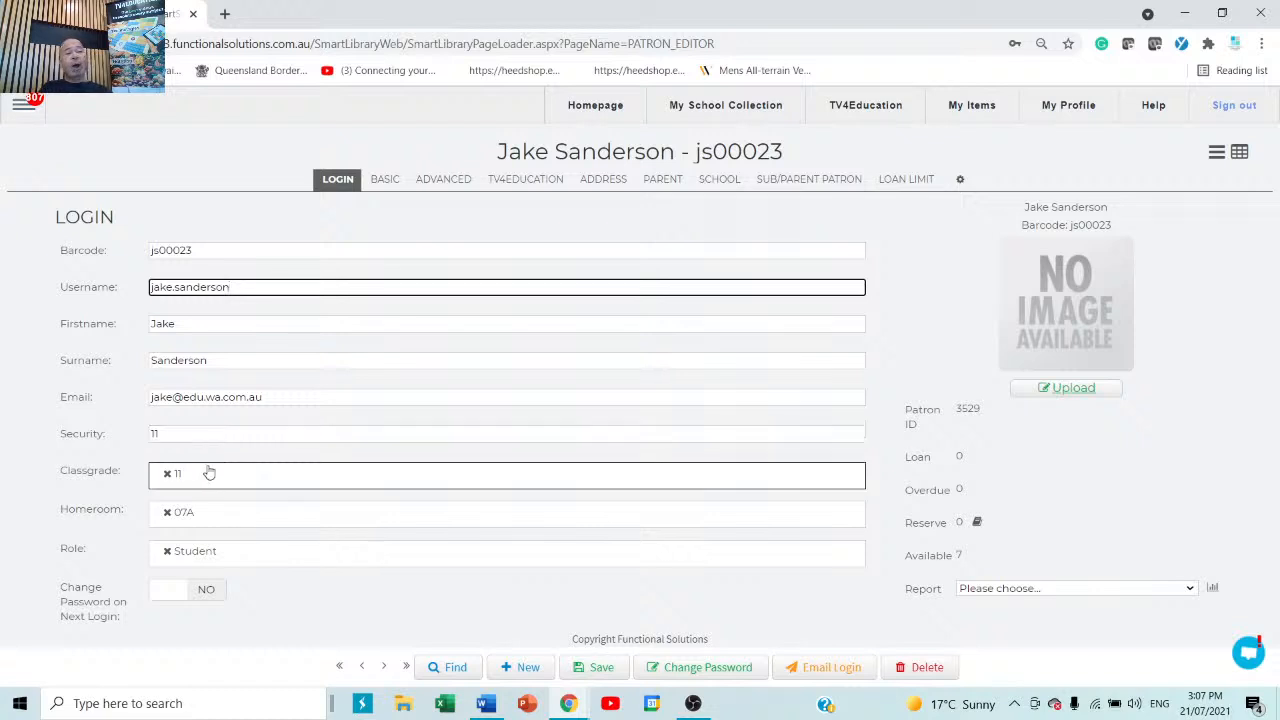
# Save the record, highlight its barcode, username and e-mail values, then save again.
pyautogui.click(601, 669)
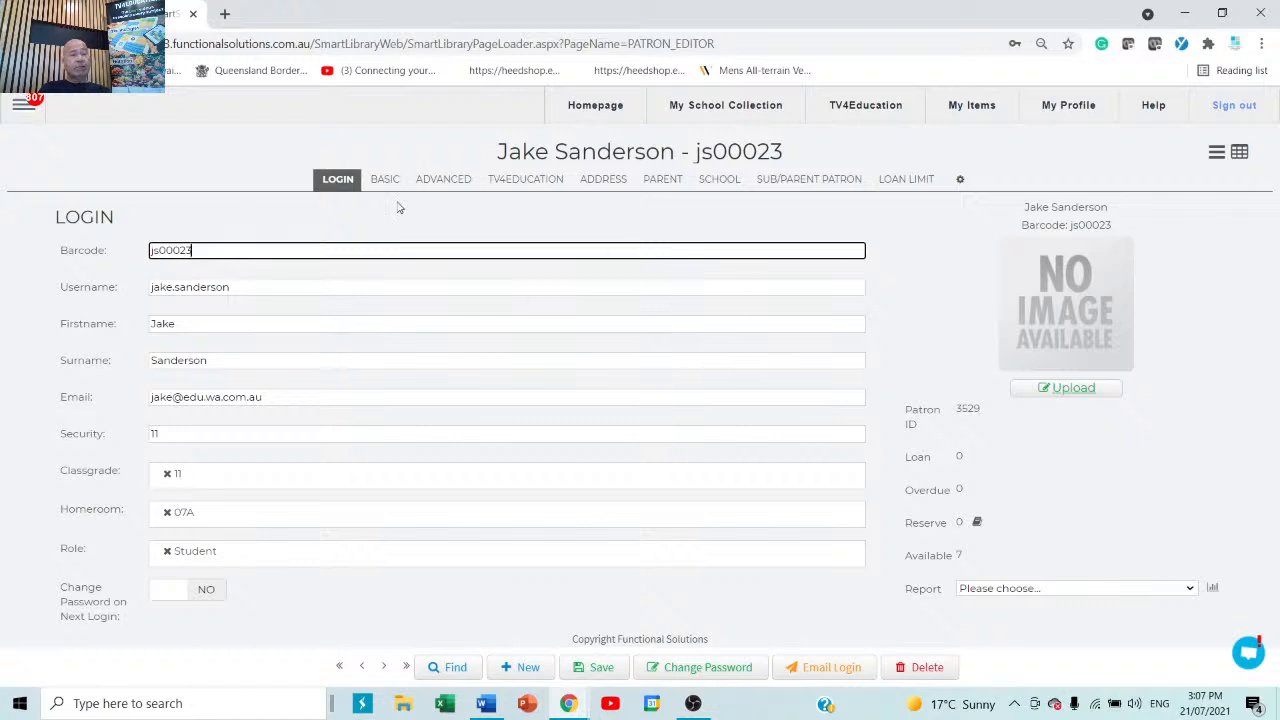
pyautogui.moveTo(200, 252); pyautogui.dragTo(147, 248)
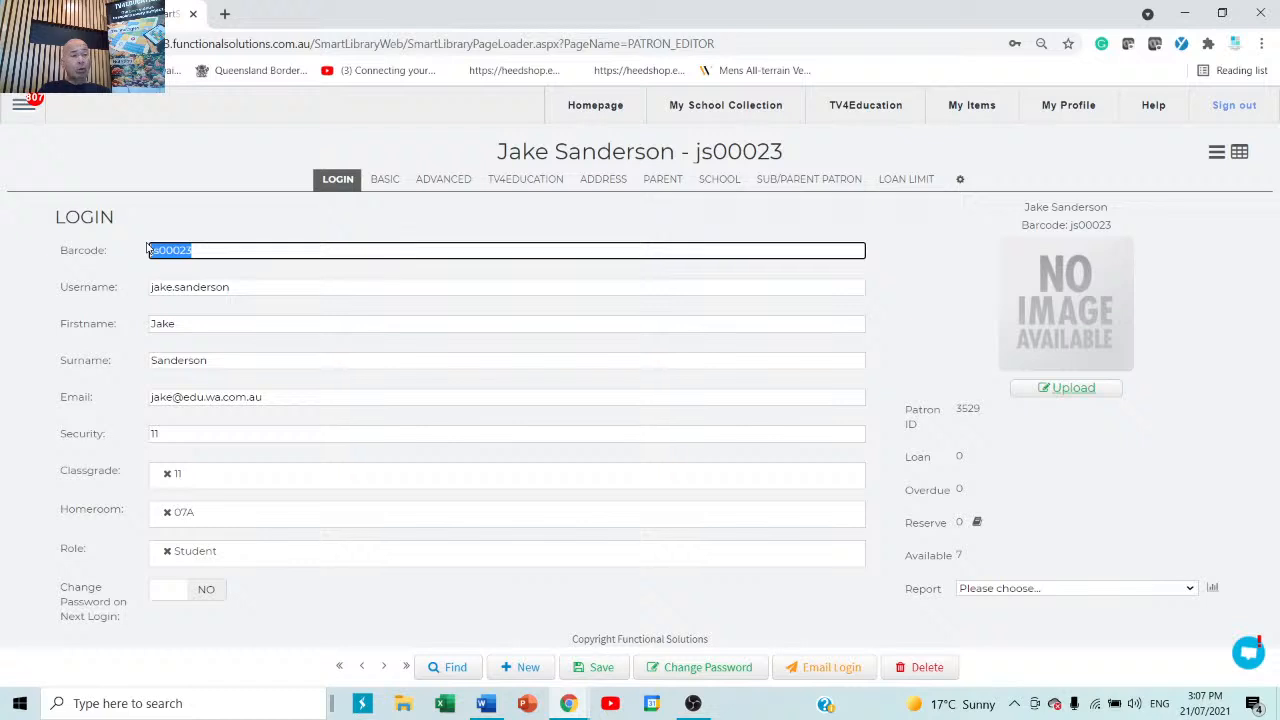
pyautogui.click(269, 288)
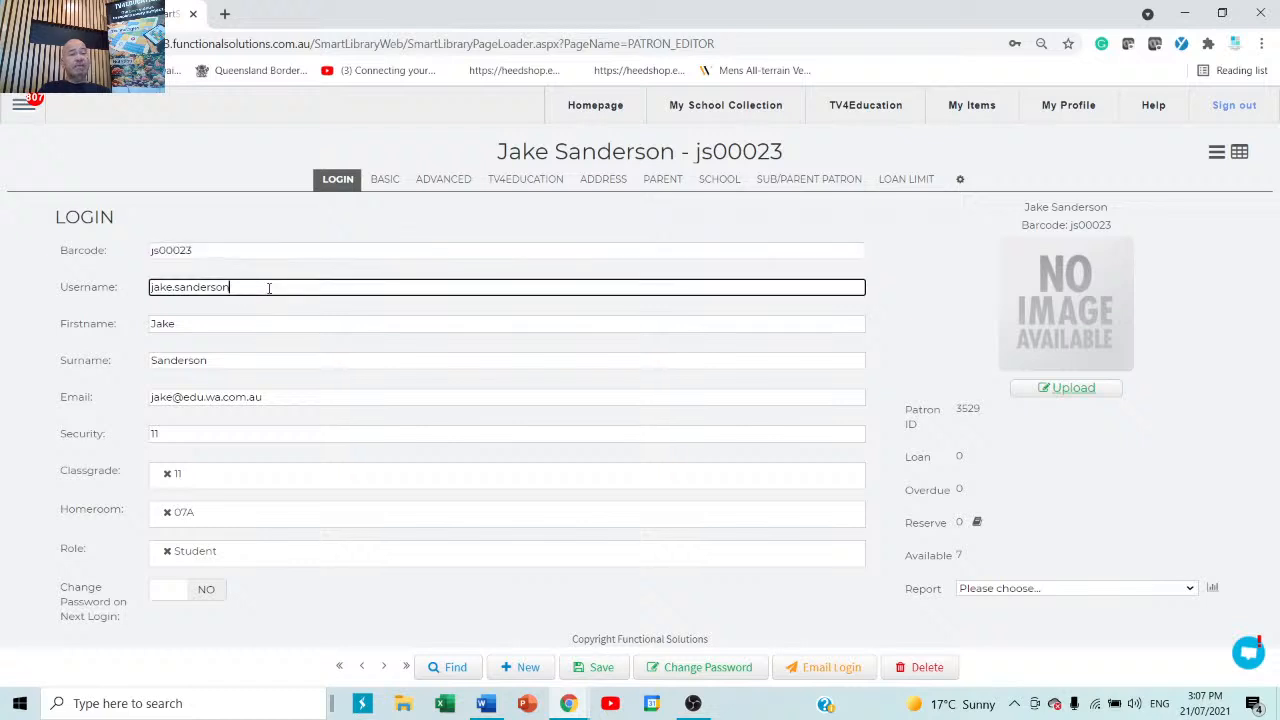
pyautogui.moveTo(267, 288); pyautogui.dragTo(138, 287)
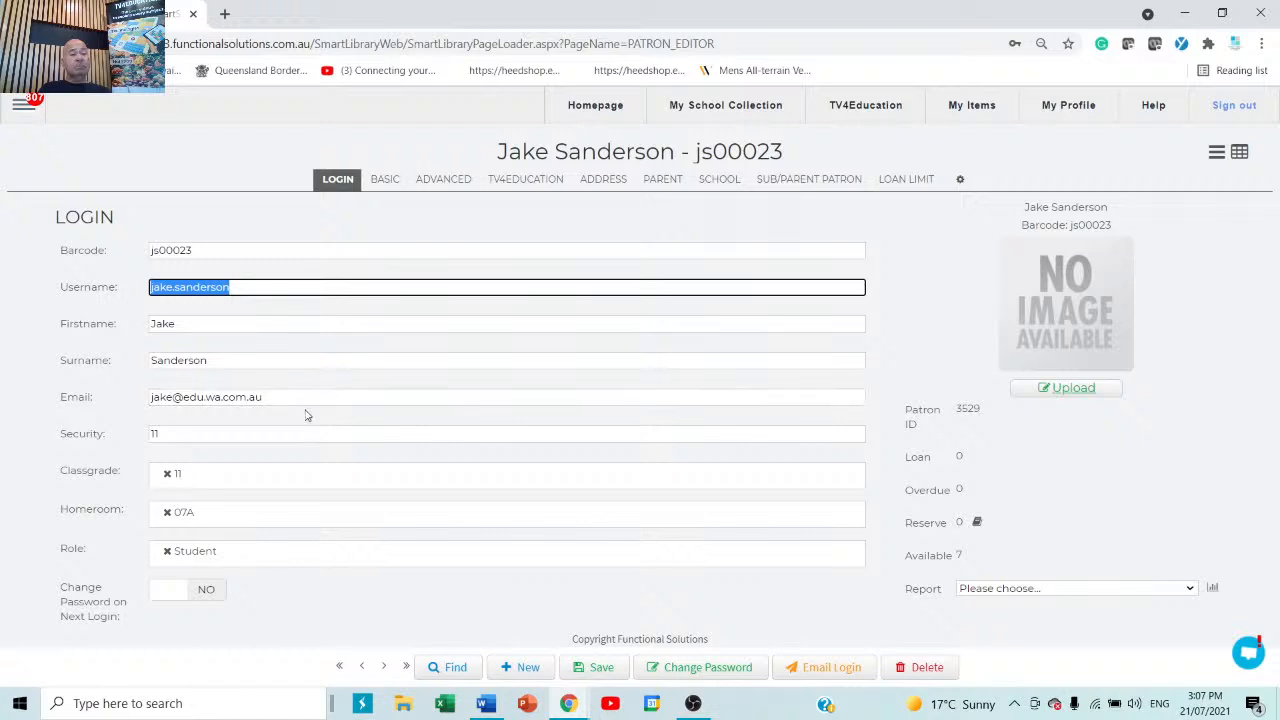
pyautogui.moveTo(306, 414); pyautogui.dragTo(83, 400)
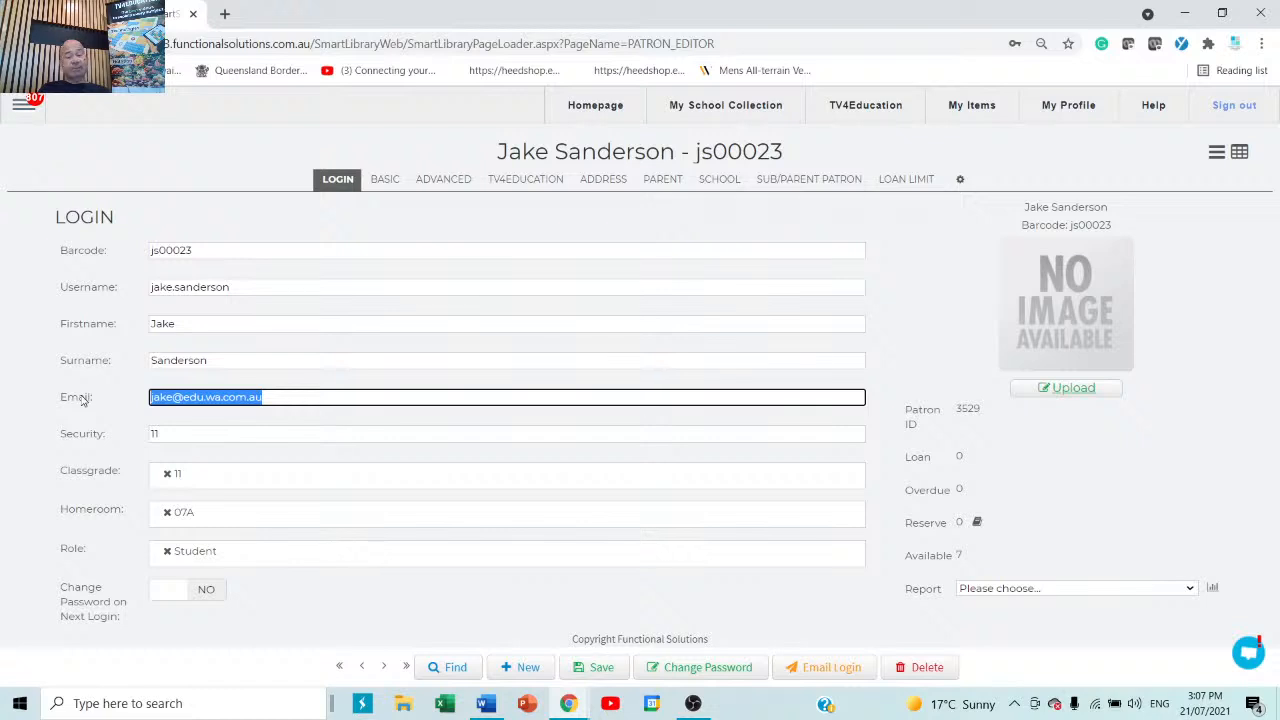
pyautogui.click(583, 673)
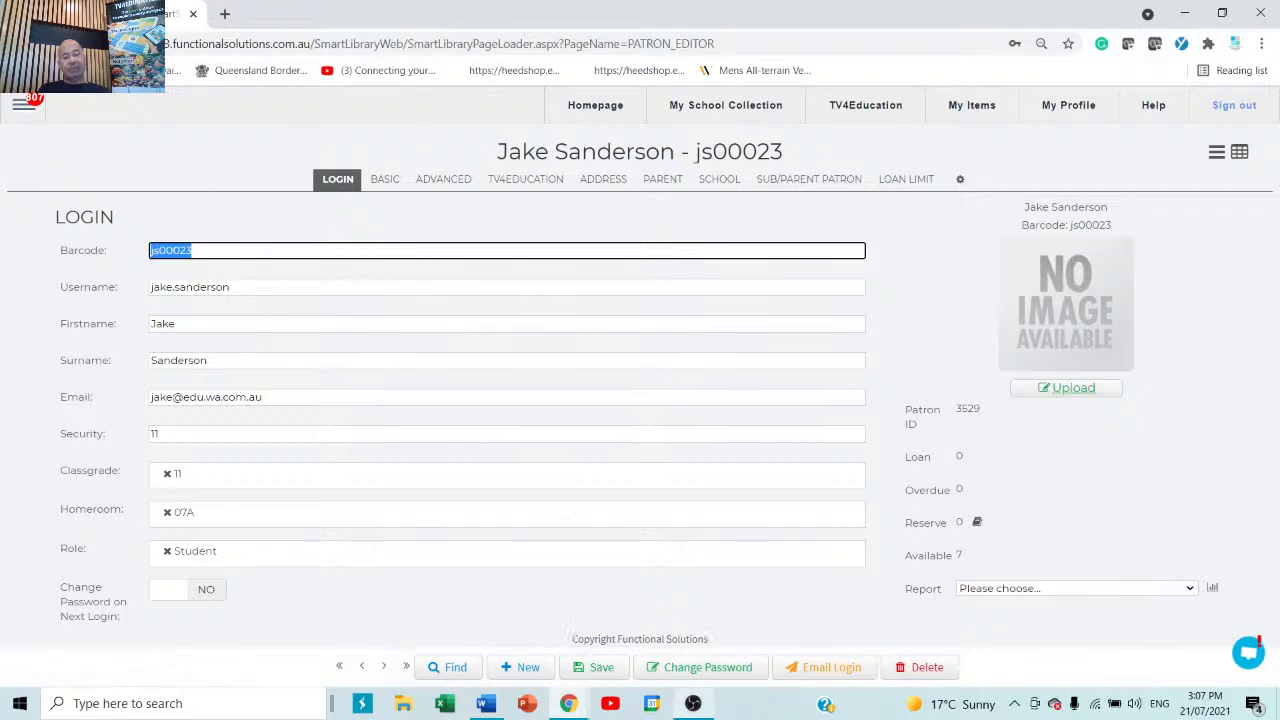
# Open the patron's password change form and enter and confirm a new password.
pyautogui.click(703, 667)
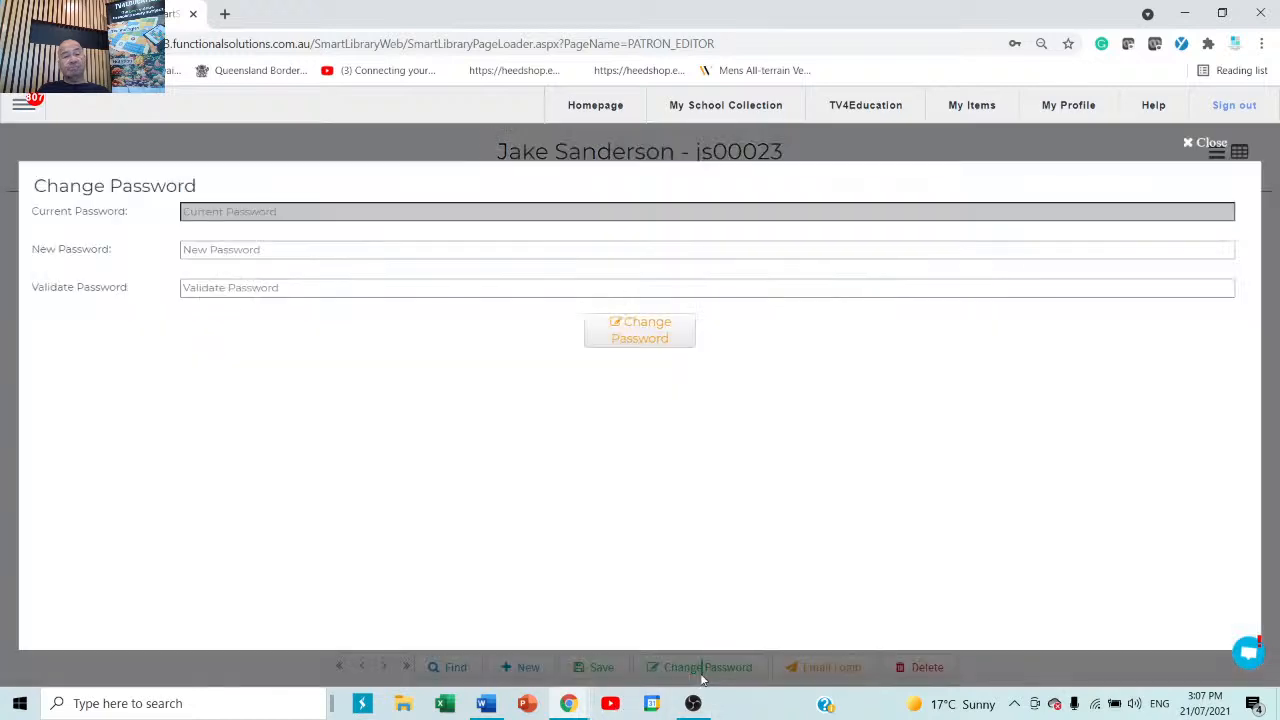
pyautogui.click(305, 249)
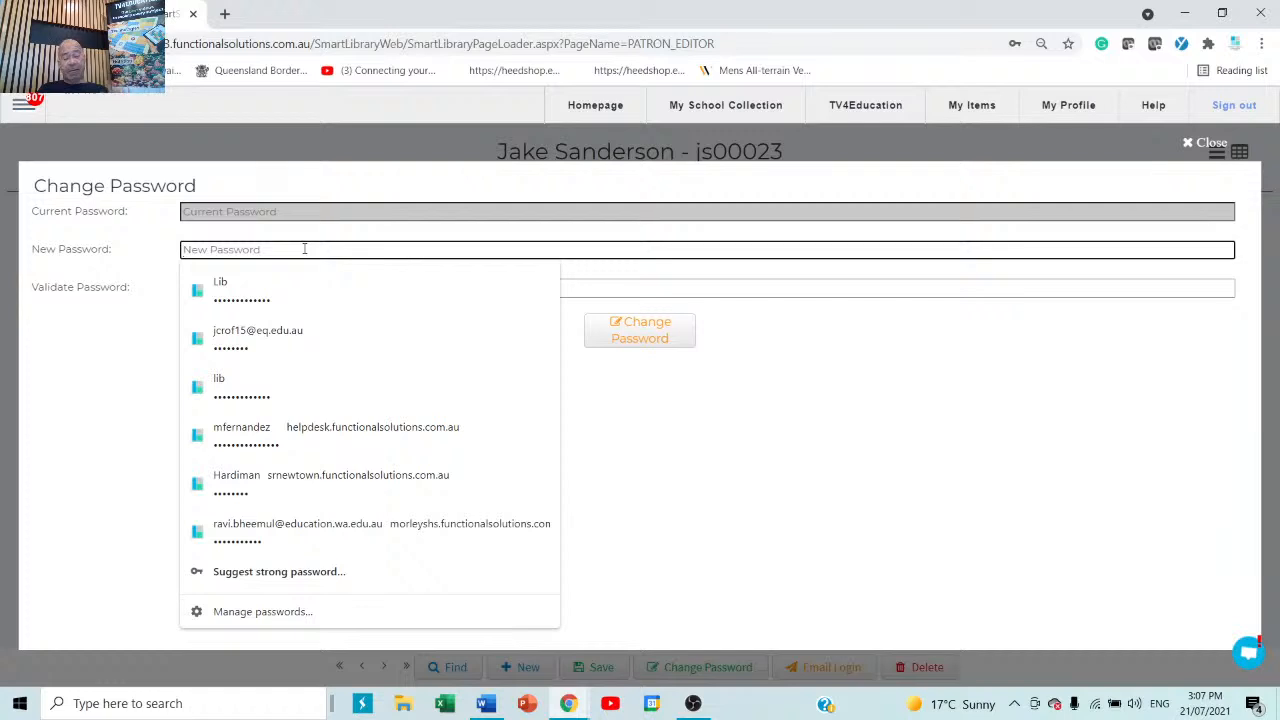
pyautogui.write('••••••')
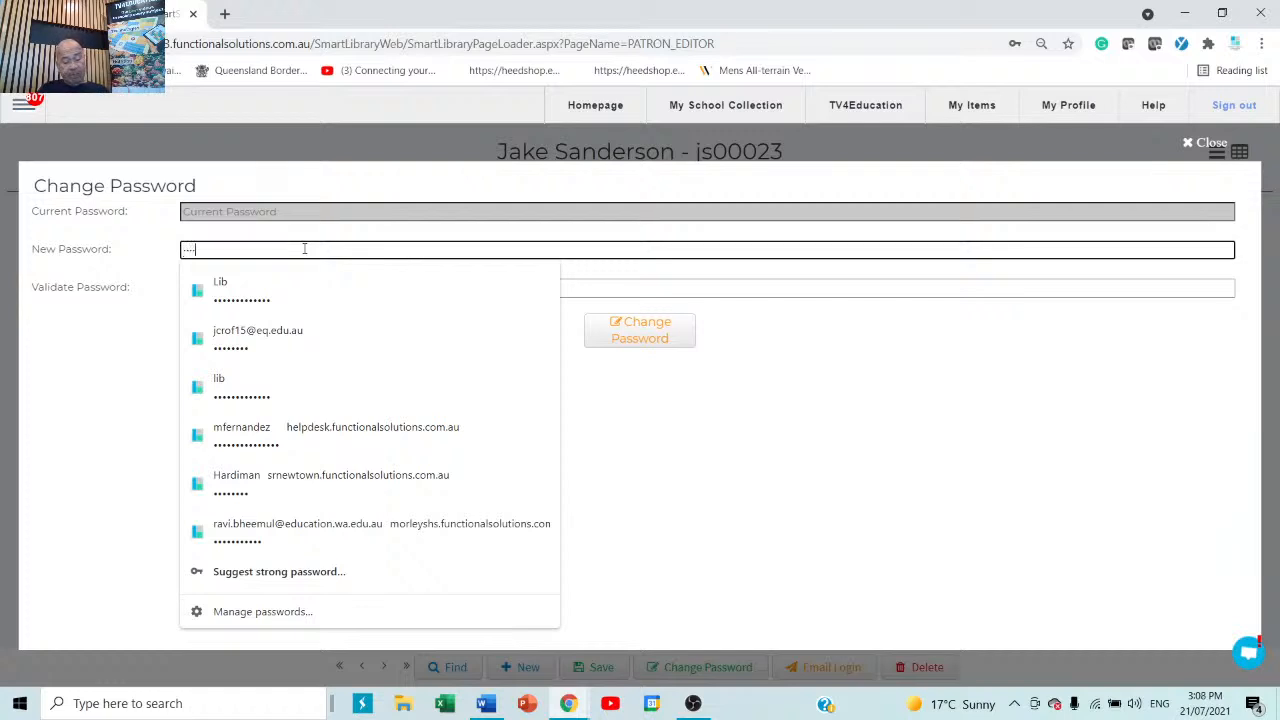
pyautogui.write('•')
pyautogui.press('Tab')
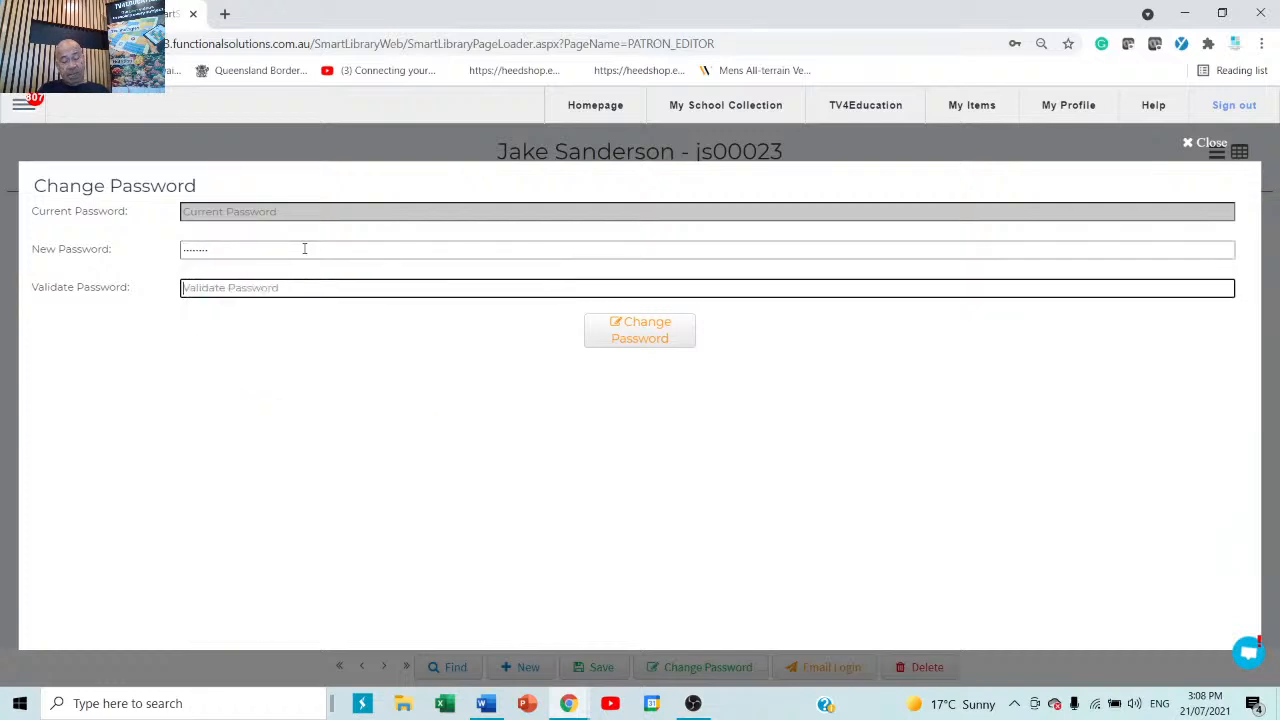
pyautogui.write('••••••••')
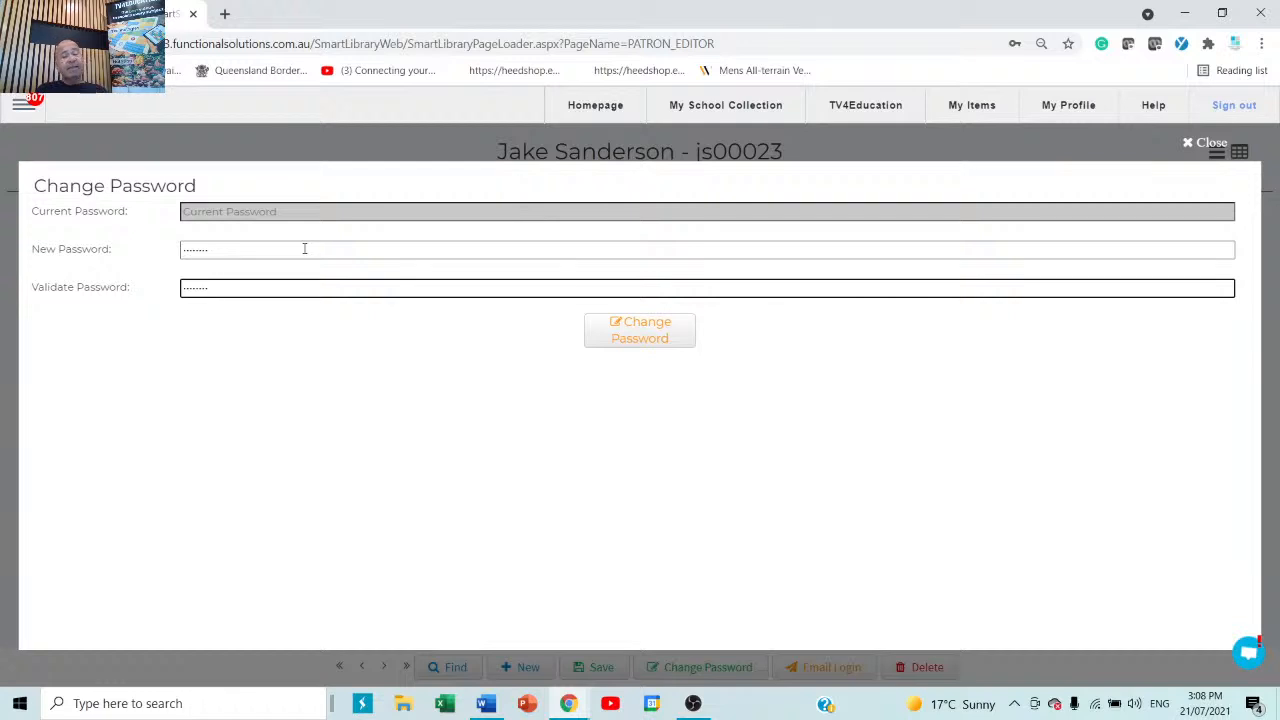
# Apply the new password and dismiss Chrome's Save password and Check your passwords prompts.
pyautogui.click(650, 337)
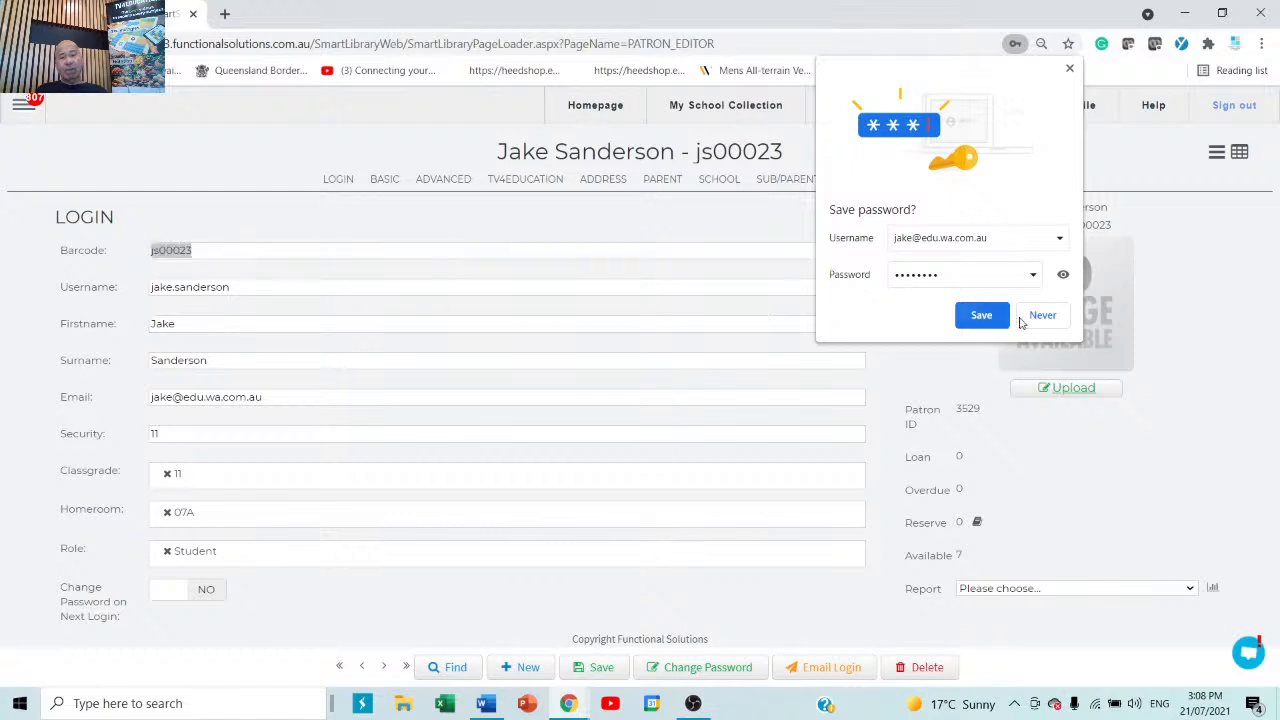
pyautogui.click(1024, 318)
pyautogui.click(783, 284)
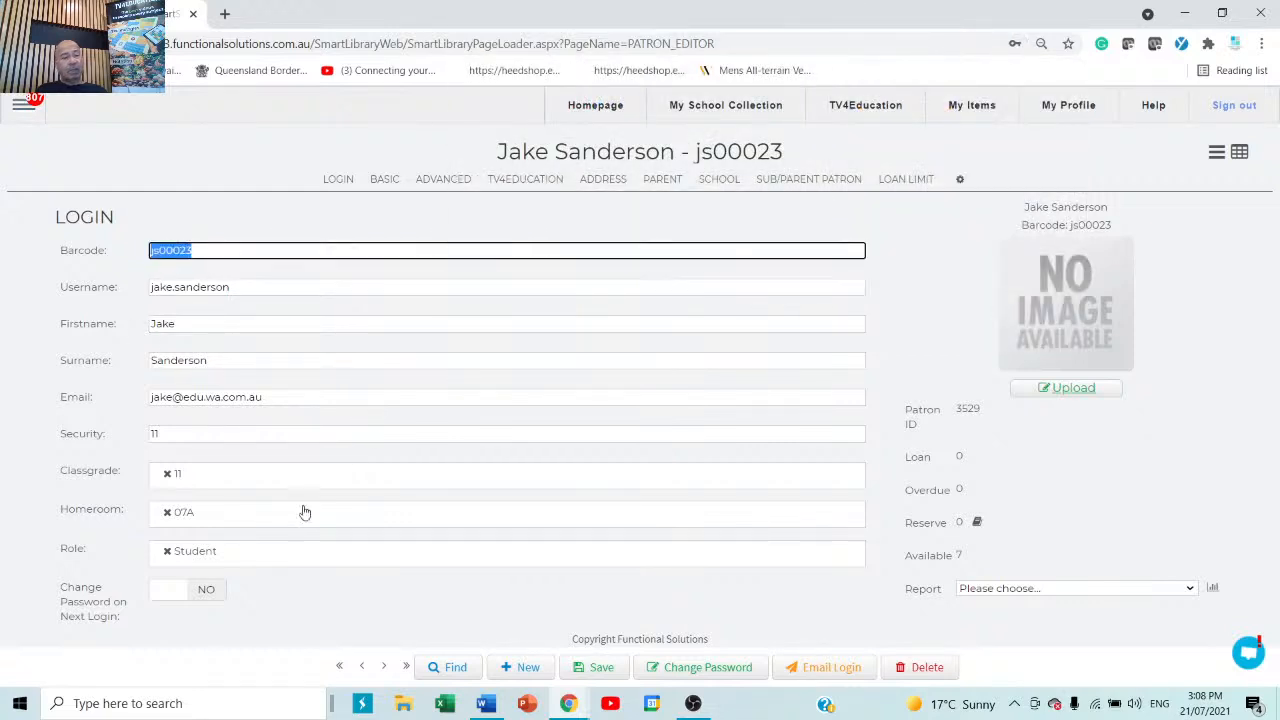
# Switch Change Password on Next Login to YES, then cancel the photo upload from C:.
pyautogui.click(175, 598)
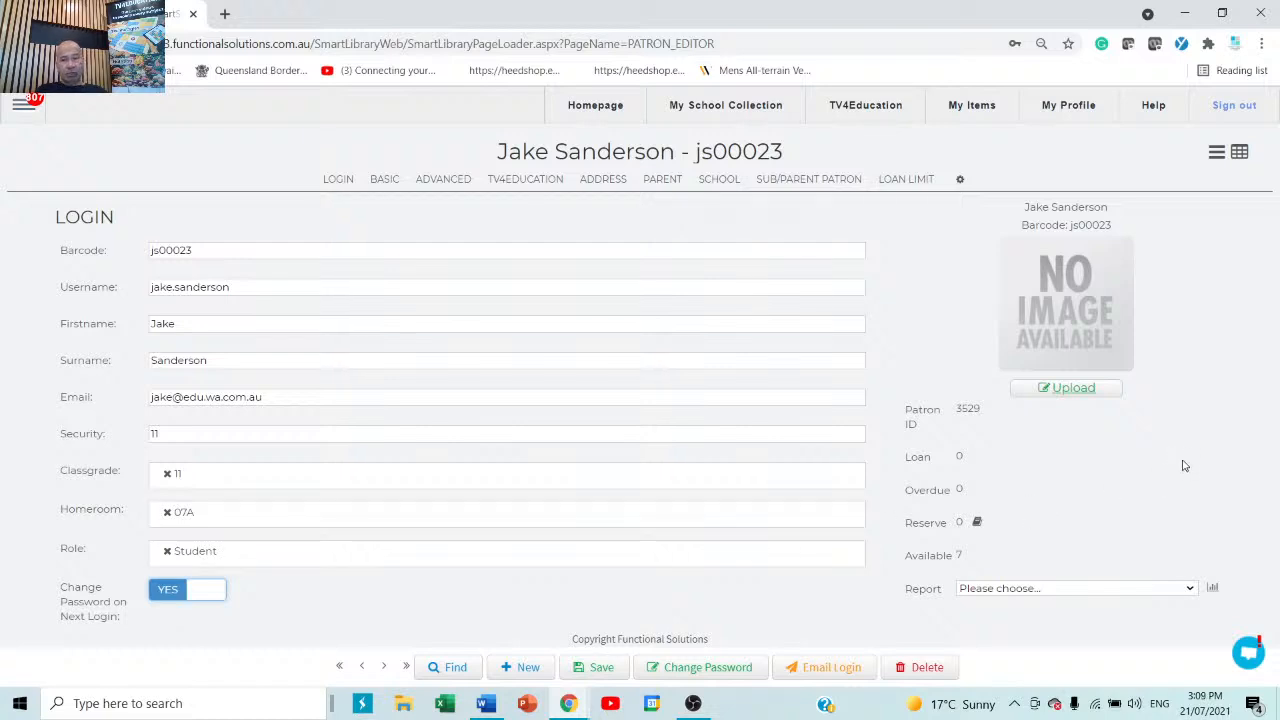
pyautogui.click(1084, 390)
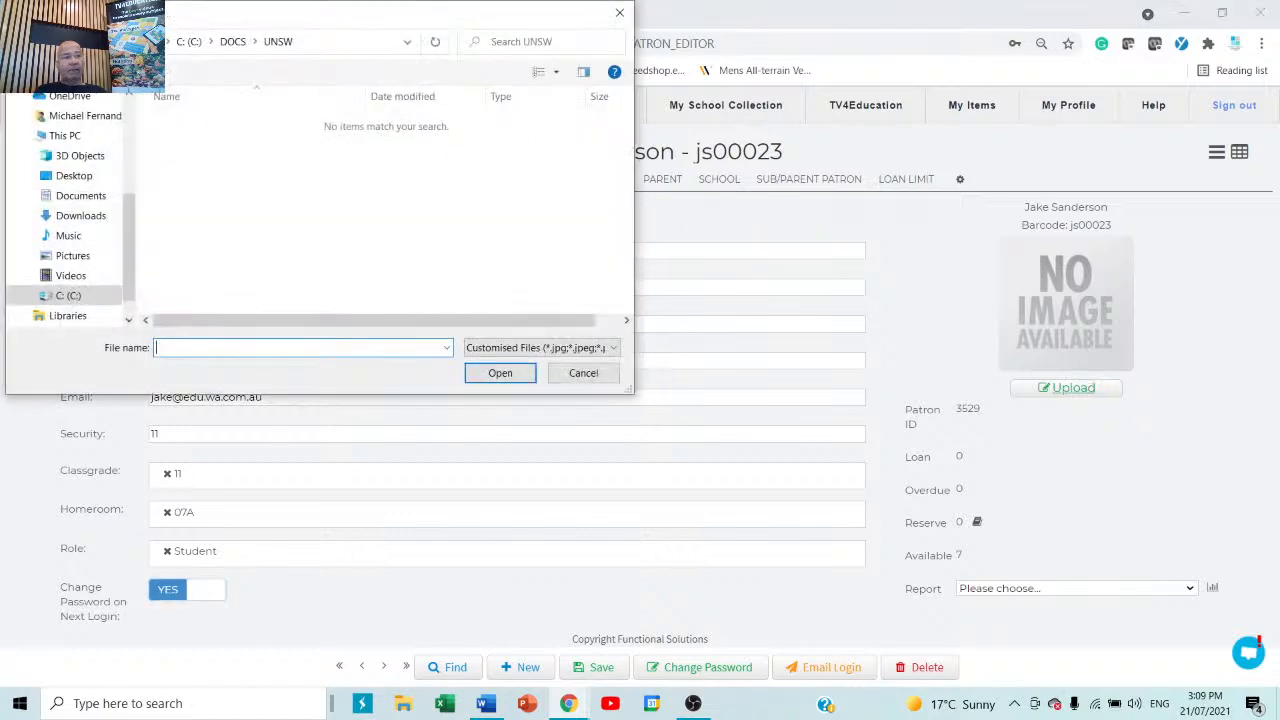
pyautogui.click(70, 296)
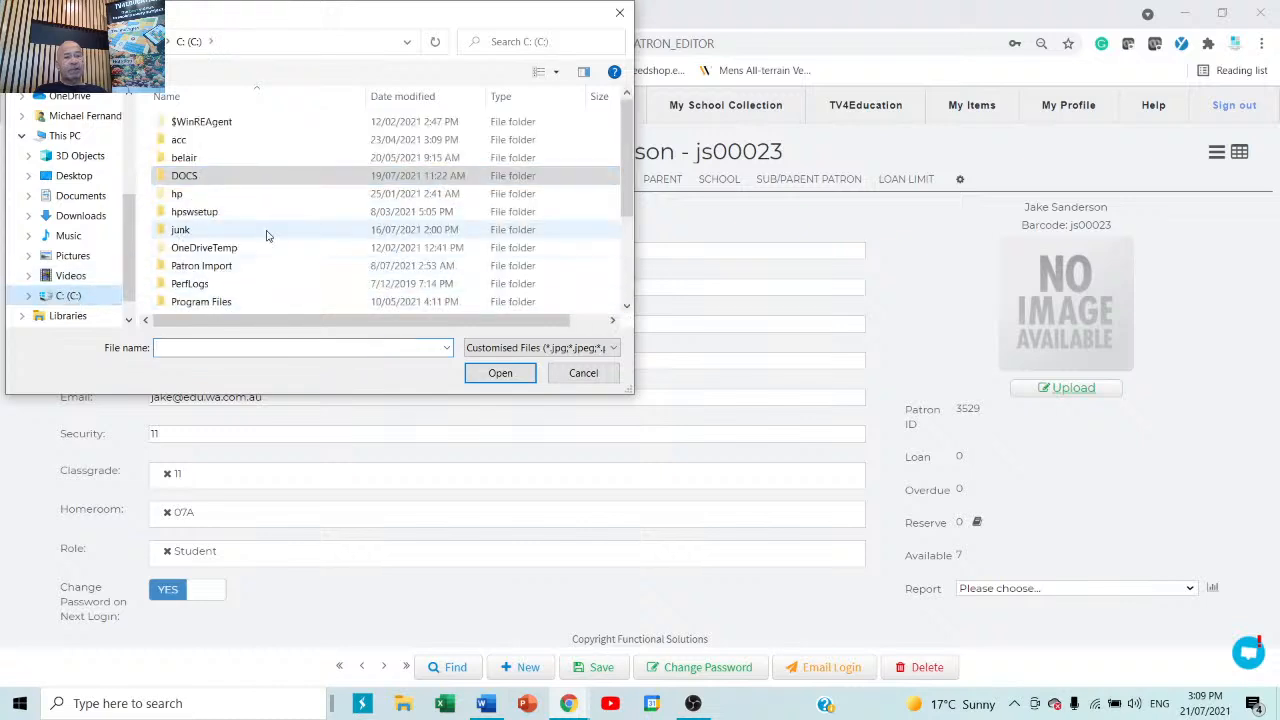
pyautogui.click(584, 376)
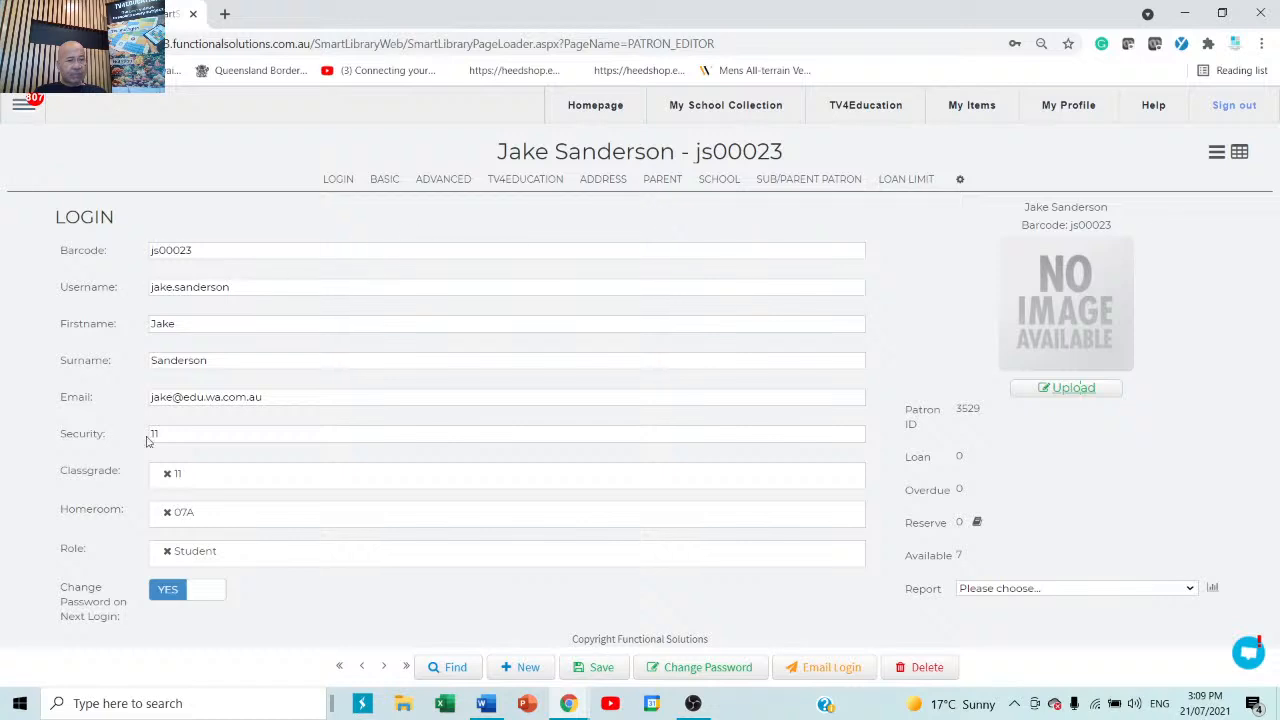
pyautogui.click(220, 480)
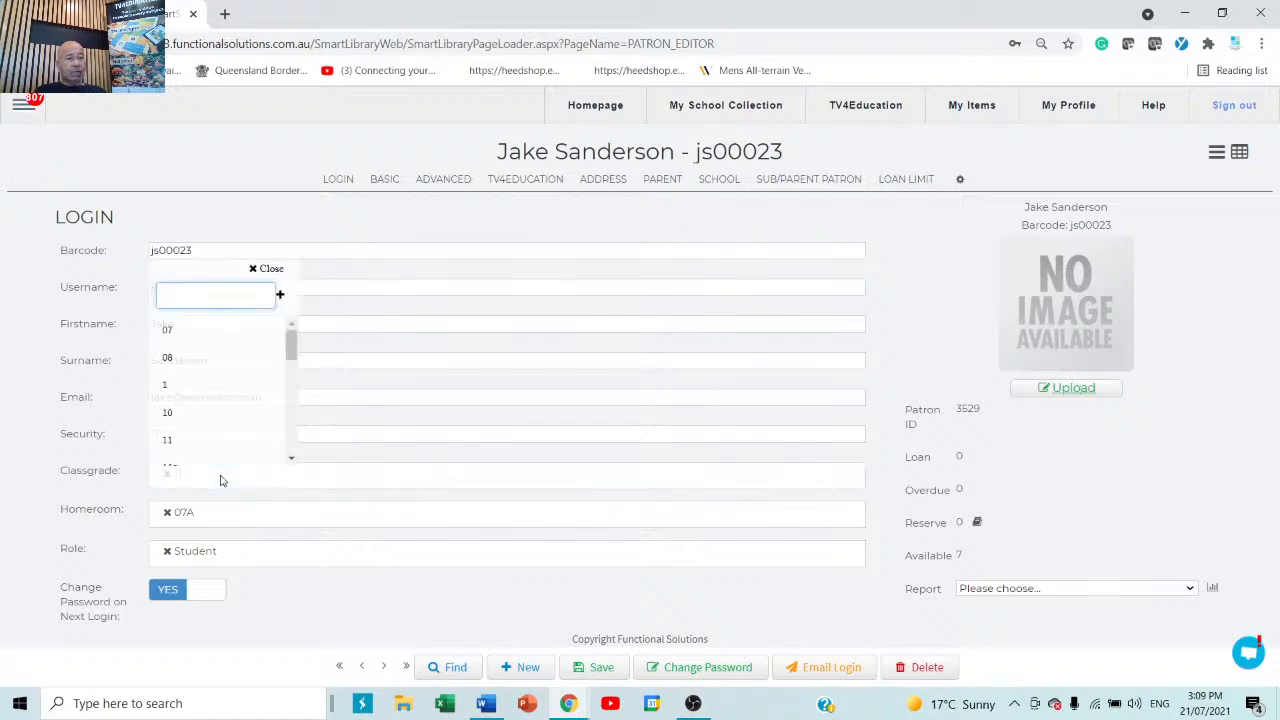
pyautogui.click(297, 608)
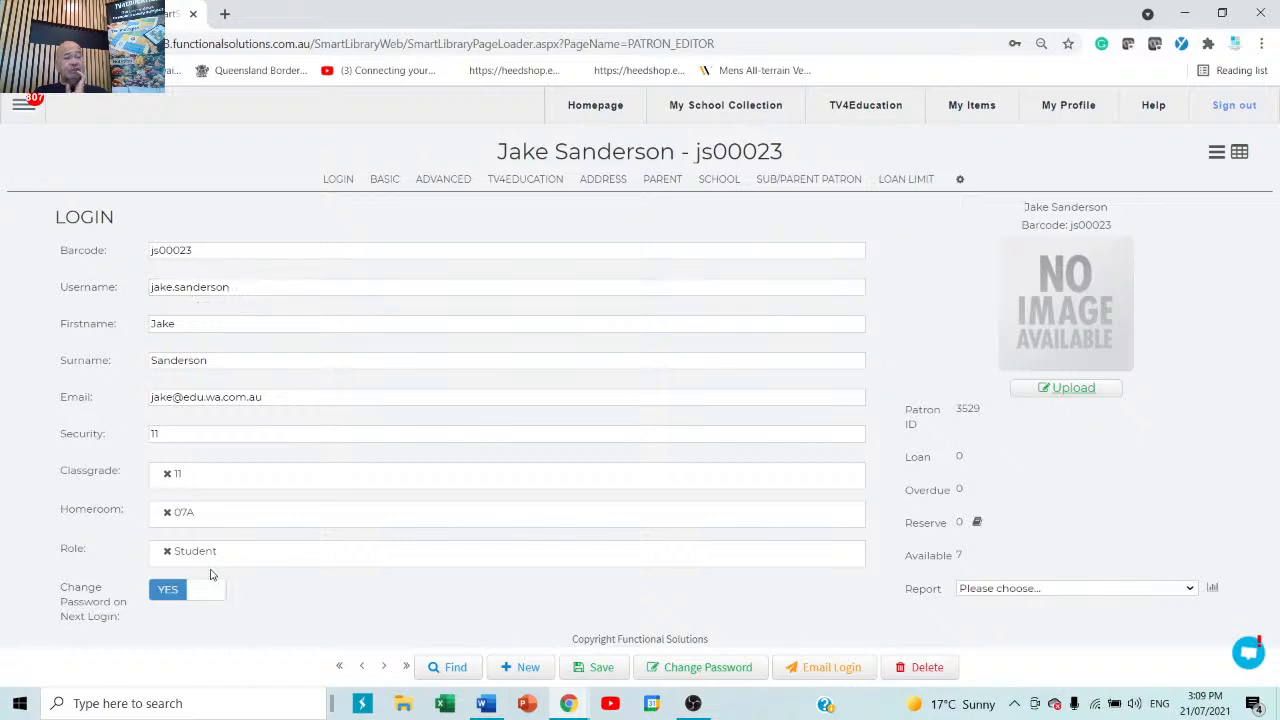
# Replace the Student role with Librarian, adding then removing Circulation Desk and Cataloguer along the way.
pyautogui.click(284, 556)
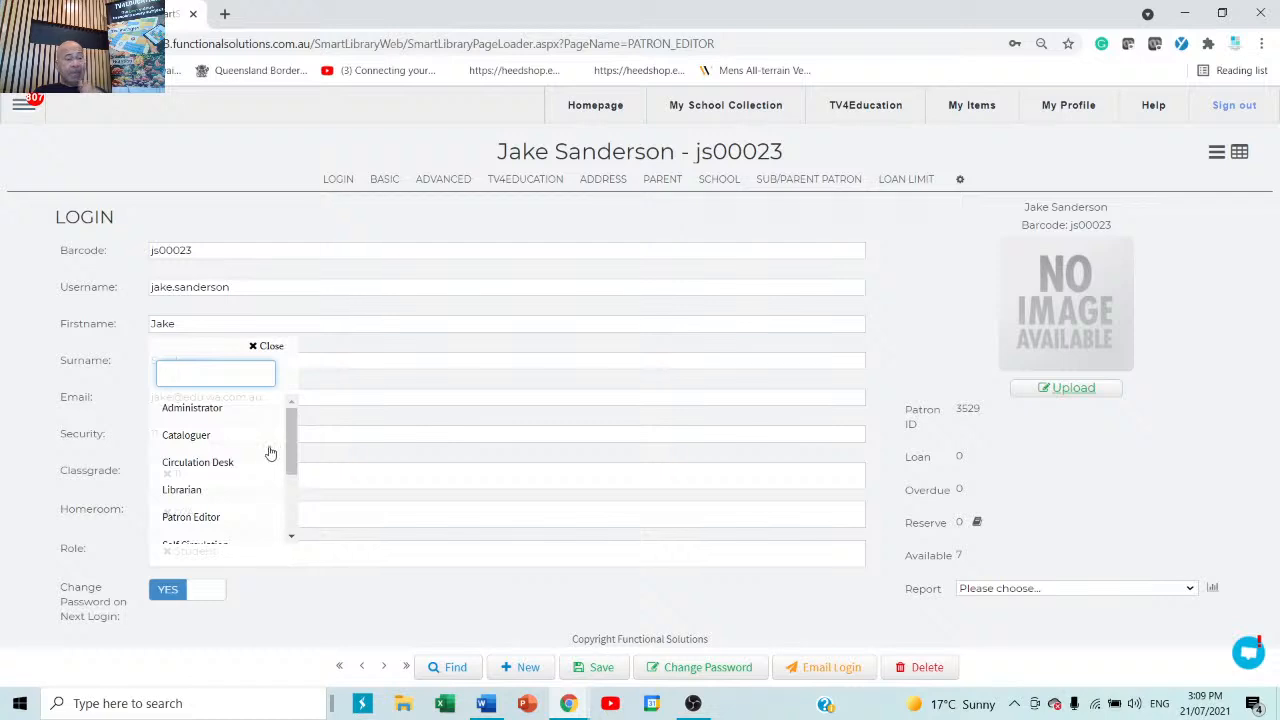
pyautogui.click(175, 470)
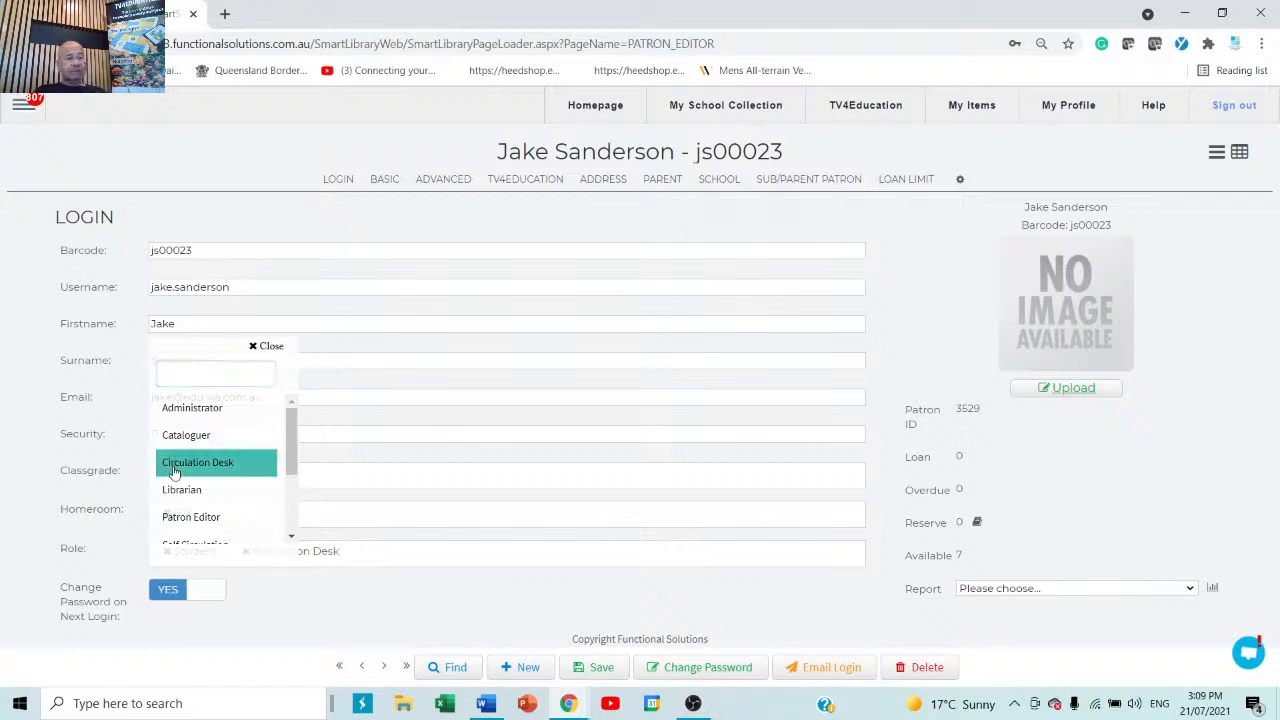
pyautogui.click(328, 596)
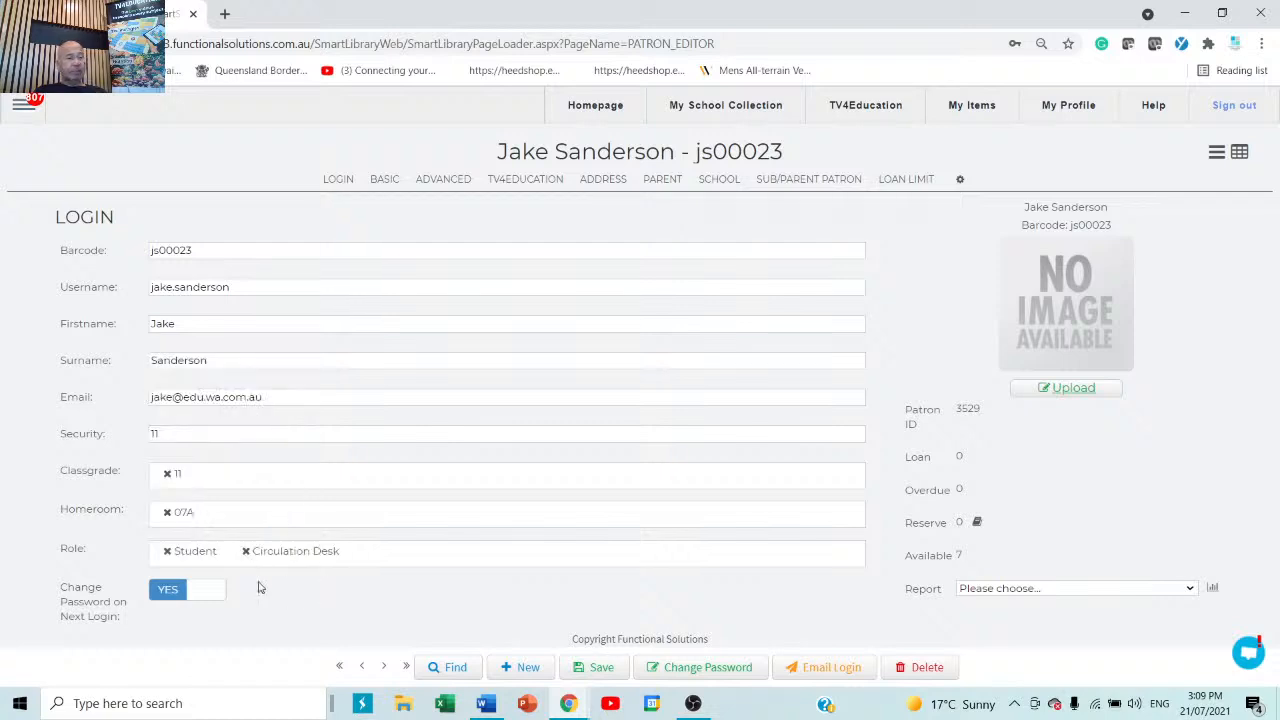
pyautogui.click(168, 552)
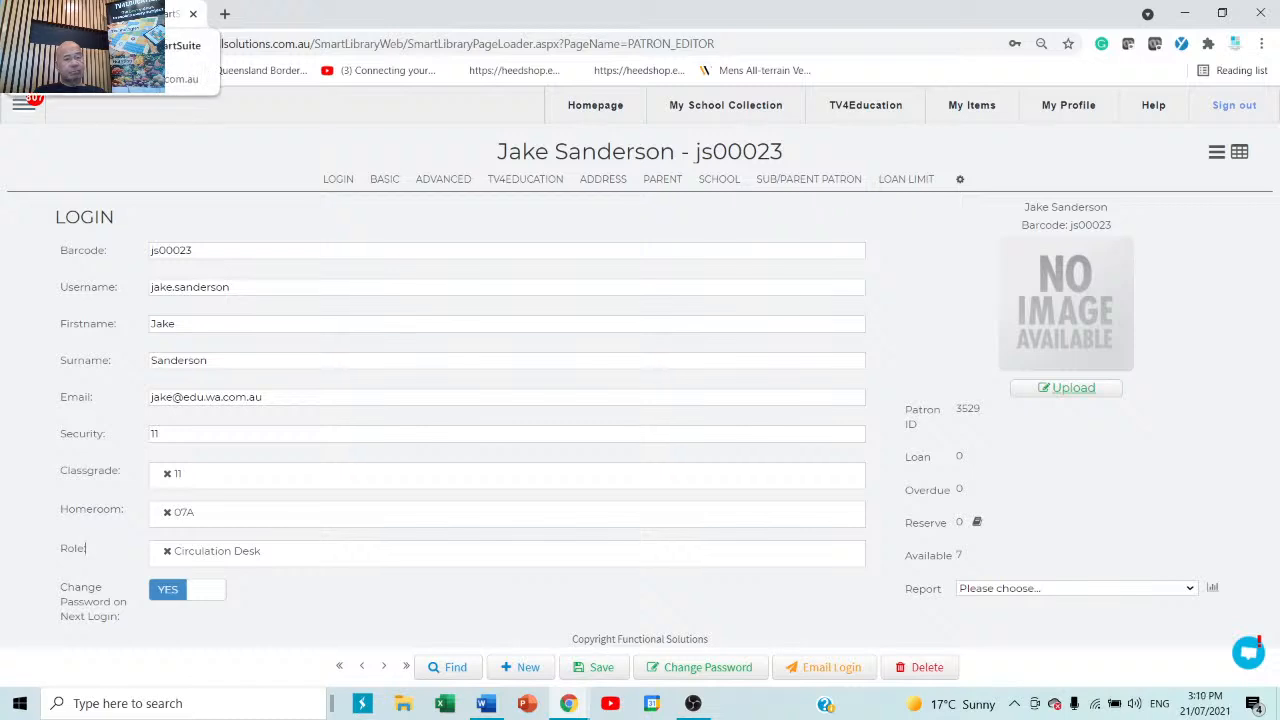
pyautogui.click(370, 561)
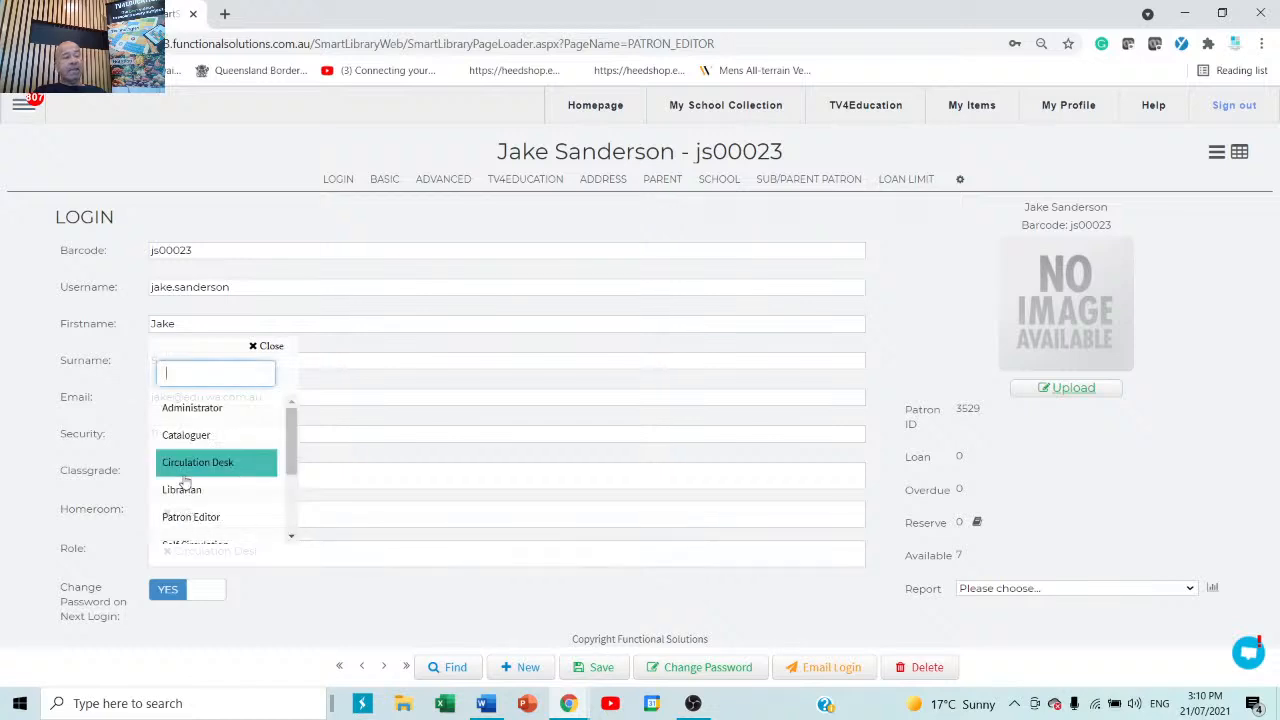
pyautogui.click(183, 439)
pyautogui.click(404, 604)
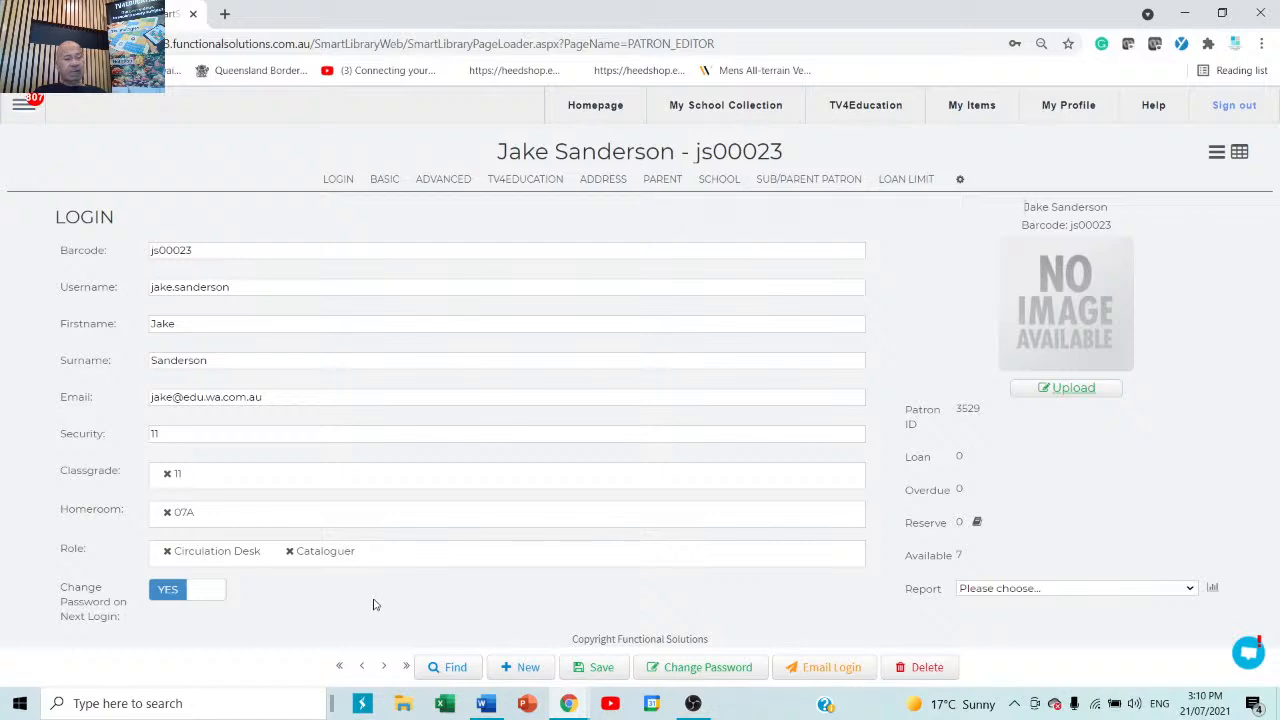
pyautogui.click(414, 563)
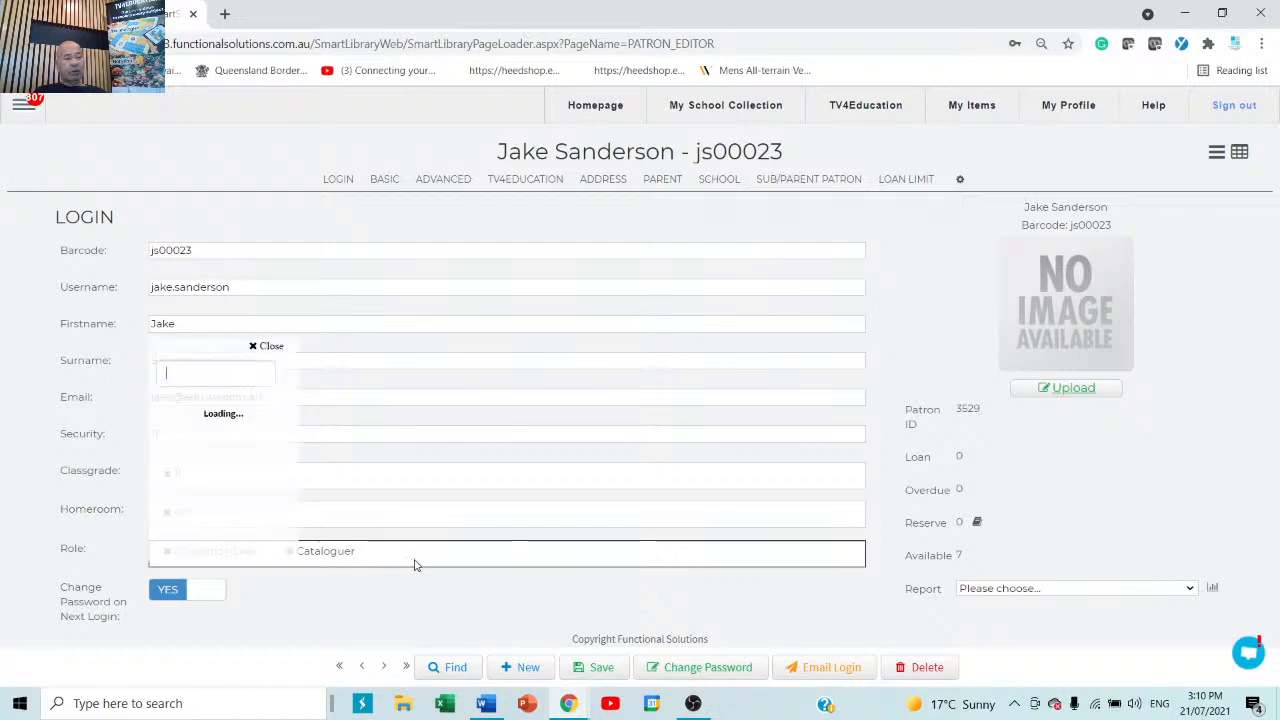
pyautogui.click(206, 492)
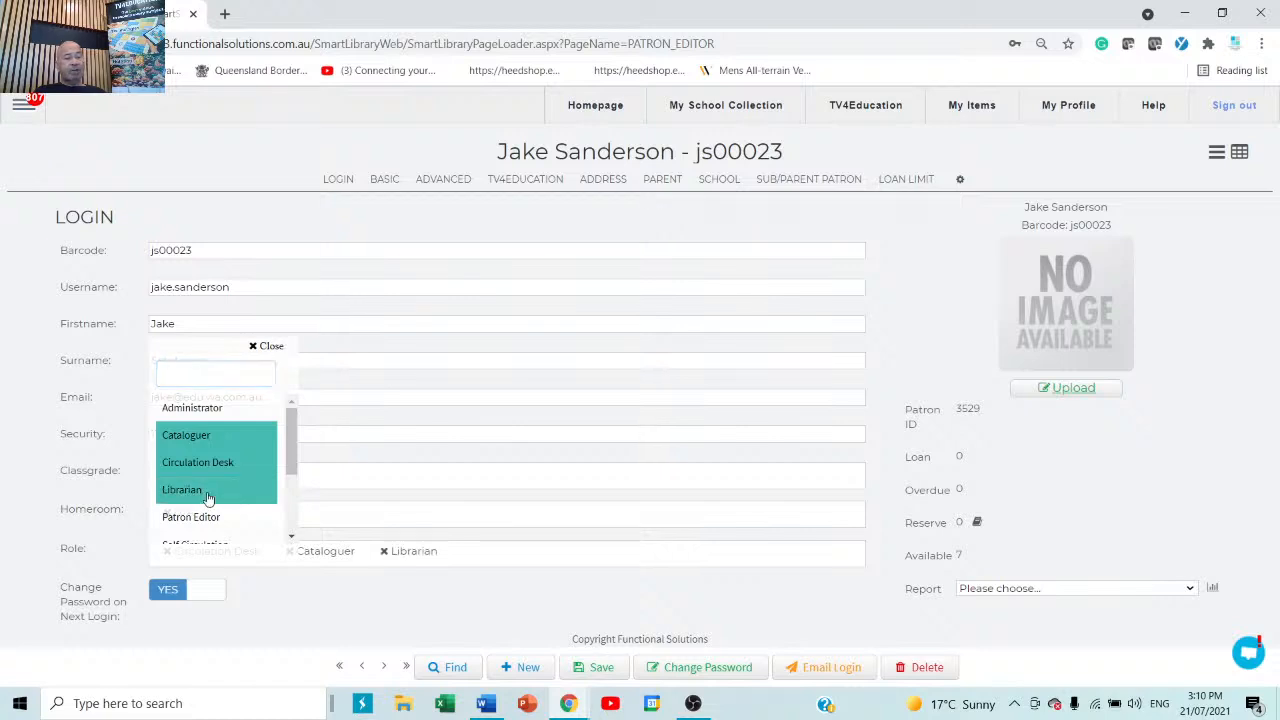
pyautogui.click(452, 623)
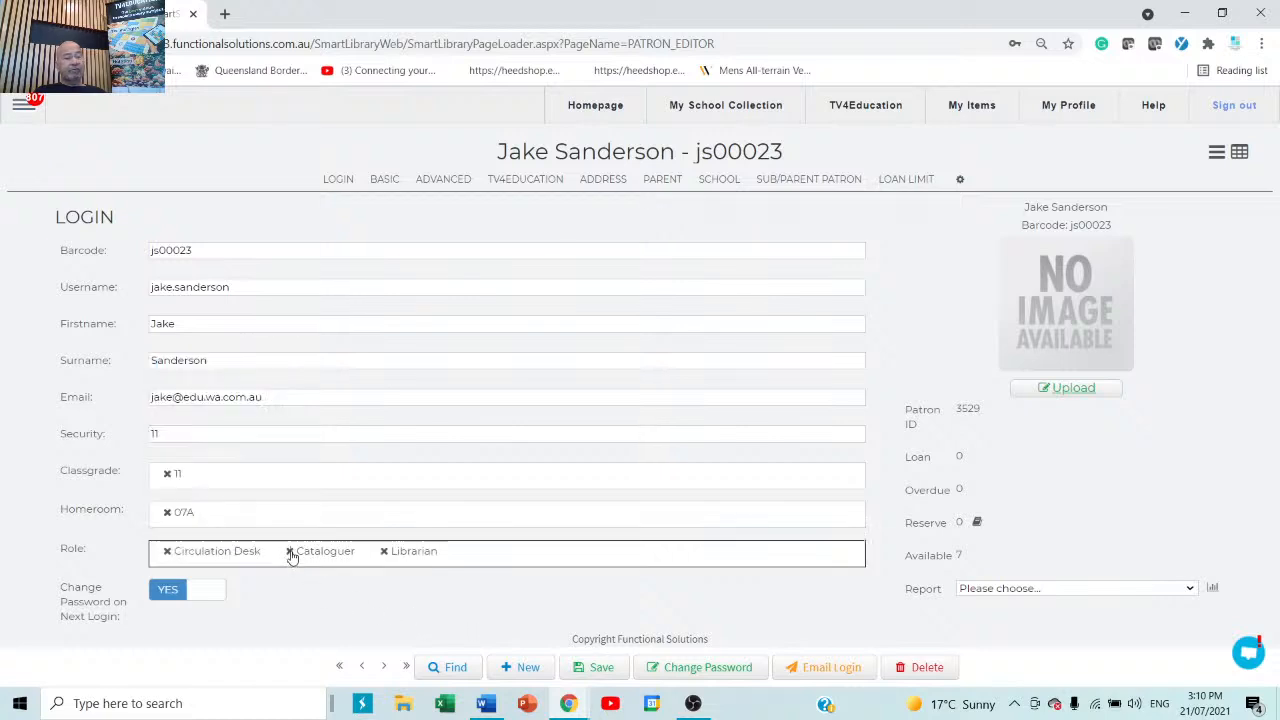
pyautogui.click(290, 551)
pyautogui.click(167, 556)
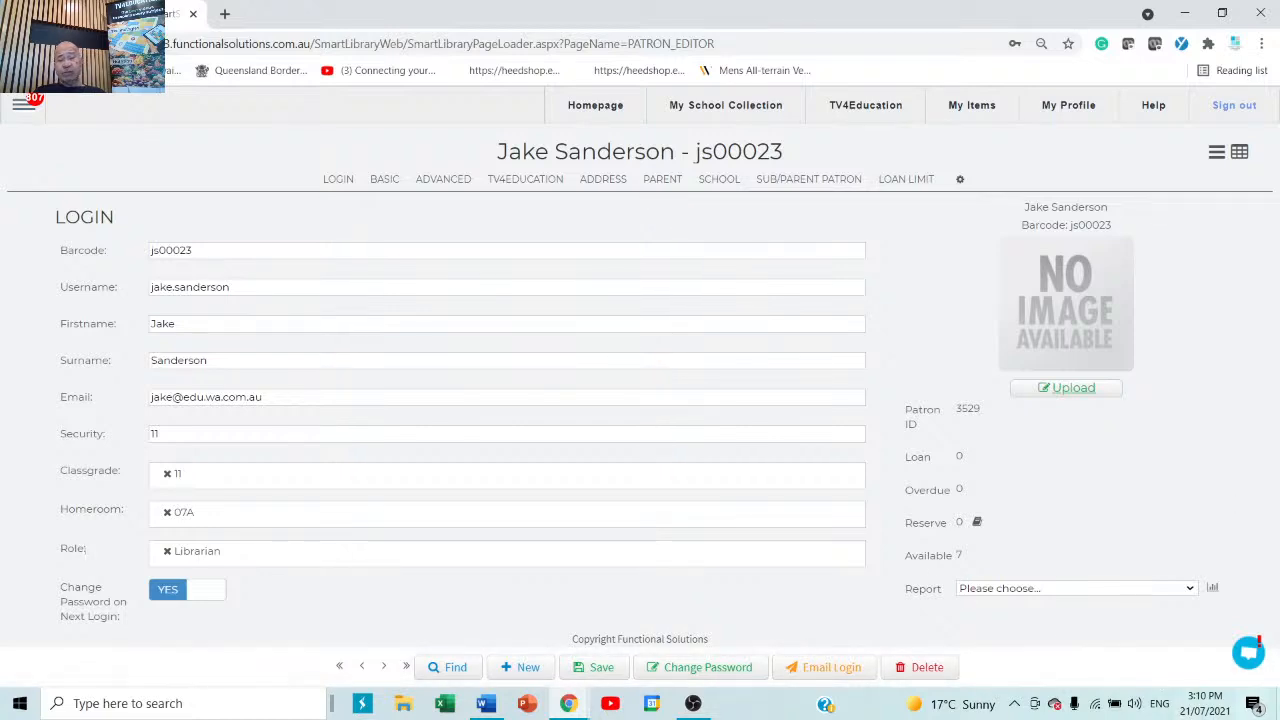
pyautogui.click(1248, 655)
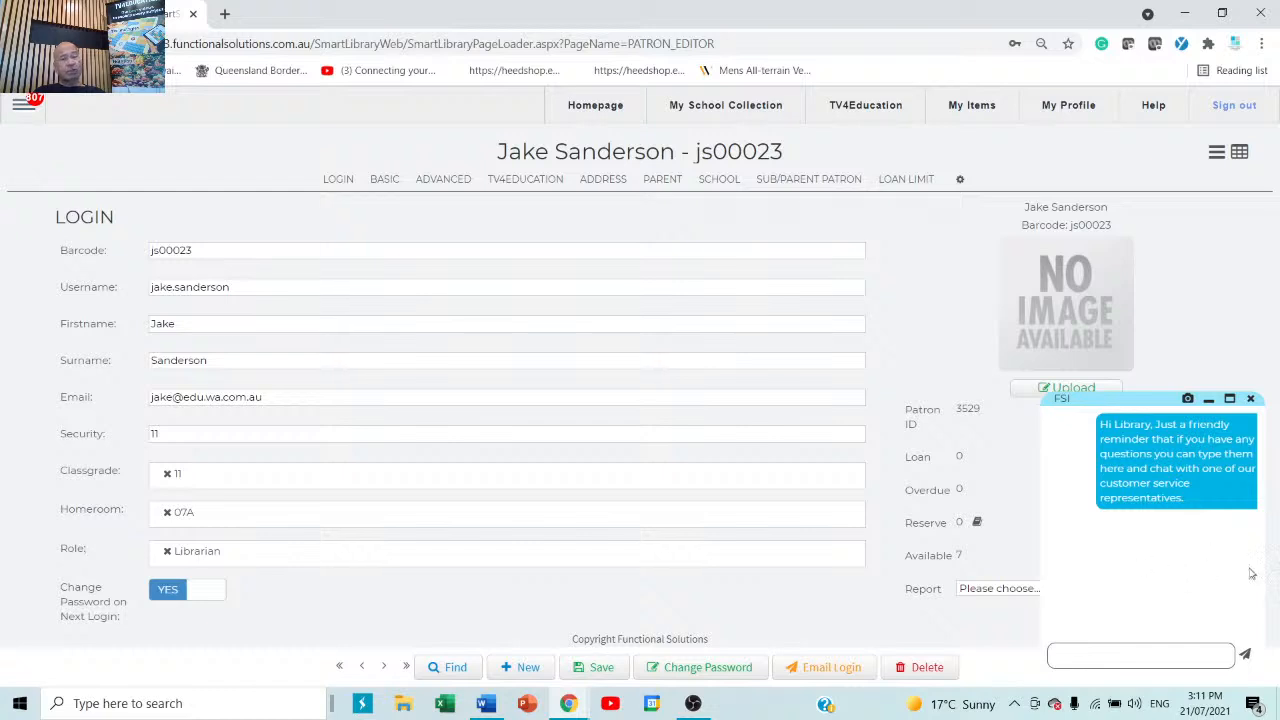
pyautogui.click(1250, 399)
pyautogui.click(707, 133)
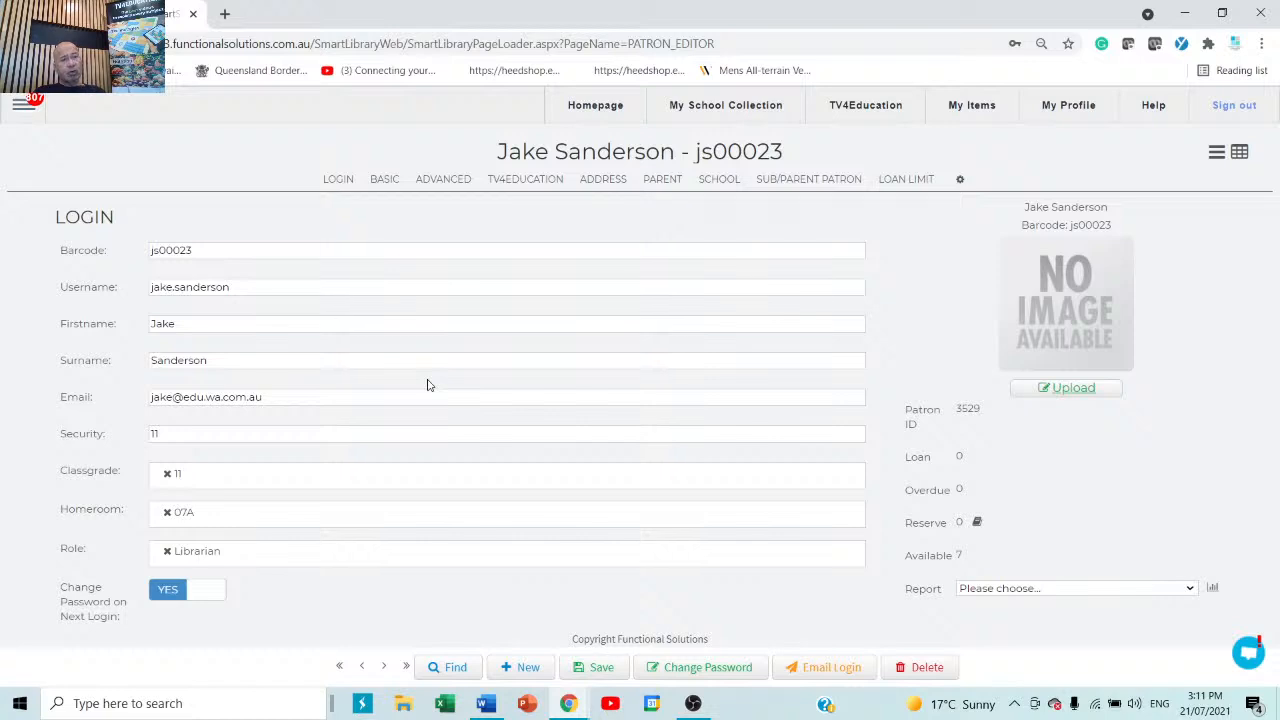
# Go to MailBox, choose Create A Ticket, and click into the Subject and Your Message fields.
pyautogui.click(27, 113)
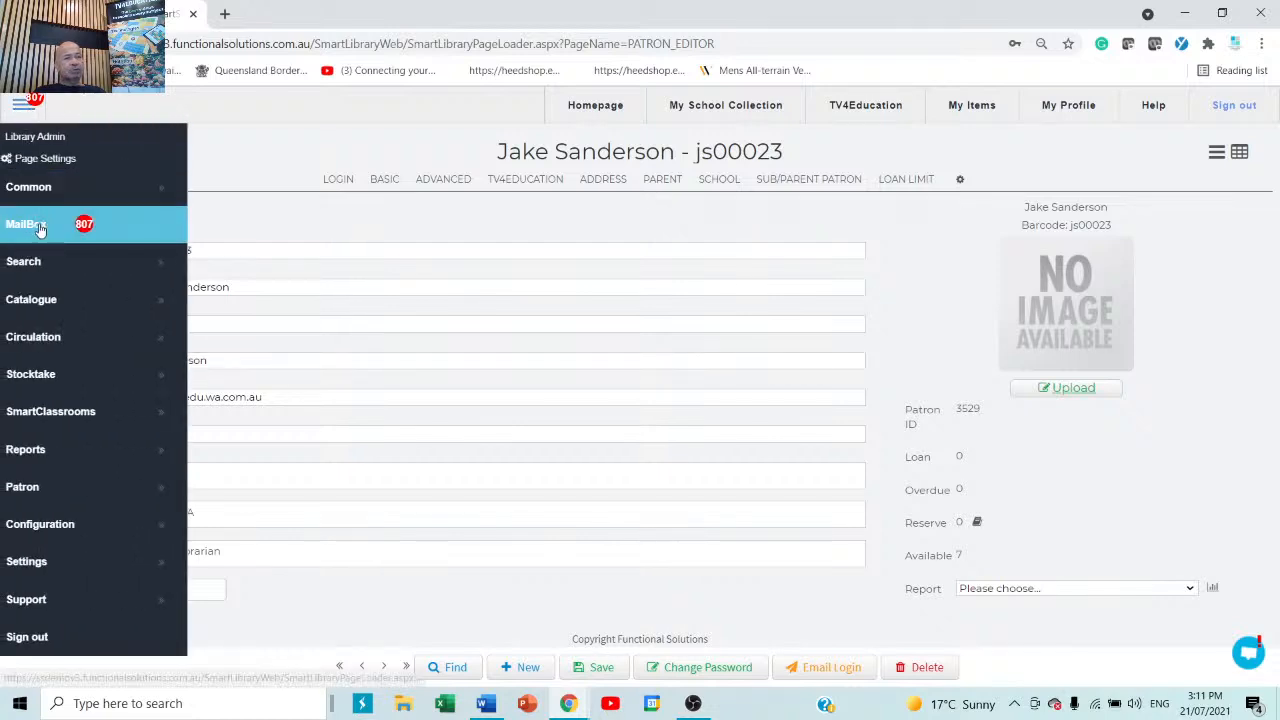
pyautogui.click(40, 229)
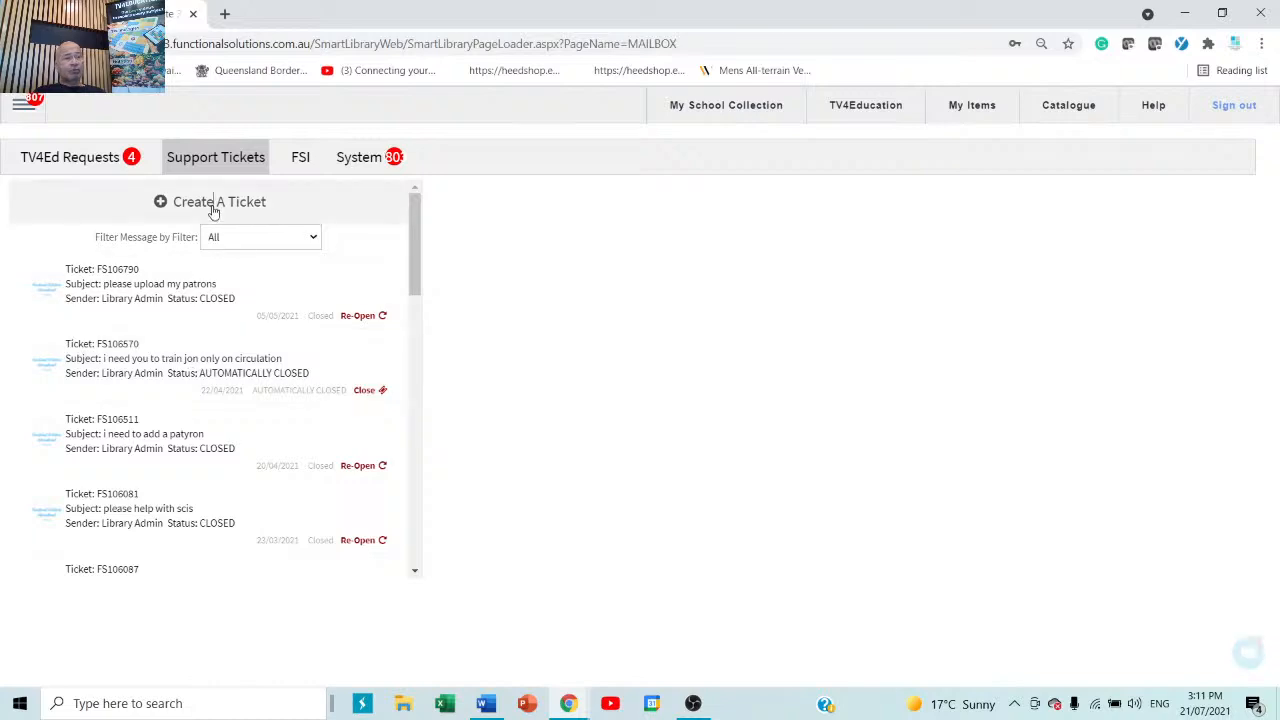
pyautogui.click(213, 205)
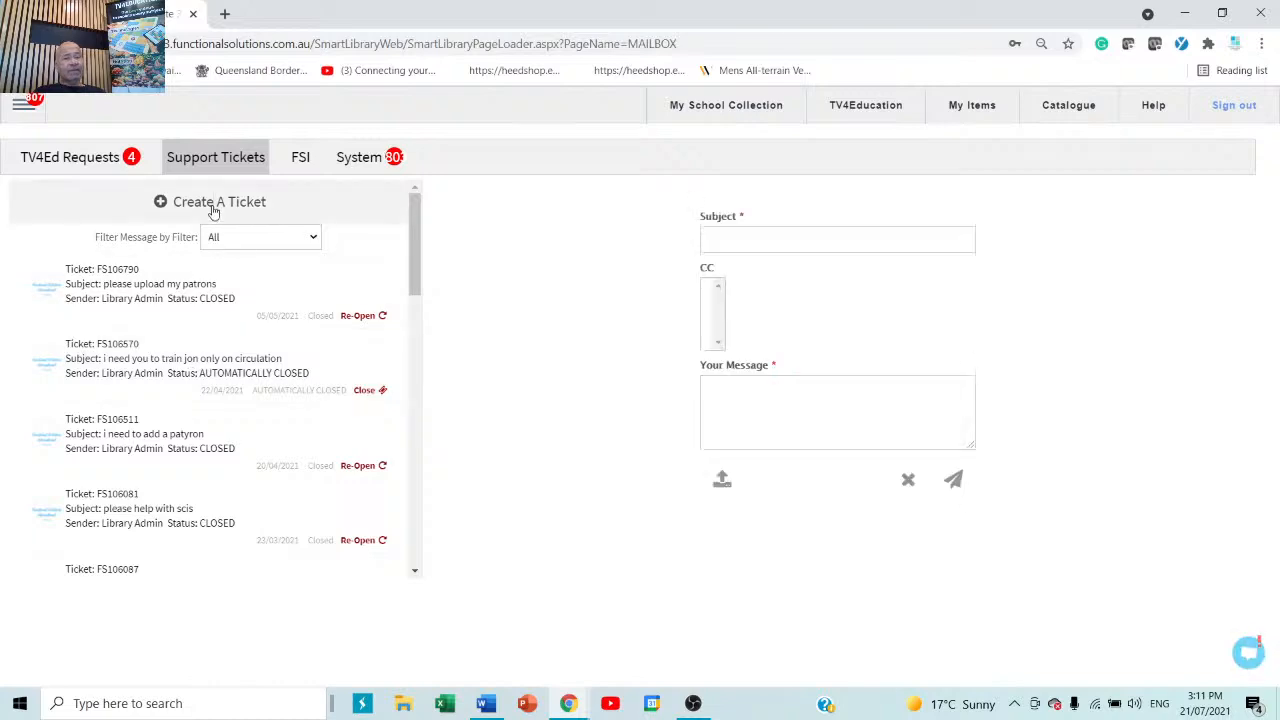
pyautogui.click(728, 237)
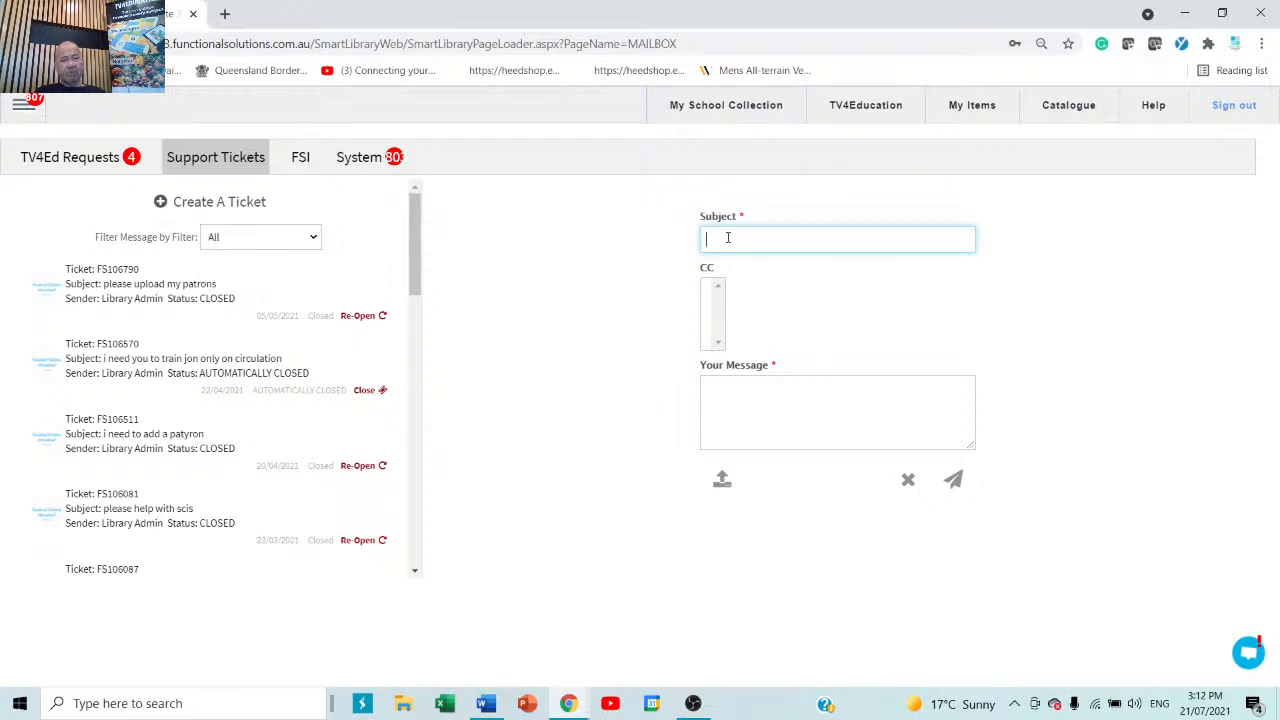
pyautogui.click(814, 408)
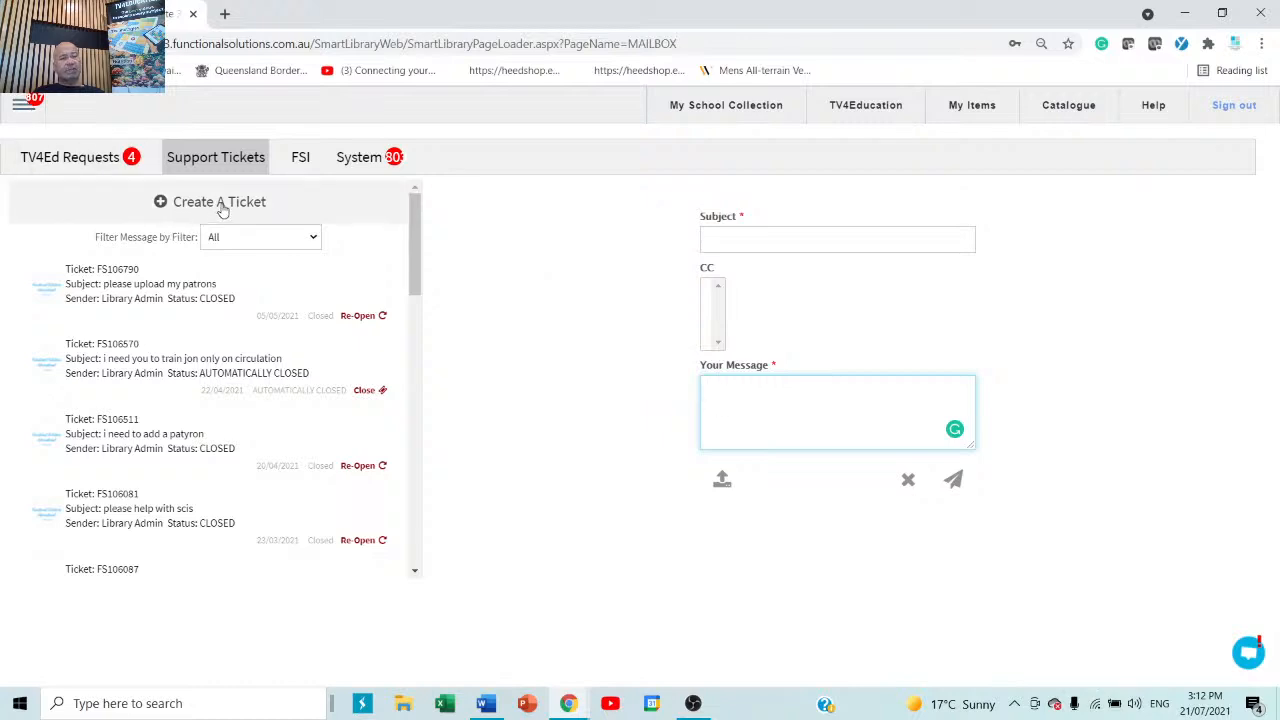
pyautogui.click(24, 104)
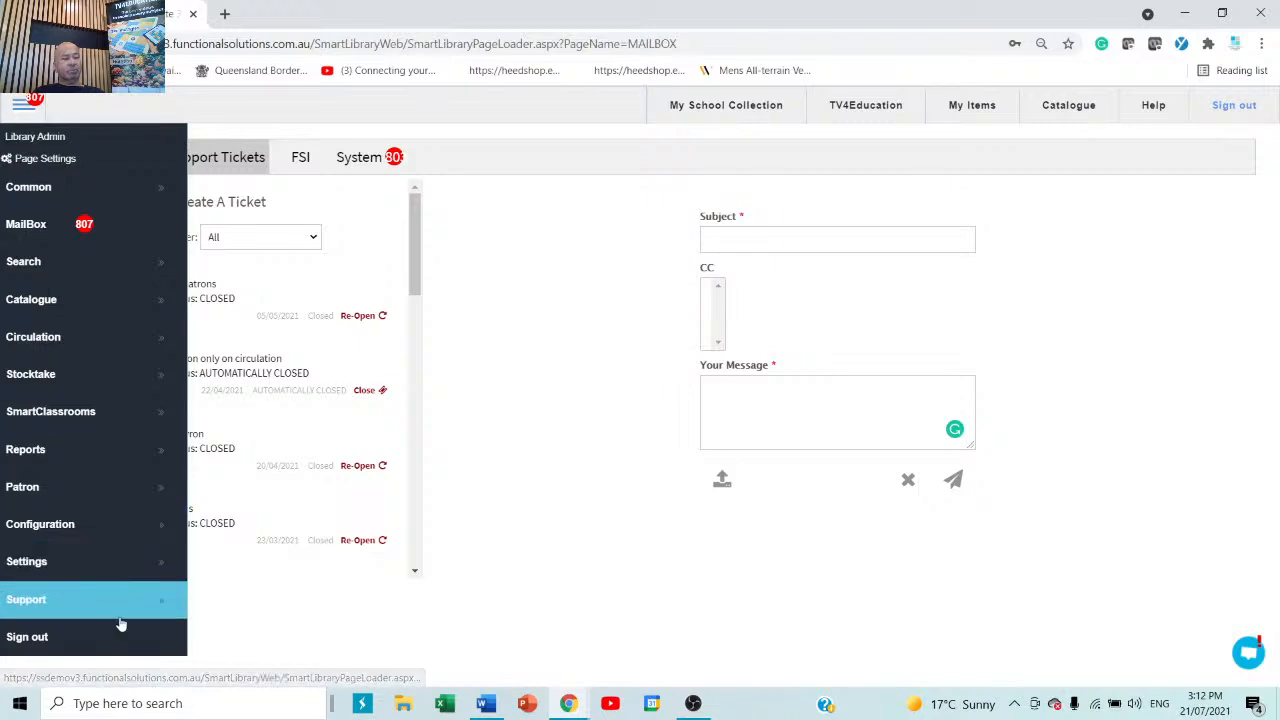
# Open the SmartSuite Quick Start Guide from the support options, then close its PDF tab.
pyautogui.scroll(-2, 108, 589)
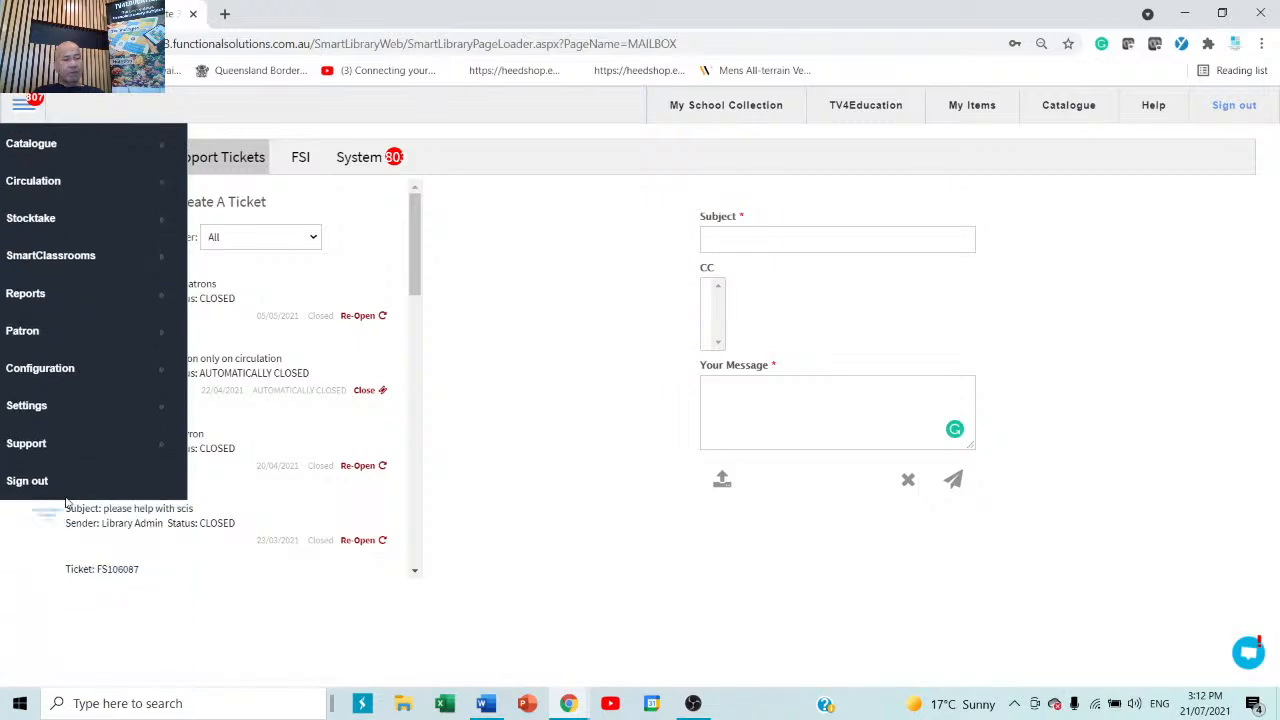
pyautogui.click(65, 444)
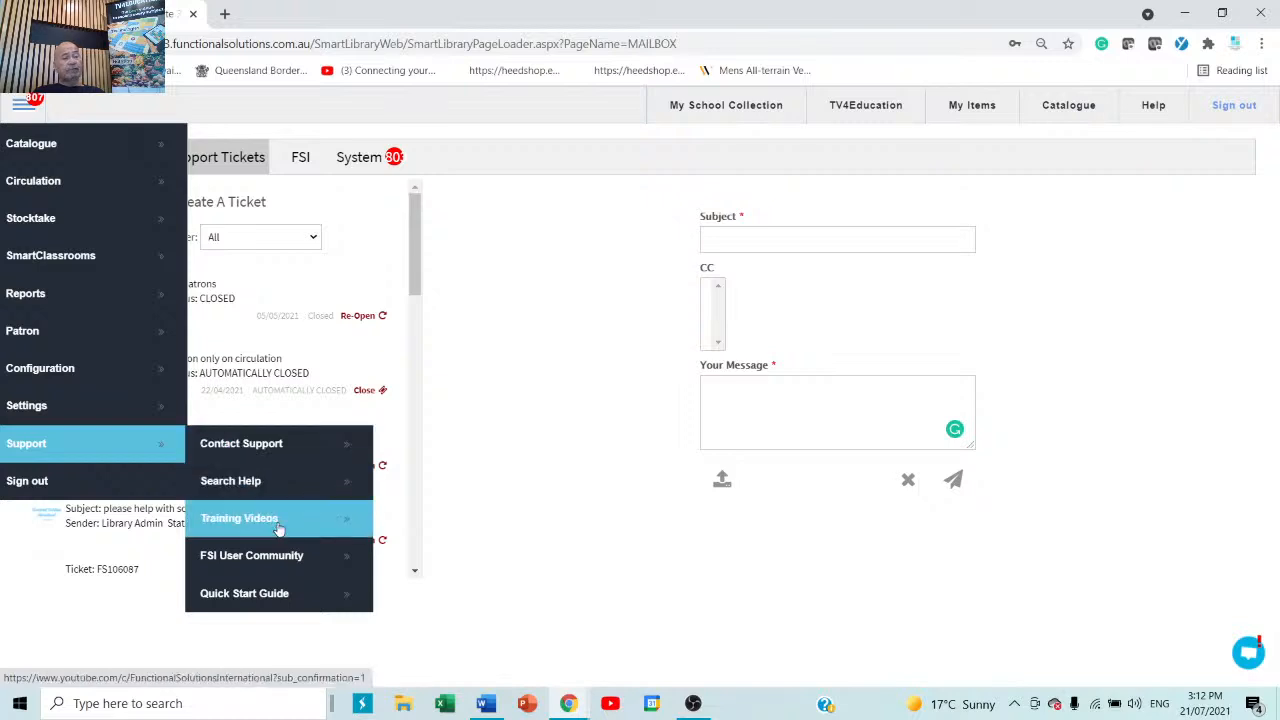
pyautogui.click(258, 606)
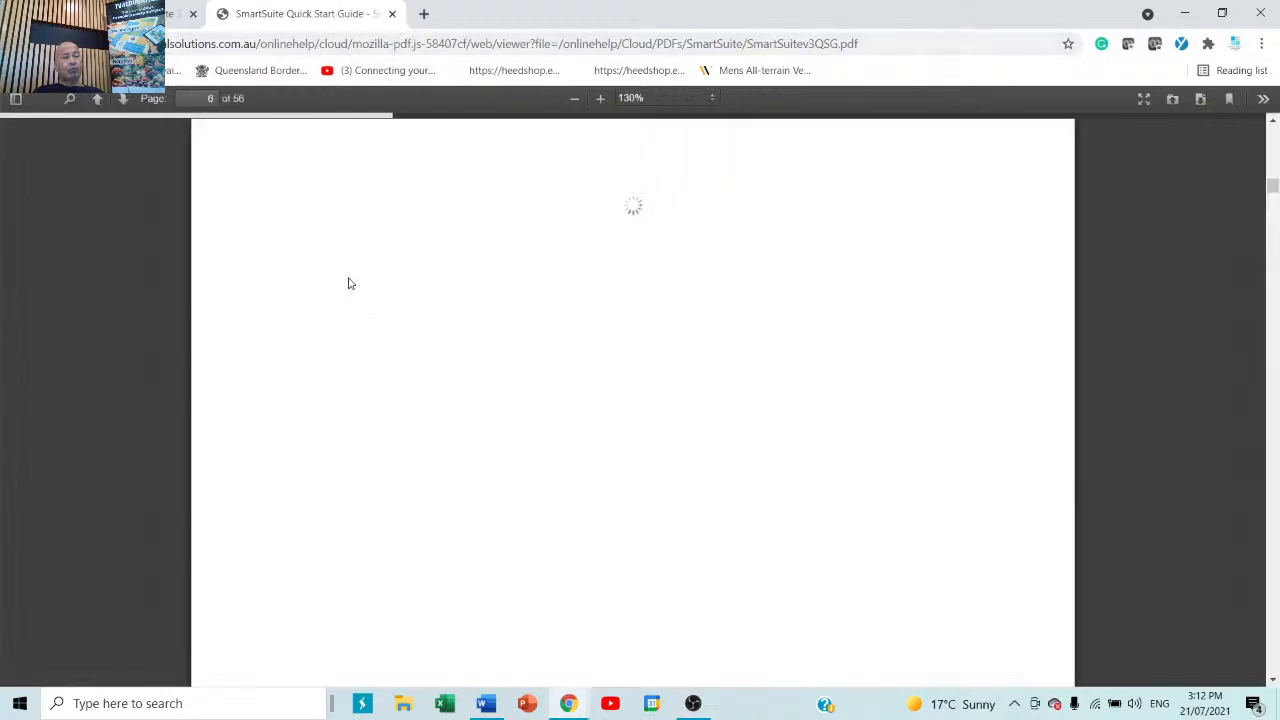
pyautogui.click(393, 15)
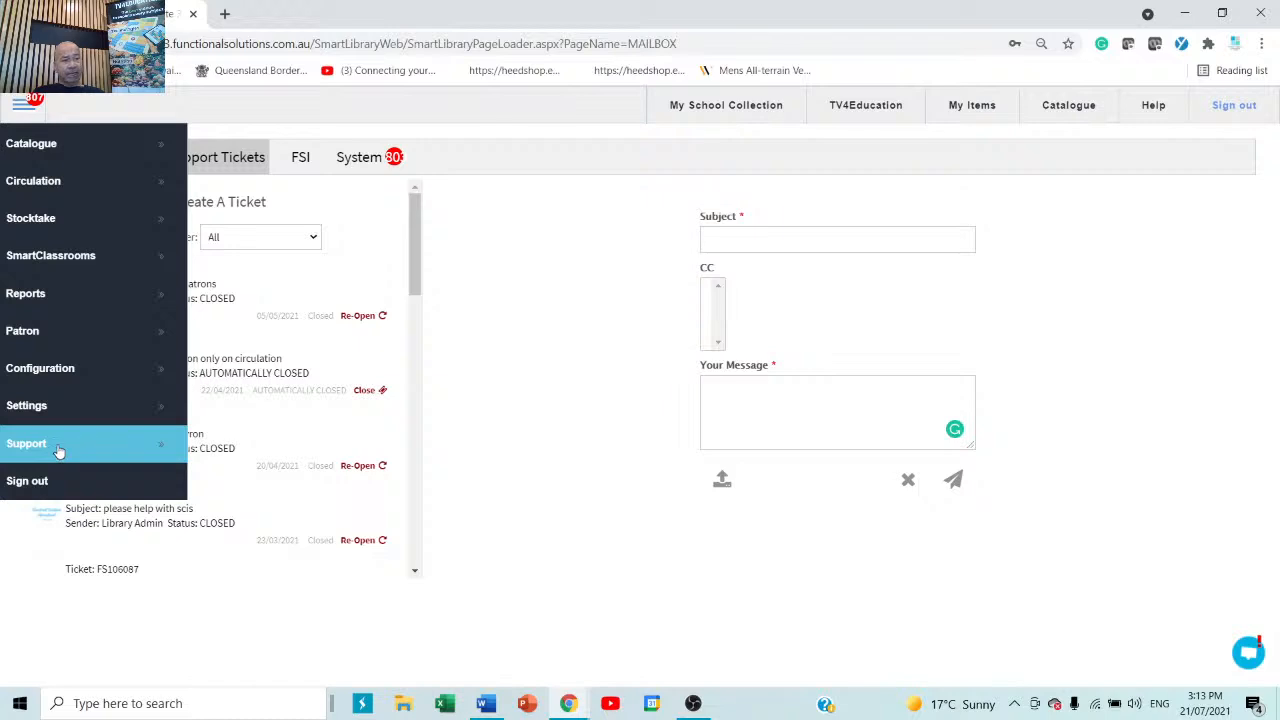
# Reopen the Quick Start Guide, scroll through its table of contents, and close it.
pyautogui.click(58, 452)
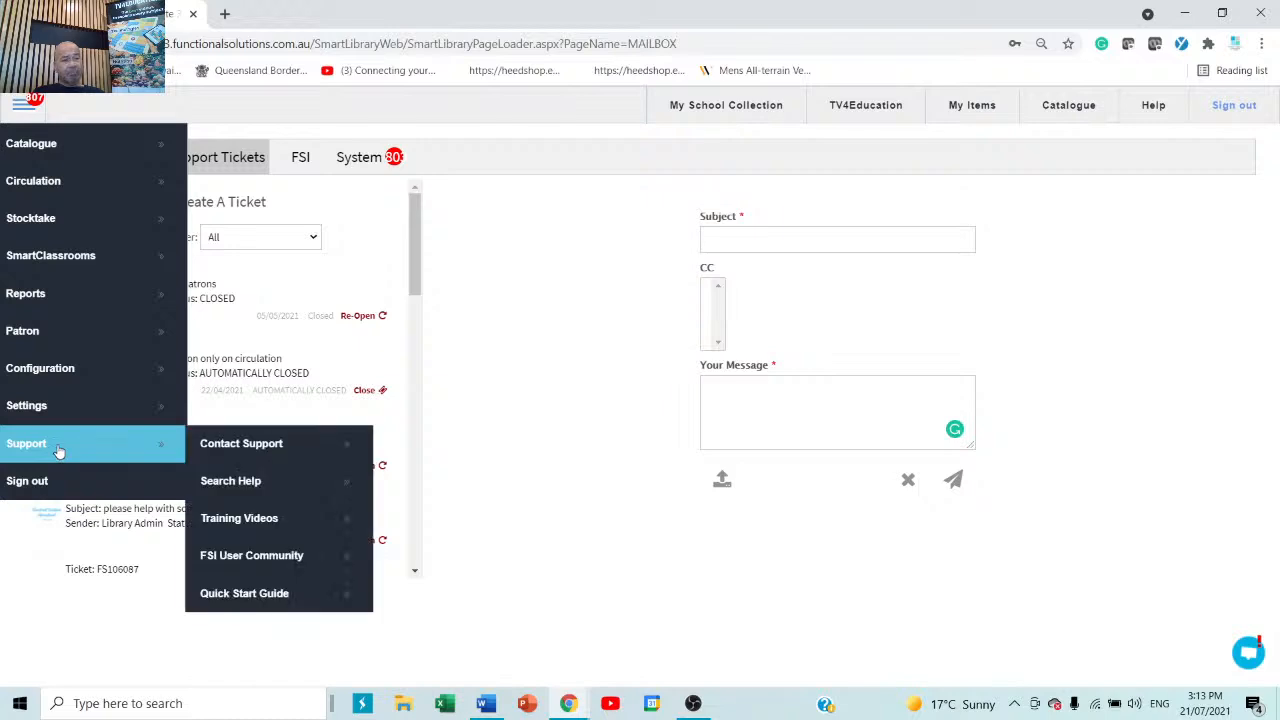
pyautogui.click(276, 596)
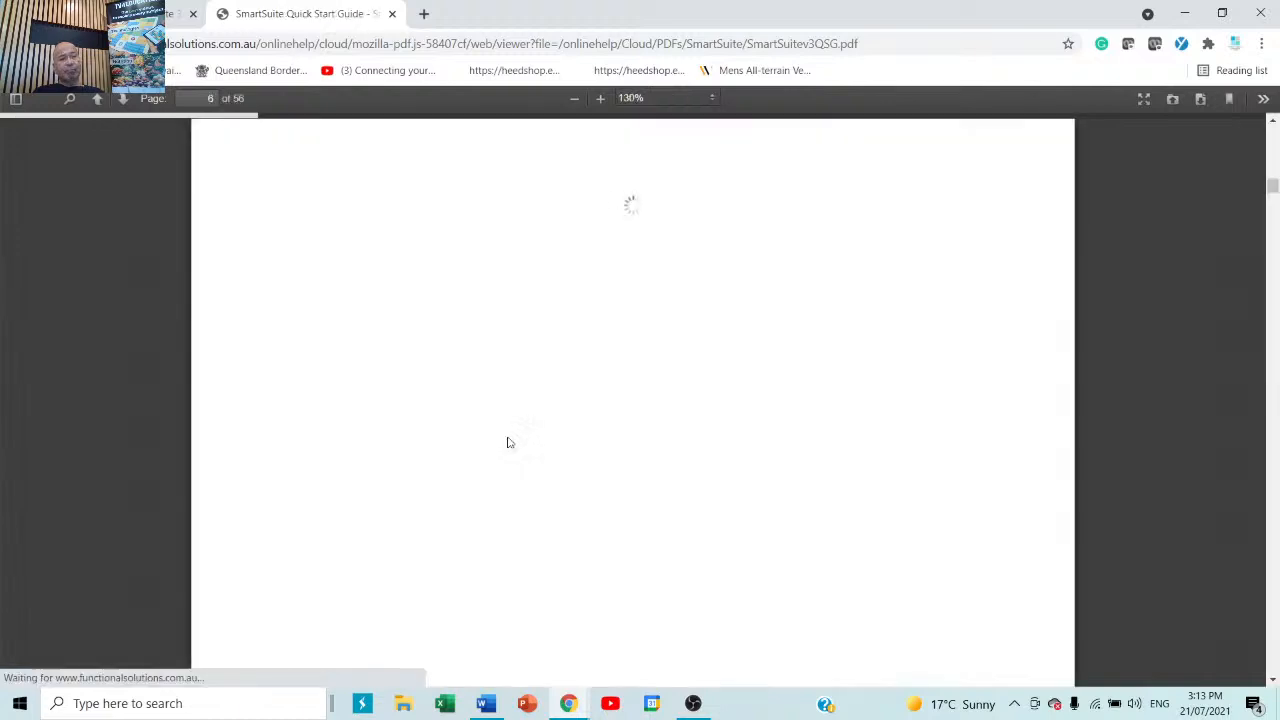
pyautogui.scroll(8, 522, 431)
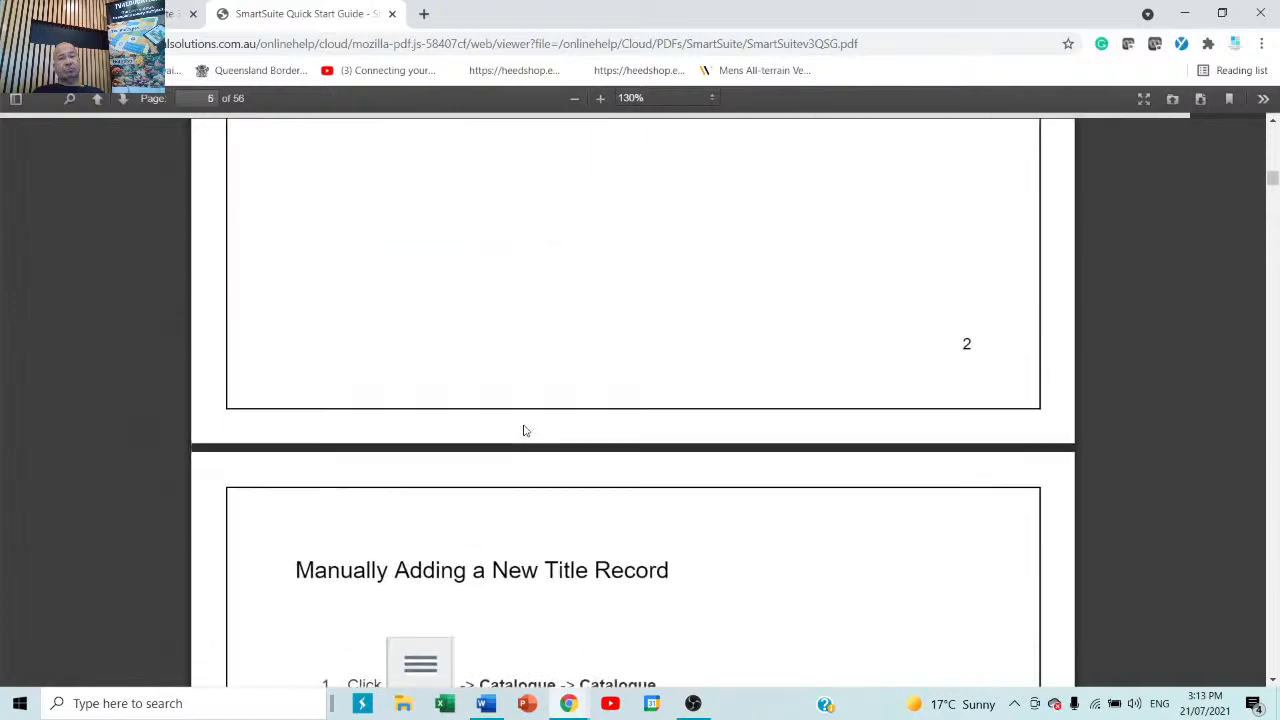
pyautogui.scroll(-2, 523, 425)
pyautogui.scroll(20, 523, 423)
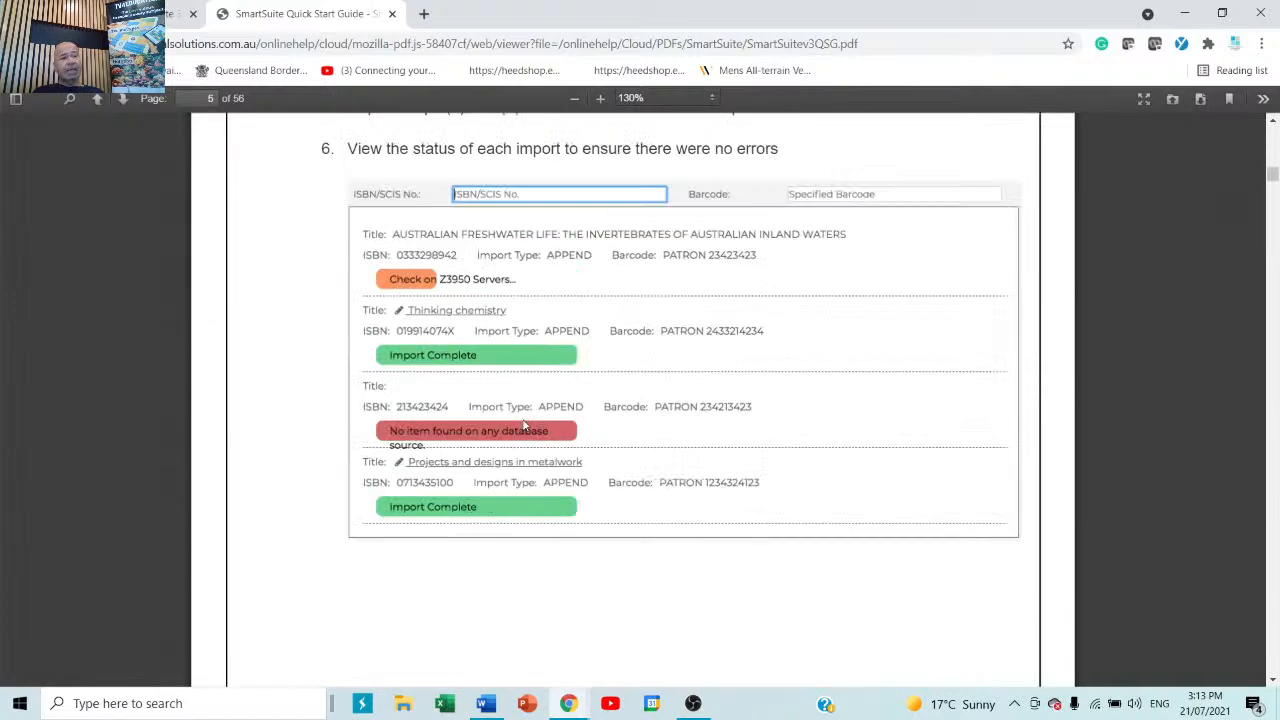
pyautogui.scroll(12, 525, 420)
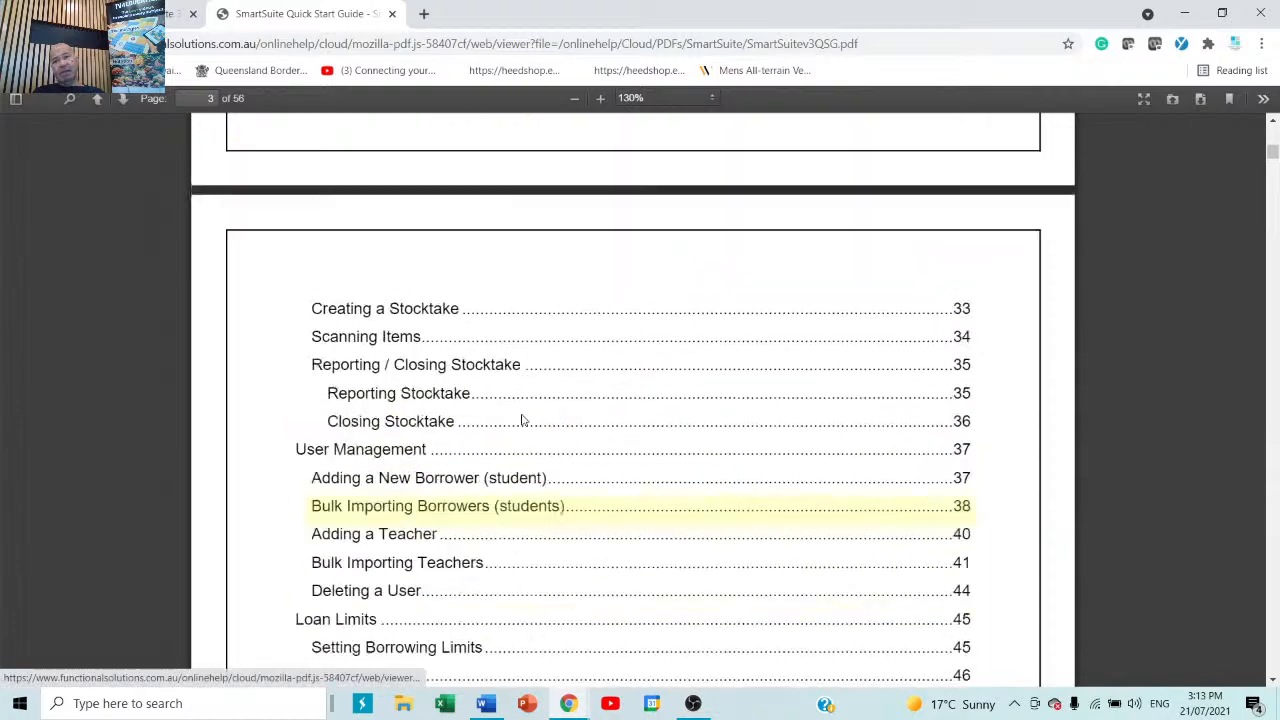
pyautogui.scroll(3, 524, 420)
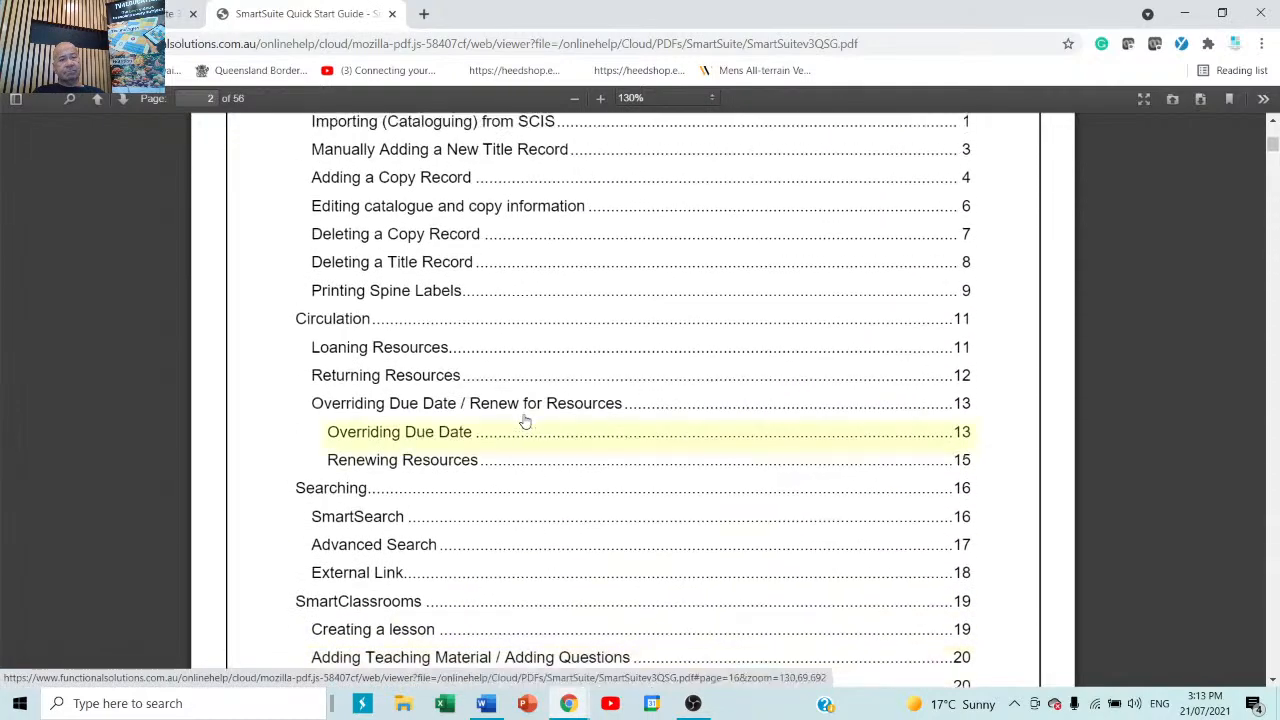
pyautogui.scroll(-11, 522, 418)
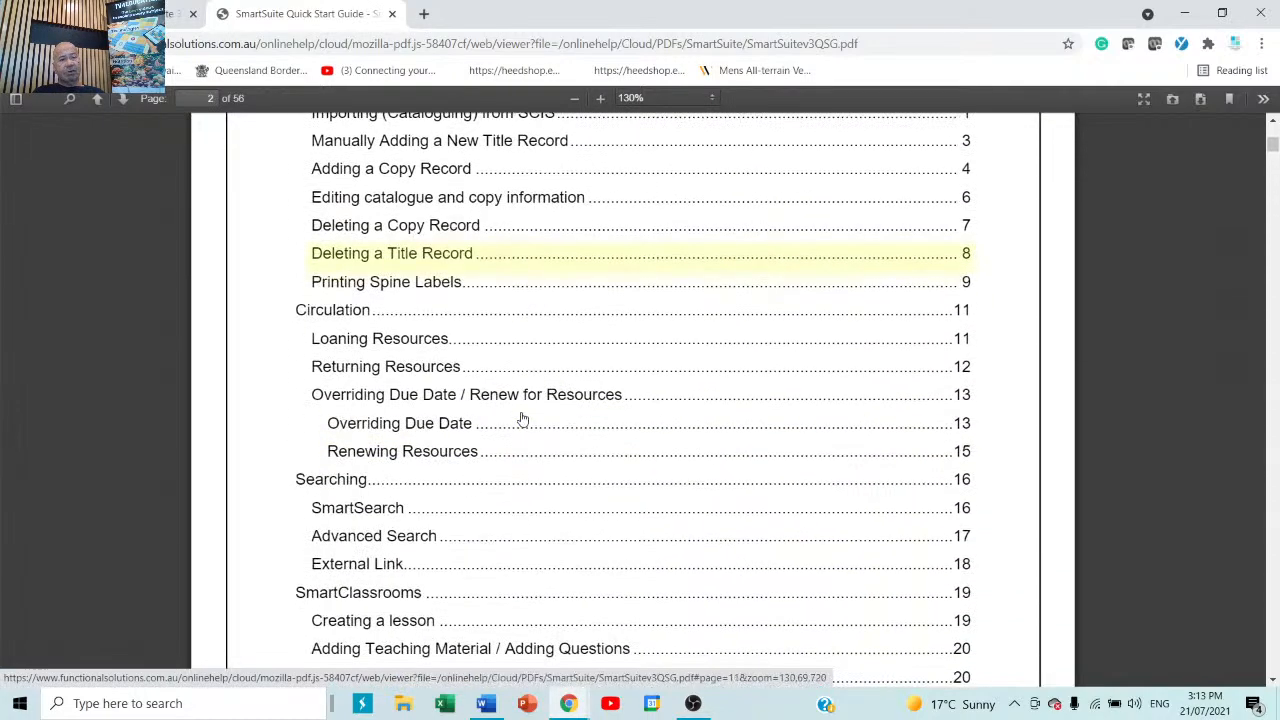
pyautogui.scroll(-8, 522, 423)
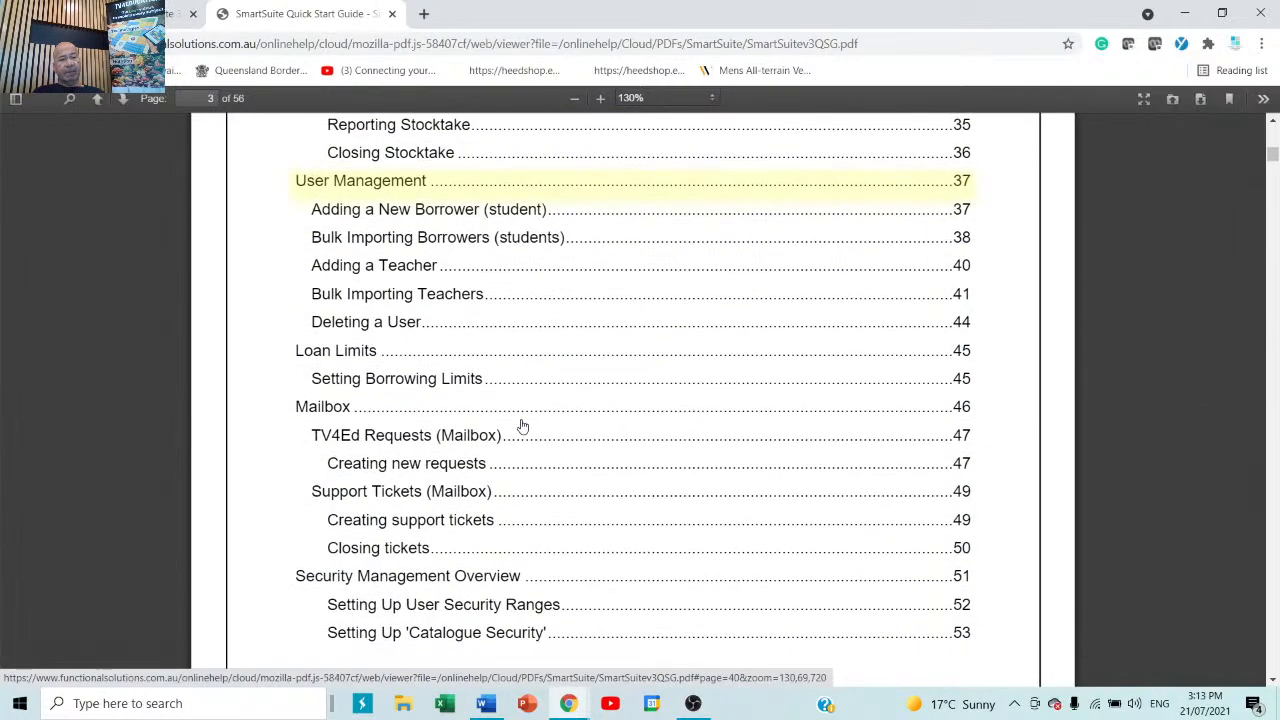
pyautogui.scroll(-5, 522, 426)
pyautogui.scroll(15, 522, 426)
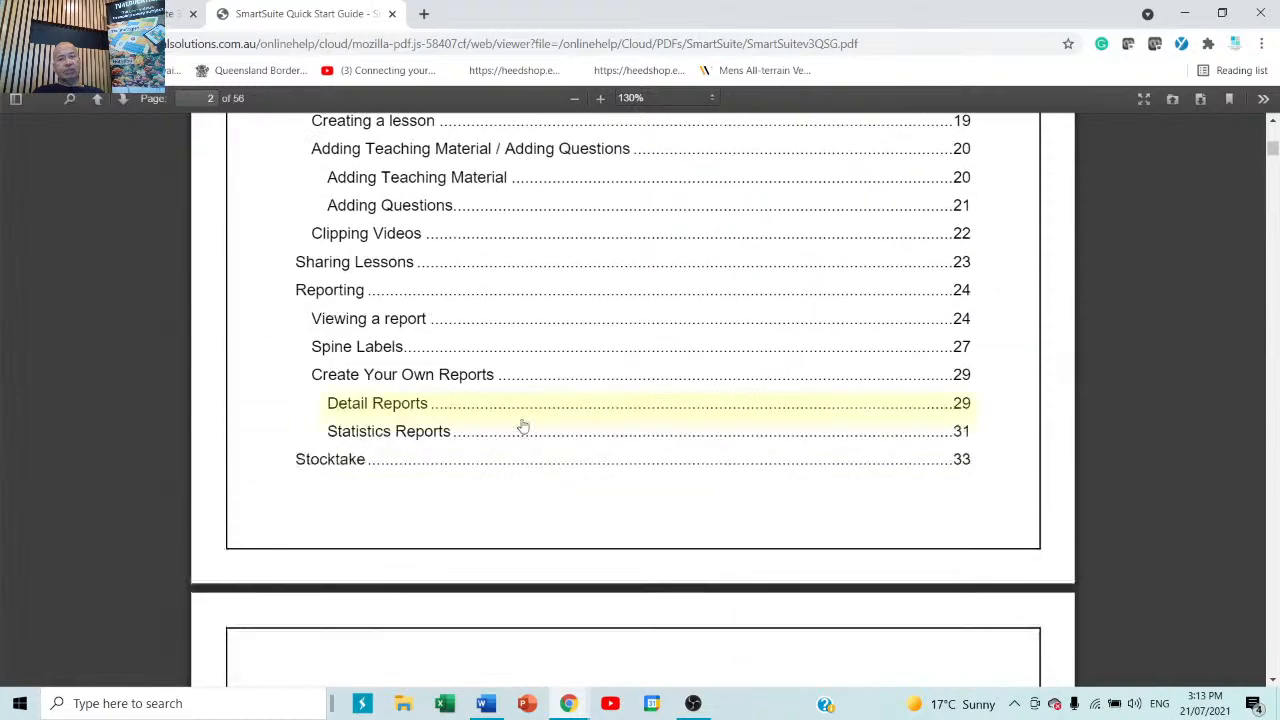
pyautogui.scroll(3, 522, 426)
pyautogui.scroll(4, 522, 426)
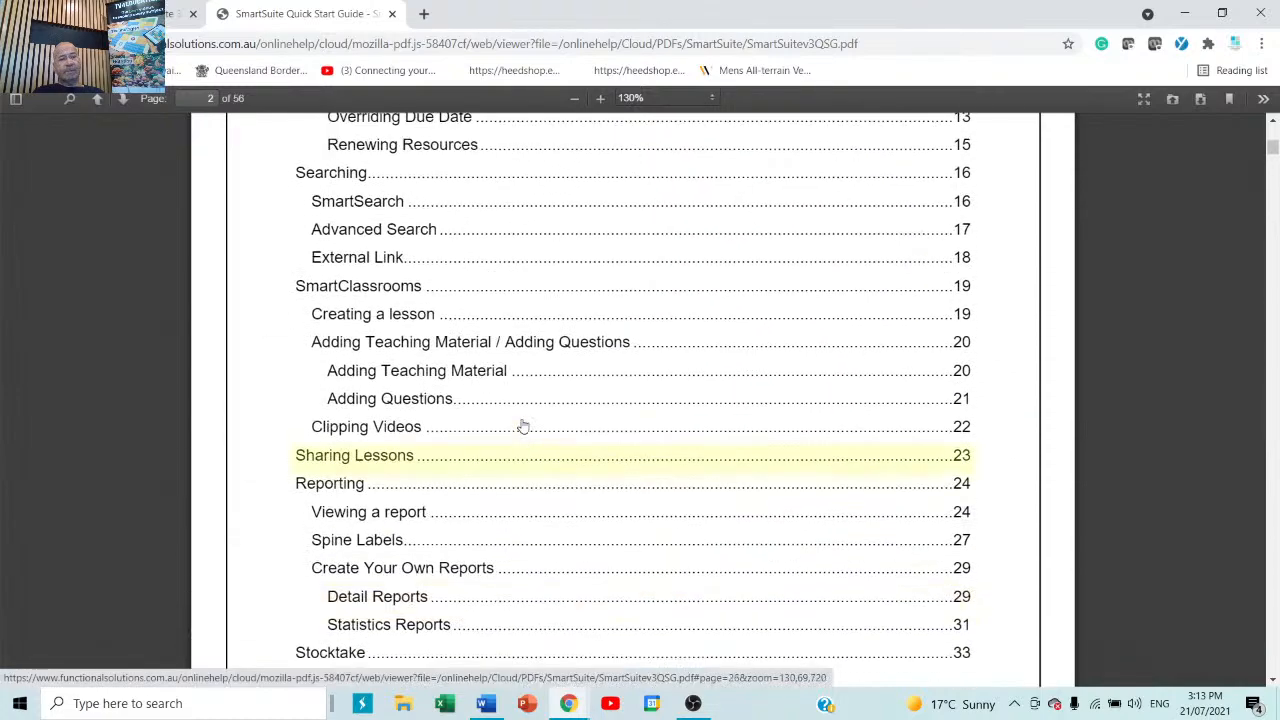
pyautogui.scroll(1, 522, 426)
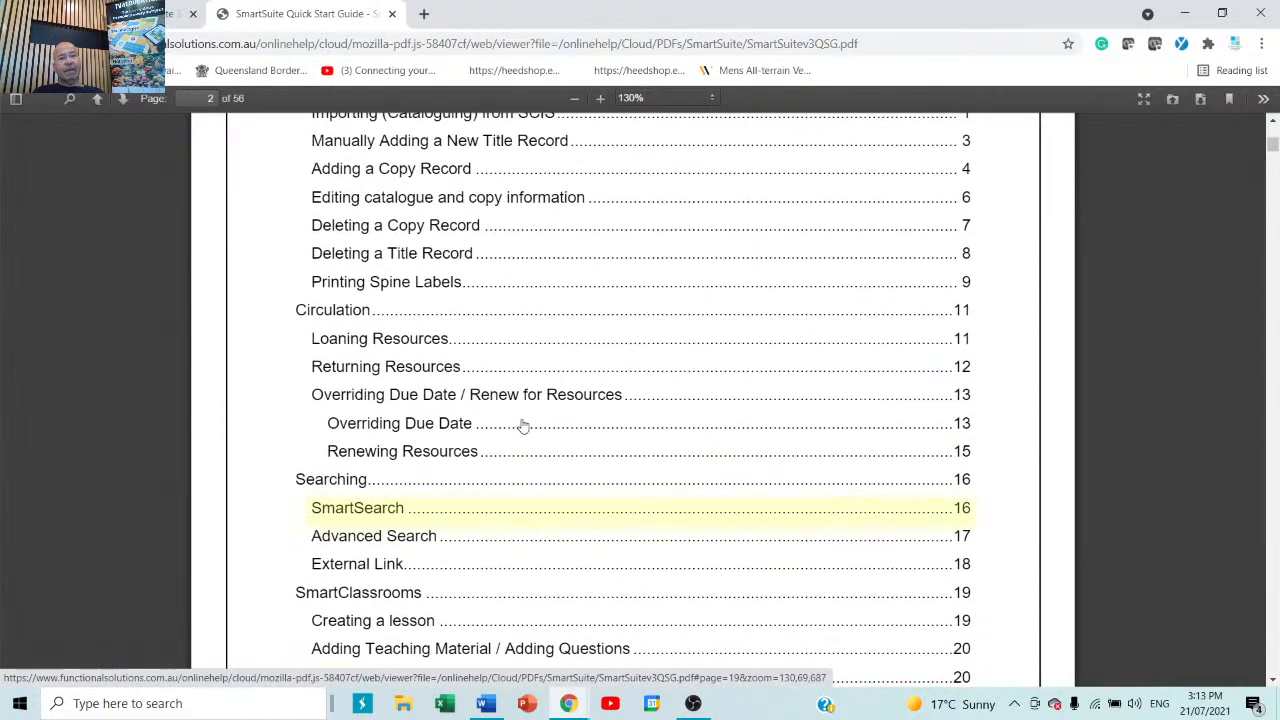
pyautogui.click(392, 13)
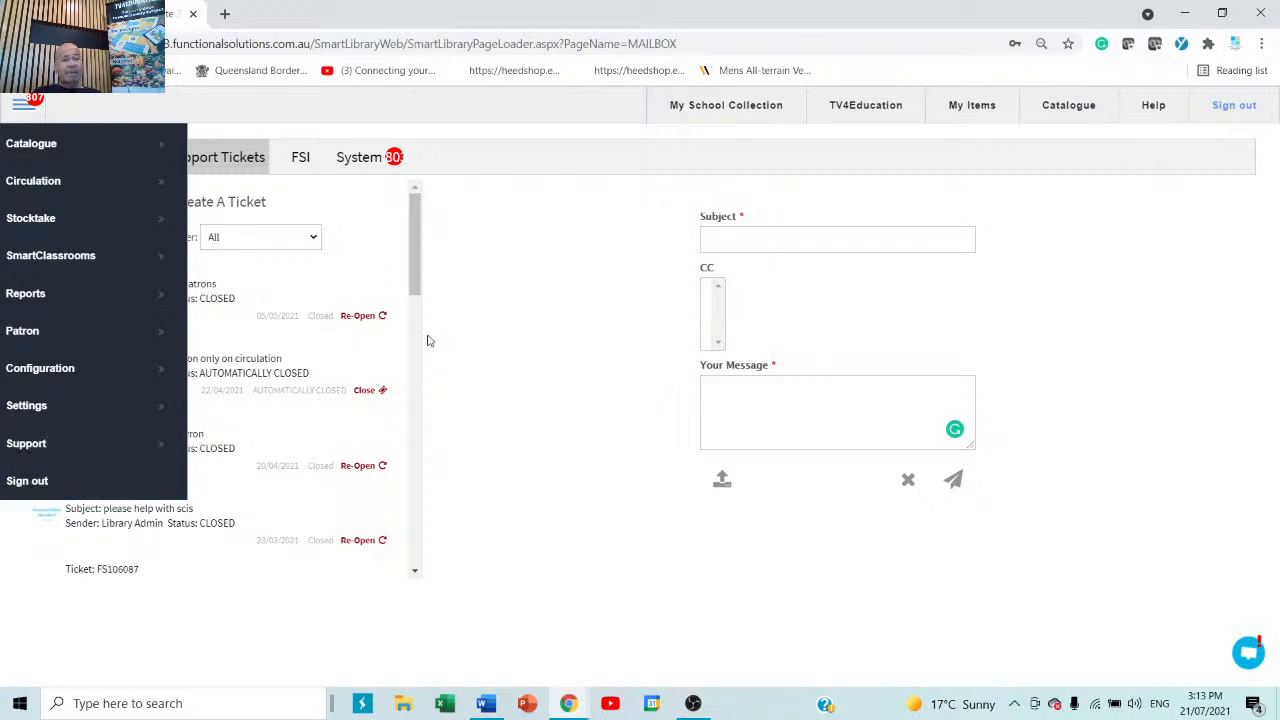
pyautogui.click(227, 14)
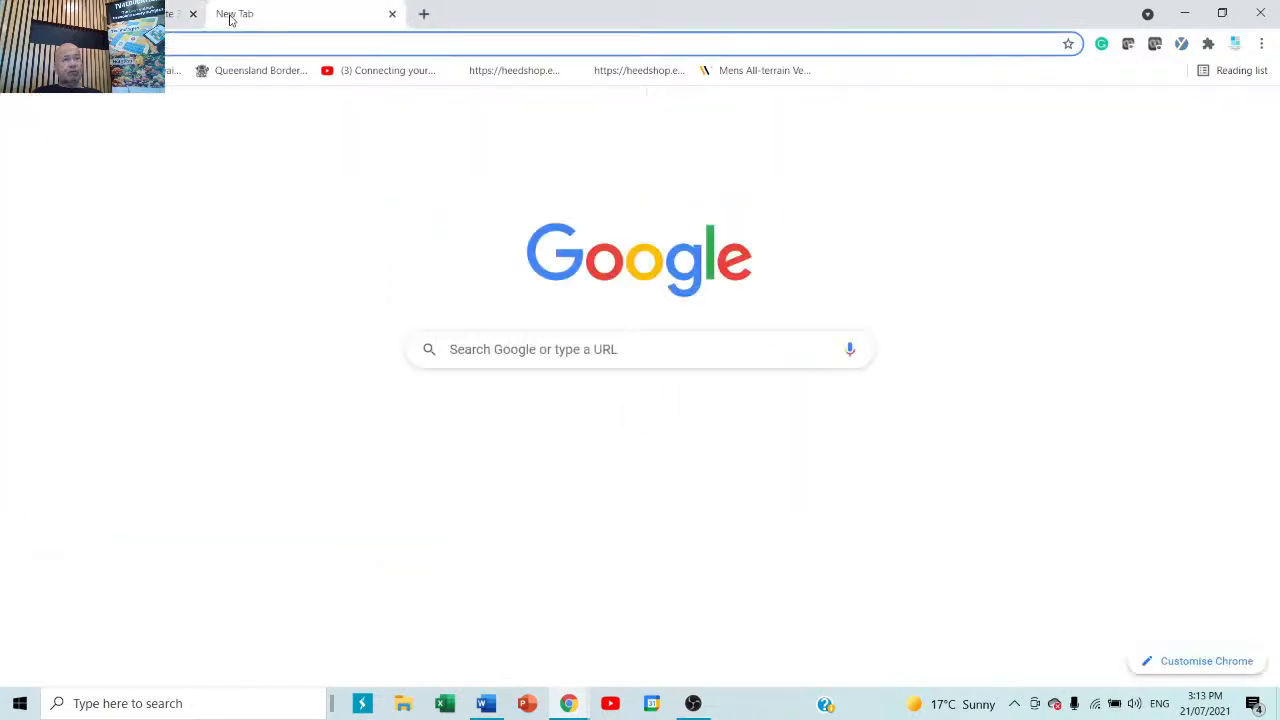
pyautogui.click(275, 40)
pyautogui.write('youtube')
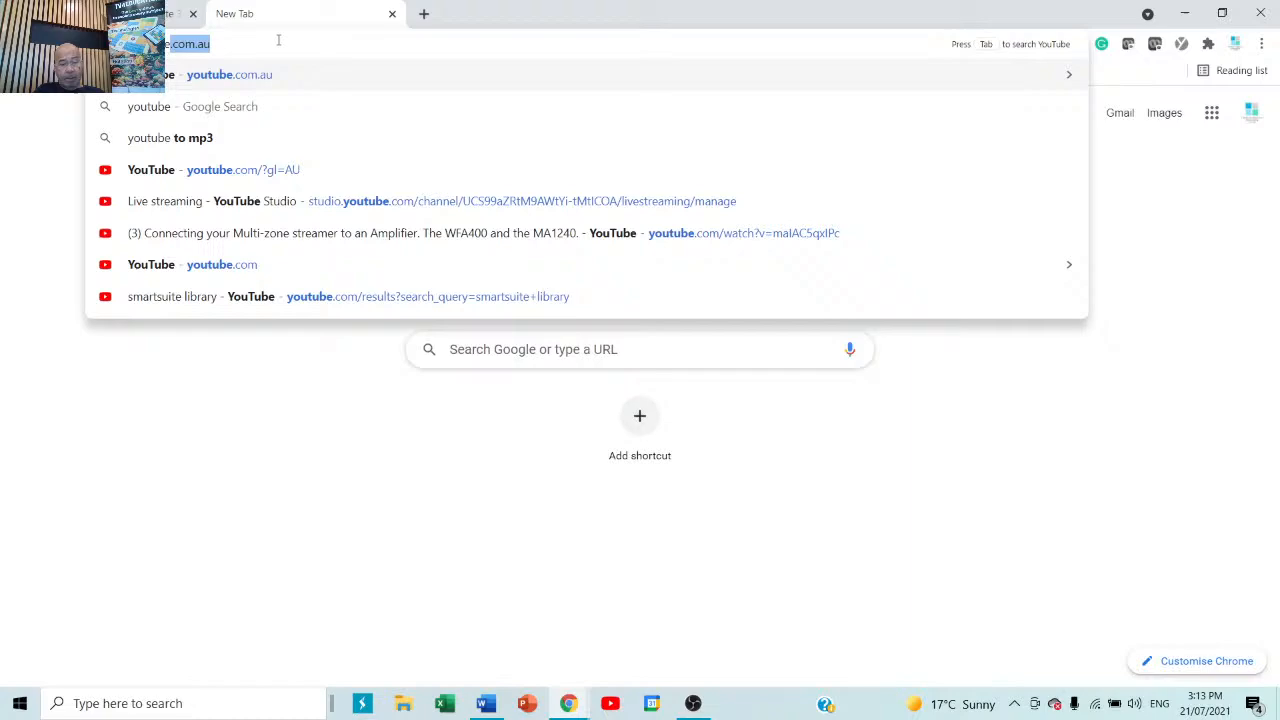
pyautogui.press('Return')
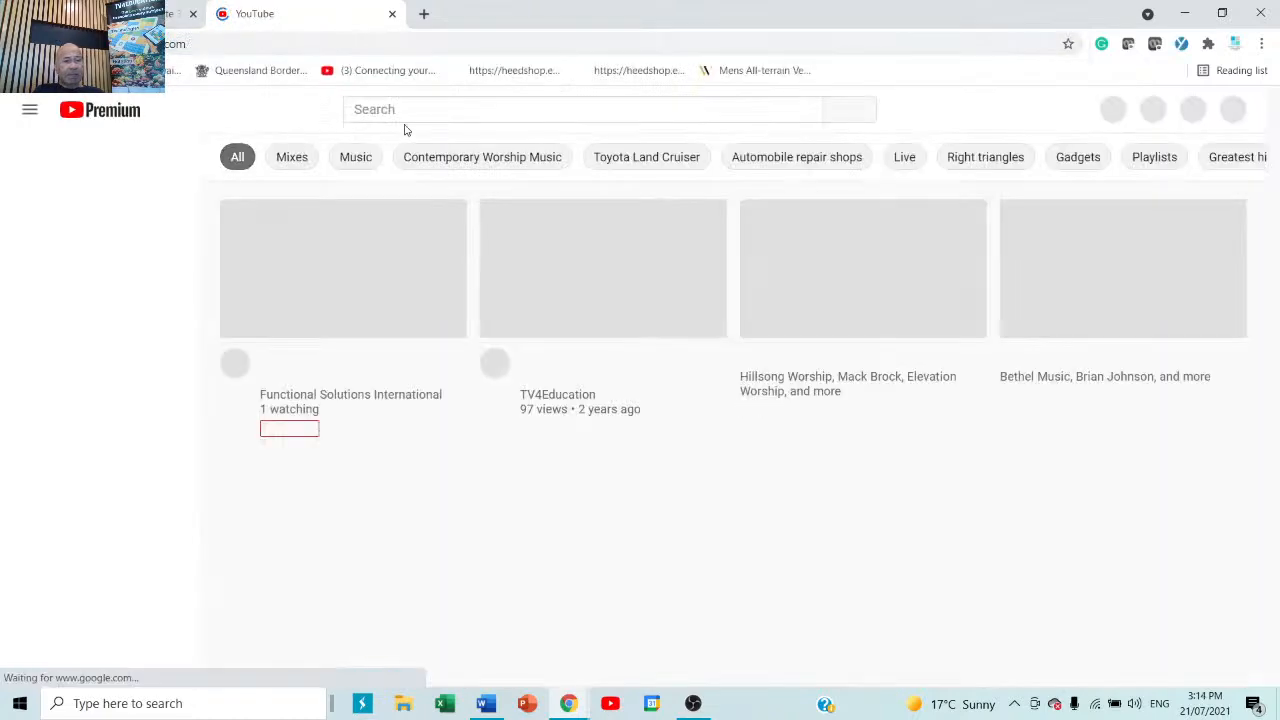
pyautogui.click(420, 109)
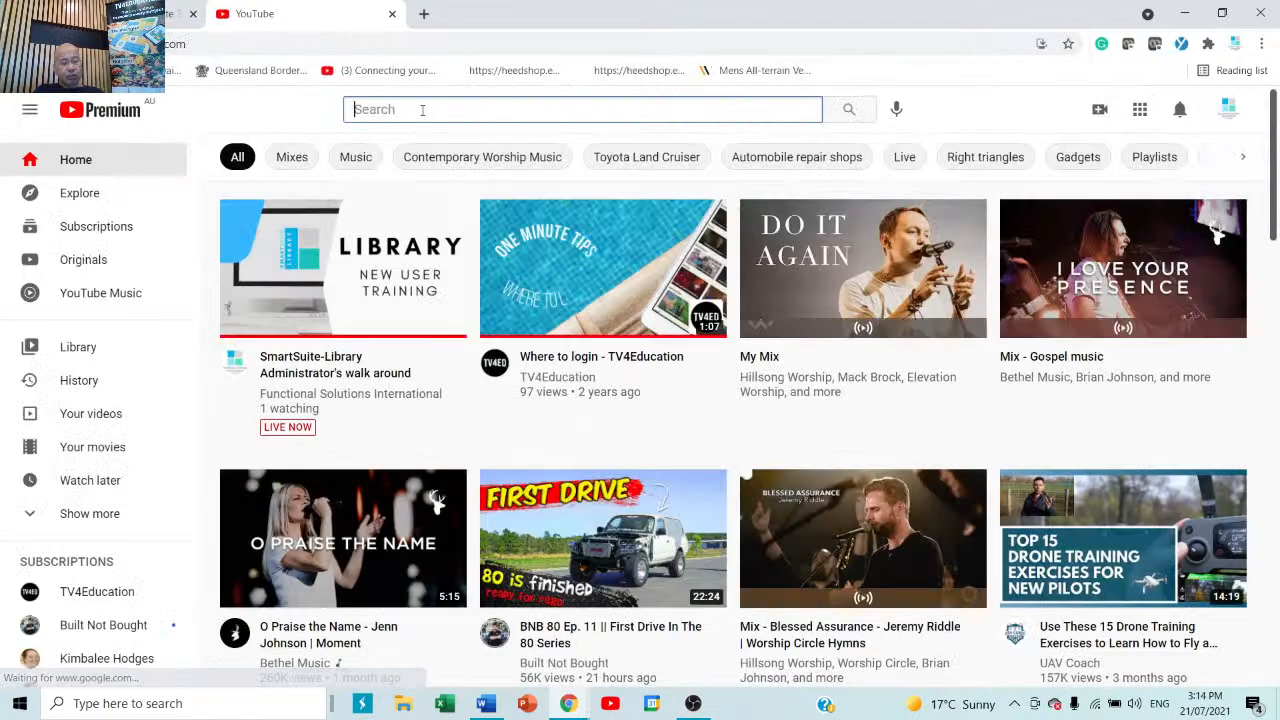
pyautogui.write('sm')
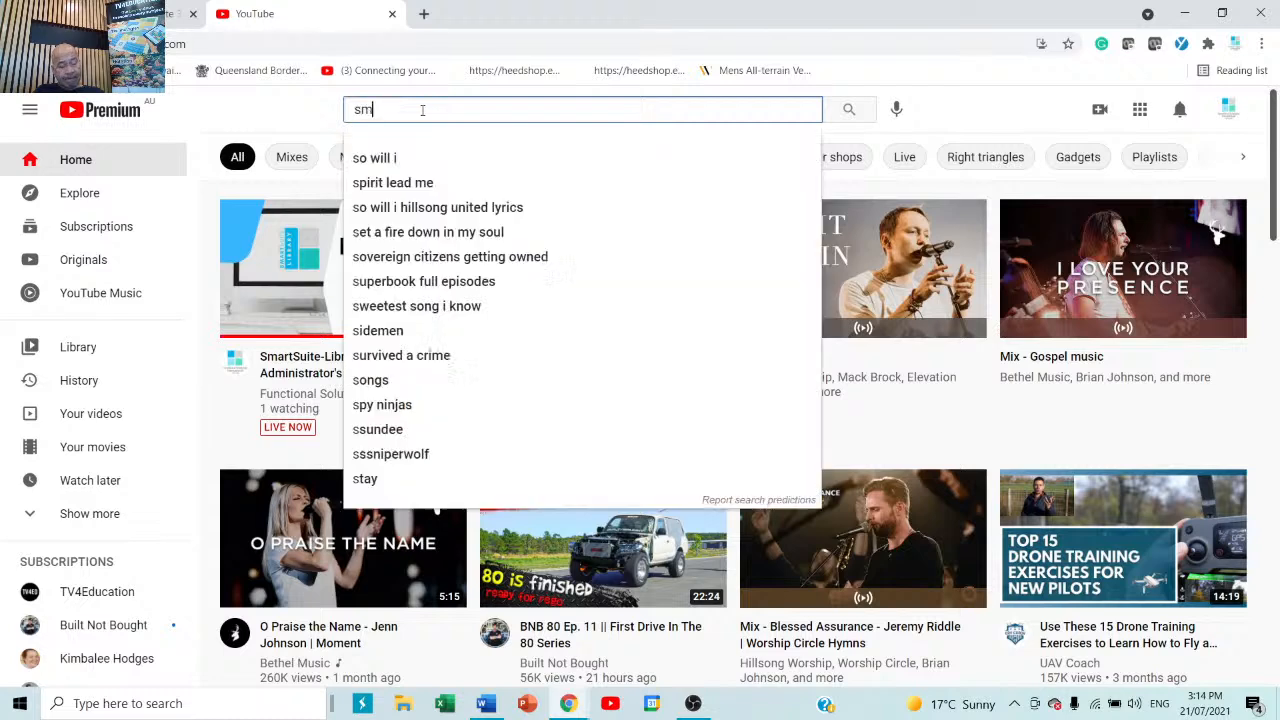
pyautogui.write('artsuite l')
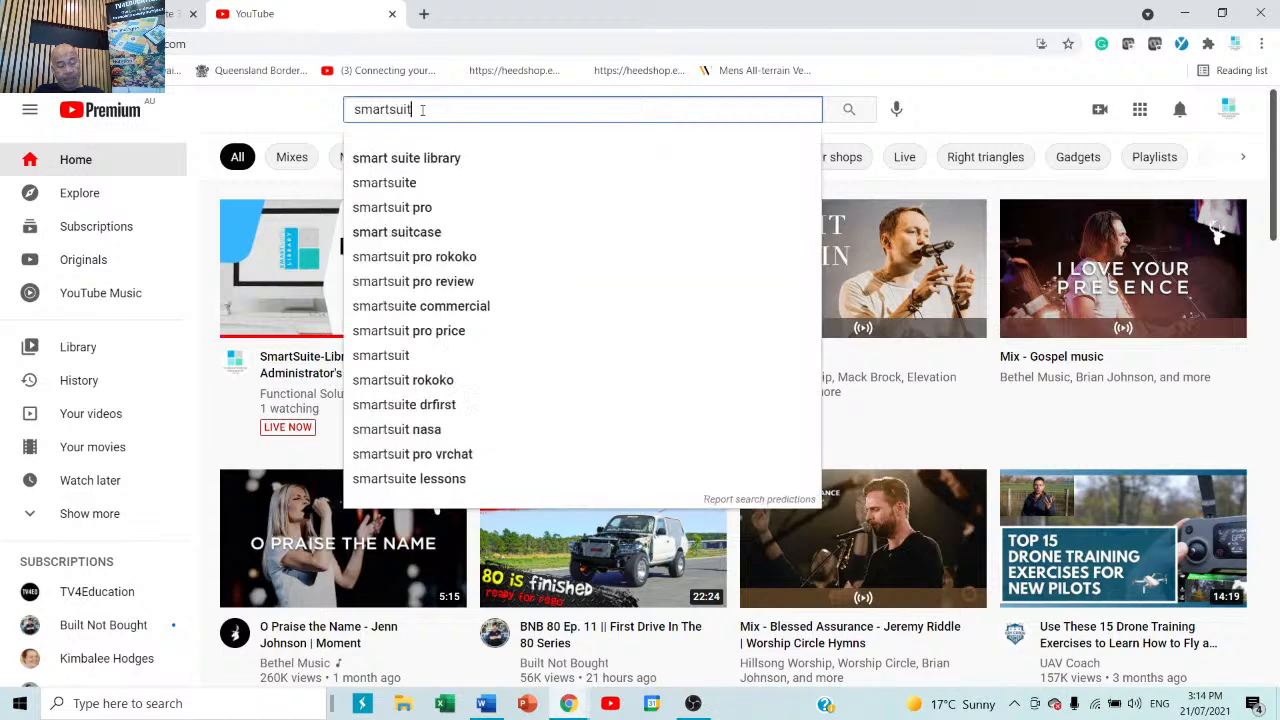
pyautogui.write('rary')
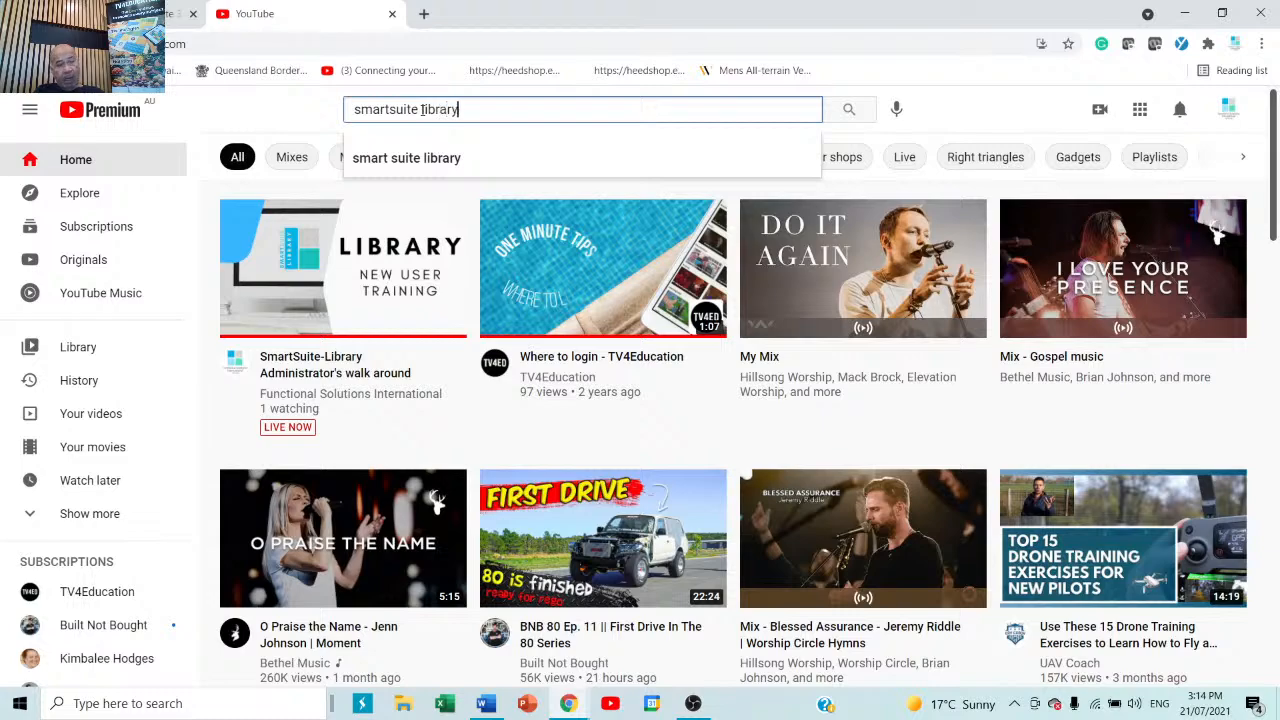
pyautogui.press('Return')
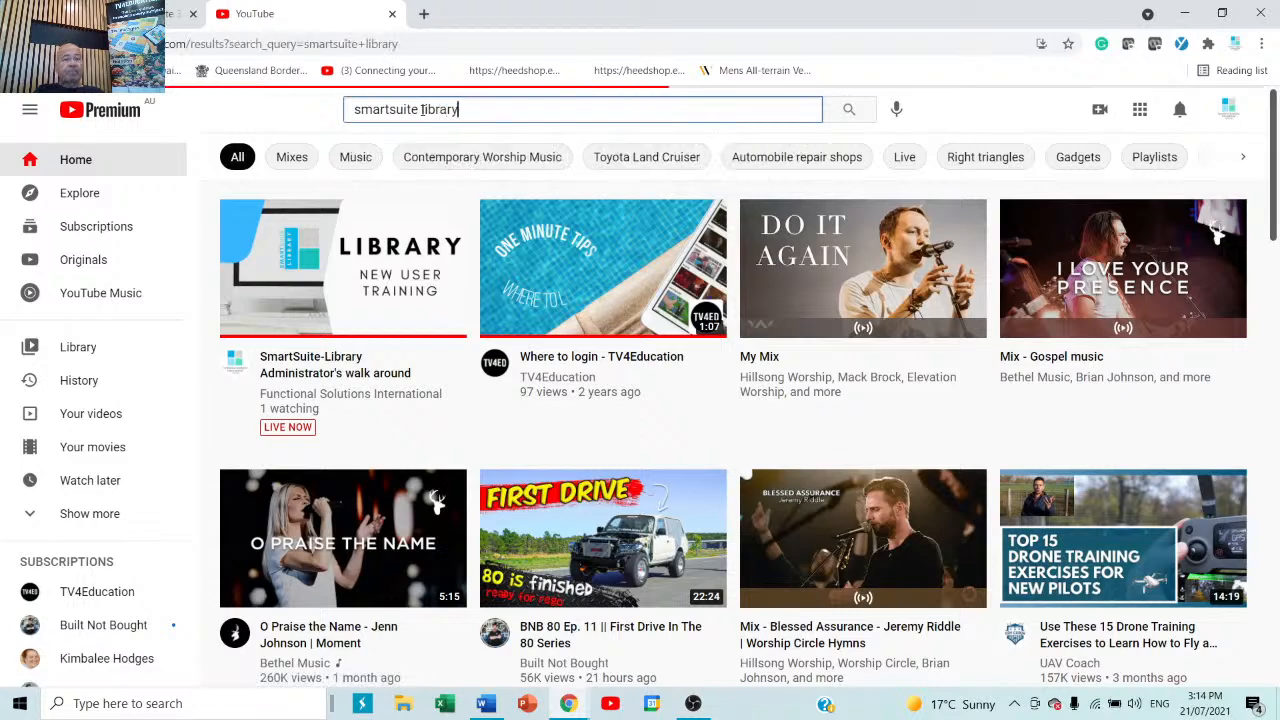
pyautogui.scroll(-1, 563, 407)
pyautogui.scroll(-5, 563, 407)
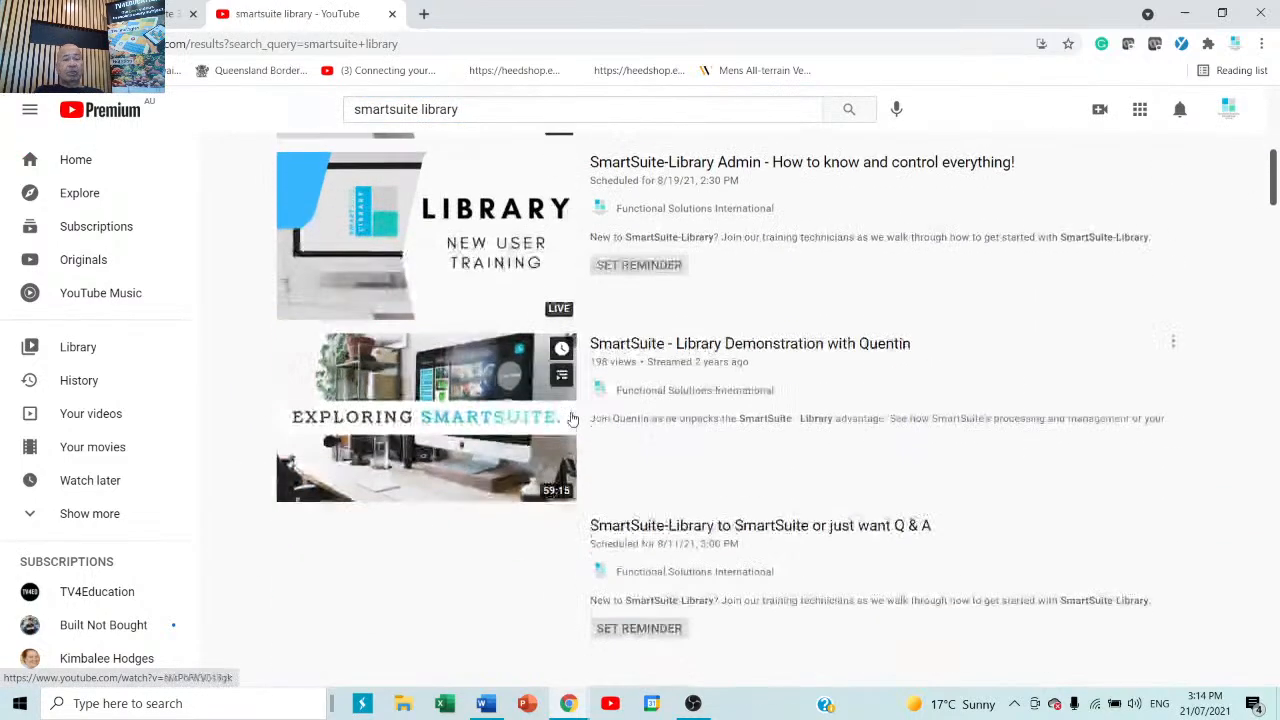
pyautogui.scroll(-6, 563, 410)
pyautogui.scroll(-12, 563, 417)
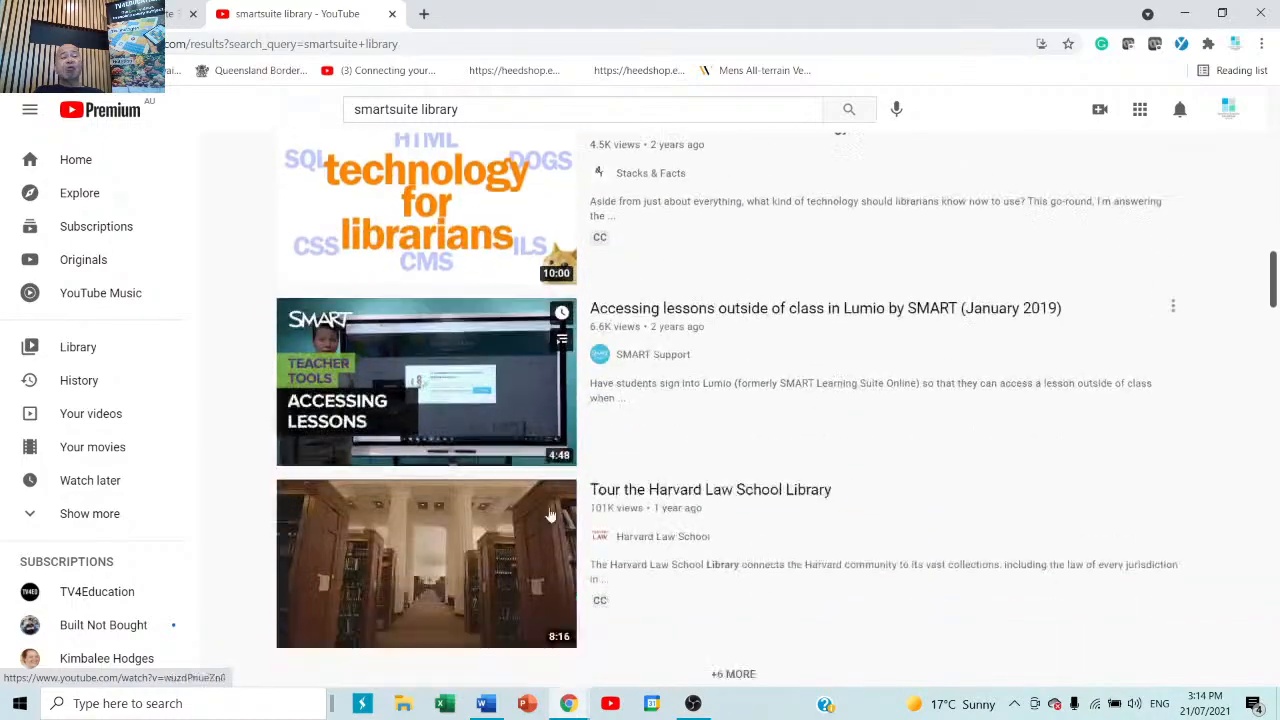
pyautogui.scroll(-5, 548, 510)
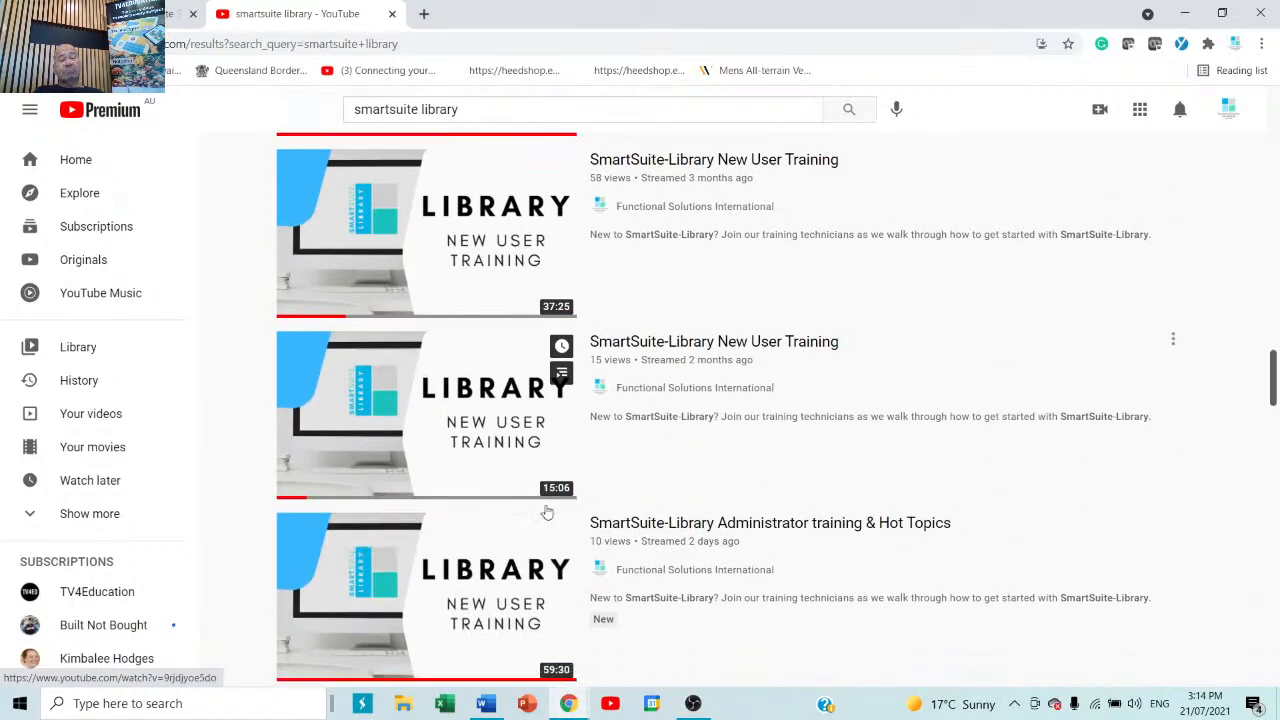
pyautogui.scroll(-5, 547, 512)
pyautogui.scroll(-6, 547, 512)
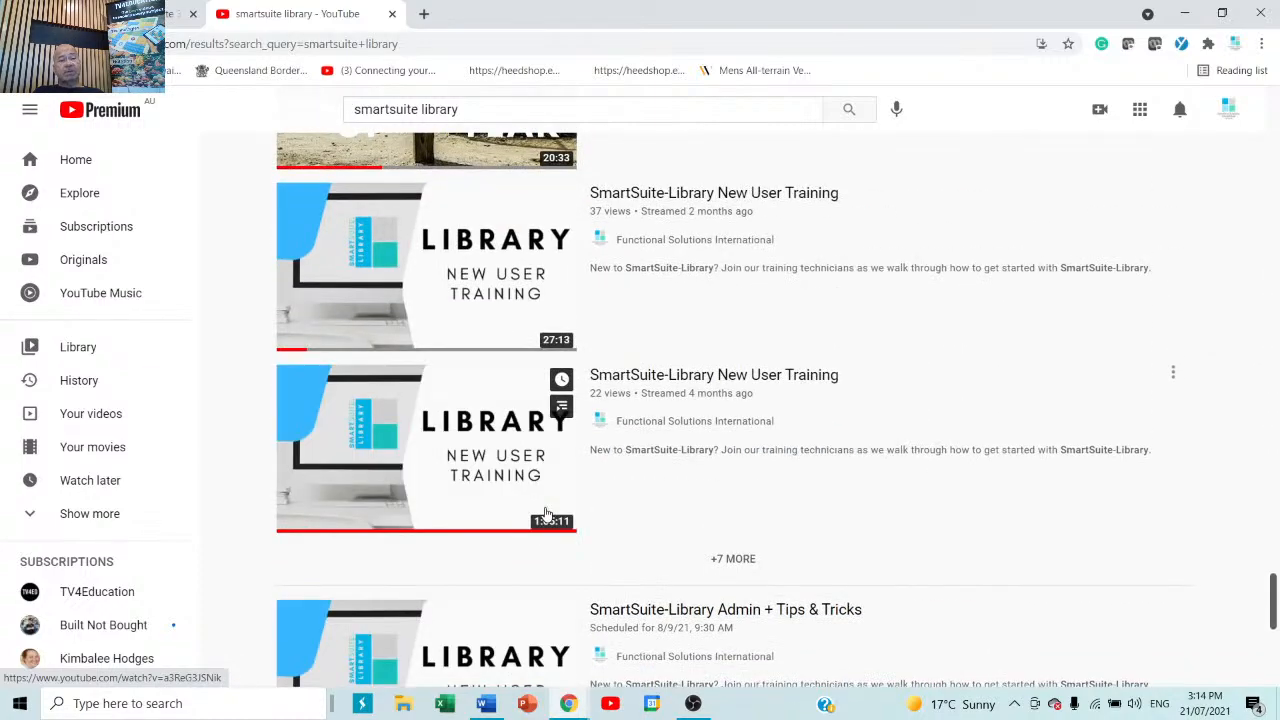
pyautogui.scroll(-5, 547, 512)
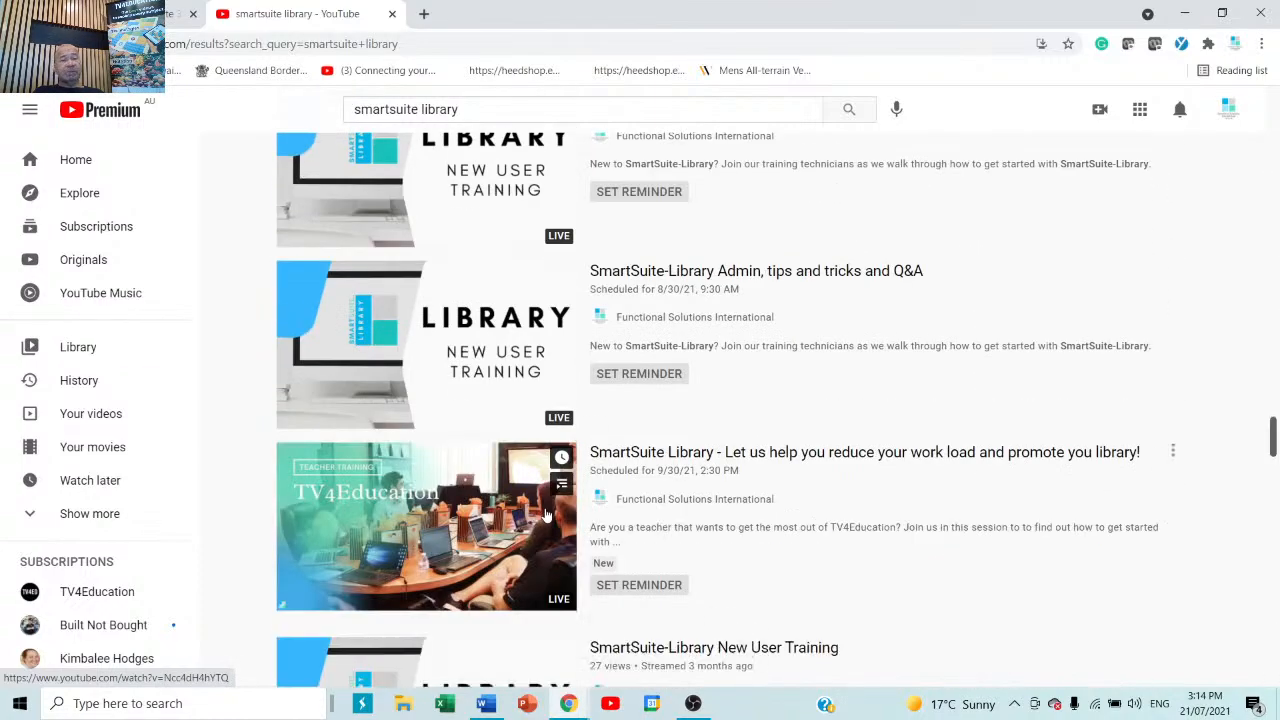
pyautogui.scroll(-4, 547, 513)
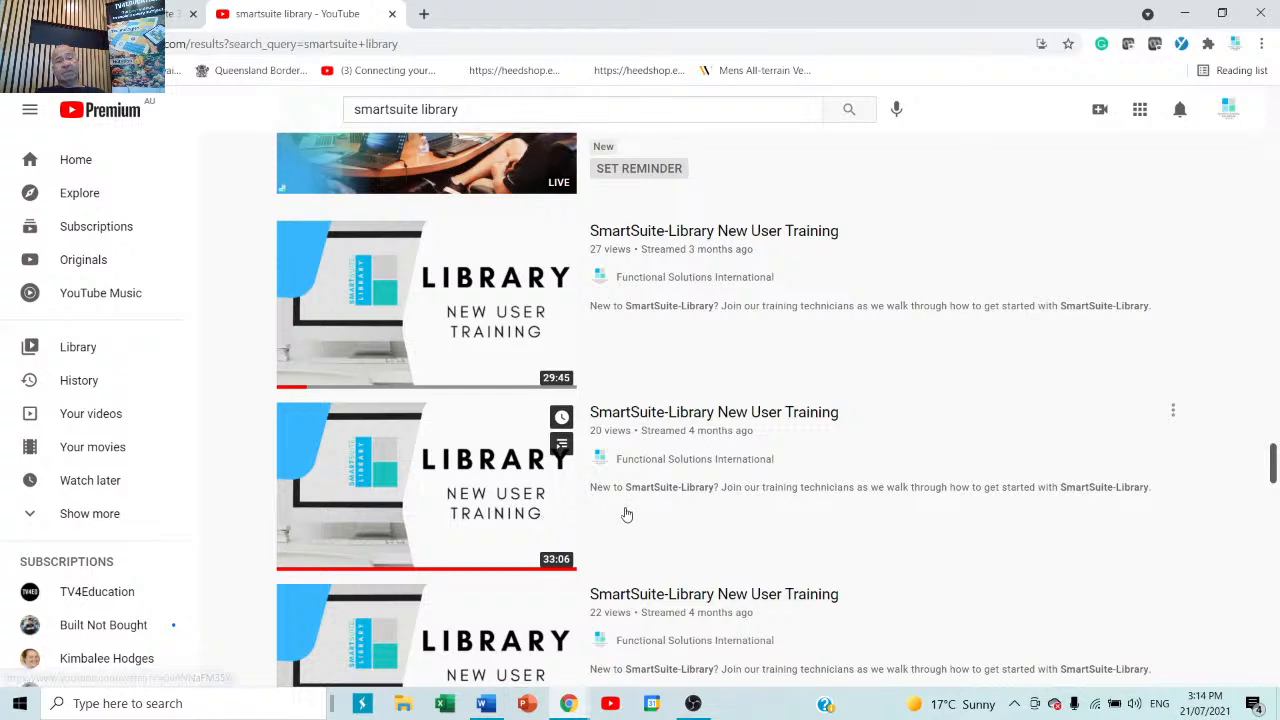
pyautogui.scroll(-4, 585, 449)
pyautogui.scroll(4, 275, 395)
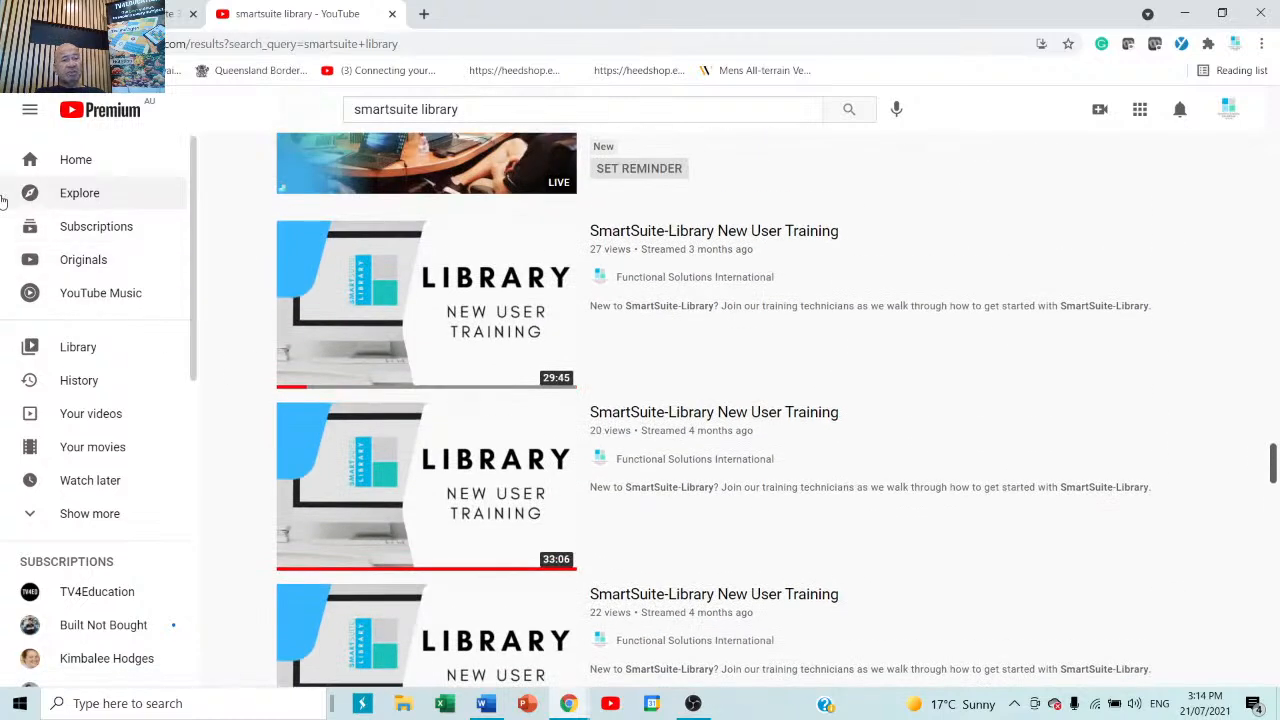
# Close the YouTube tab and open Configuration > Authority Editor from the side menu.
pyautogui.click(393, 14)
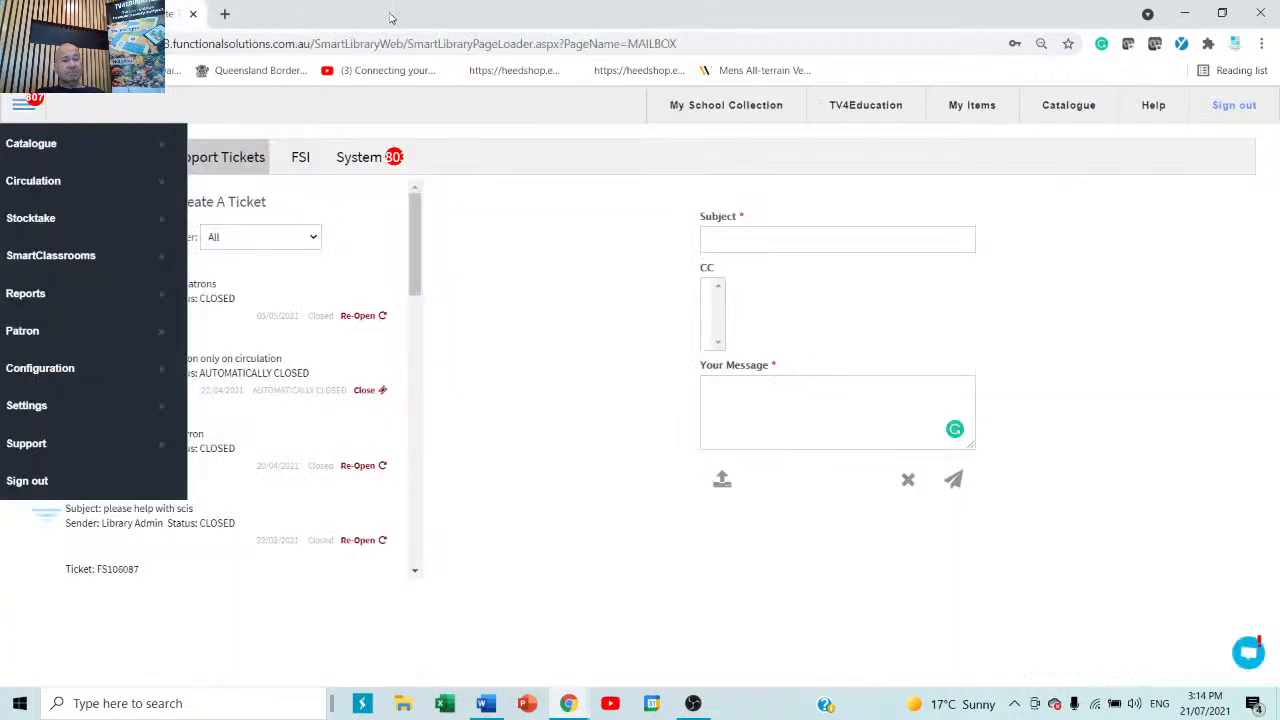
pyautogui.click(497, 326)
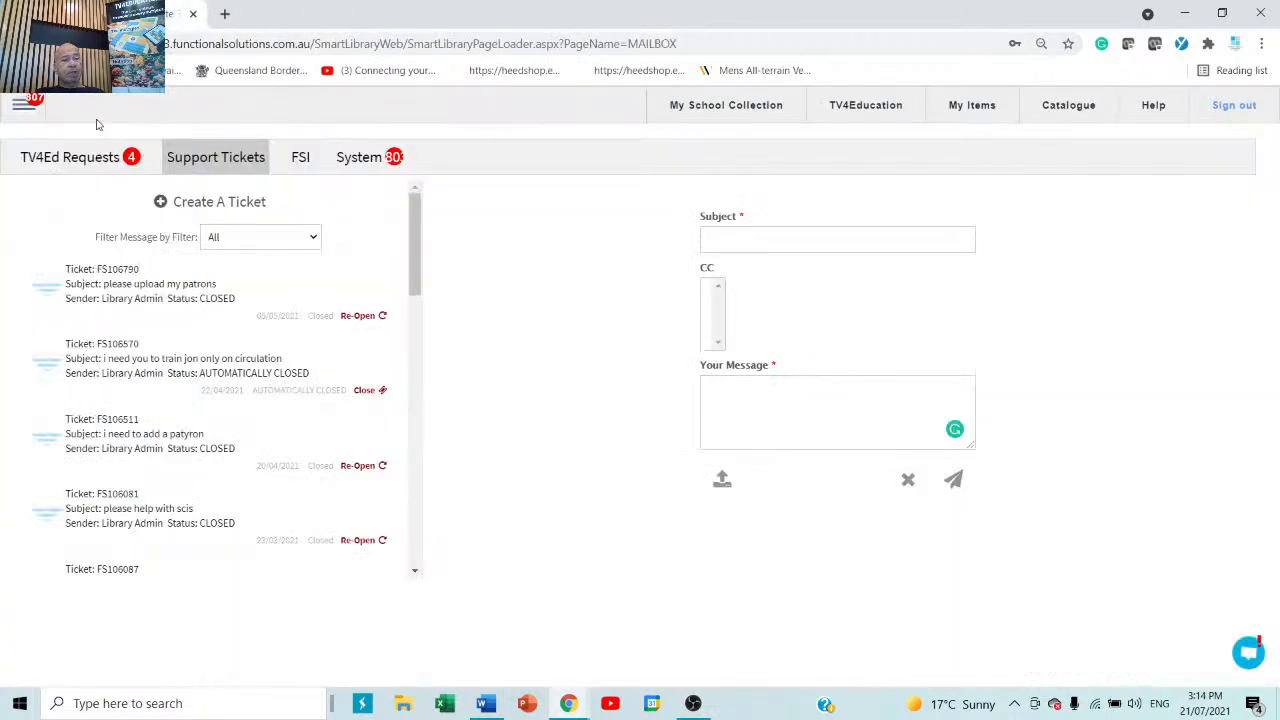
pyautogui.click(16, 105)
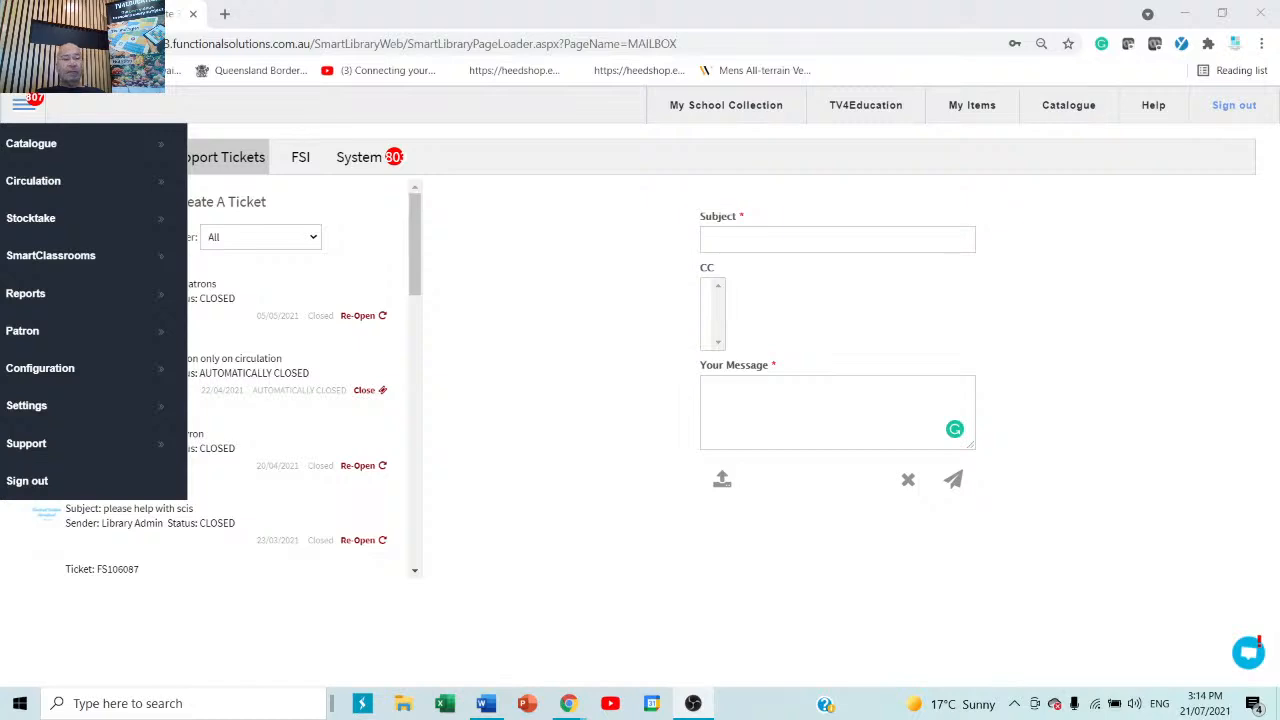
pyautogui.click(512, 250)
pyautogui.click(17, 110)
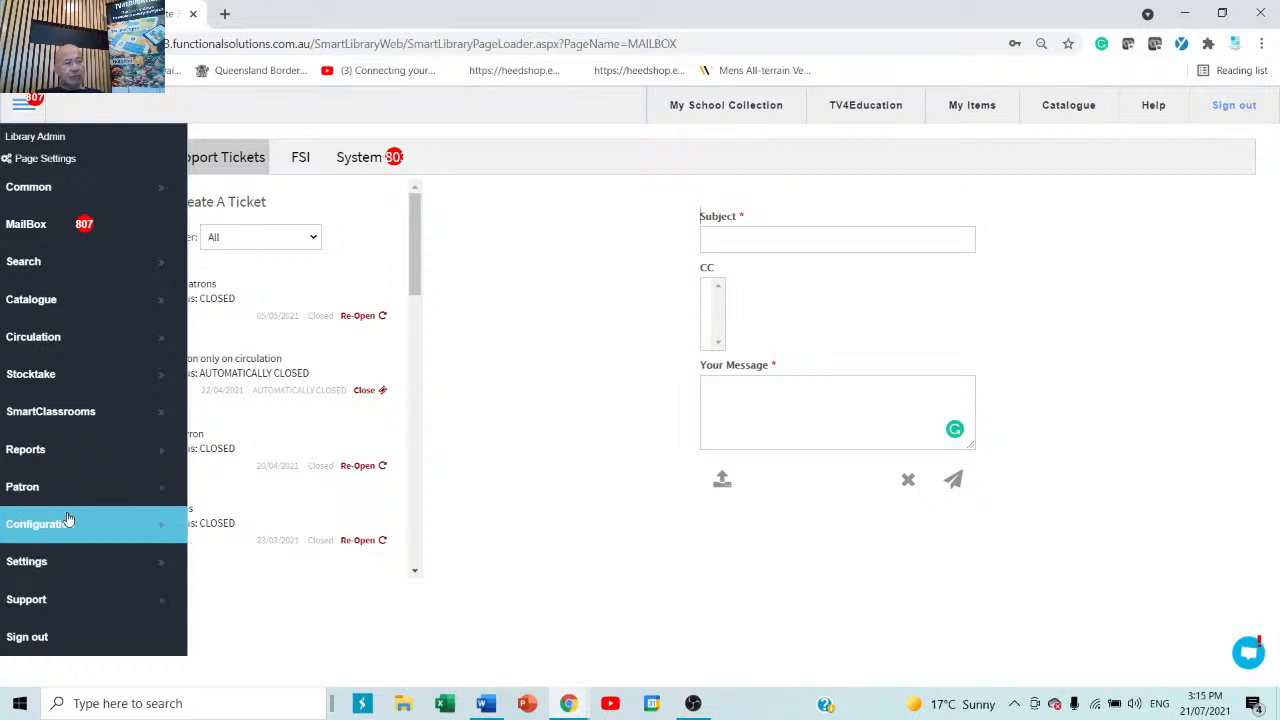
pyautogui.scroll(-2, 78, 570)
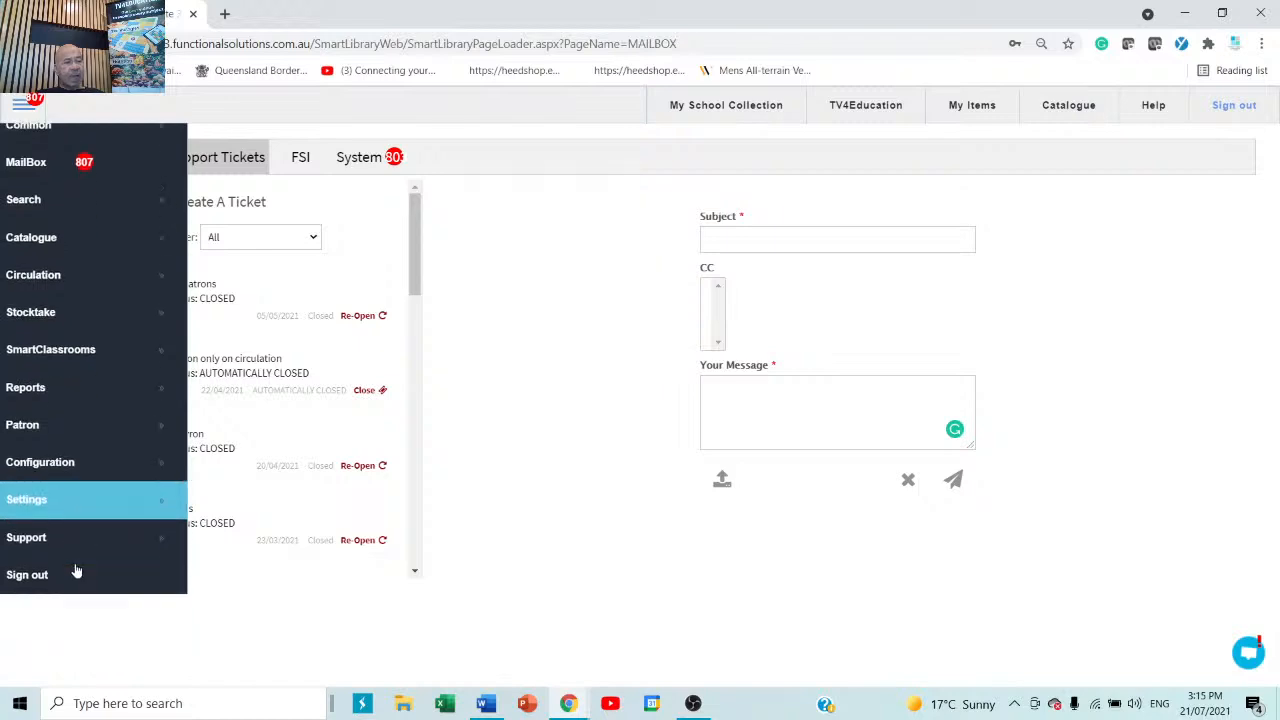
pyautogui.click(62, 485)
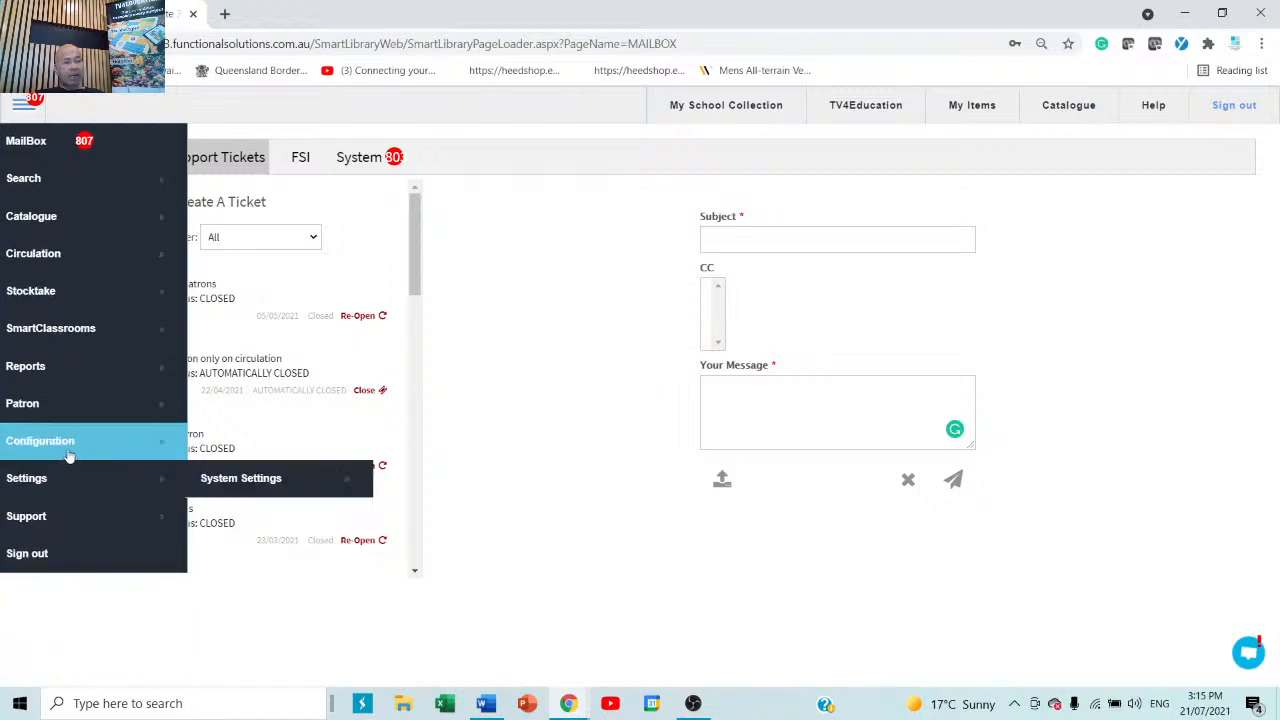
pyautogui.click(70, 455)
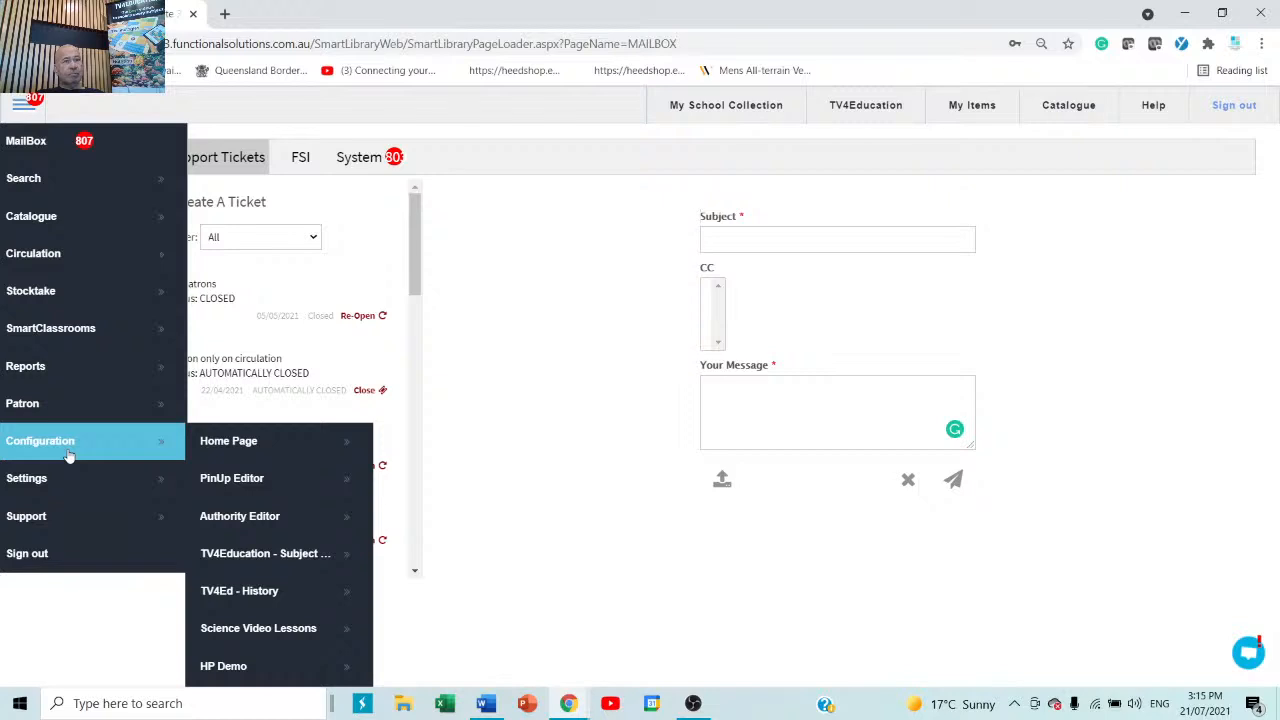
pyautogui.click(260, 517)
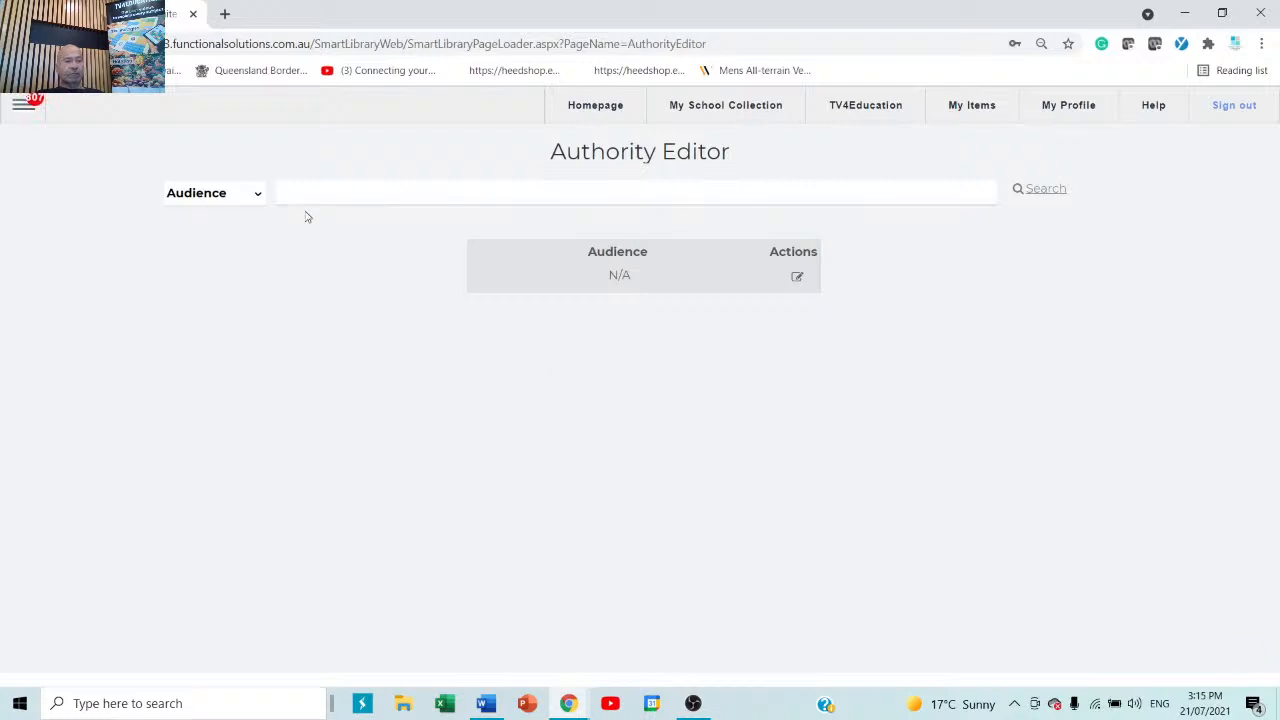
# Switch the Authority Editor to Classgrade and add a new '8b' entry with the + button.
pyautogui.click(255, 194)
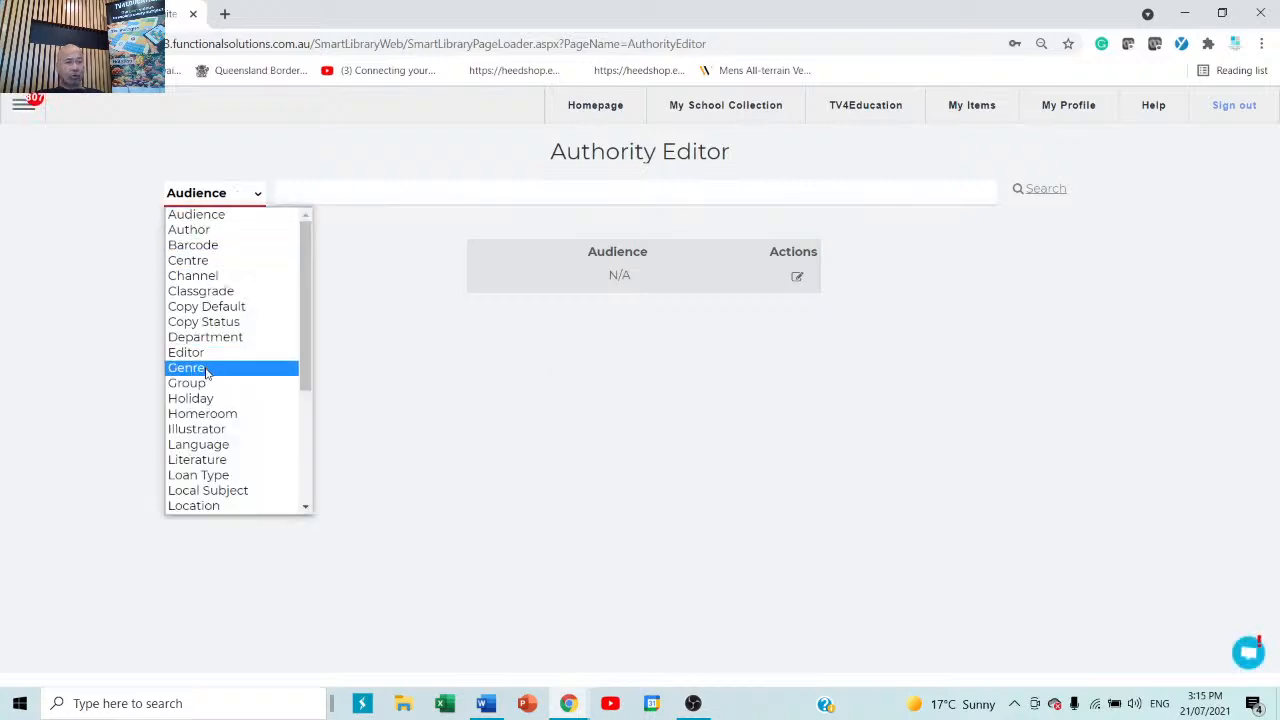
pyautogui.scroll(-3, 204, 385)
pyautogui.scroll(4, 201, 390)
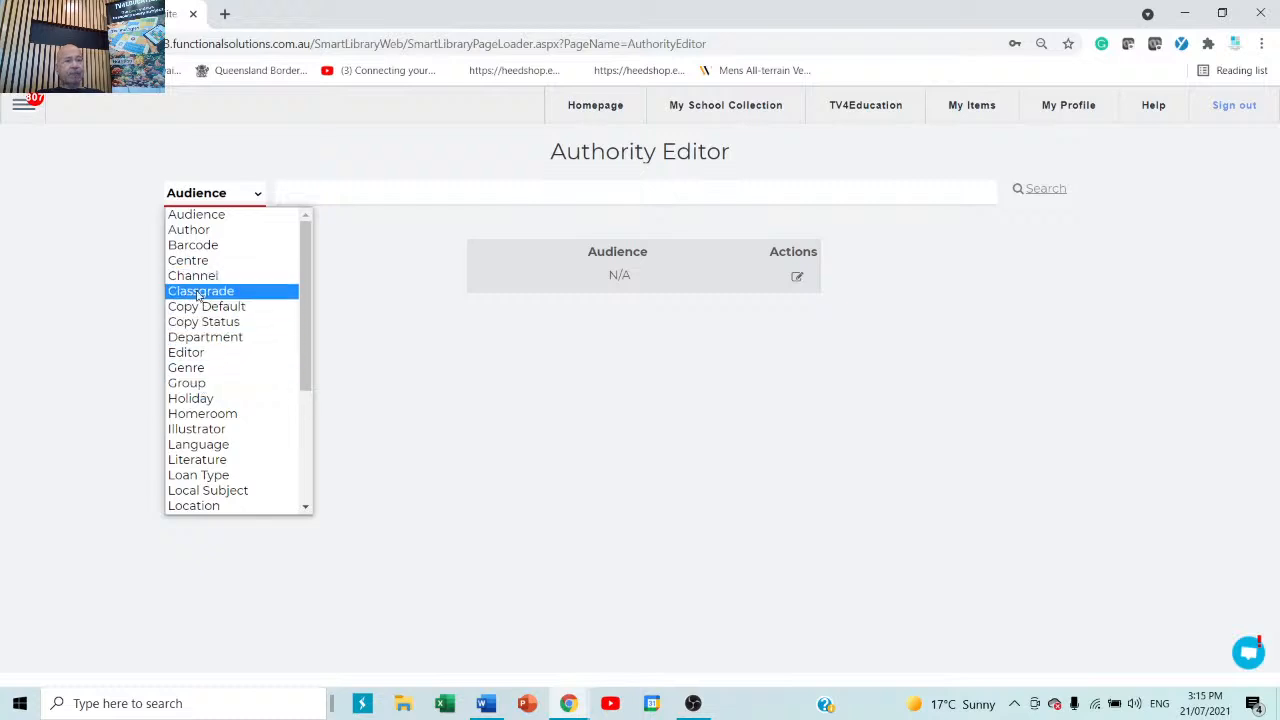
pyautogui.click(199, 291)
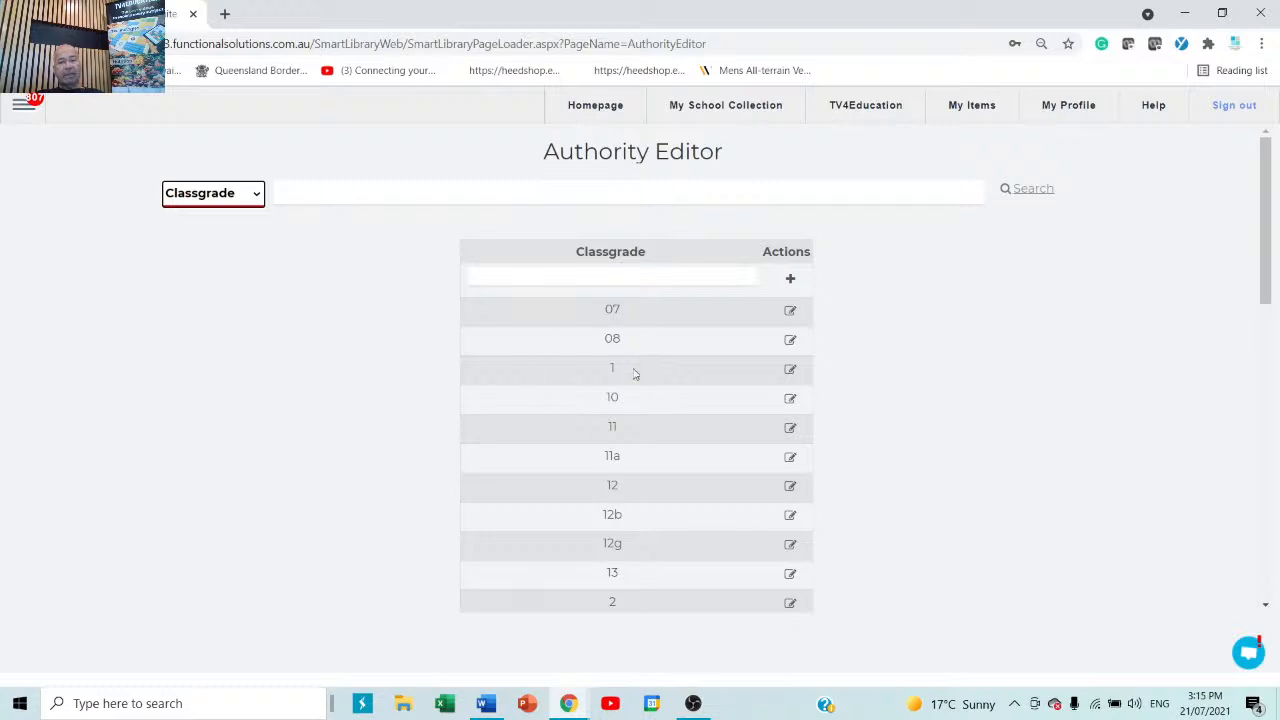
pyautogui.click(621, 276)
pyautogui.click(621, 276)
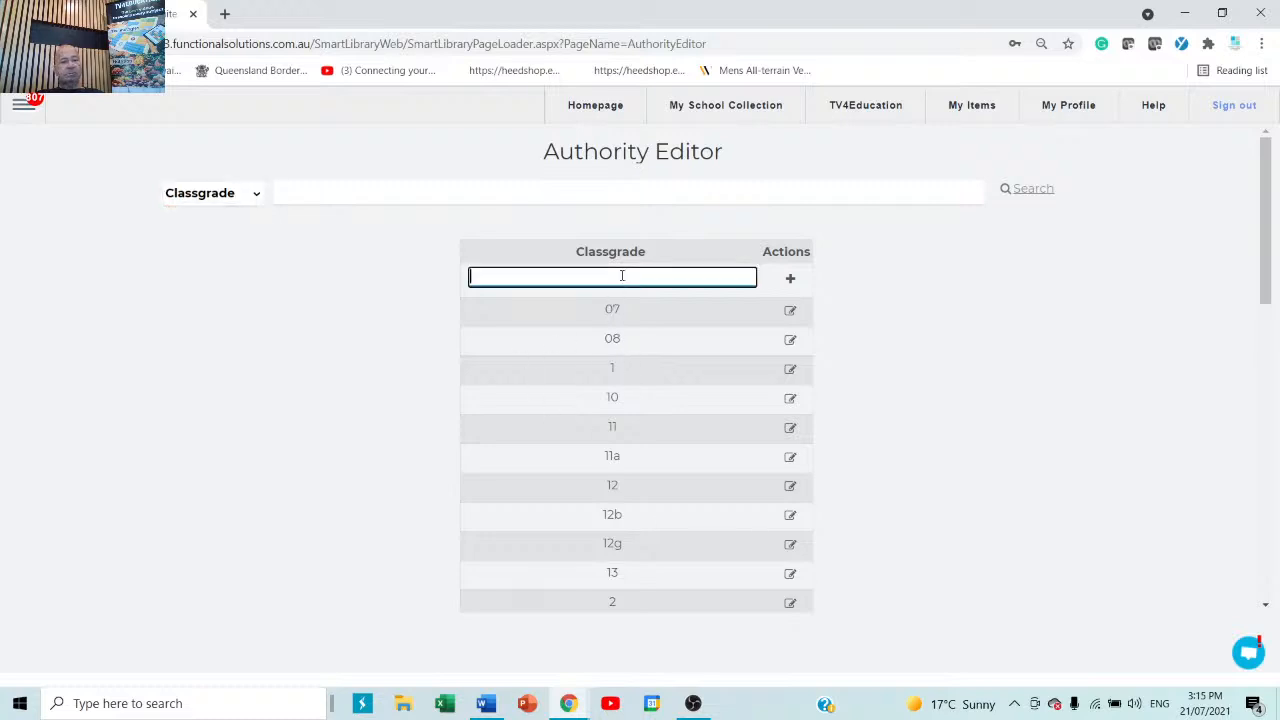
pyautogui.write('8')
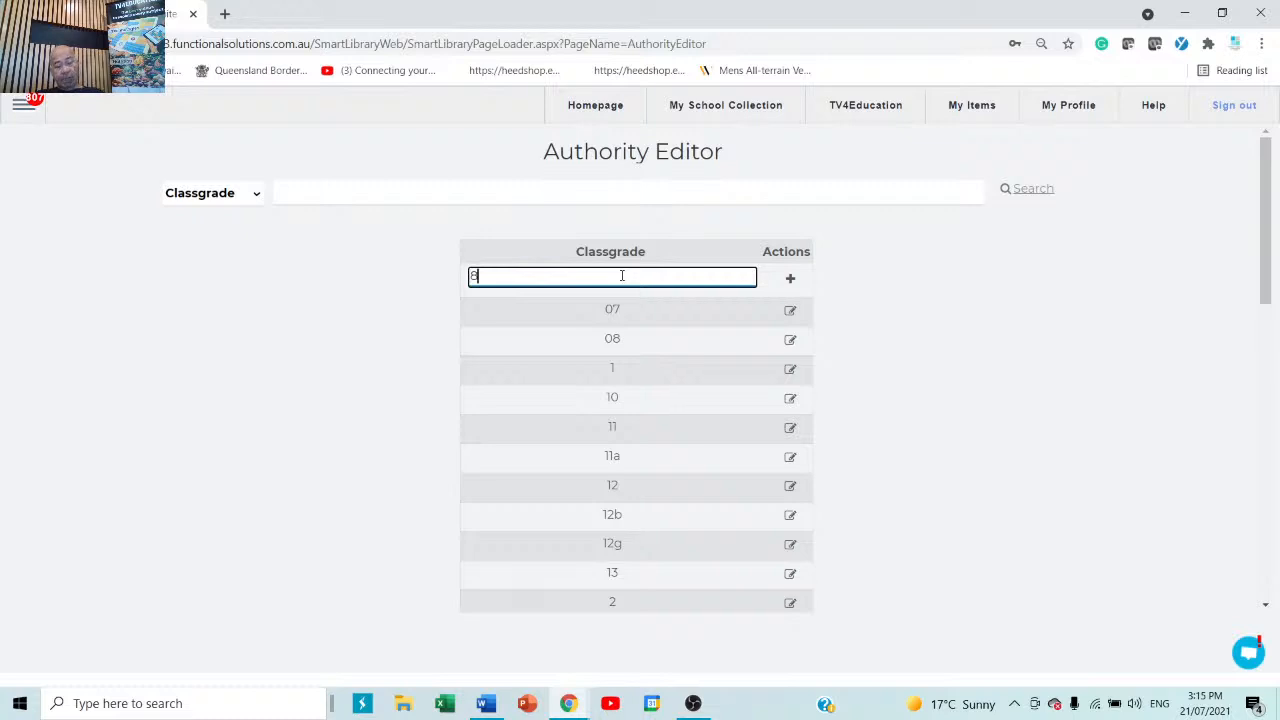
pyautogui.write('b')
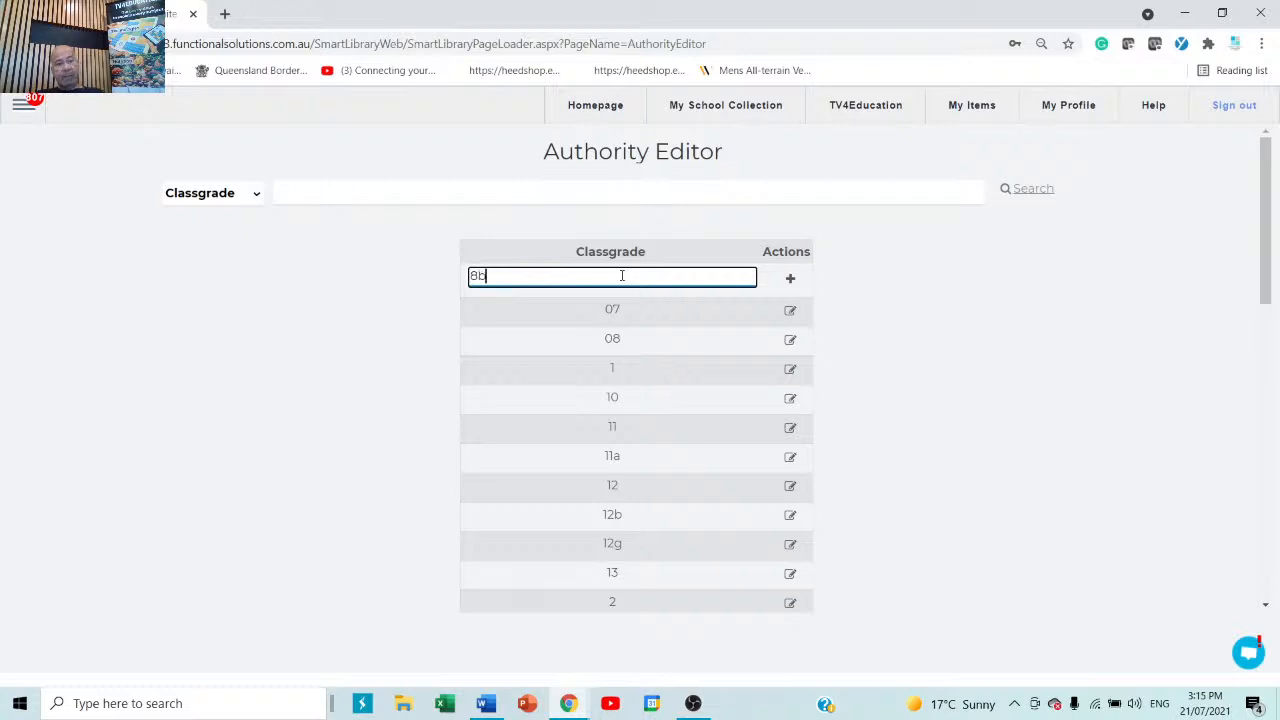
pyautogui.click(790, 283)
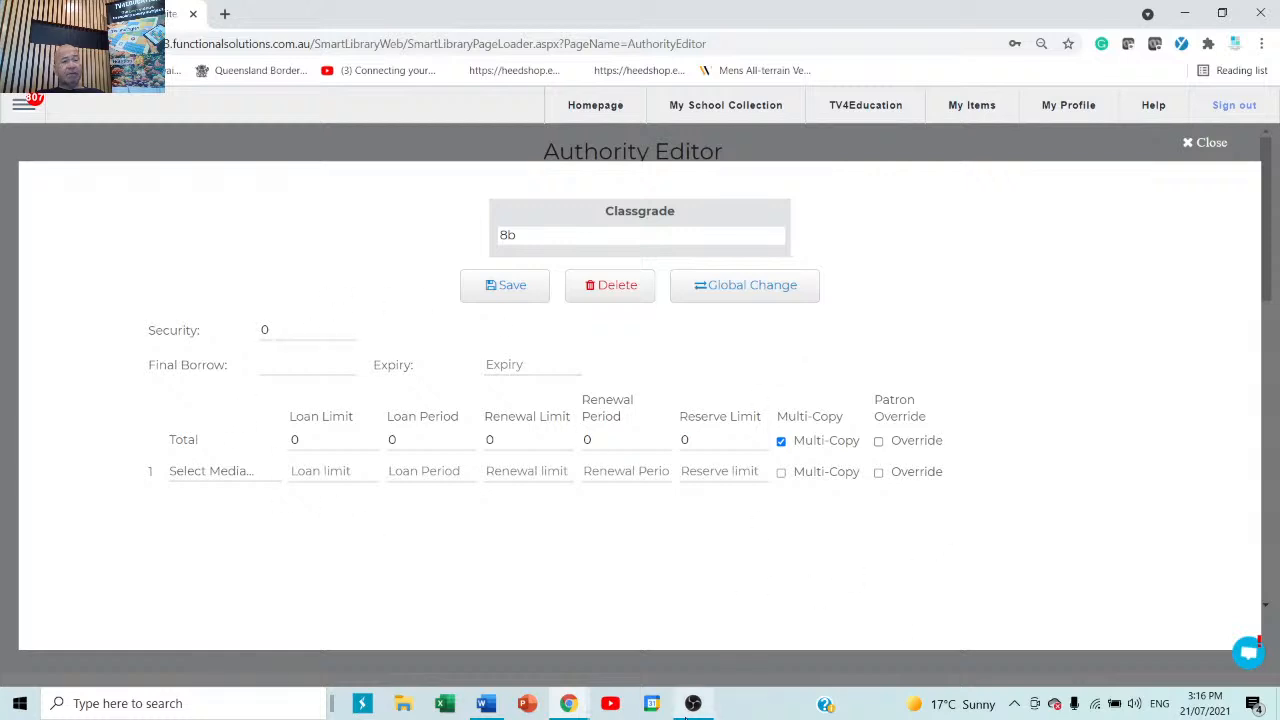
# Set the 8b security level to 8.
pyautogui.moveTo(686, 716)
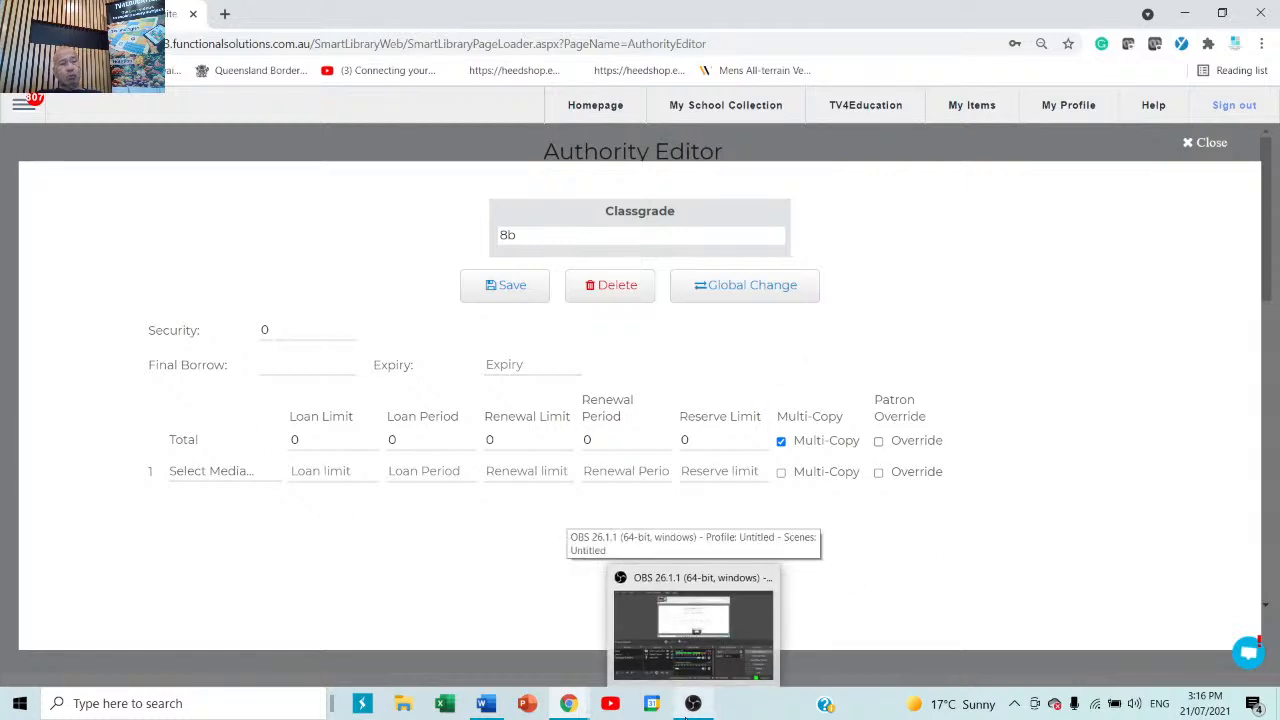
pyautogui.click(339, 336)
pyautogui.moveTo(339, 336); pyautogui.dragTo(235, 324)
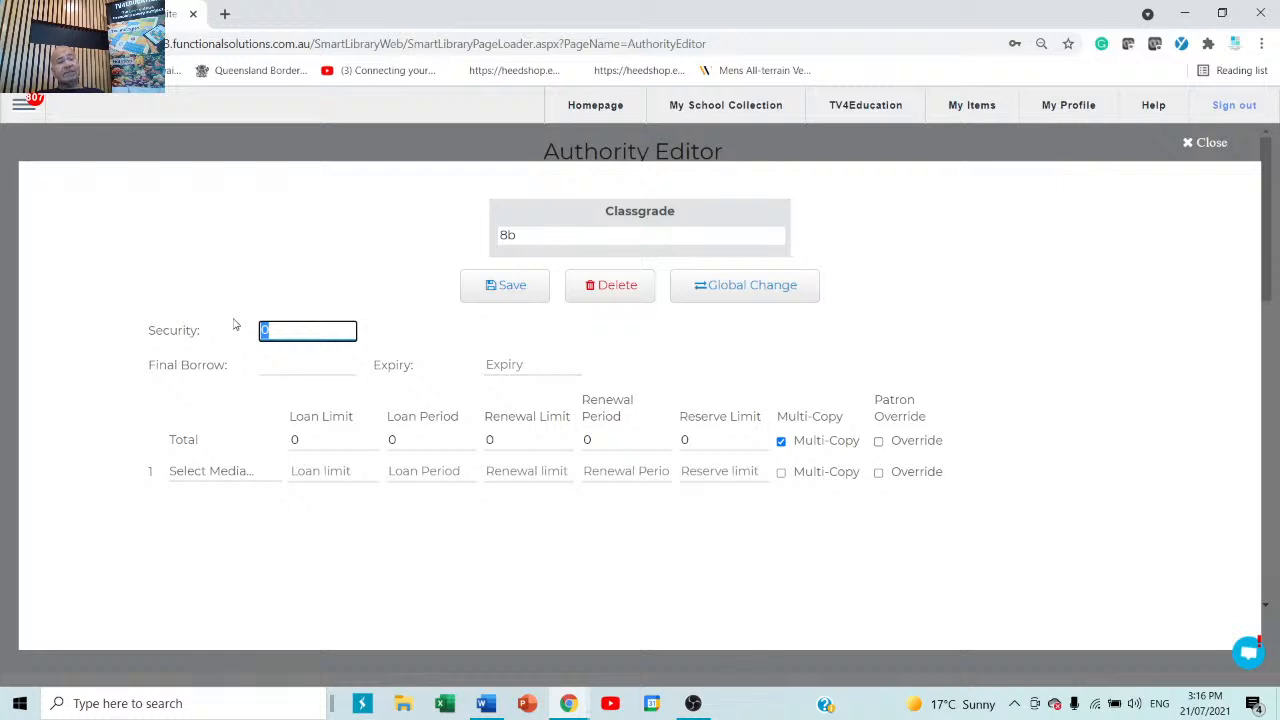
pyautogui.write('8')
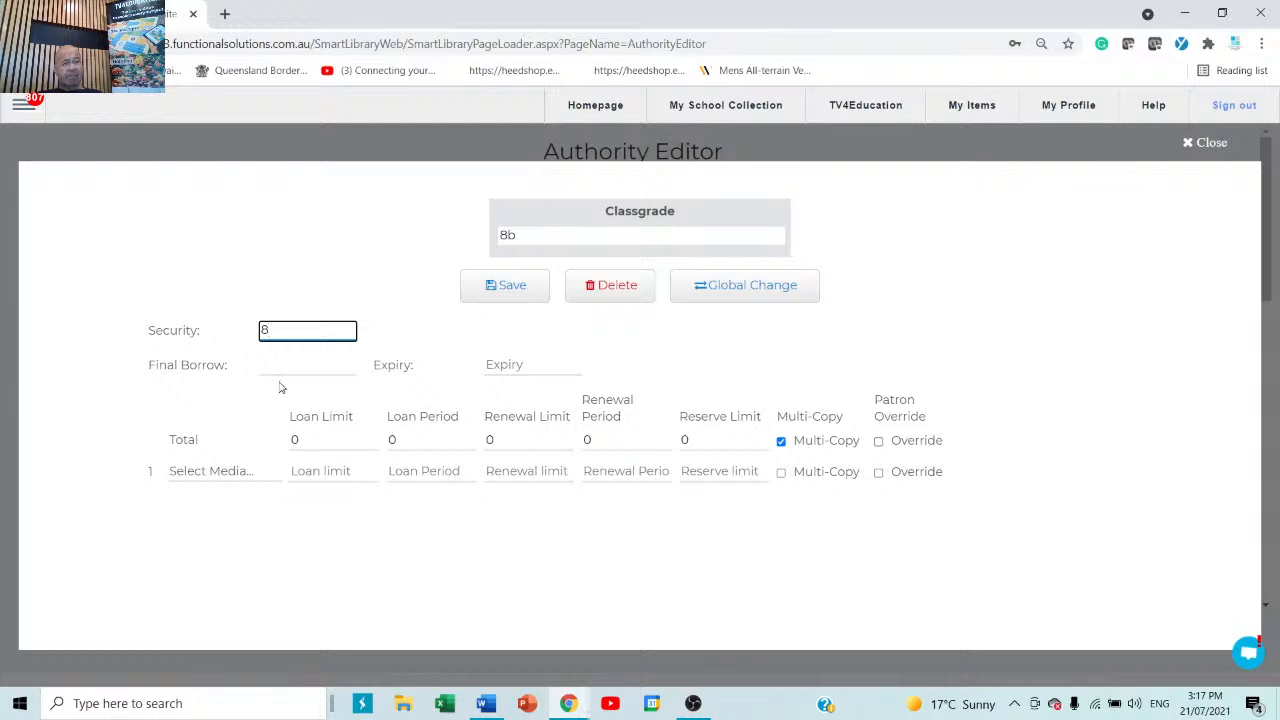
# Set the final borrow date to 14 December 2021 and the expiry to 12/12/2049.
pyautogui.click(332, 368)
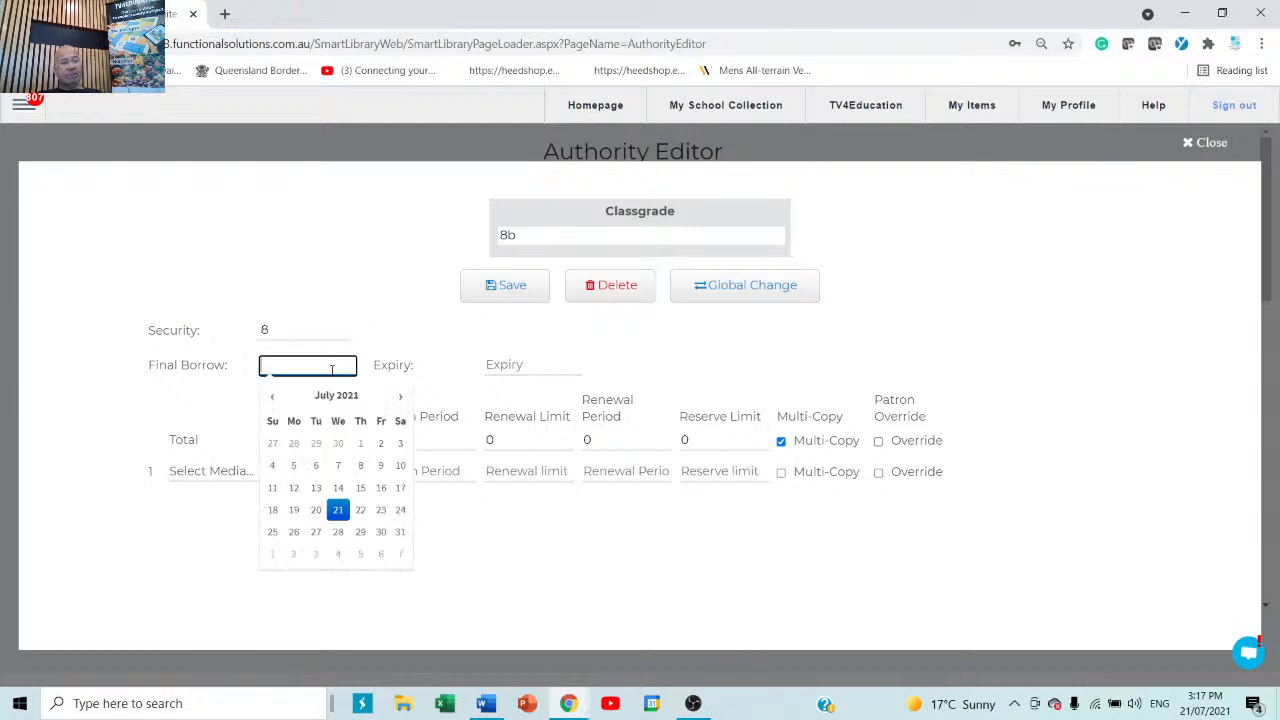
pyautogui.click(400, 396)
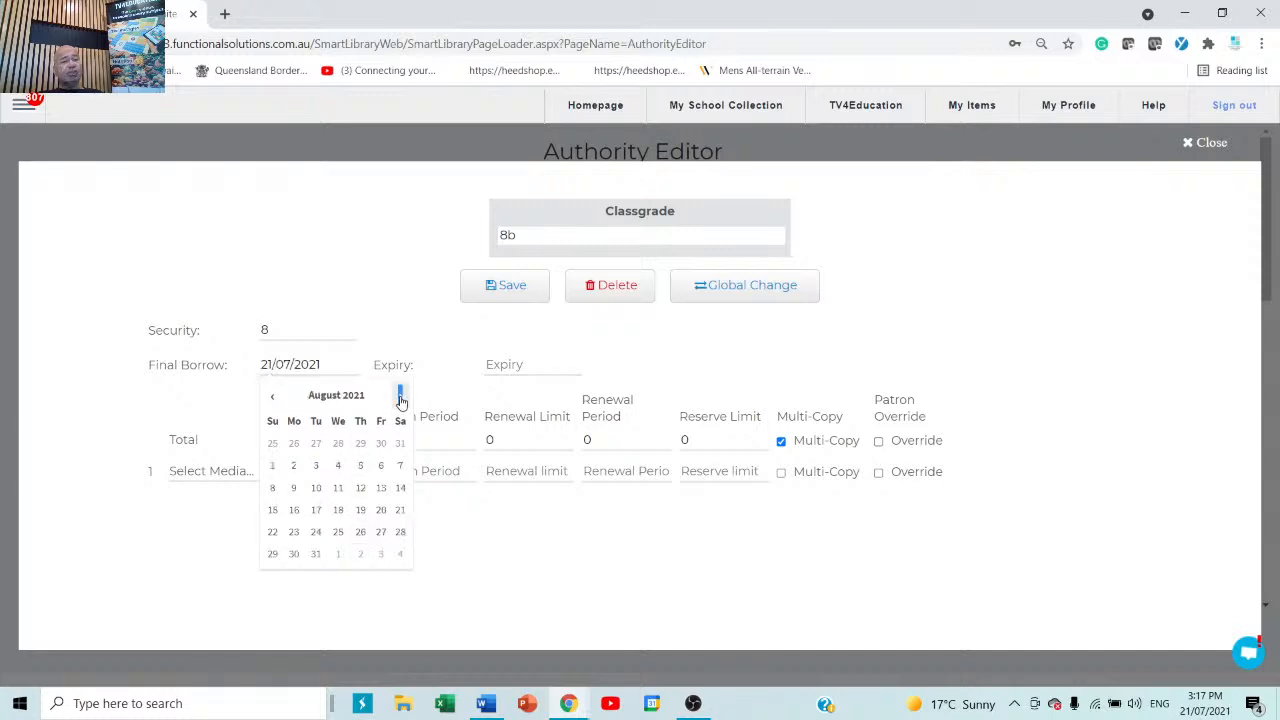
pyautogui.click(400, 396)
pyautogui.click(400, 396)
pyautogui.click(400, 396)
pyautogui.click(400, 396)
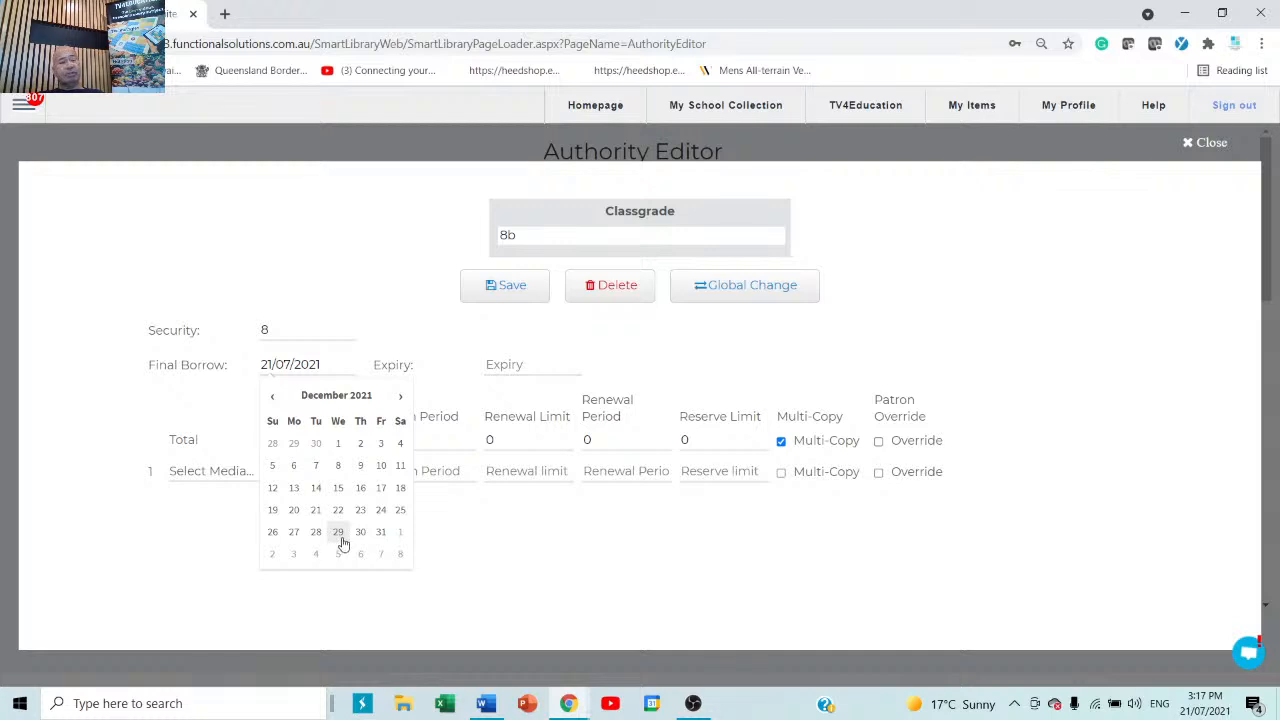
pyautogui.click(316, 489)
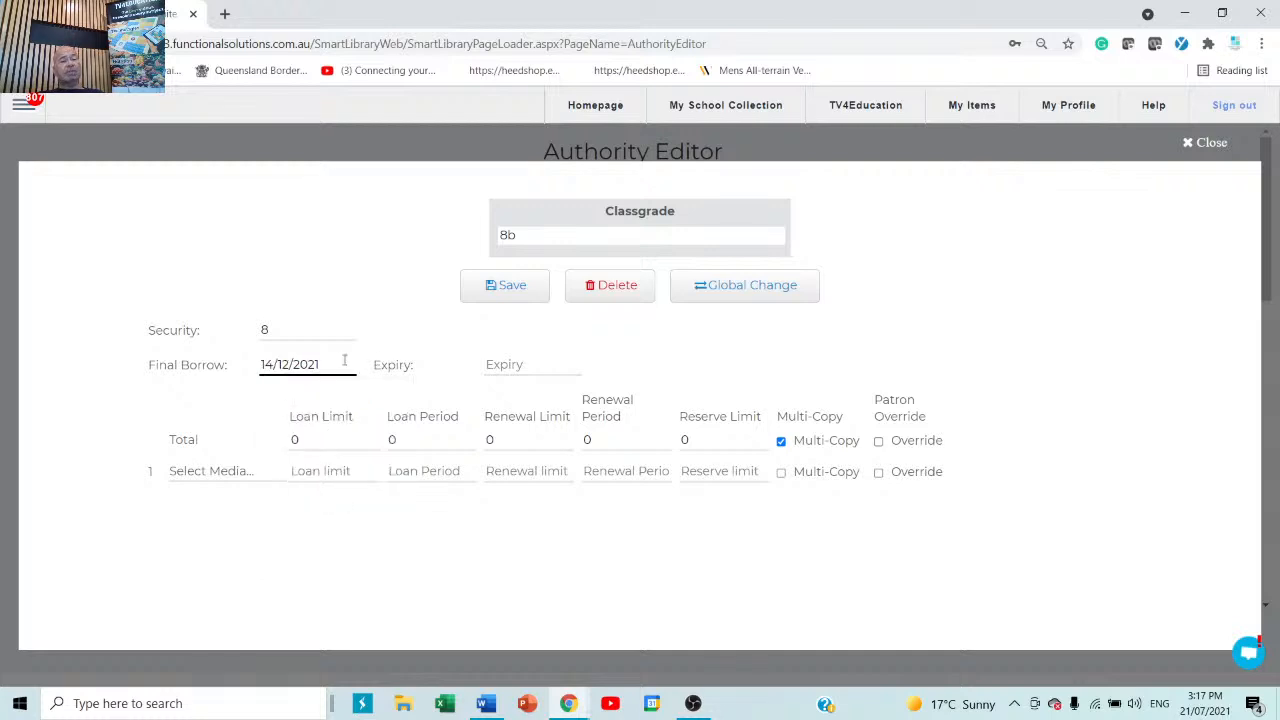
pyautogui.click(543, 364)
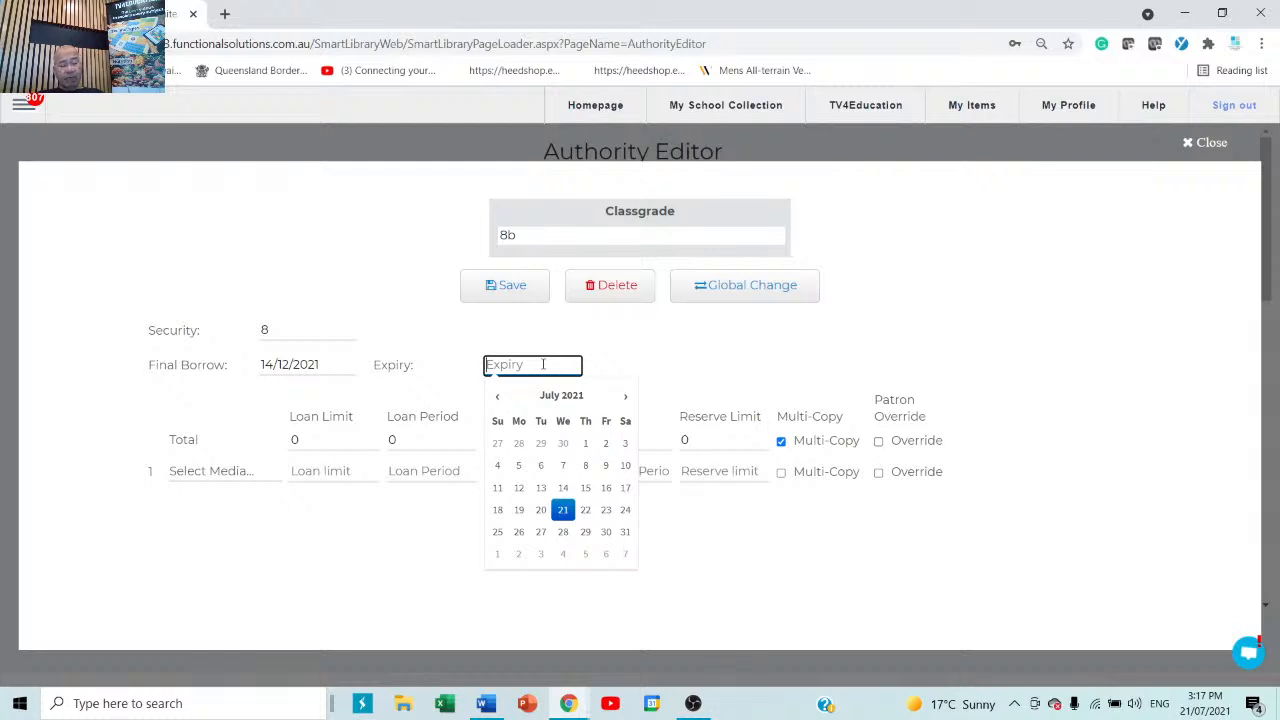
pyautogui.write('12/12/')
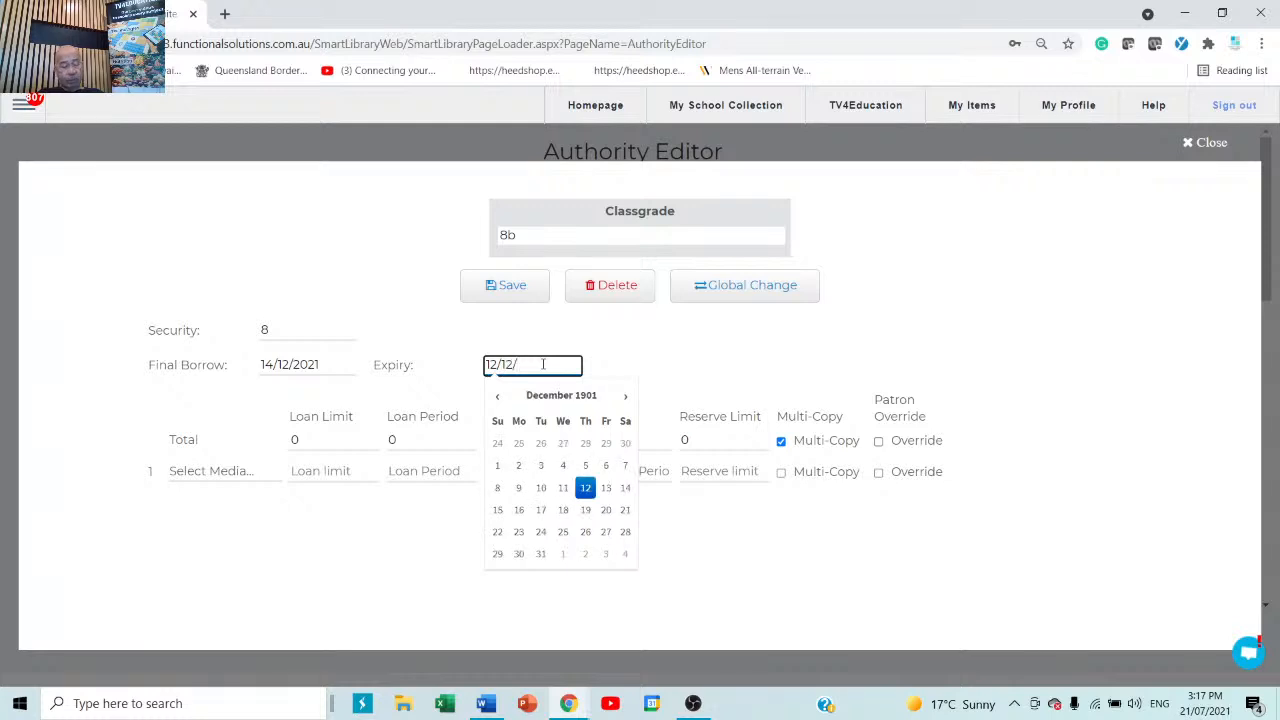
pyautogui.write('20')
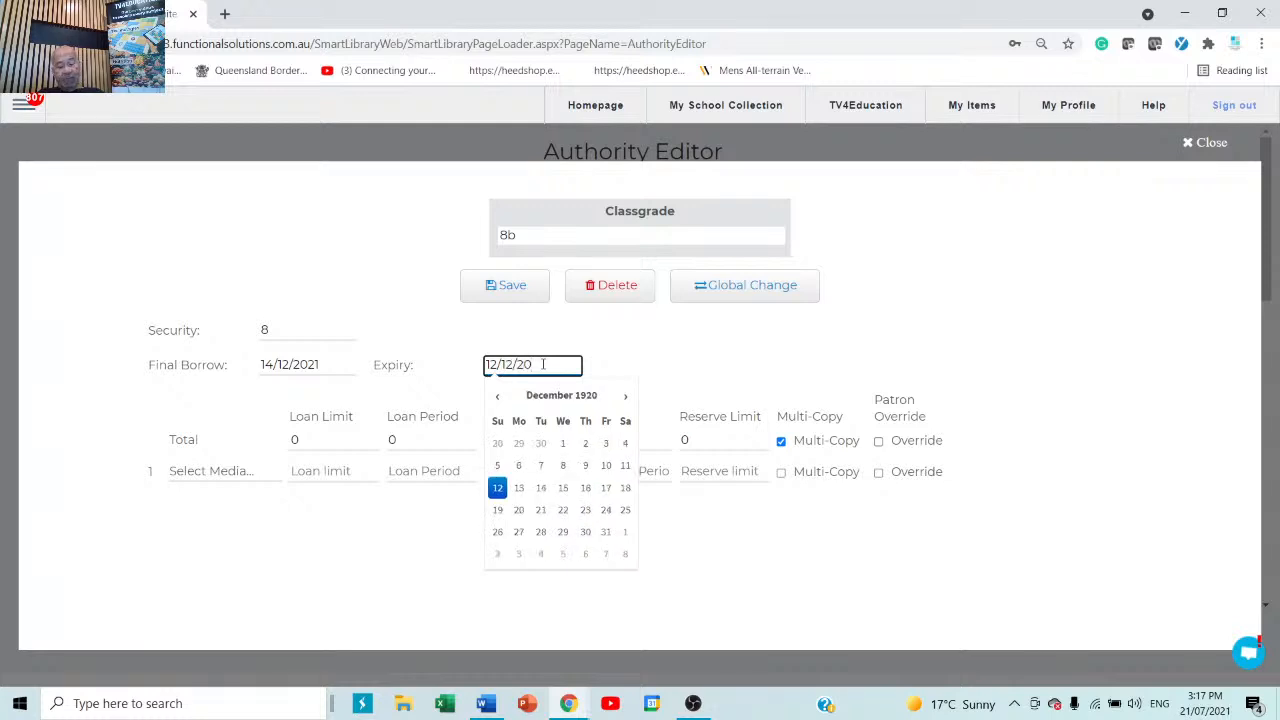
pyautogui.write('49')
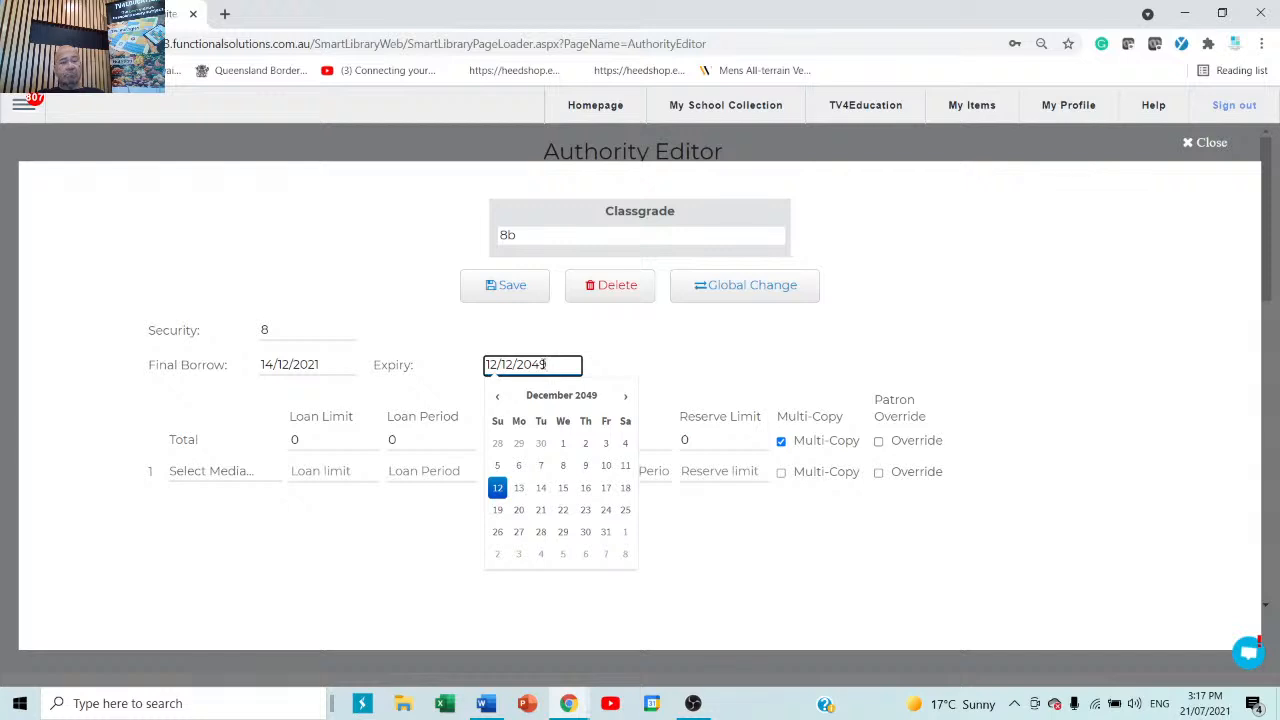
pyautogui.click(704, 361)
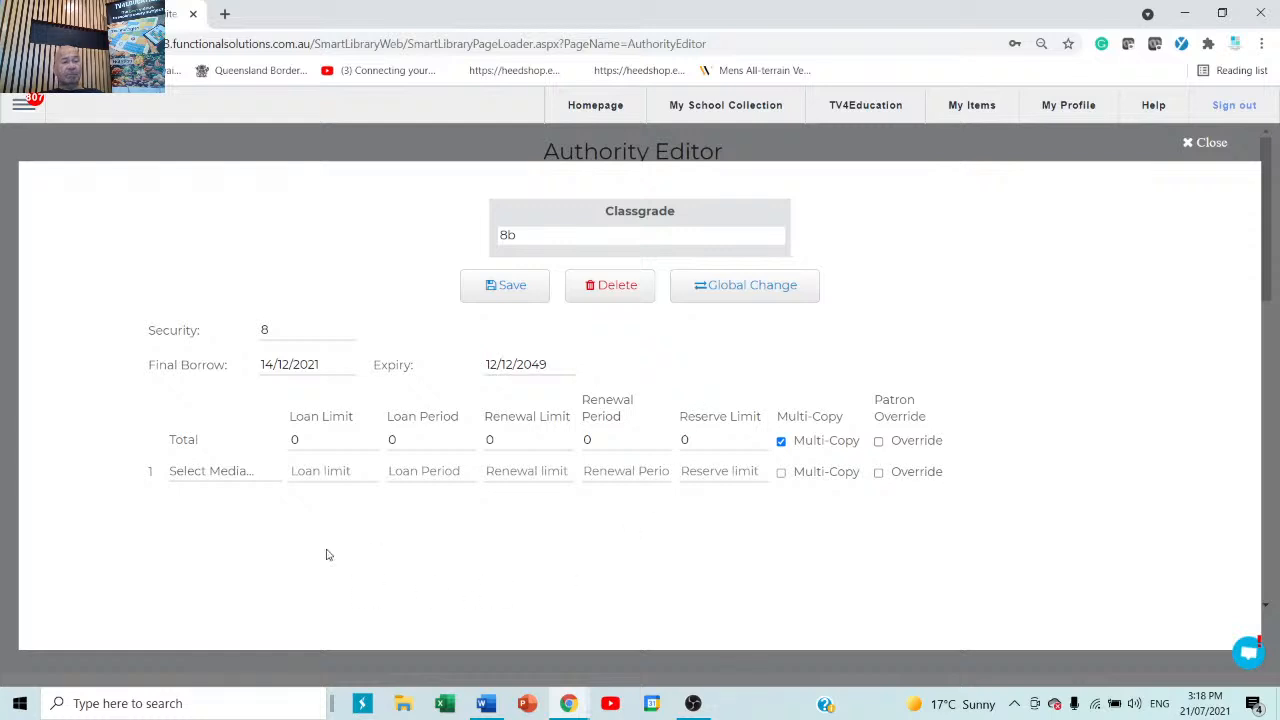
# Fill the 8b Total row with loan limit 12, loan period 14, renewal limit 1, renewal period 7.
pyautogui.click(345, 442)
pyautogui.write('12')
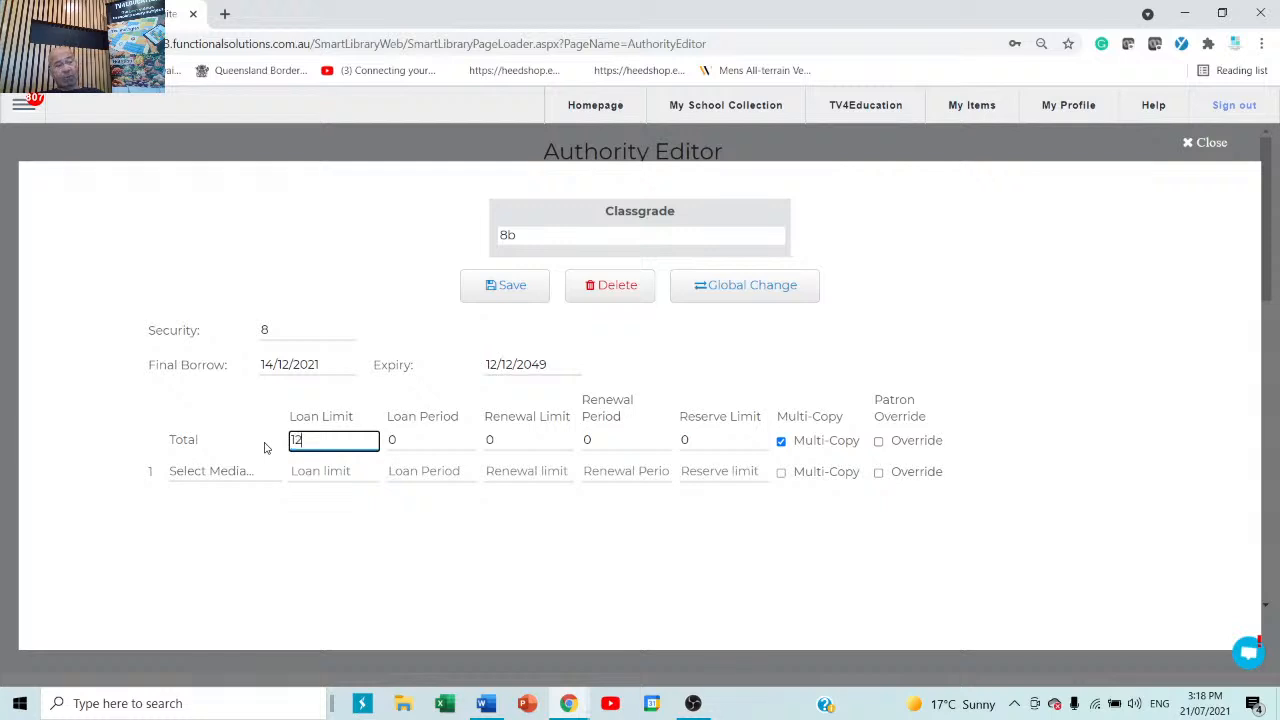
pyautogui.click(450, 443)
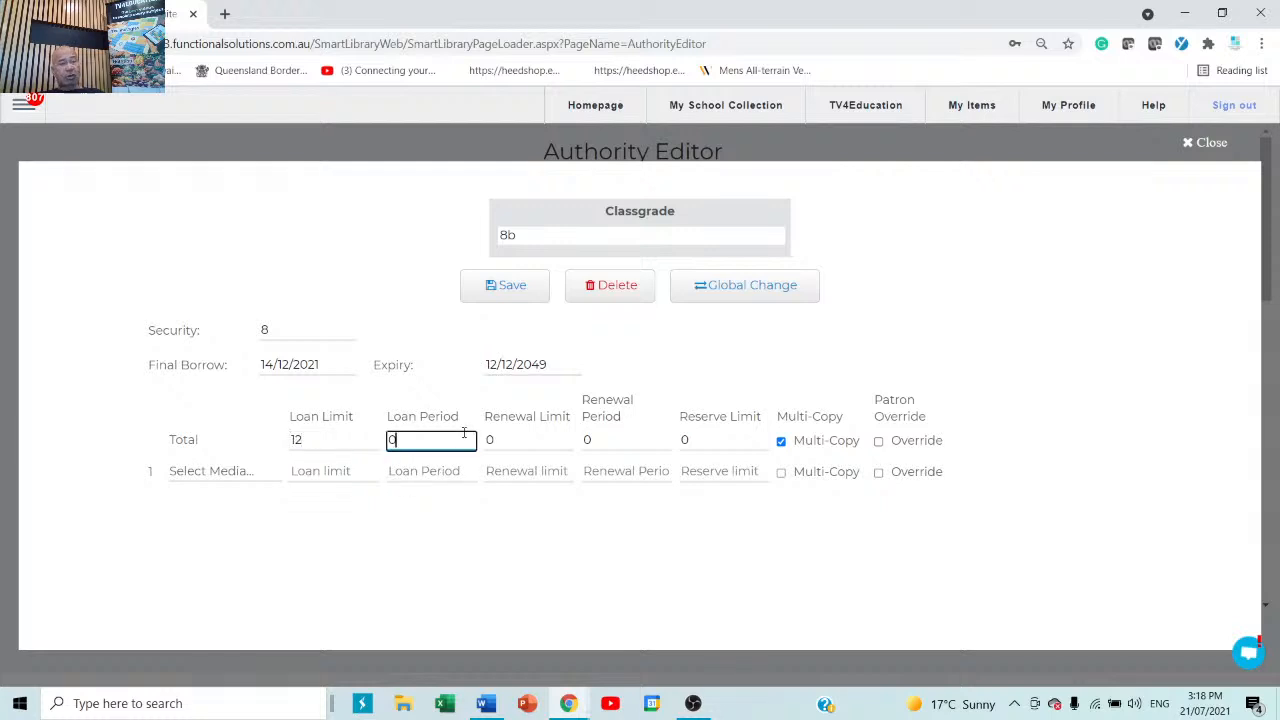
pyautogui.write('14')
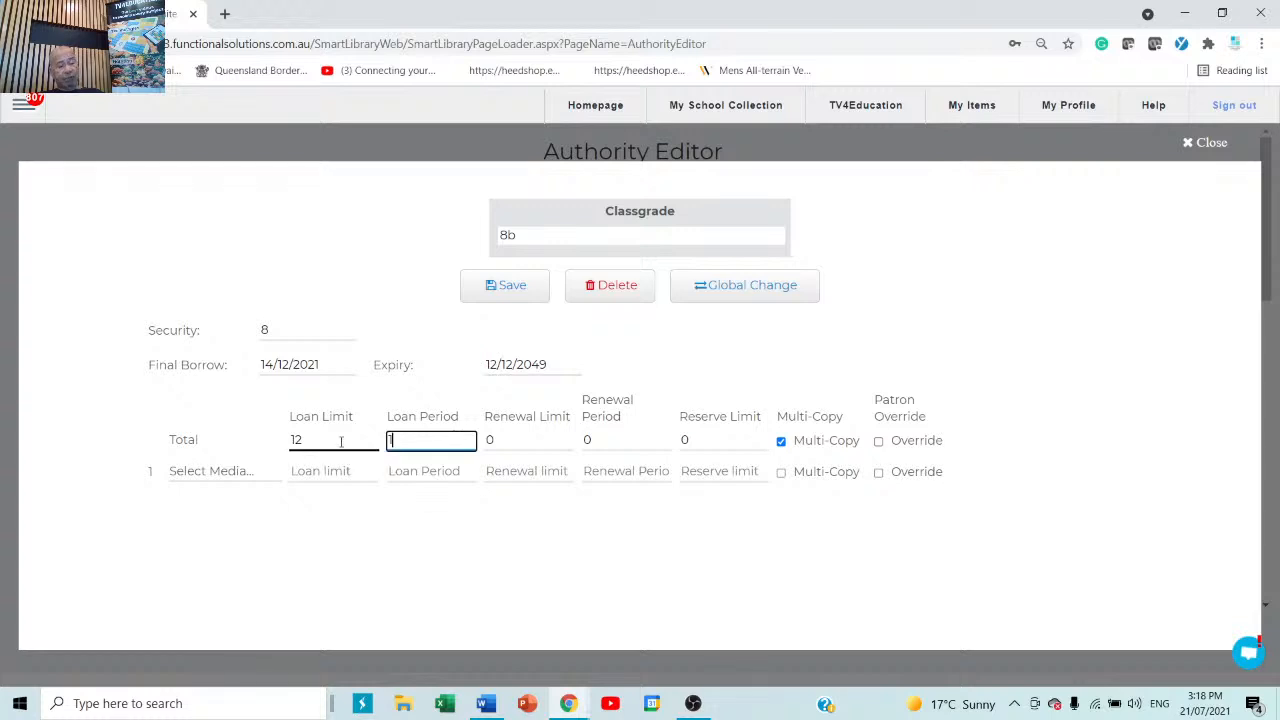
pyautogui.click(531, 443)
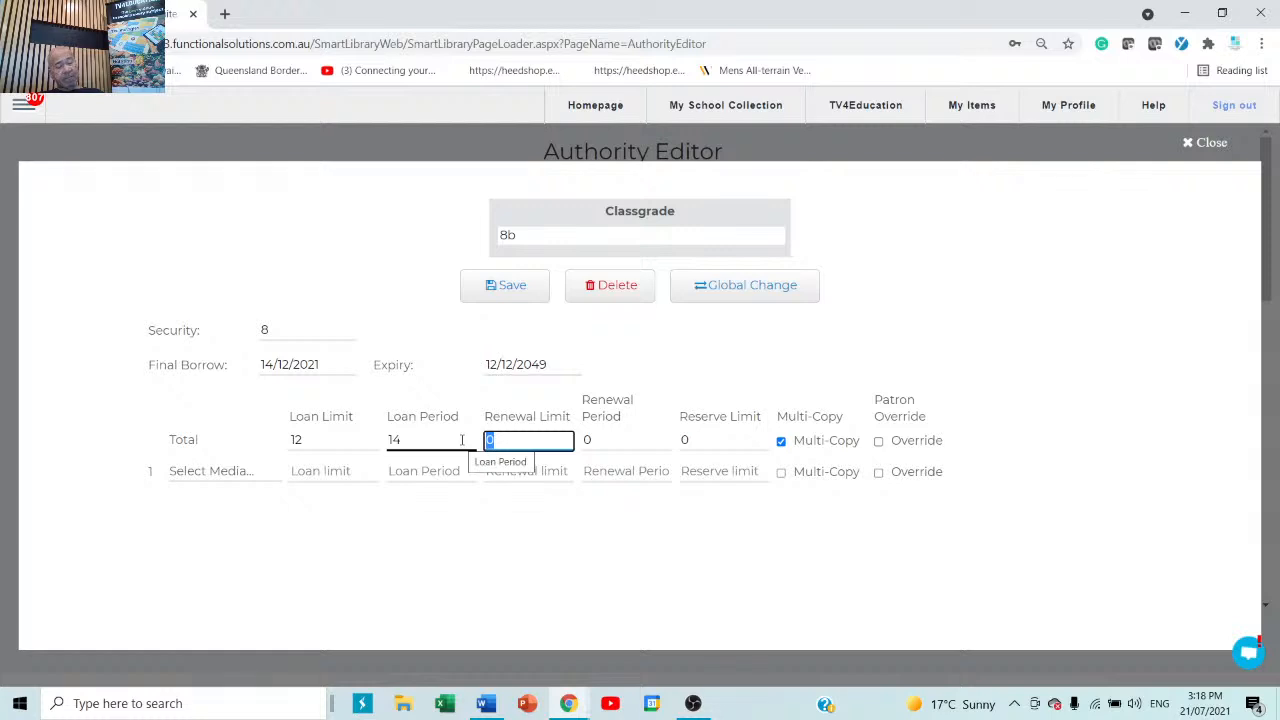
pyautogui.write('1')
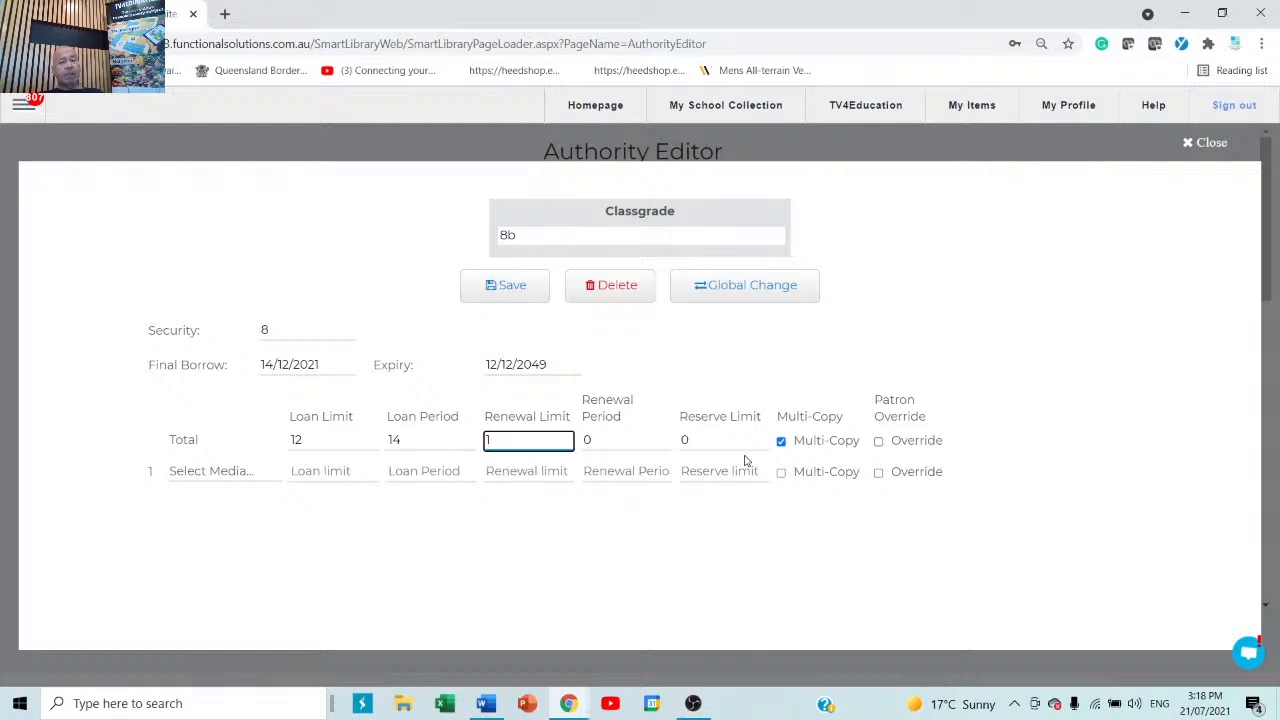
pyautogui.click(648, 443)
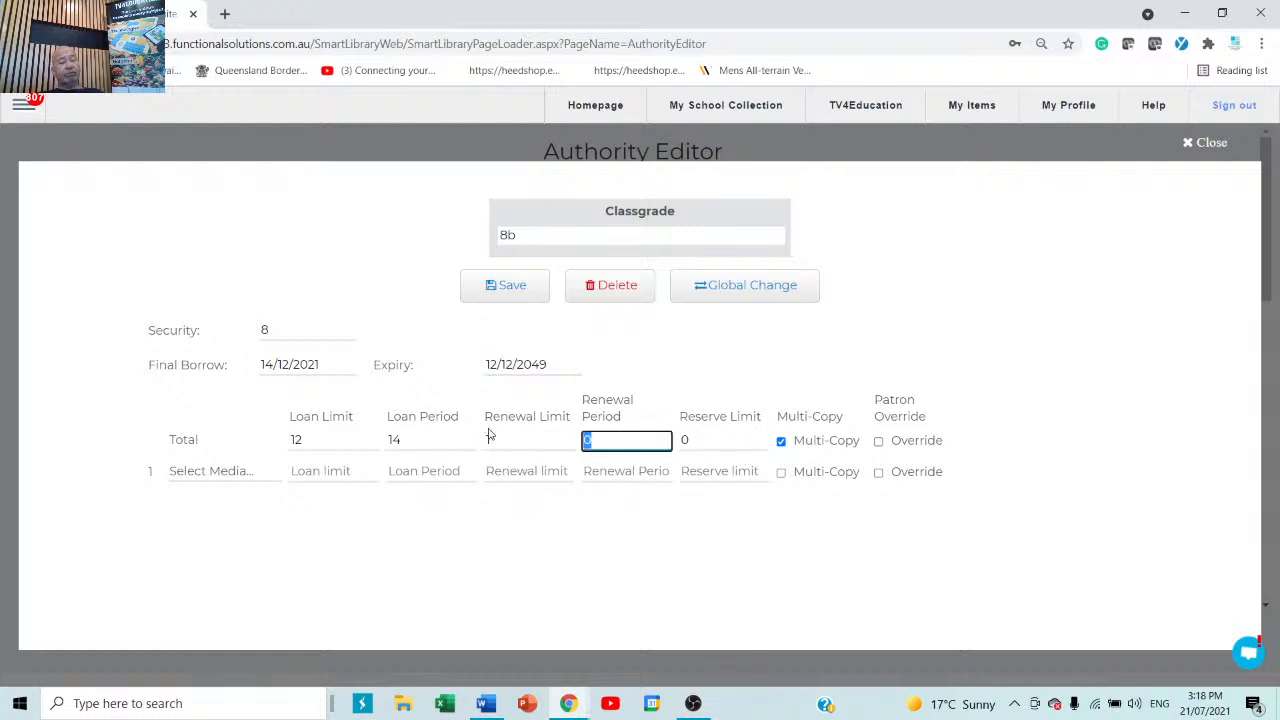
pyautogui.write('7')
# Enter 4 as the total reserve limit and leave Multi-Copy unchecked.
pyautogui.click(741, 441)
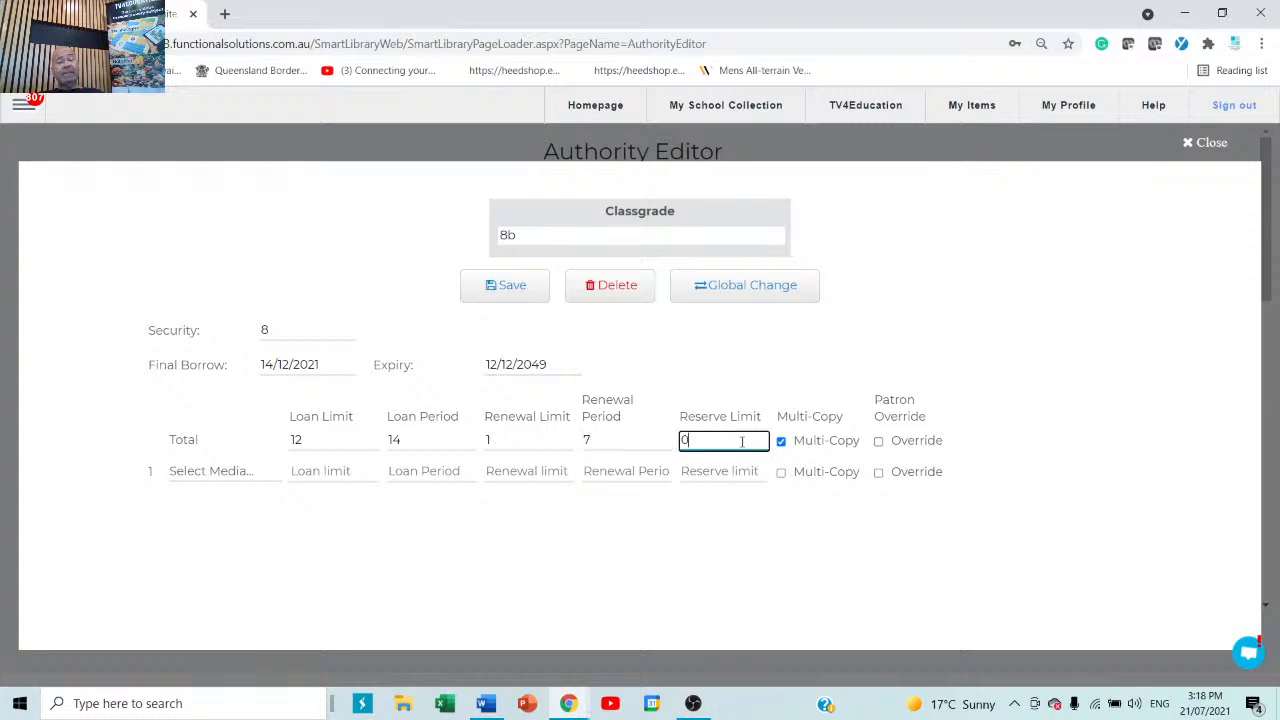
pyautogui.moveTo(741, 441); pyautogui.dragTo(633, 441)
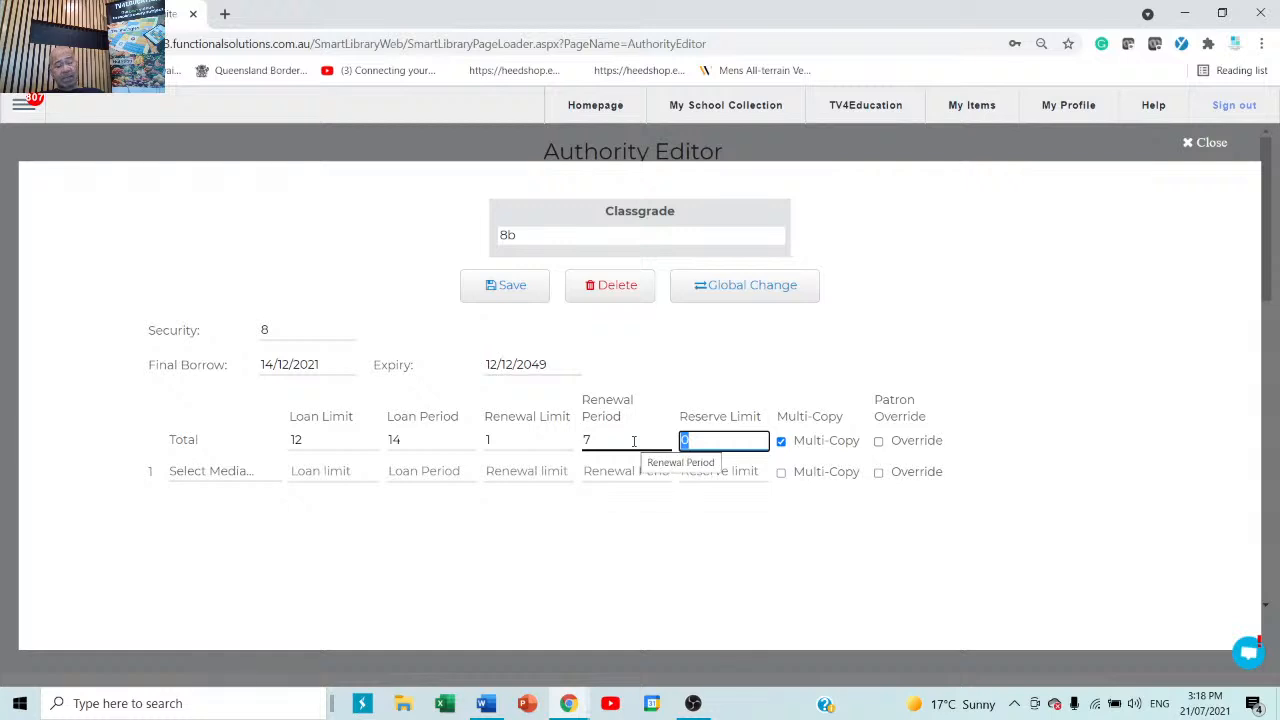
pyautogui.write('4')
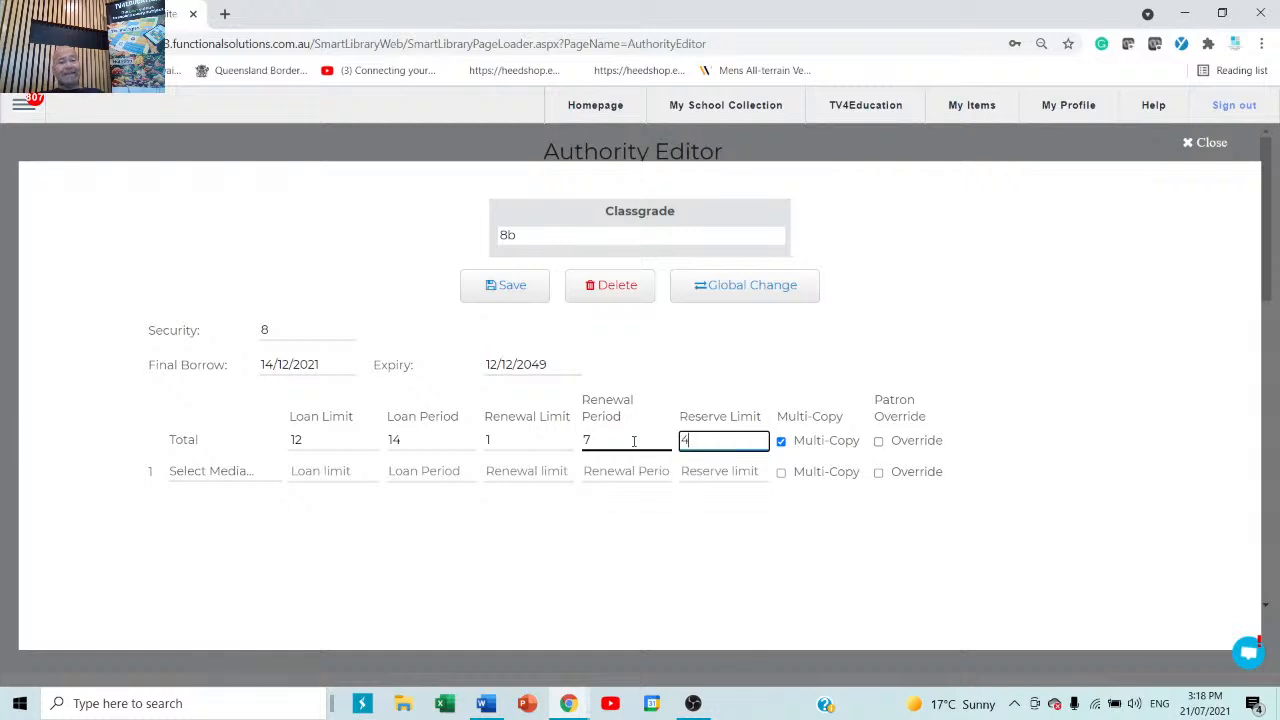
pyautogui.click(782, 445)
pyautogui.click(781, 442)
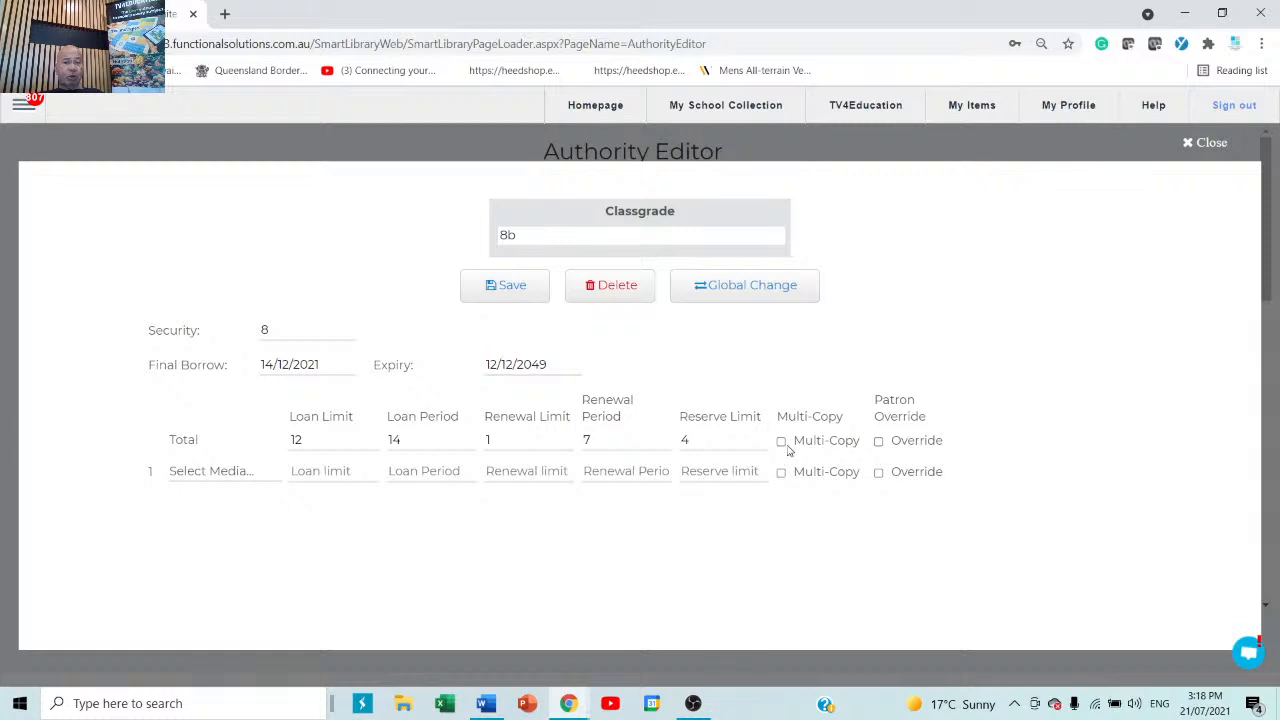
pyautogui.click(781, 444)
pyautogui.click(781, 444)
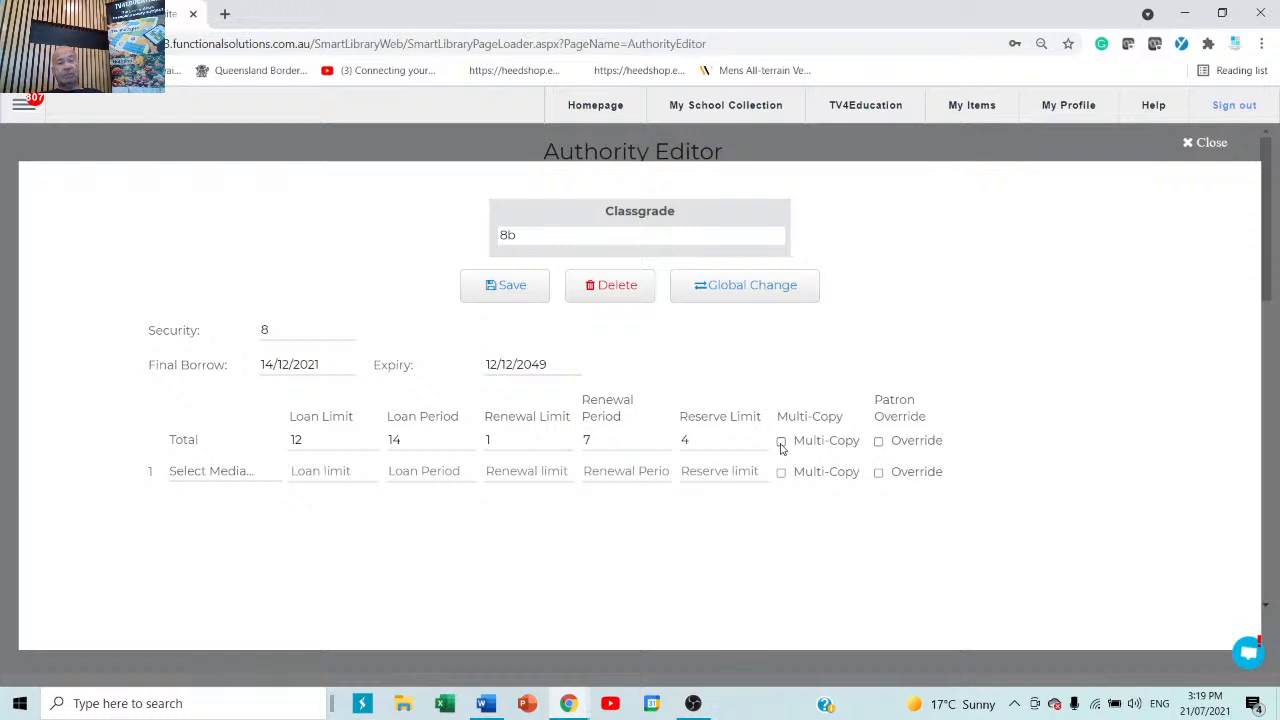
# Tick Patron Override on the 8b Total row, change loan limit 12→1000 and period 14→365, and save.
pyautogui.click(880, 446)
pyautogui.click(341, 444)
pyautogui.doubleClick(290, 440)
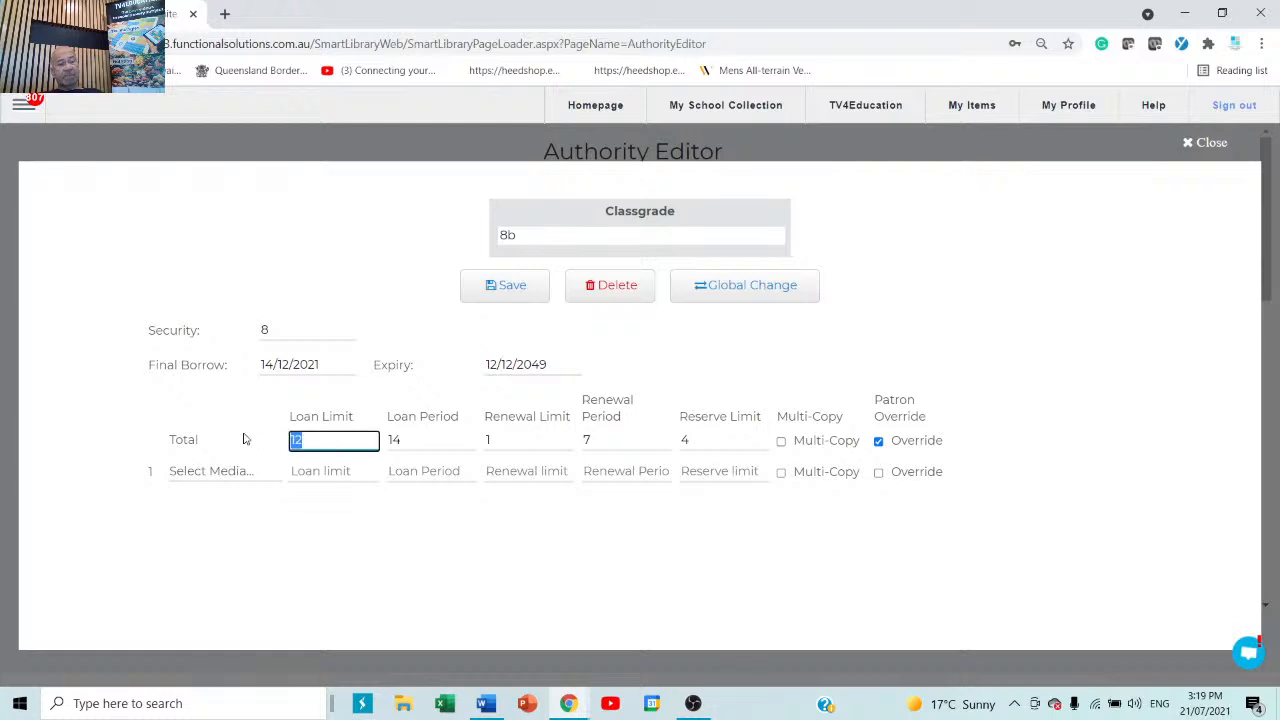
pyautogui.write('1000')
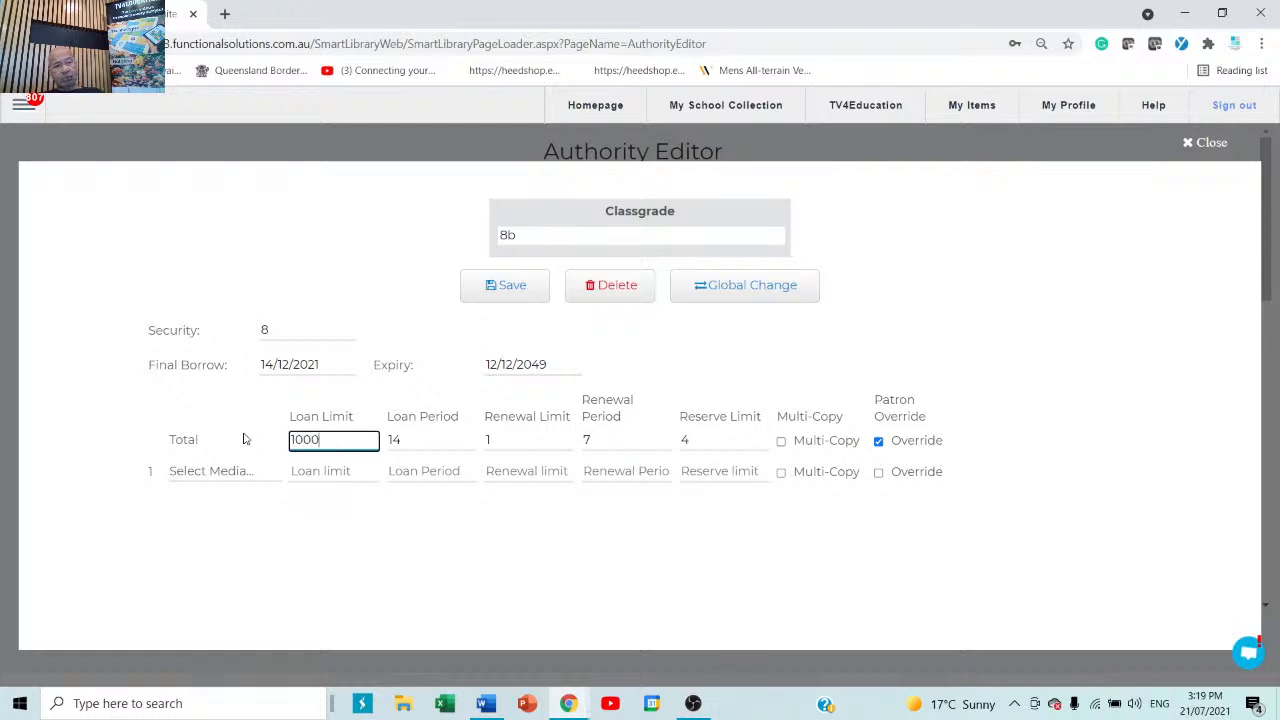
pyautogui.doubleClick(399, 446)
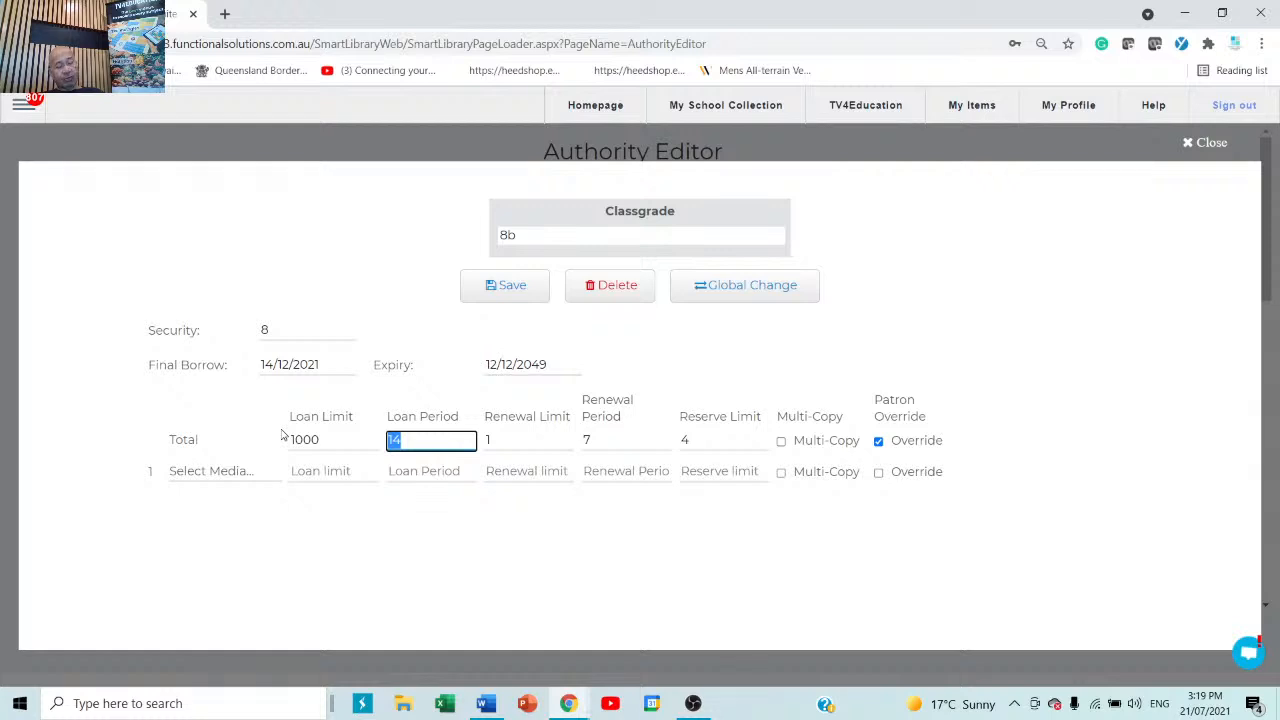
pyautogui.write('365')
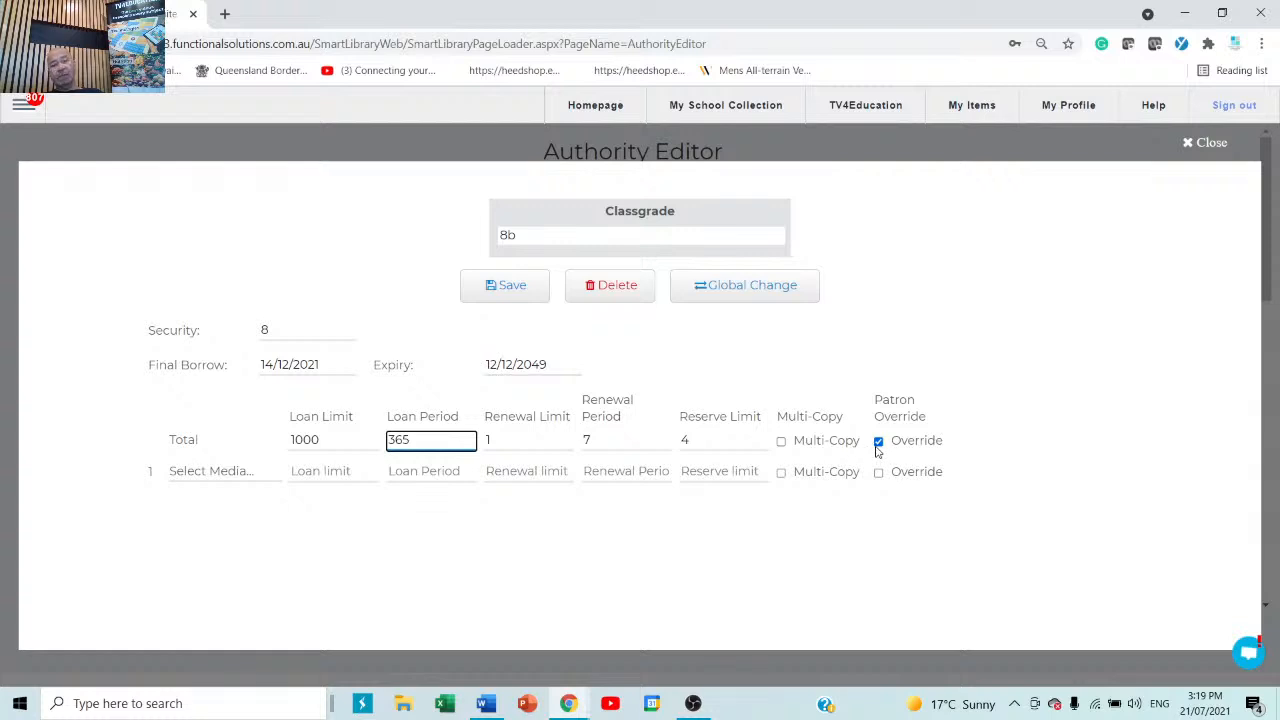
pyautogui.click(510, 296)
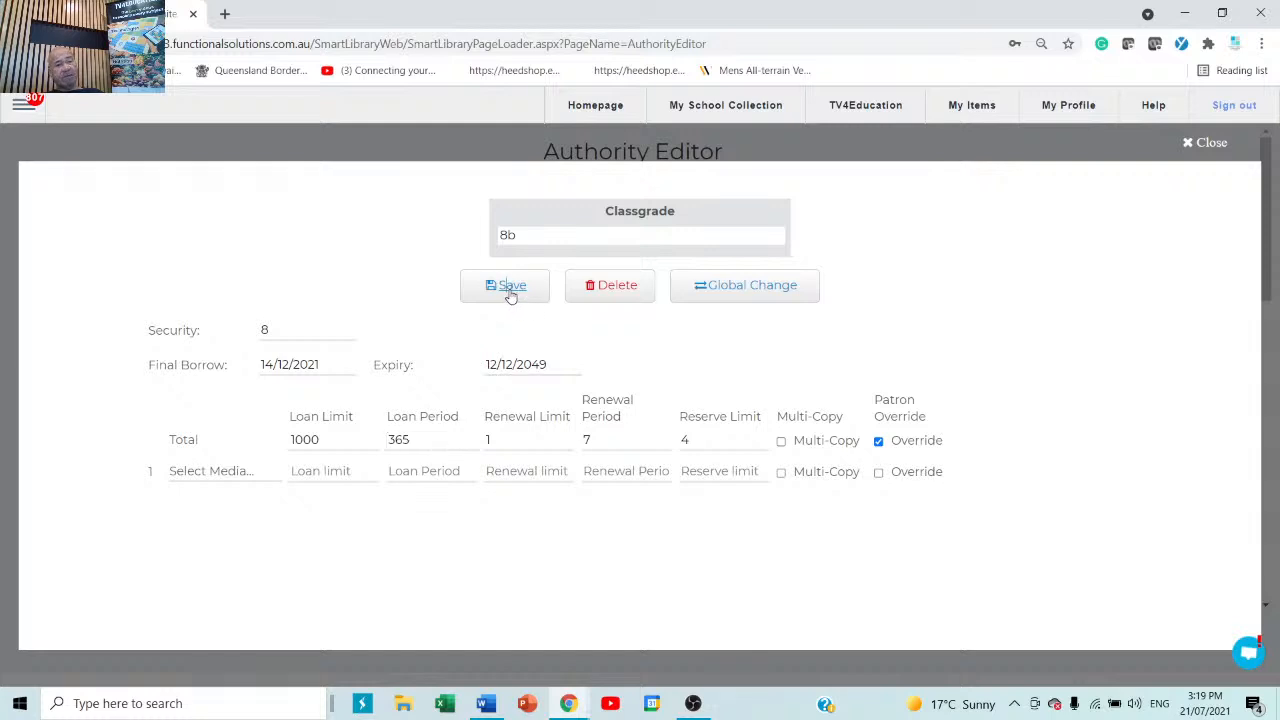
# Close the 8b settings and open class grade 12's loan settings (loan limit 5, period 14).
pyautogui.click(1211, 146)
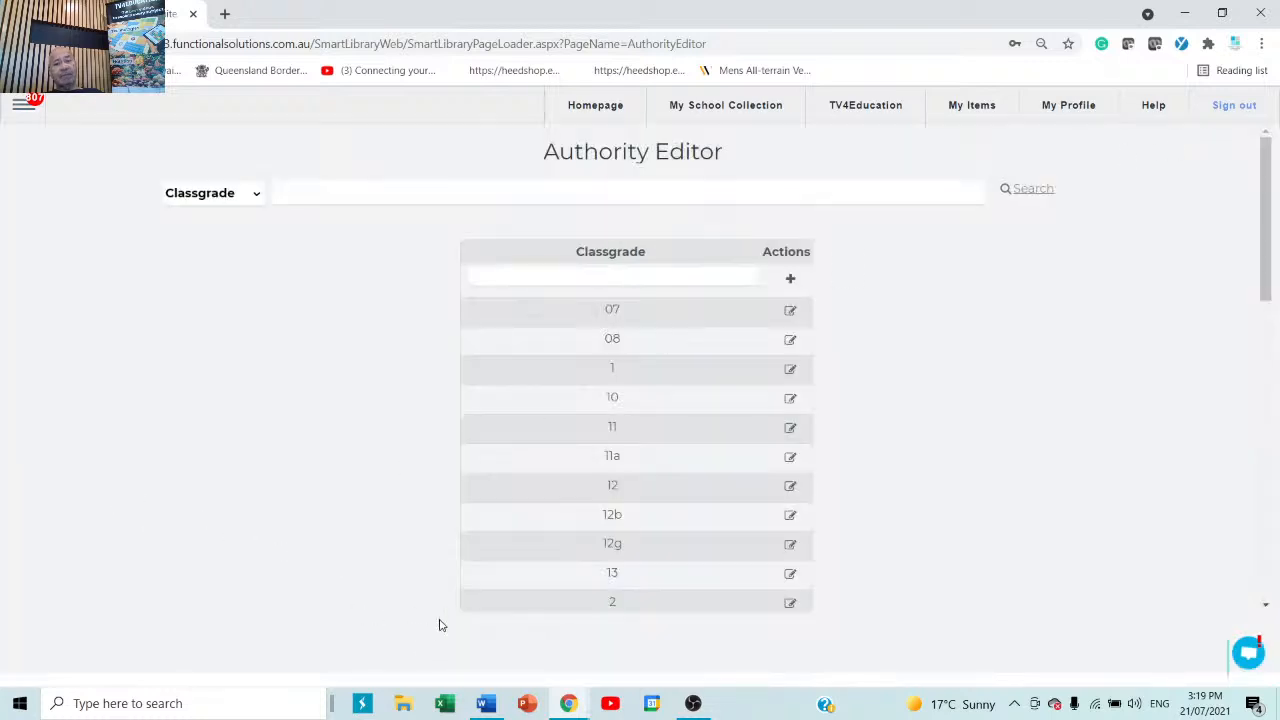
pyautogui.scroll(-3, 460, 580)
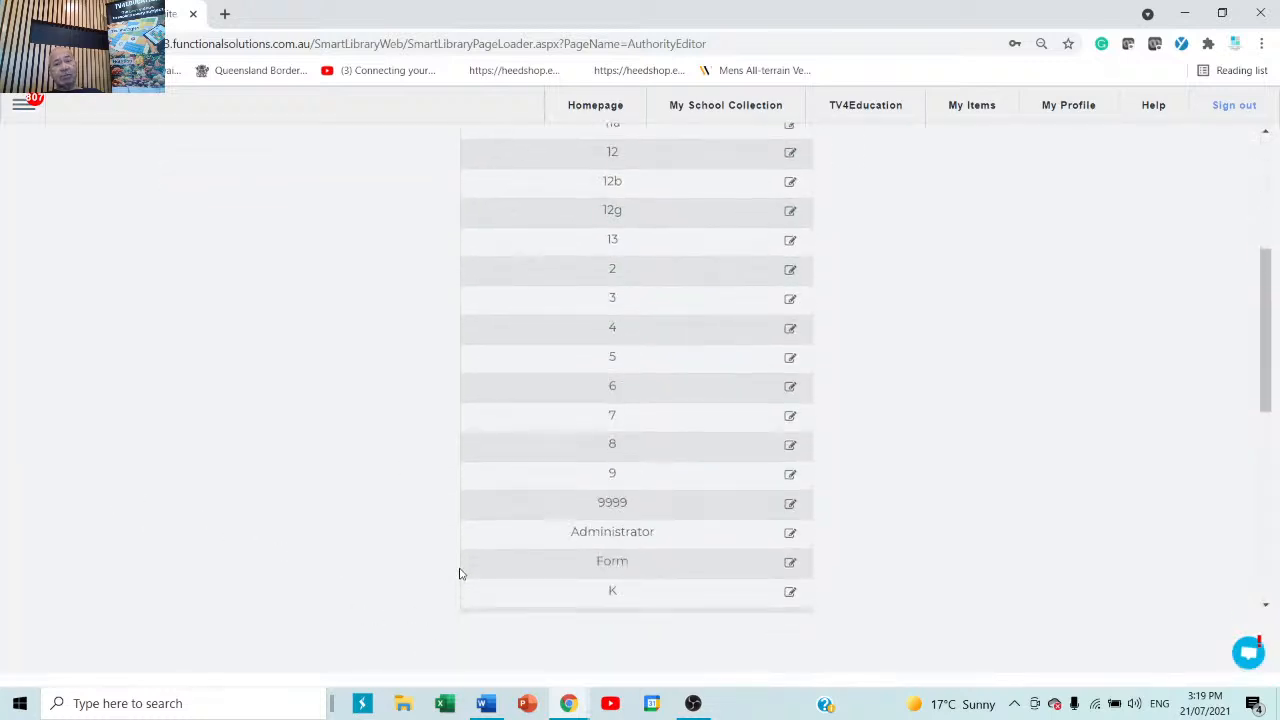
pyautogui.scroll(3, 460, 573)
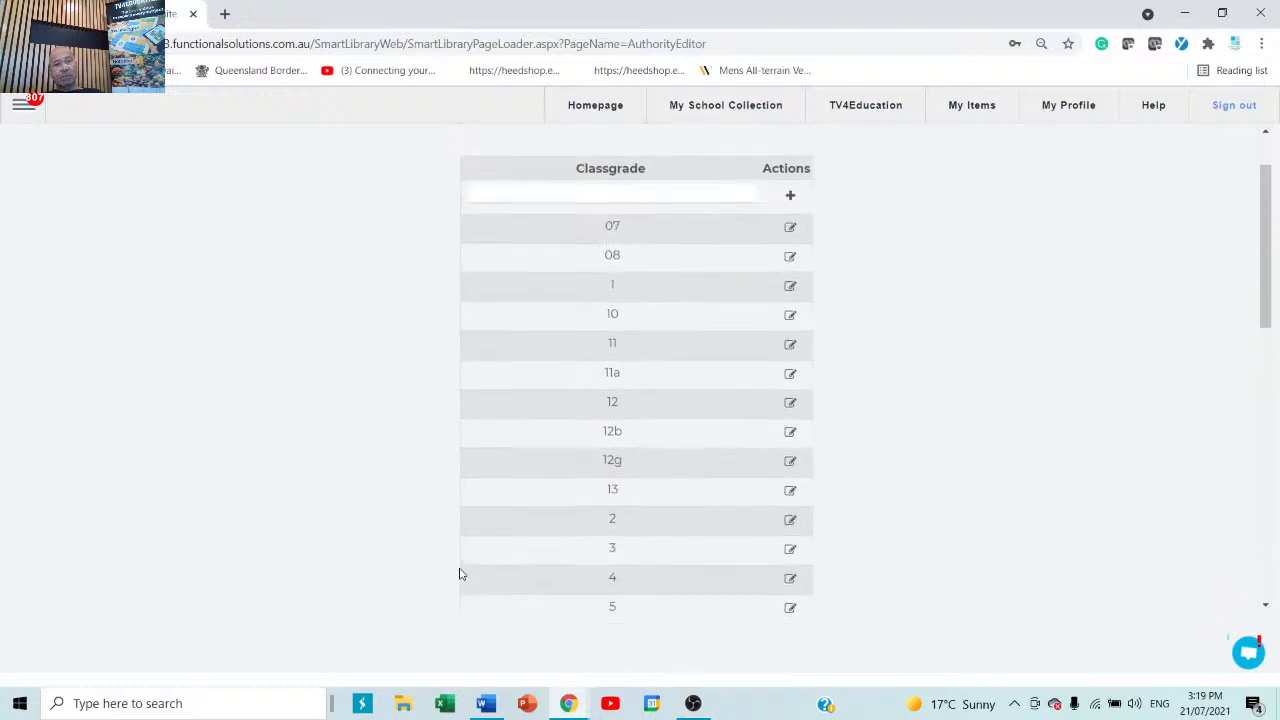
pyautogui.scroll(1, 460, 573)
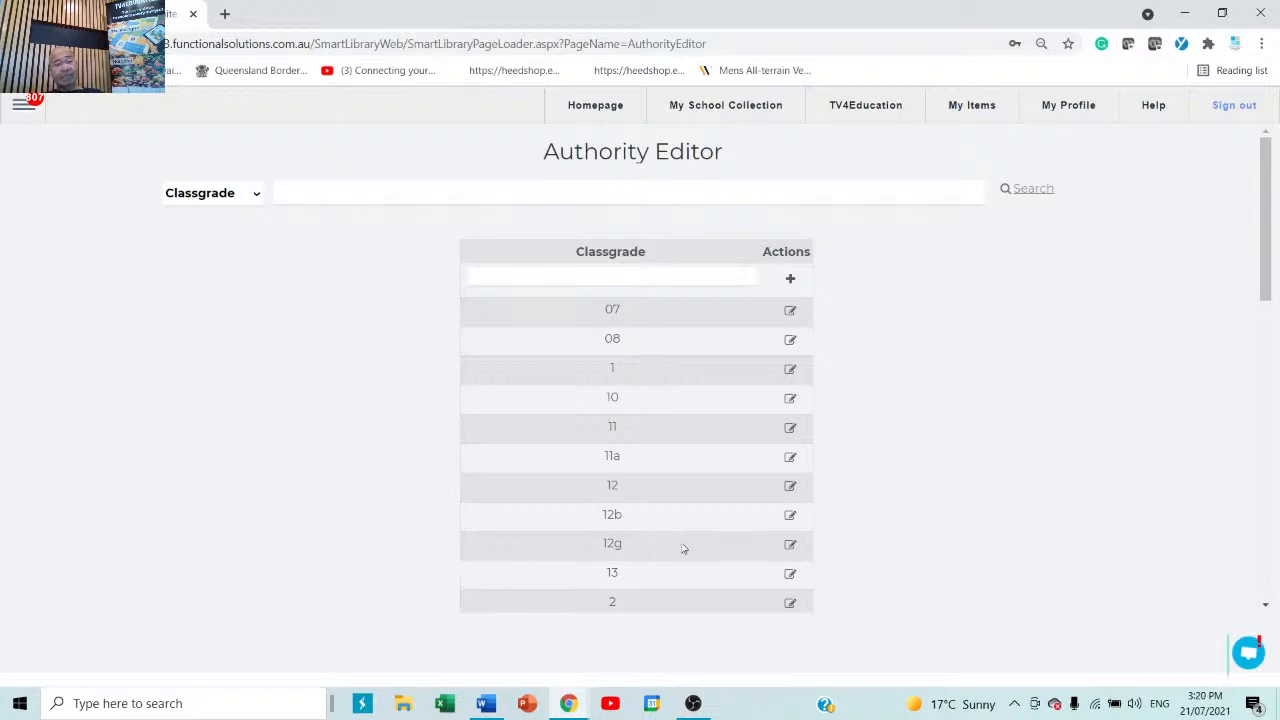
pyautogui.click(790, 487)
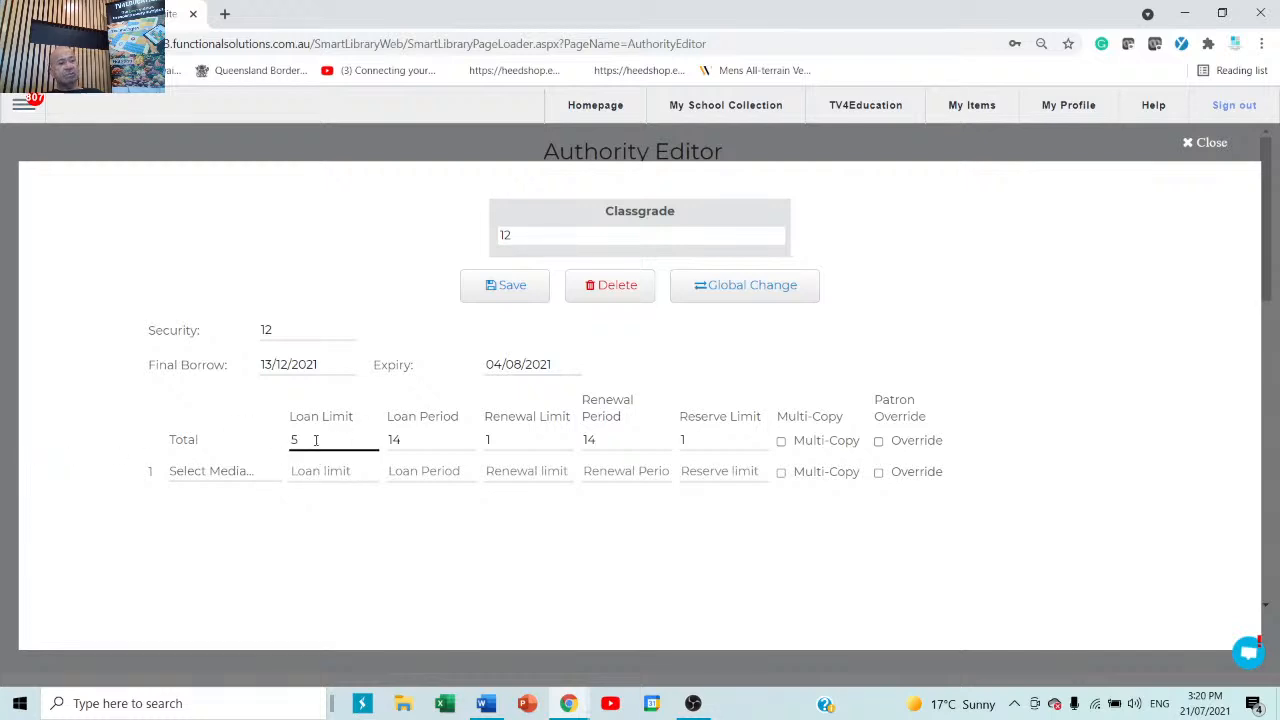
# Close class grade 12's settings and open Patron Management on the Library Admin record.
pyautogui.click(1187, 145)
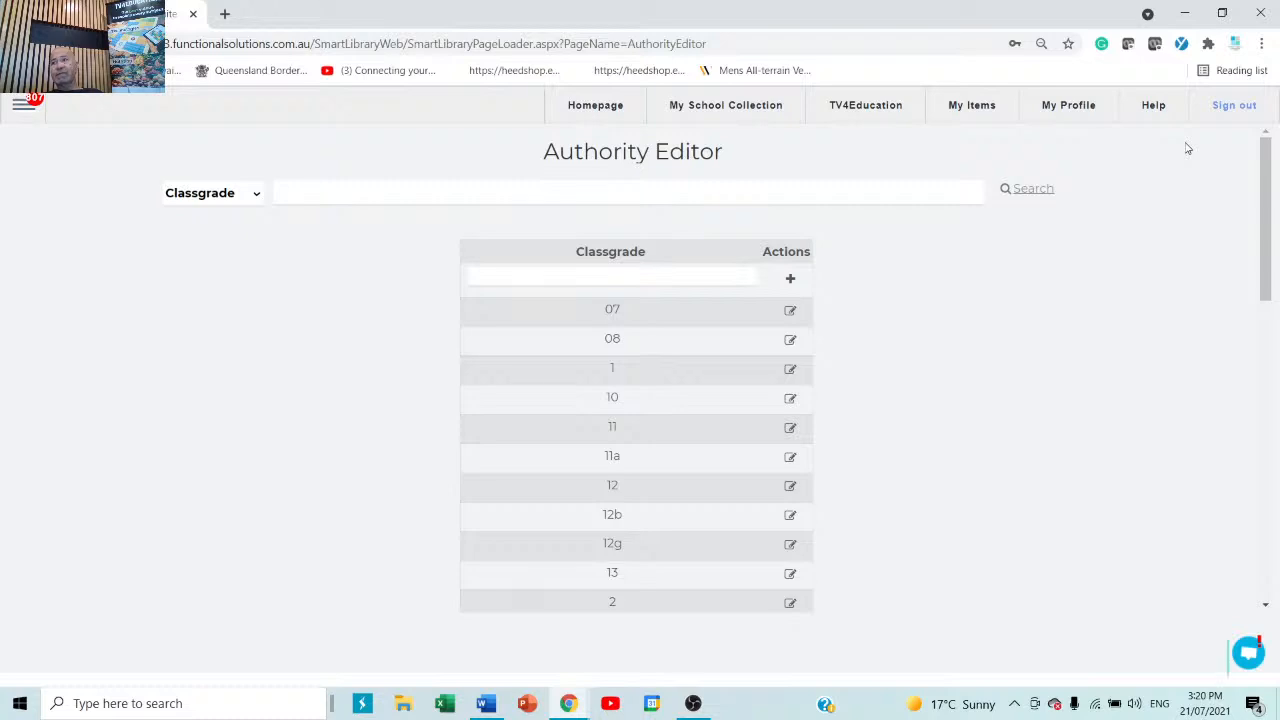
pyautogui.click(16, 108)
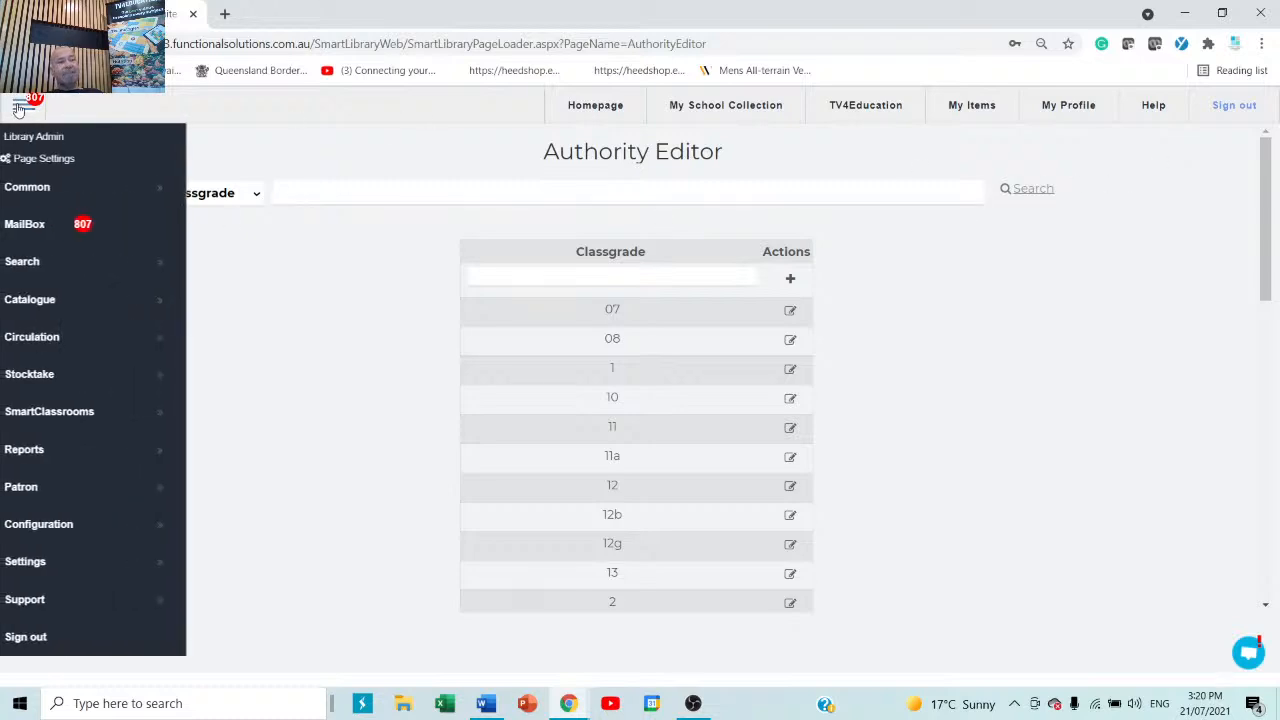
pyautogui.click(60, 490)
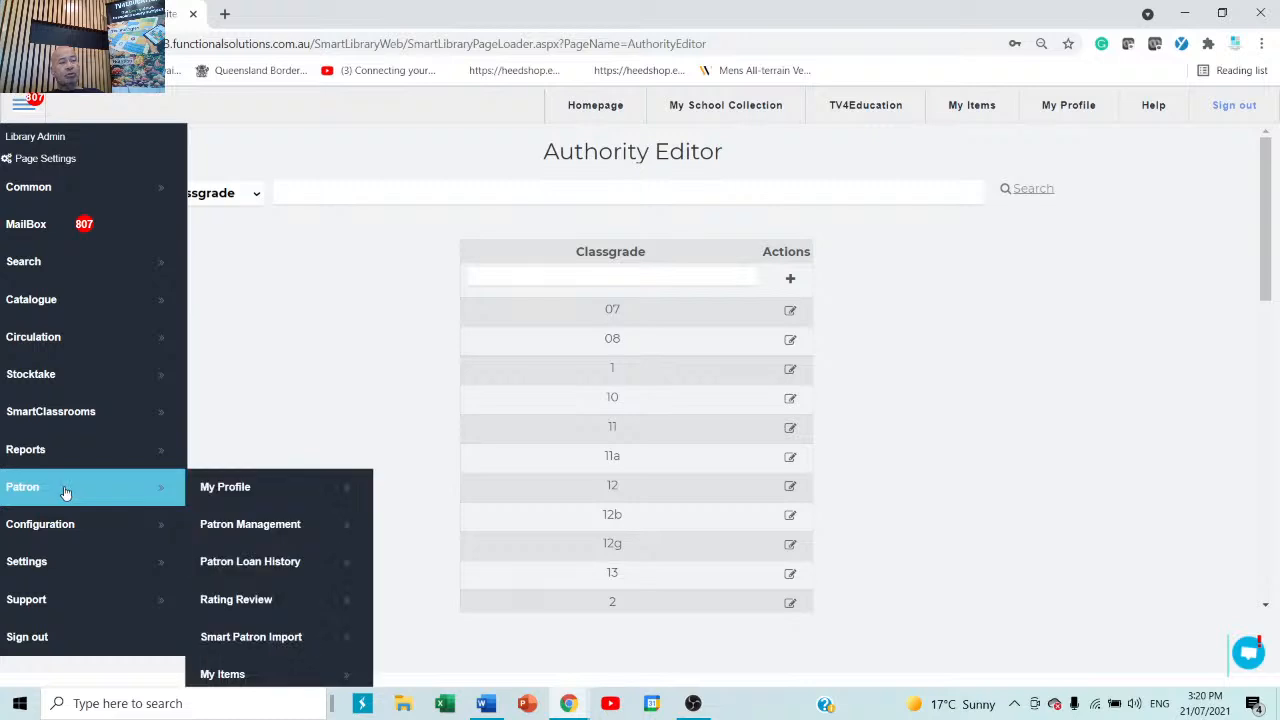
pyautogui.click(285, 539)
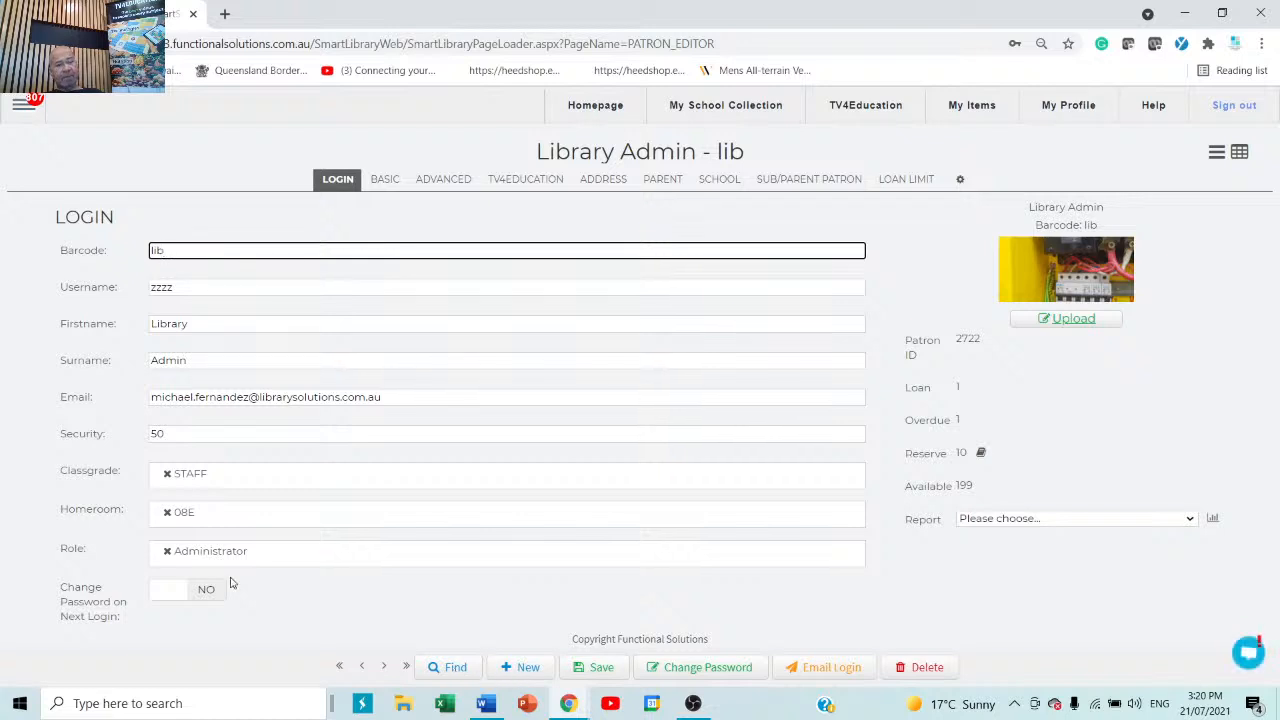
# Change the admin patron's class grade from STAFF to 10, then reopen the class grade list.
pyautogui.click(225, 485)
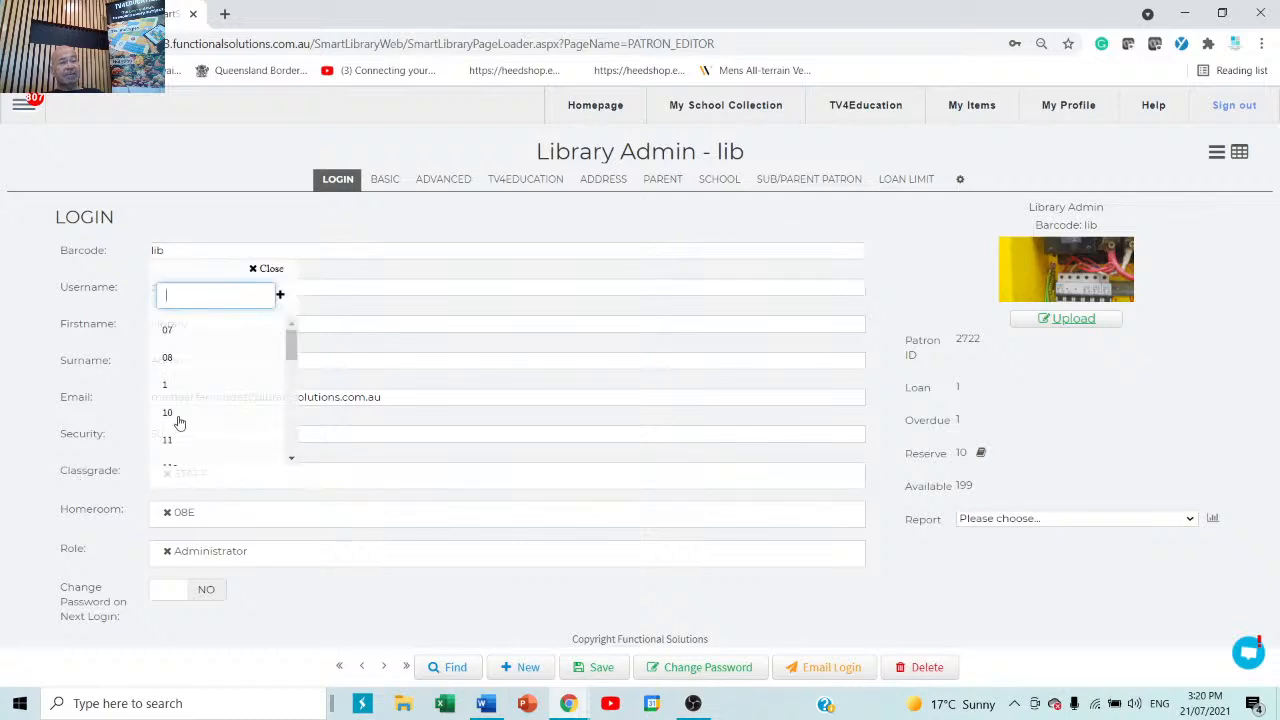
pyautogui.click(178, 418)
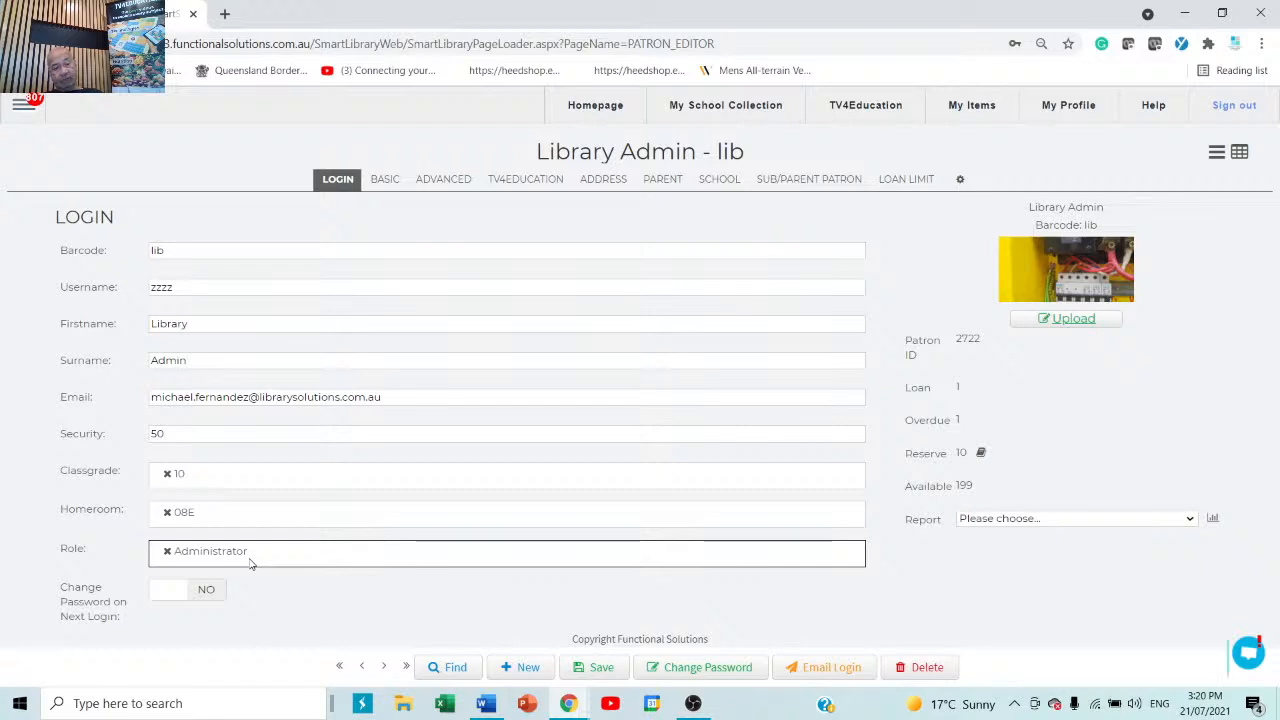
pyautogui.click(283, 579)
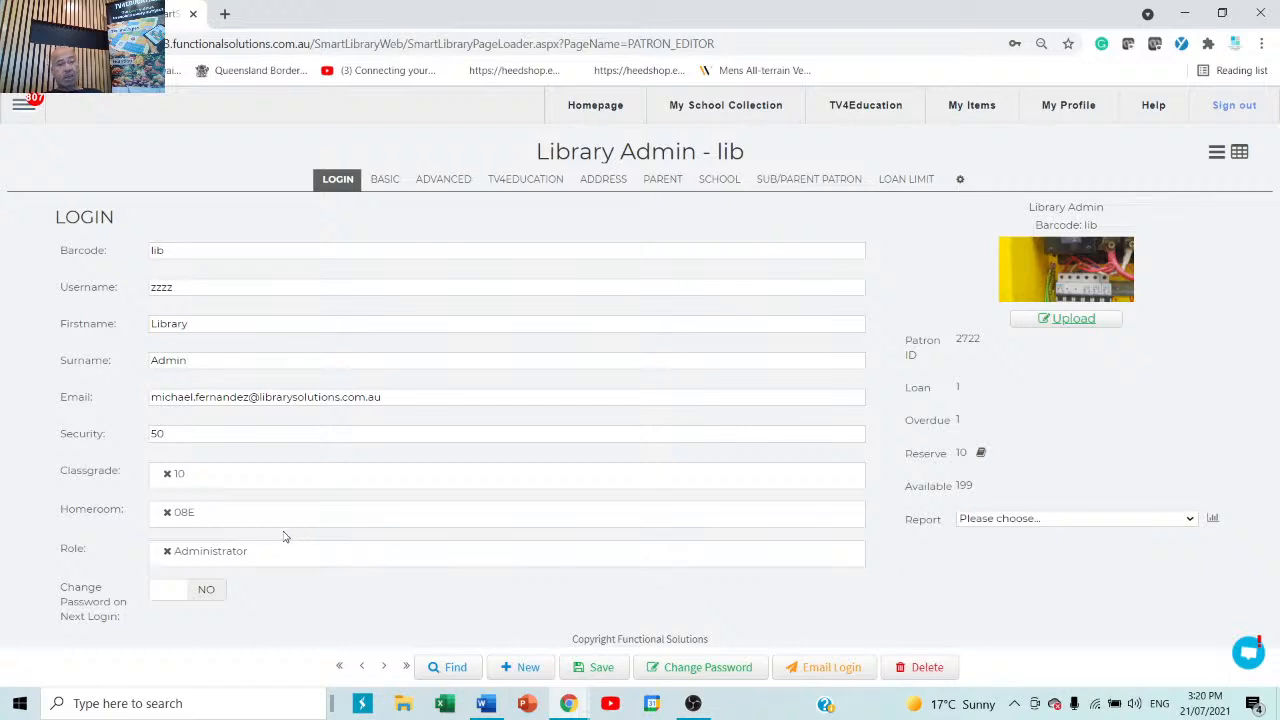
pyautogui.click(212, 484)
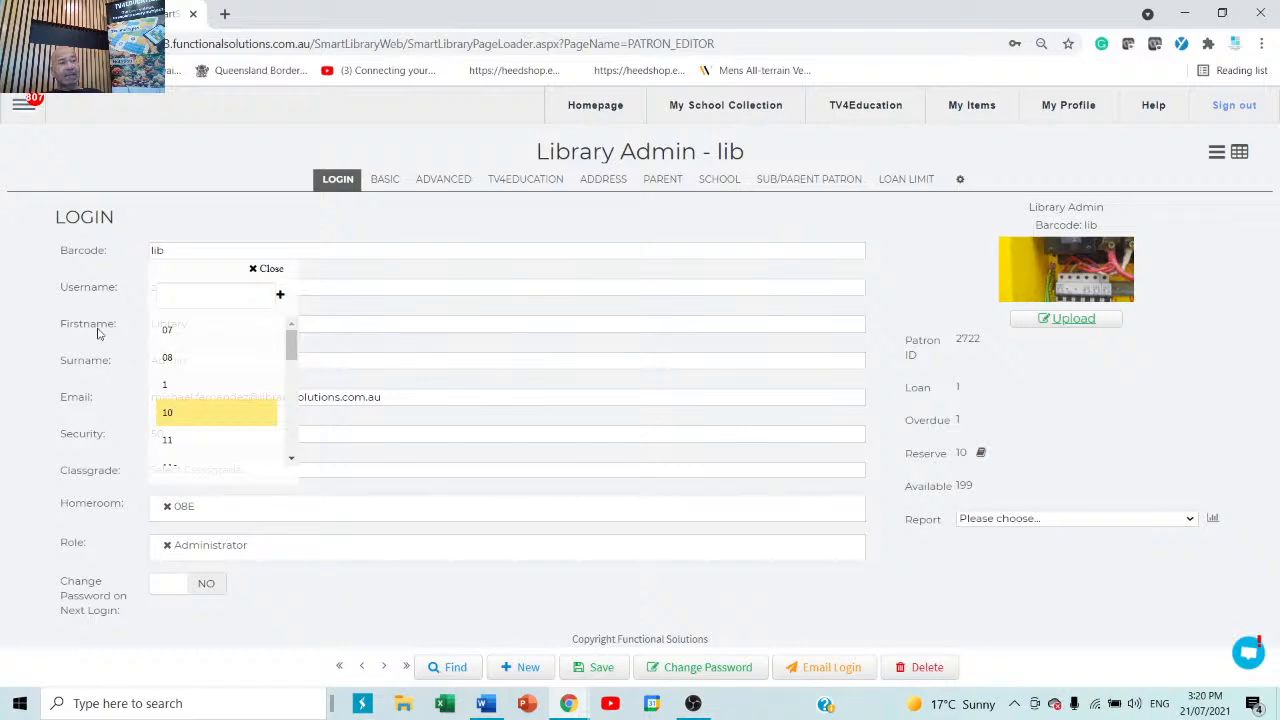
pyautogui.click(22, 105)
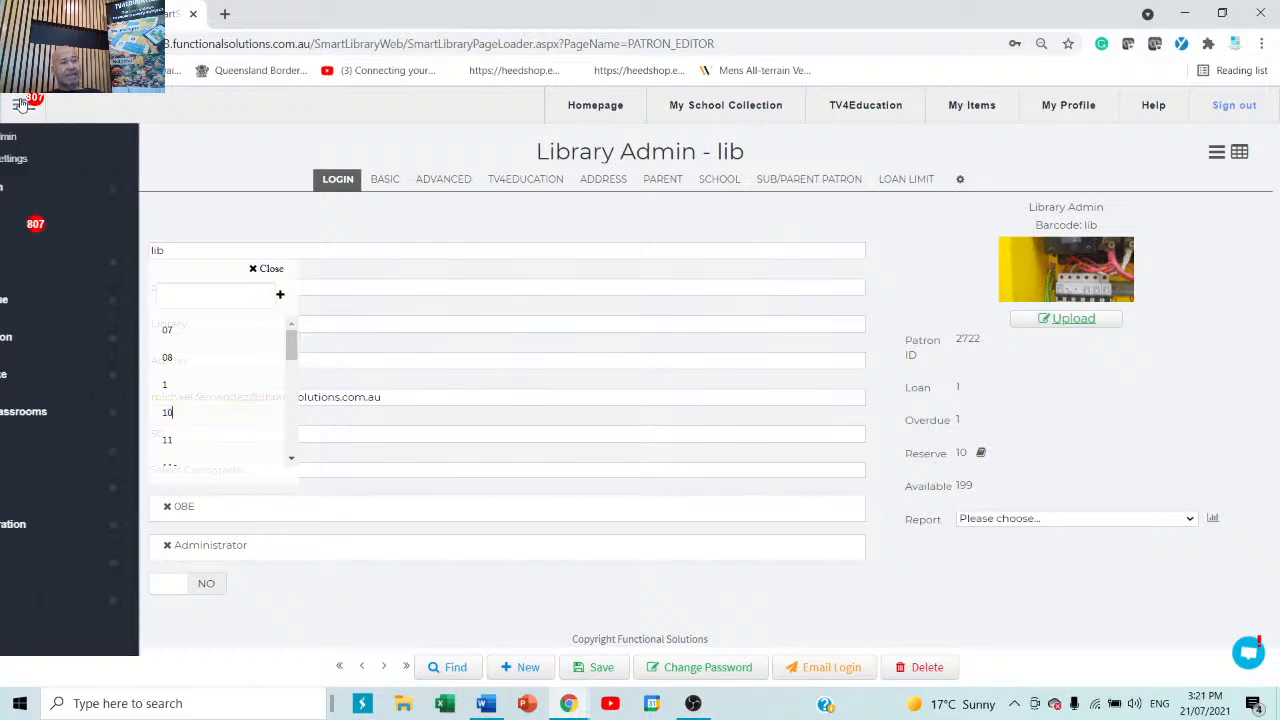
# Open the Authority Editor and switch it to the Classgrade entries (07, 08, 11a, 12b).
pyautogui.click(100, 524)
pyautogui.click(268, 601)
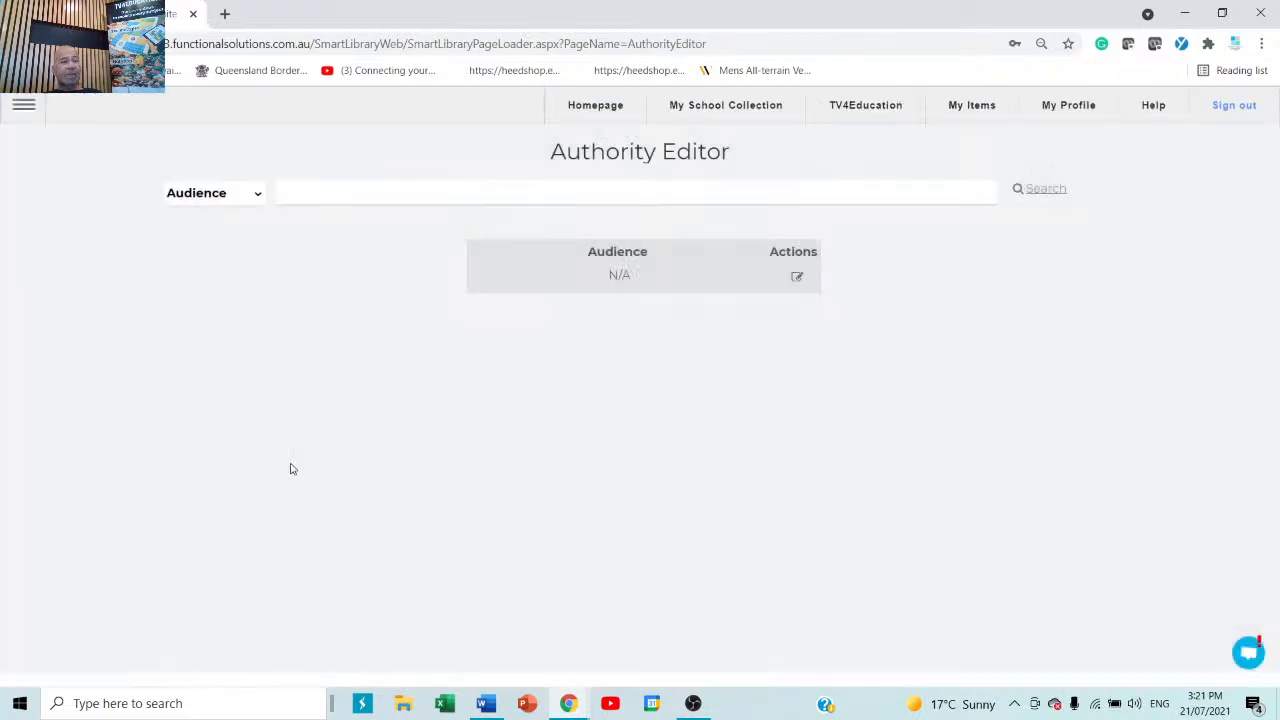
pyautogui.click(255, 199)
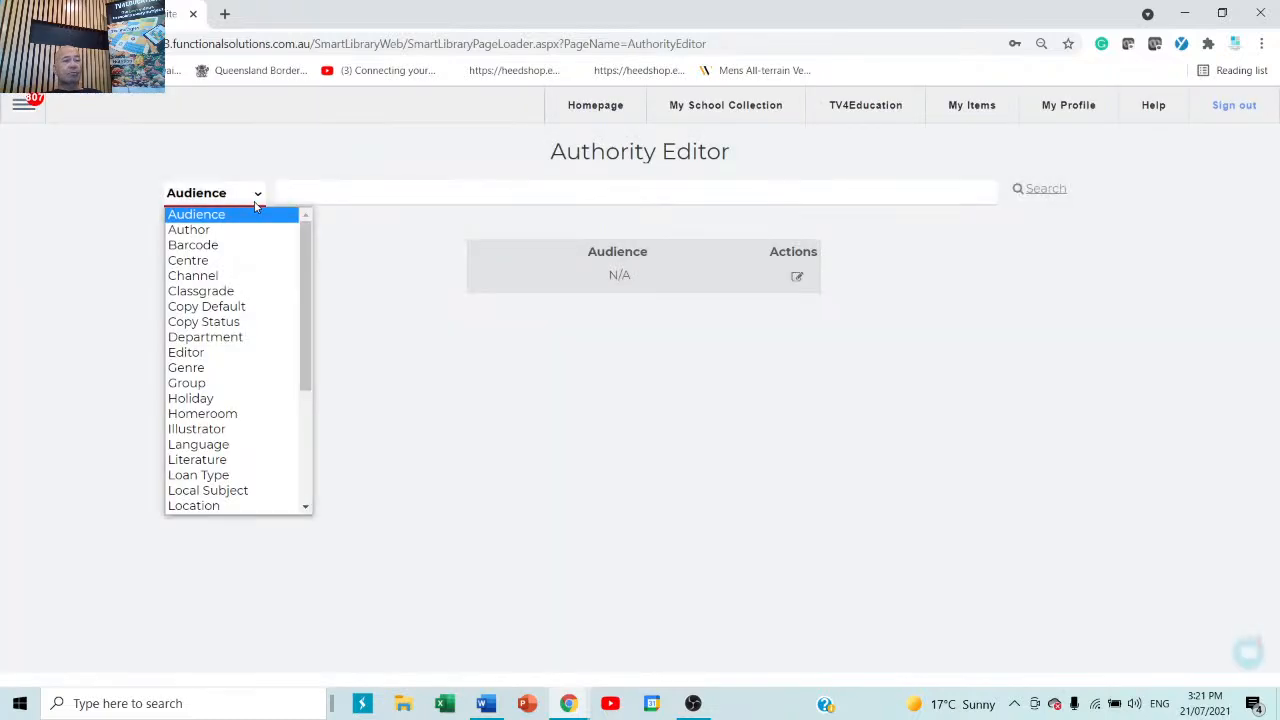
pyautogui.click(229, 291)
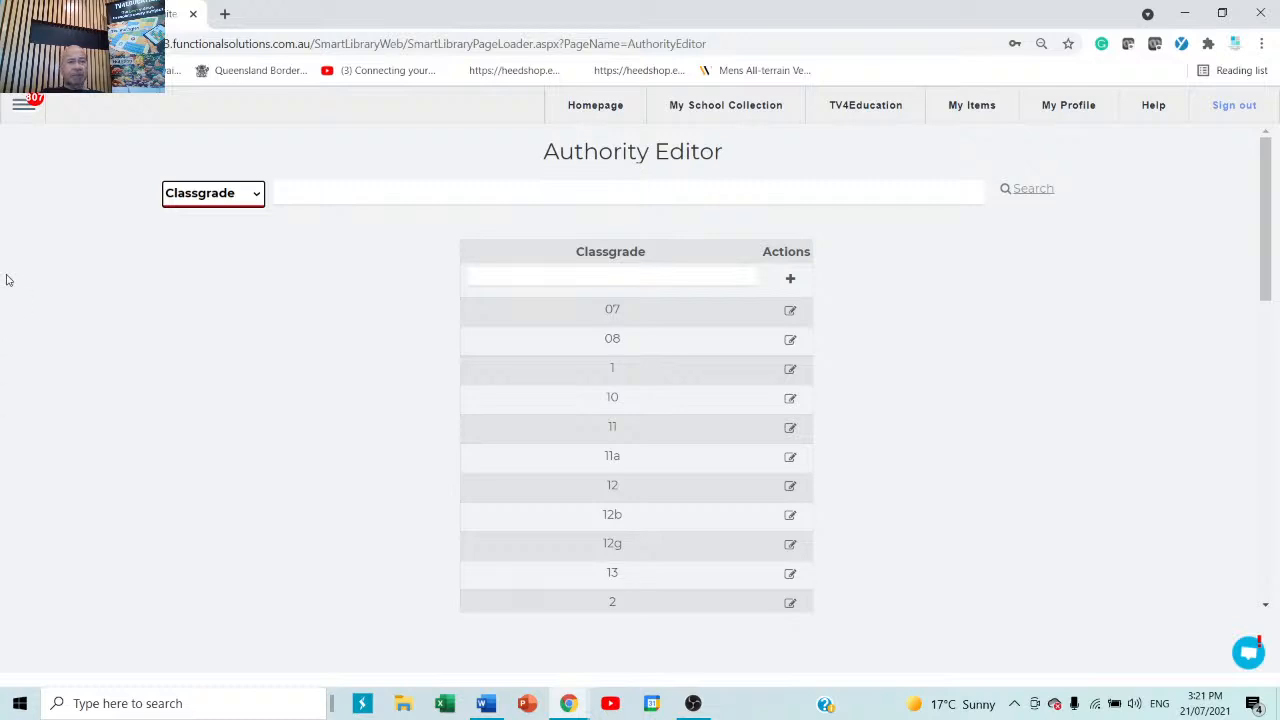
pyautogui.click(24, 104)
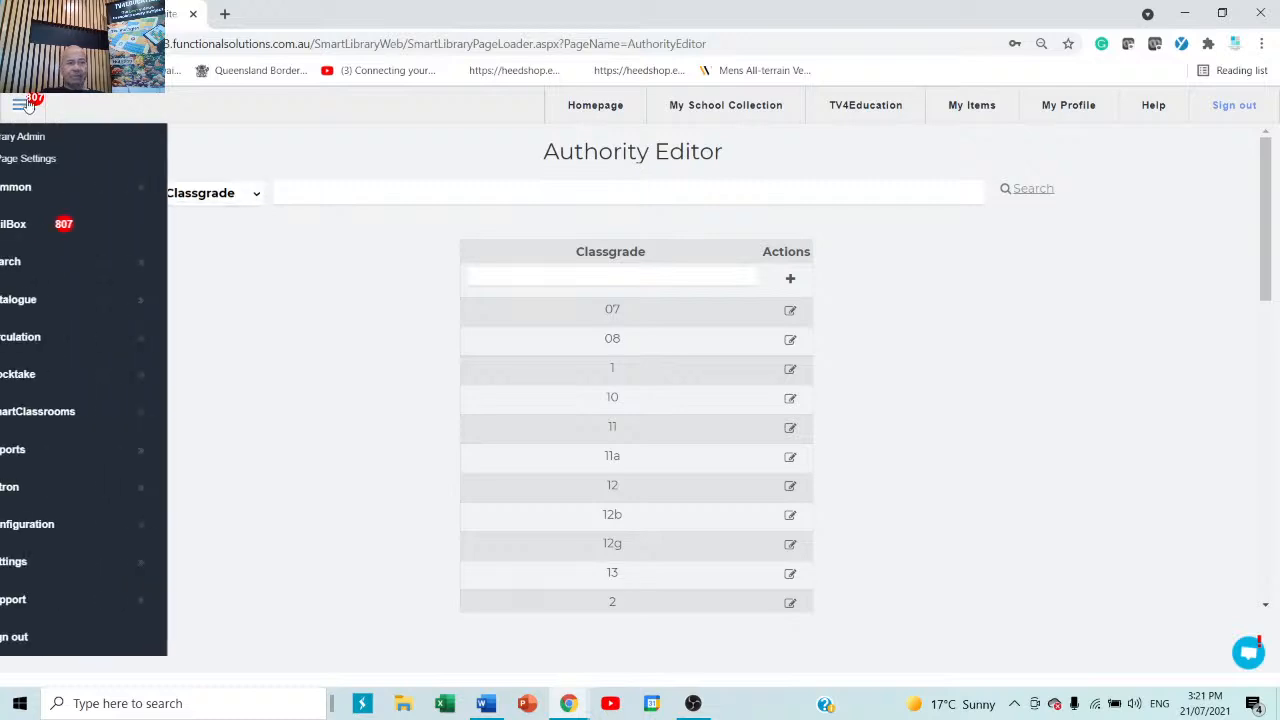
# Open Patron Management, step forward two records, and delete the current student patron.
pyautogui.click(64, 497)
pyautogui.click(290, 535)
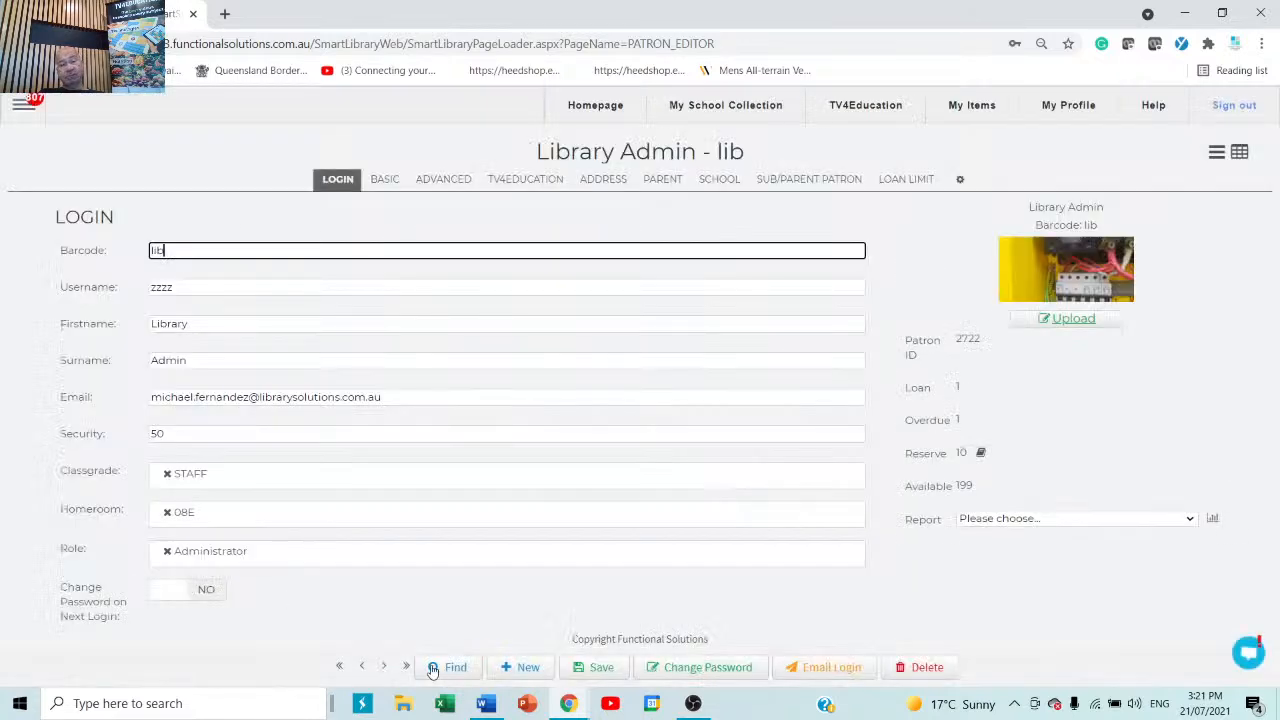
pyautogui.click(383, 668)
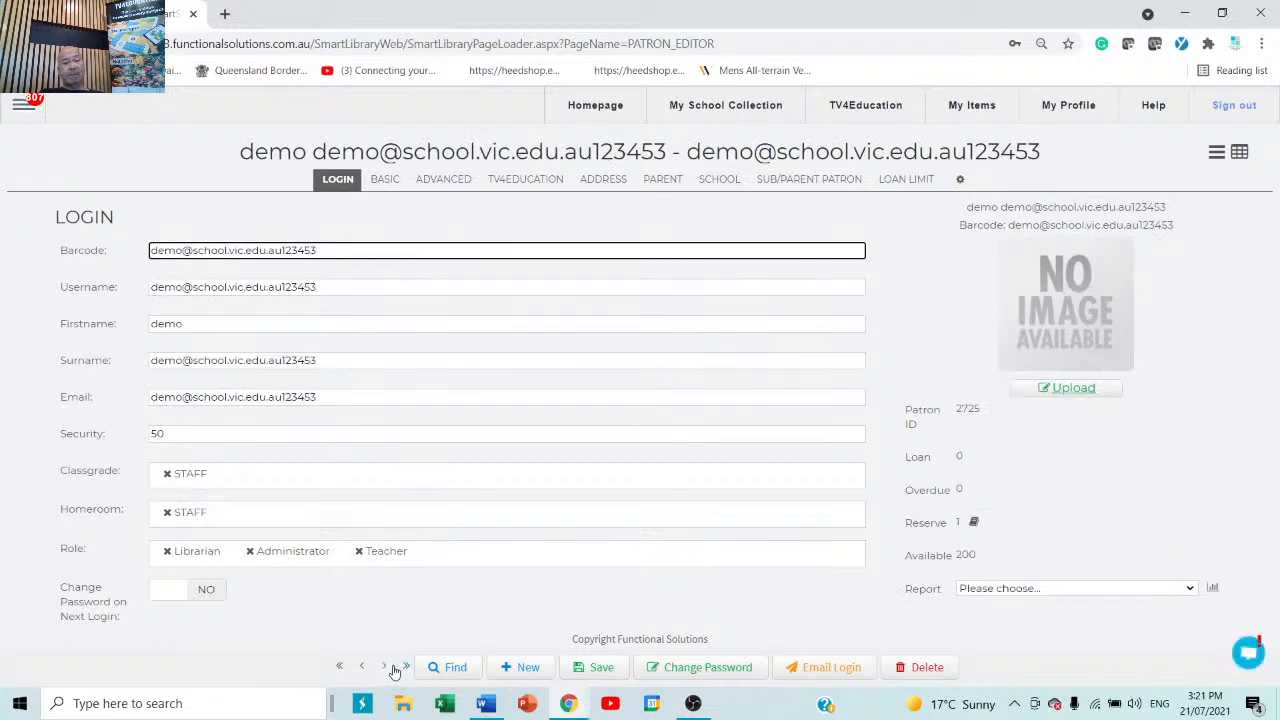
pyautogui.click(406, 667)
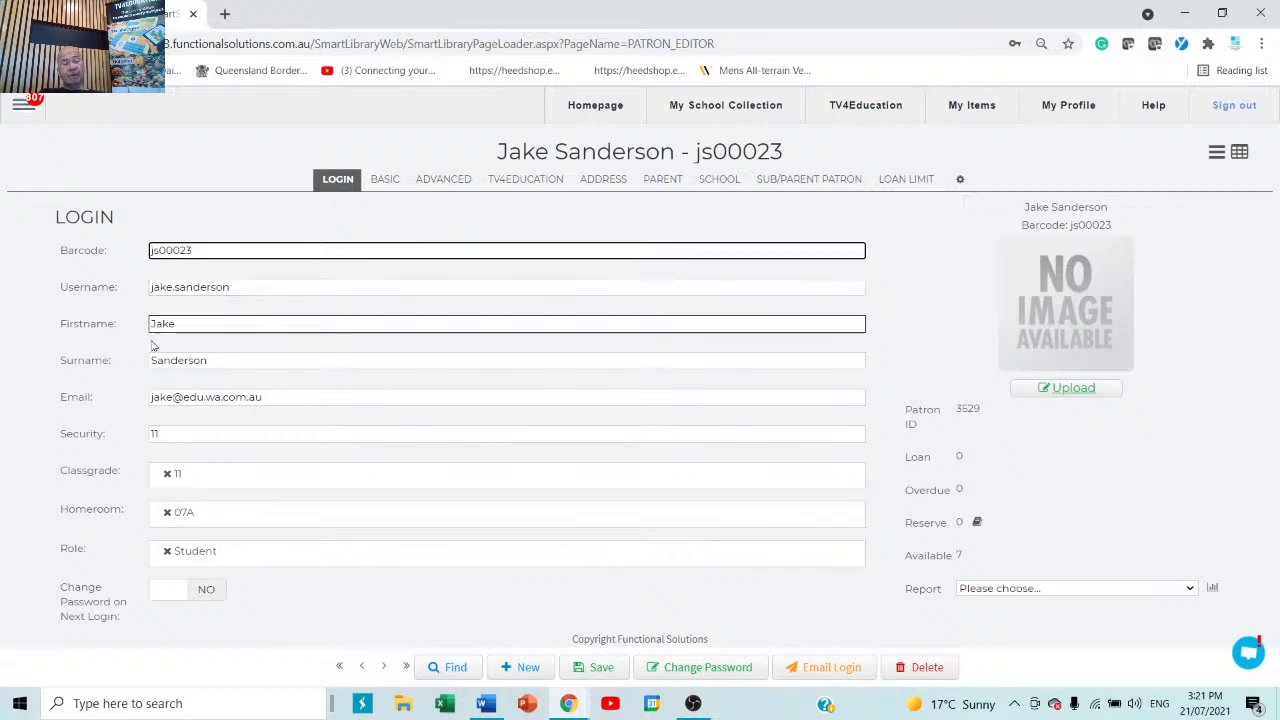
pyautogui.click(927, 668)
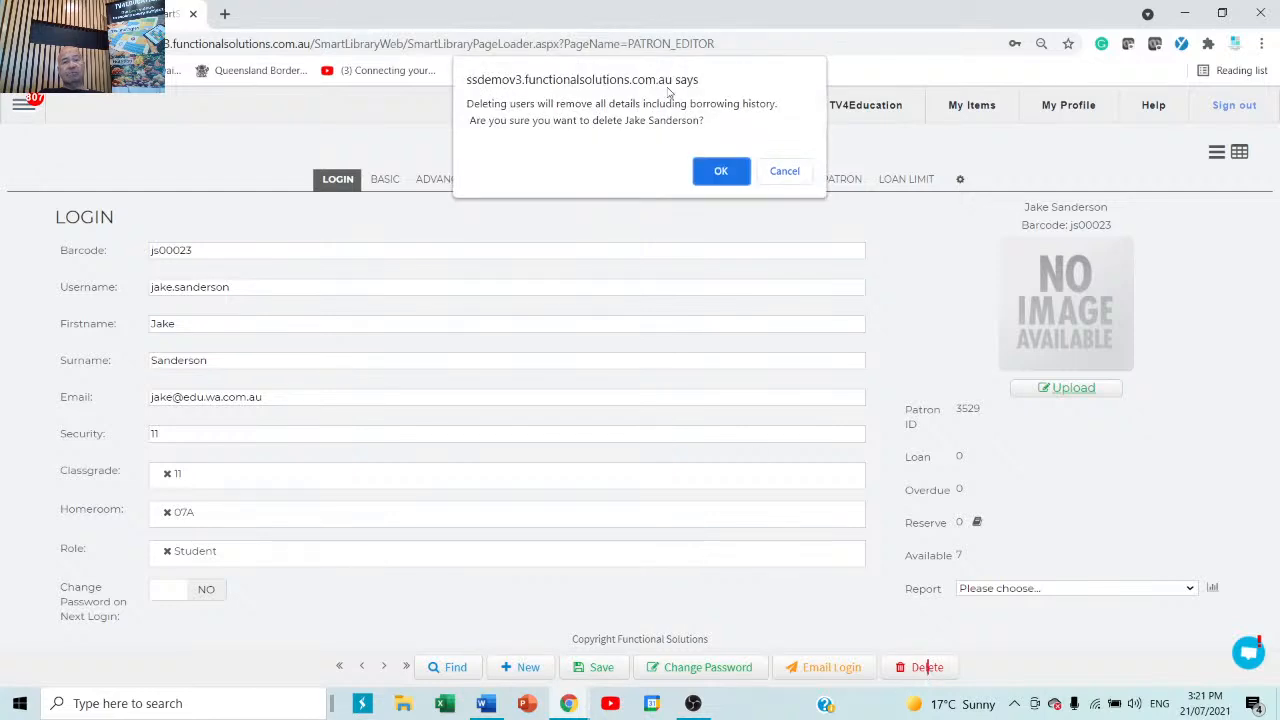
pyautogui.click(720, 172)
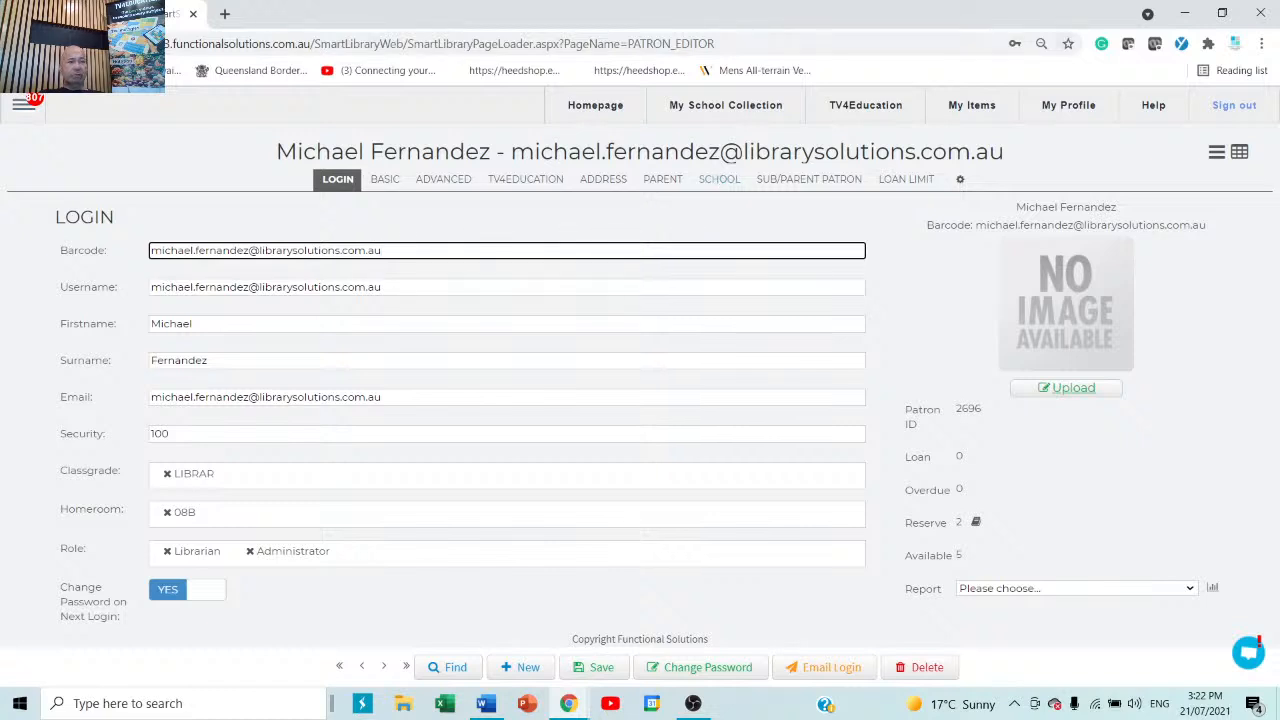
# Open the Catalogue Editor and start a new blank title record with Book ID 0.
pyautogui.click(22, 104)
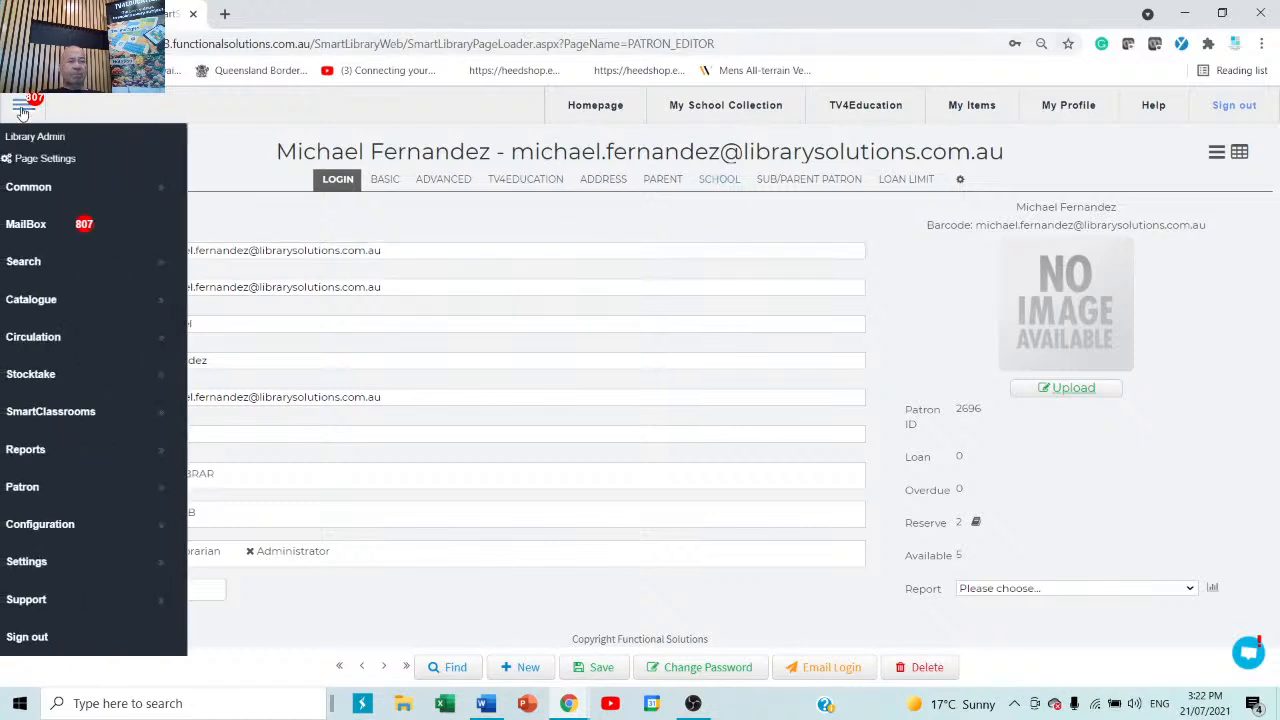
pyautogui.click(52, 308)
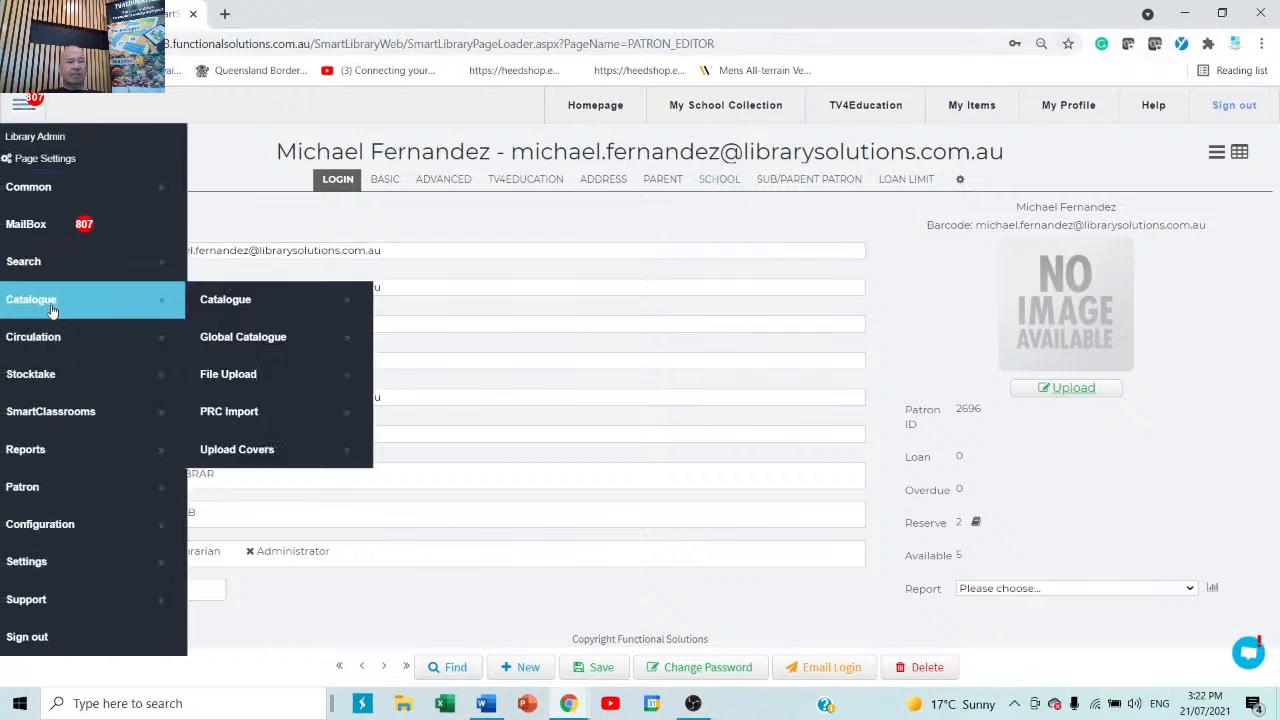
pyautogui.click(274, 302)
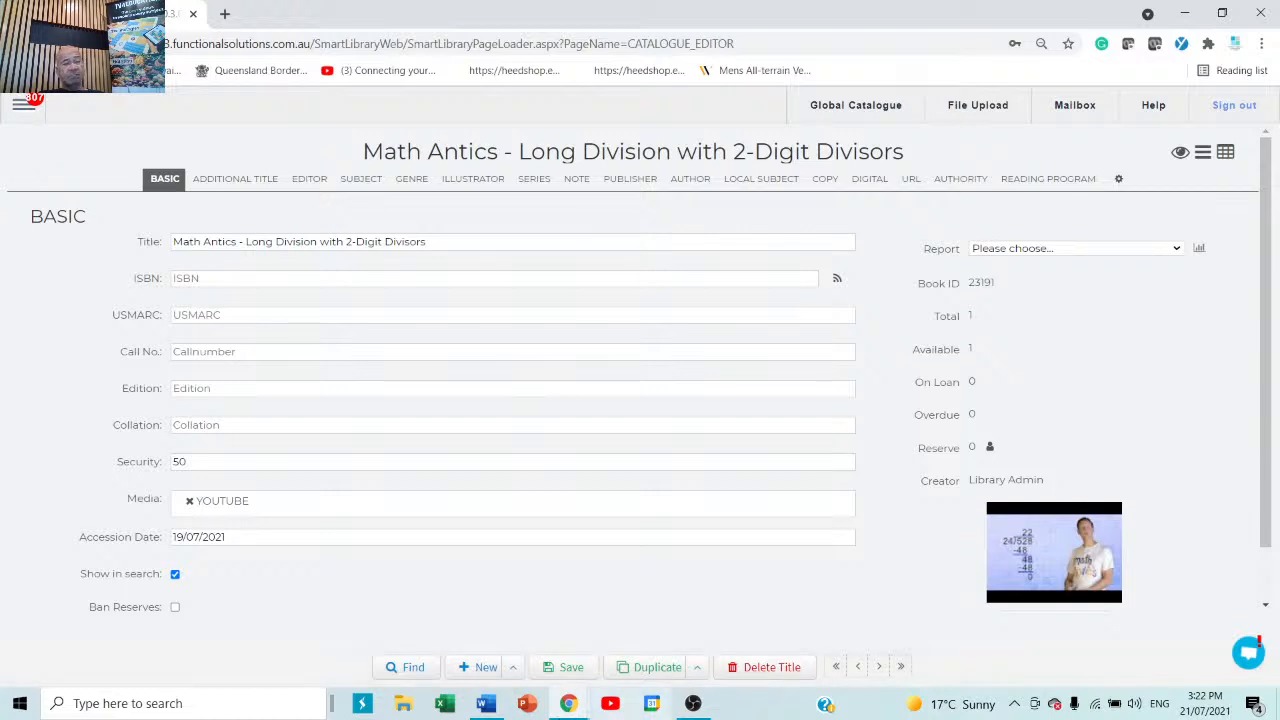
pyautogui.click(484, 667)
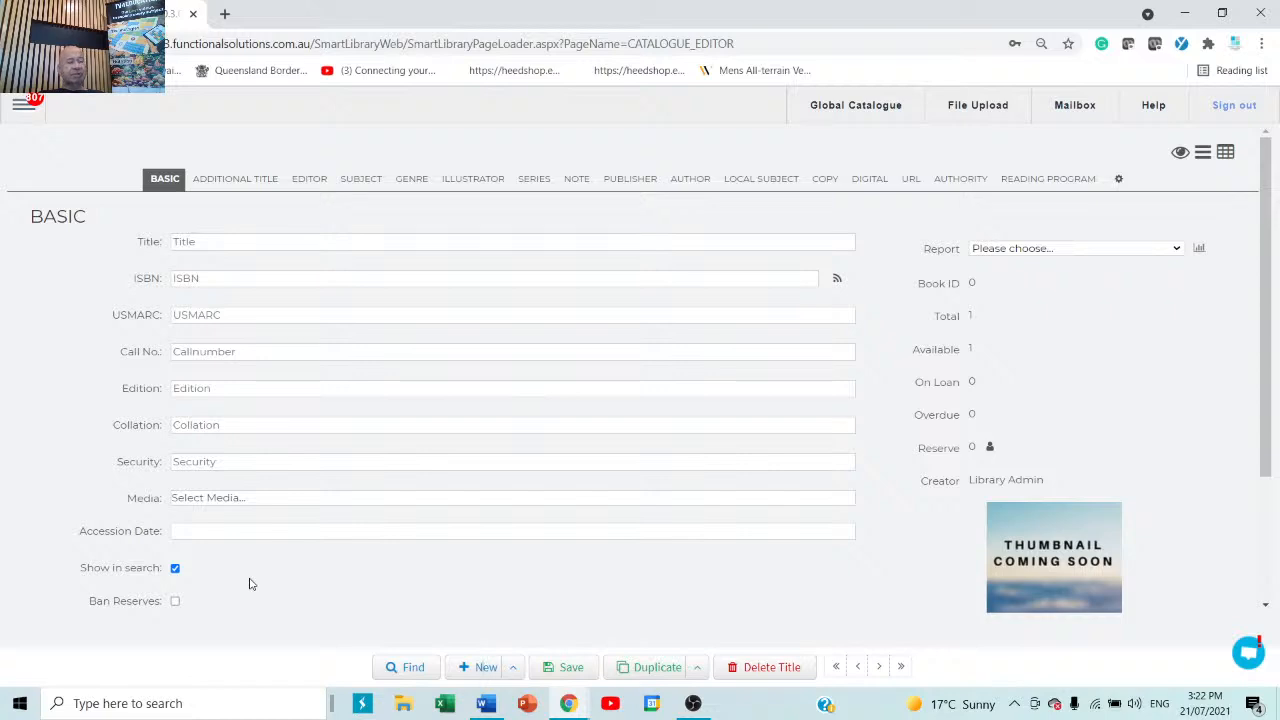
# Look through the Editor, Subject, Genre, Illustrator and Note sections, then return to Basic.
pyautogui.click(298, 182)
pyautogui.click(366, 181)
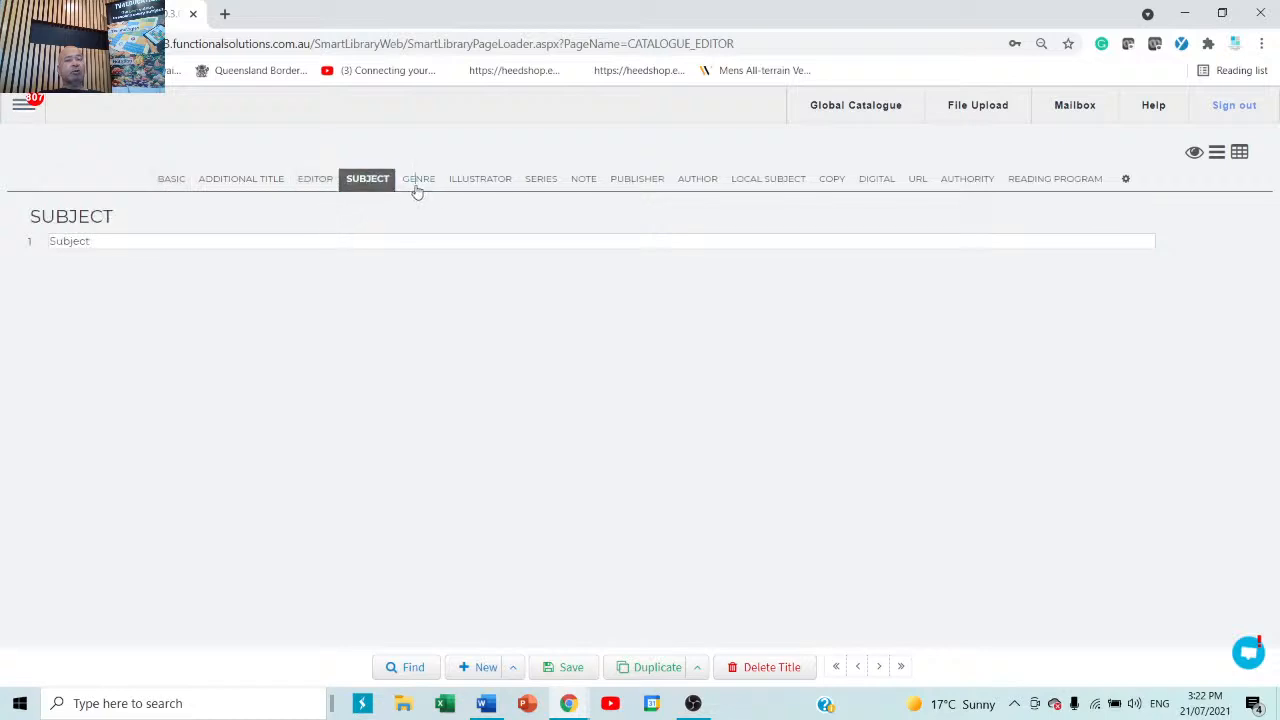
pyautogui.click(418, 188)
pyautogui.click(478, 186)
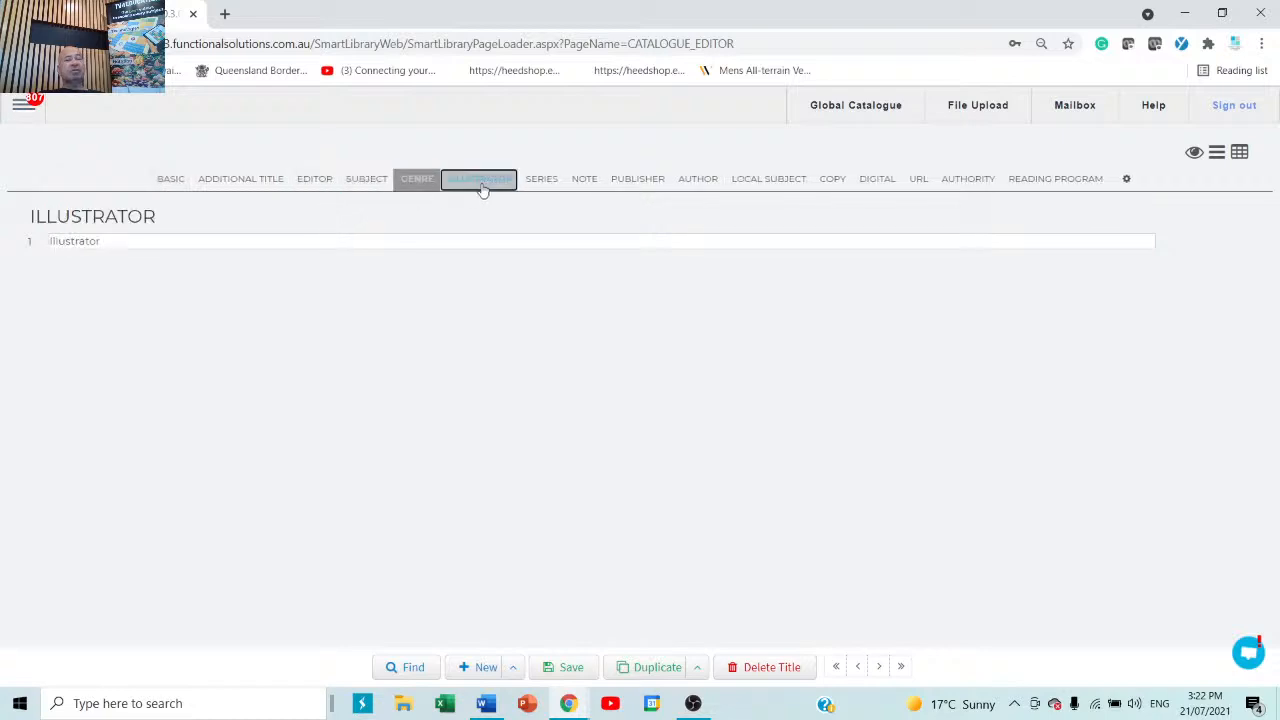
pyautogui.click(588, 184)
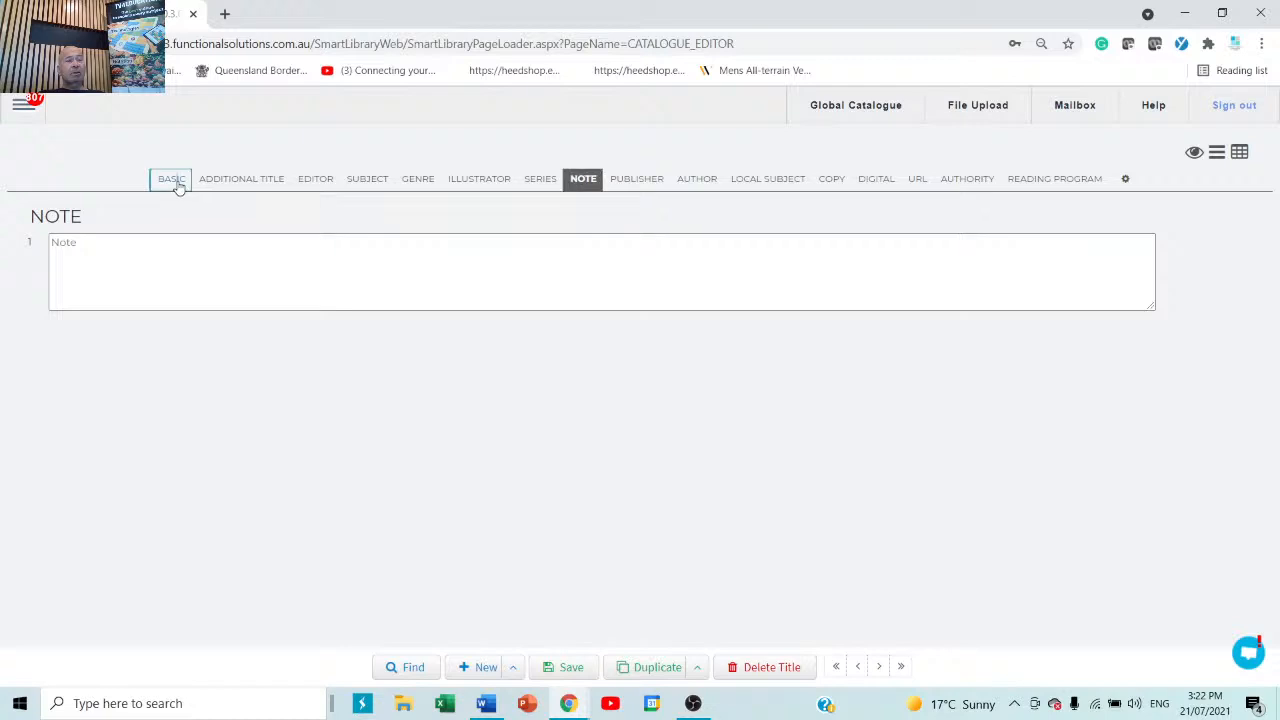
pyautogui.click(172, 182)
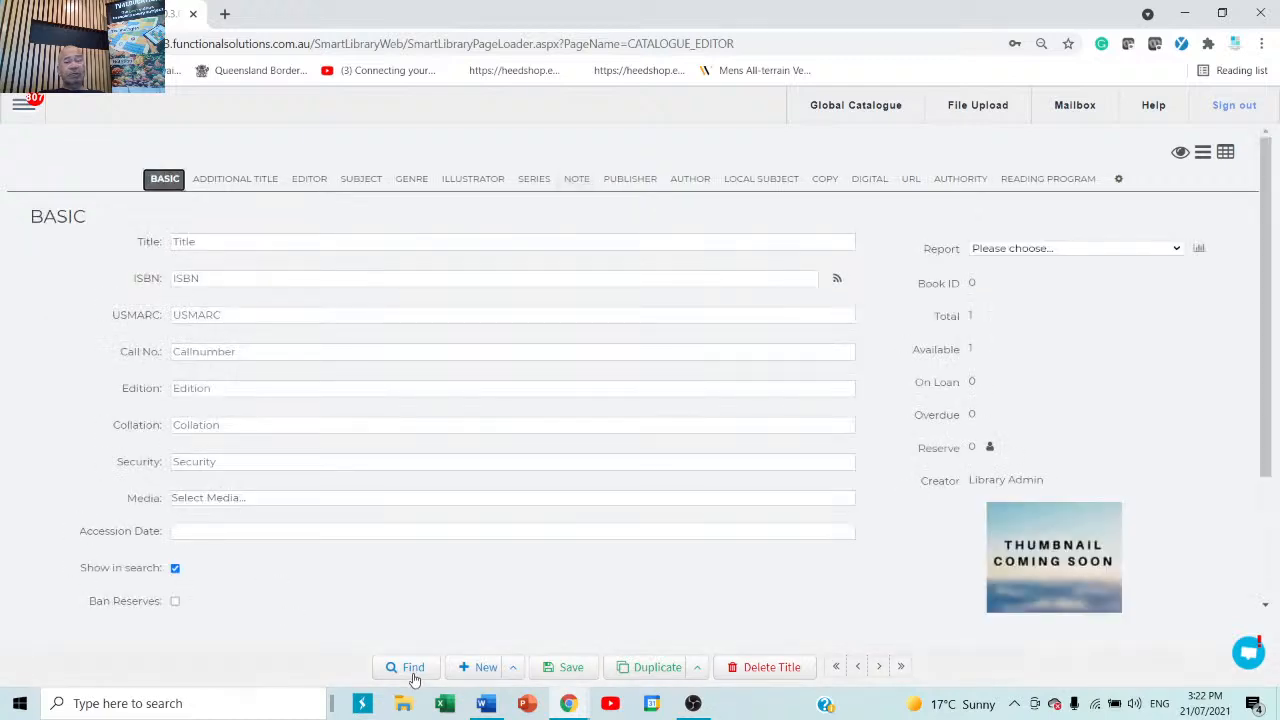
pyautogui.click(837, 667)
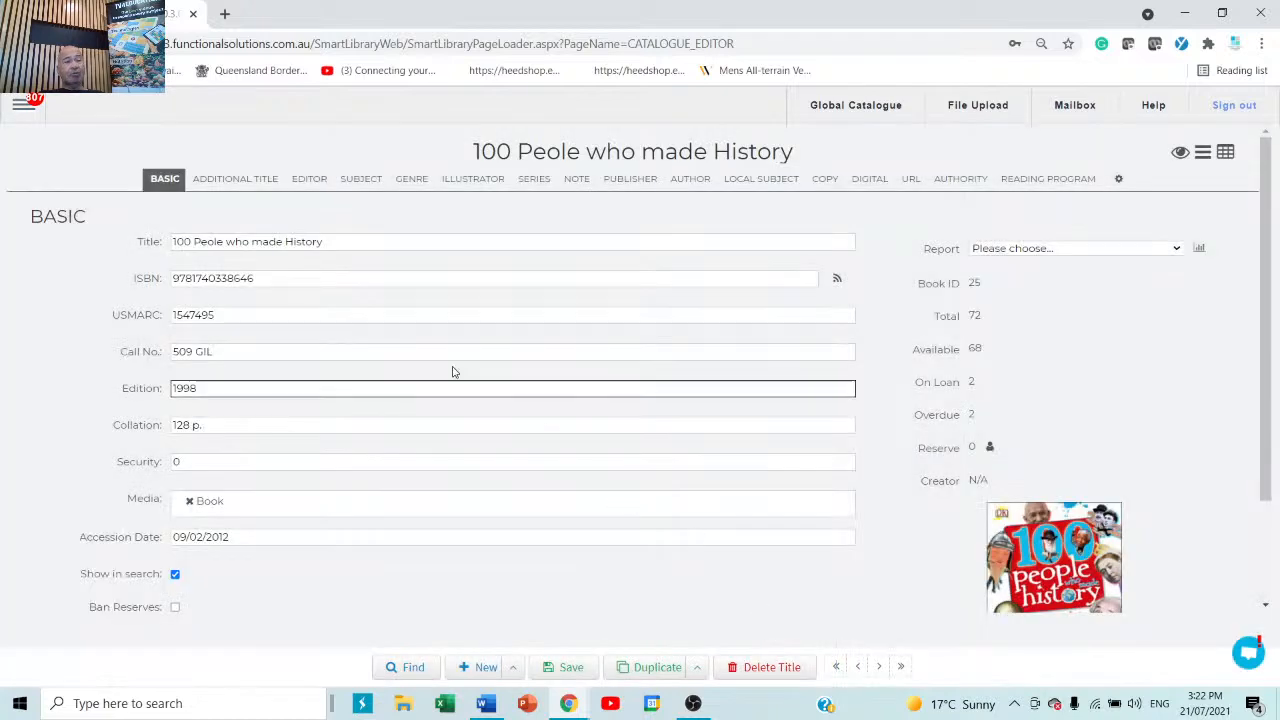
pyautogui.moveTo(286, 277); pyautogui.dragTo(6, 272)
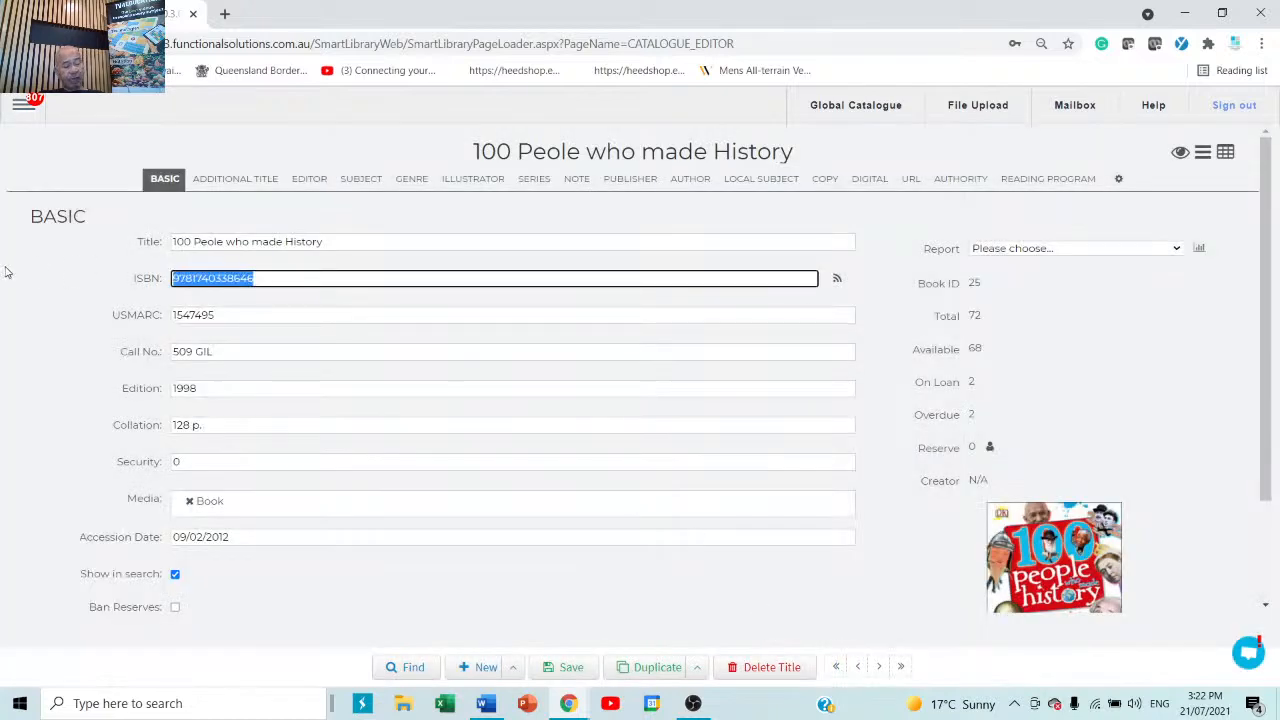
pyautogui.hotkey('ctrl', 'c')
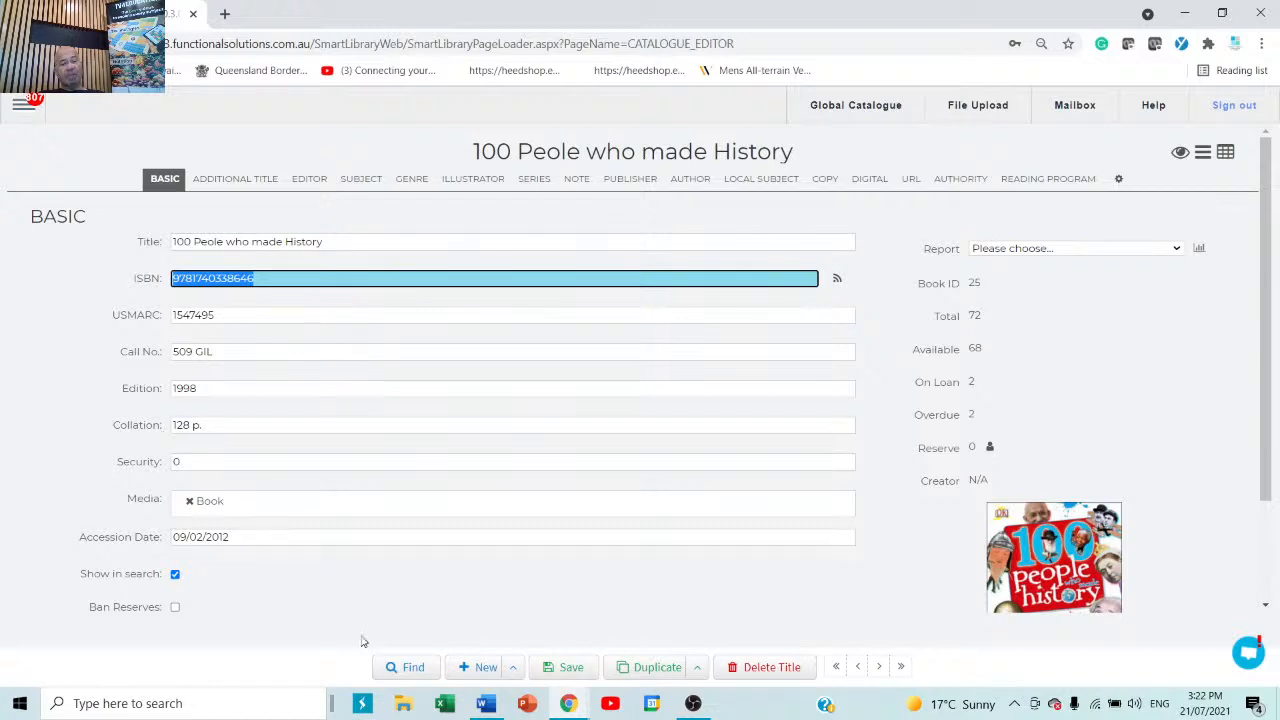
# Discard the loaded title for a new blank record and step through its Title, USMARC and Collation fields.
pyautogui.click(482, 673)
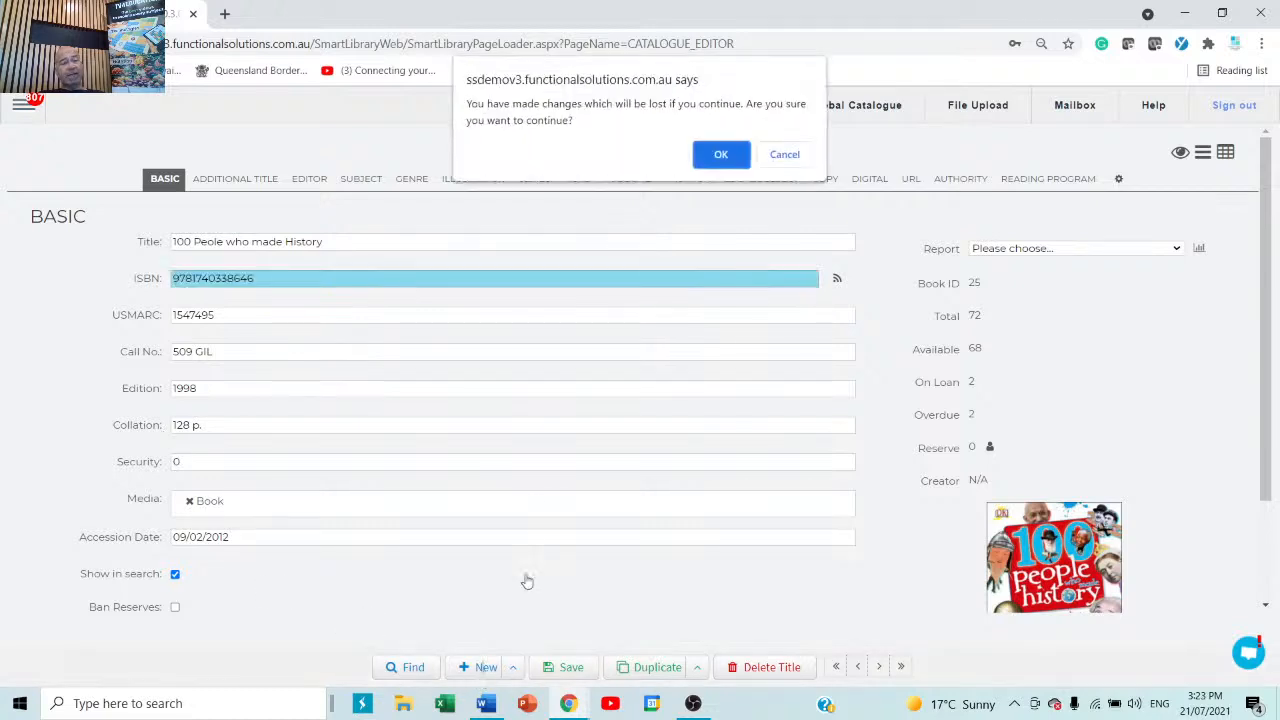
pyautogui.click(720, 155)
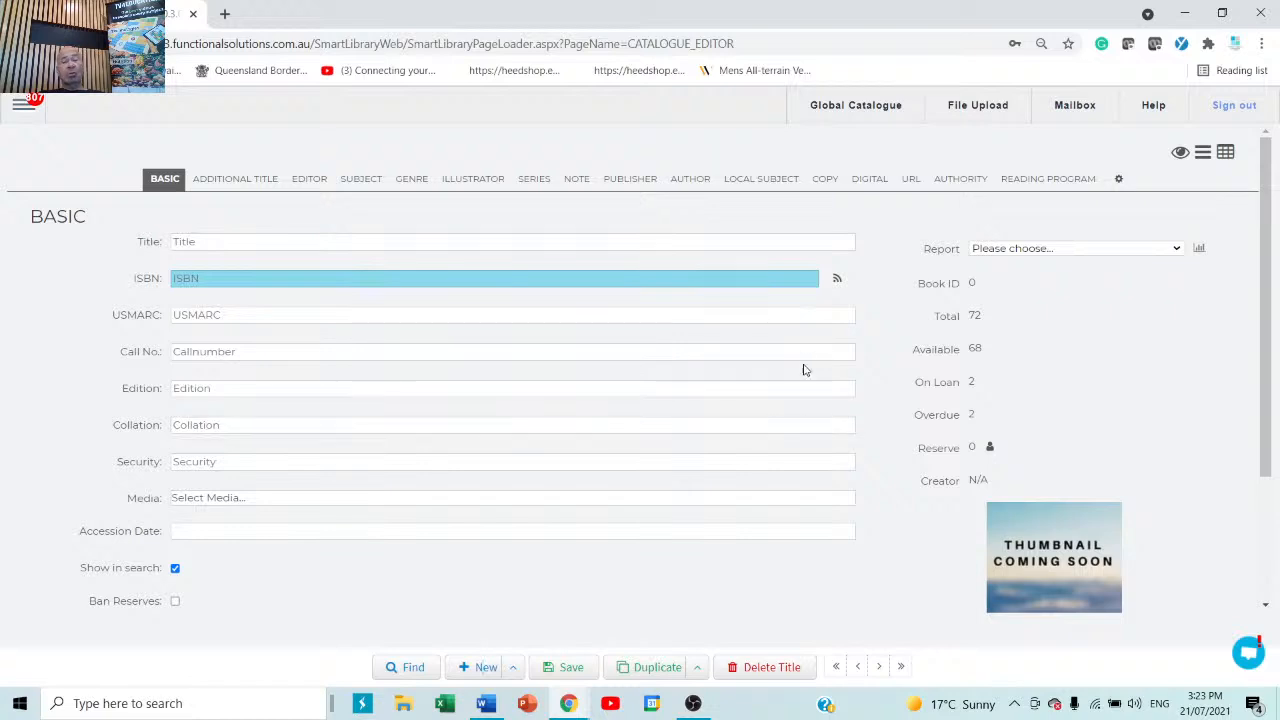
pyautogui.click(429, 240)
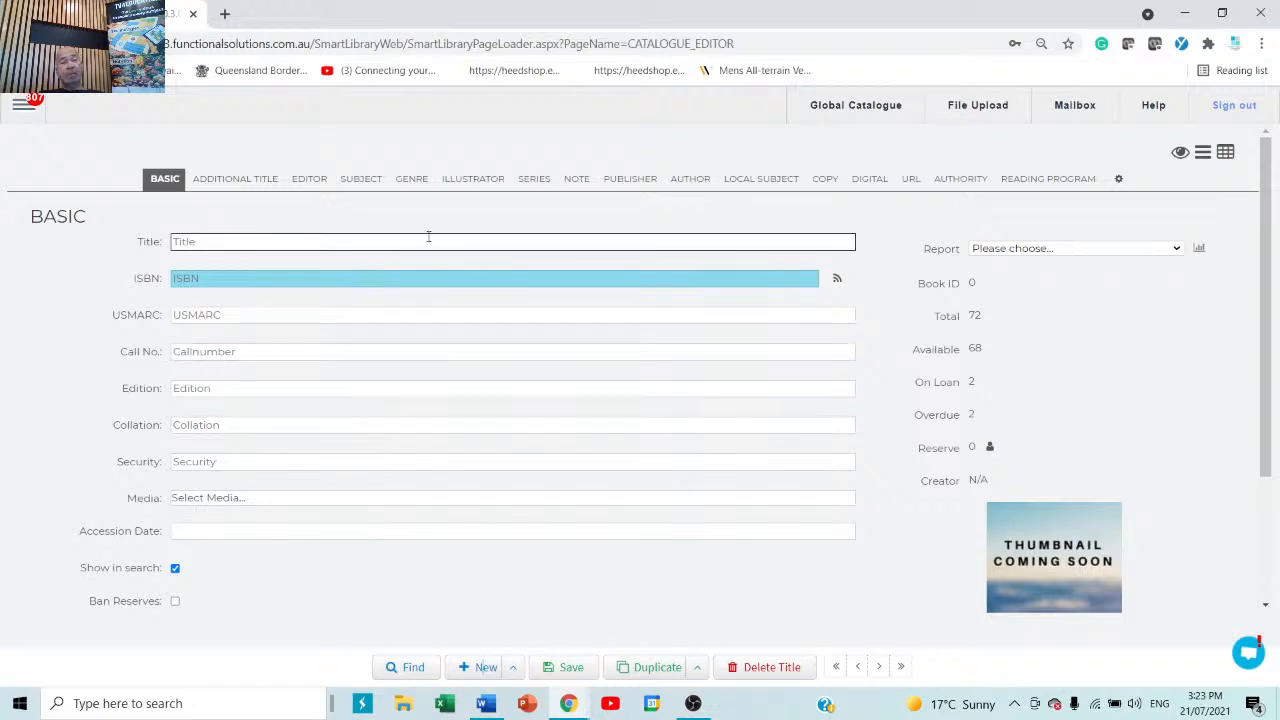
pyautogui.click(398, 278)
pyautogui.click(357, 318)
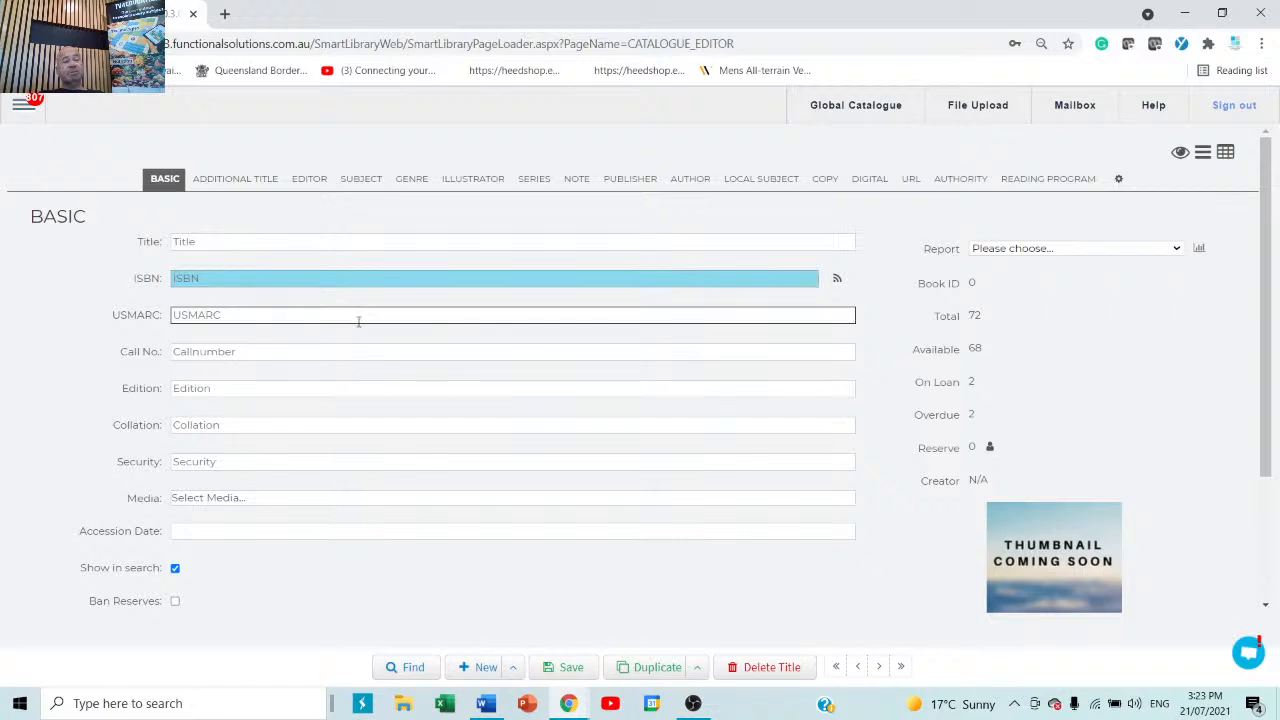
pyautogui.click(380, 371)
pyautogui.click(361, 421)
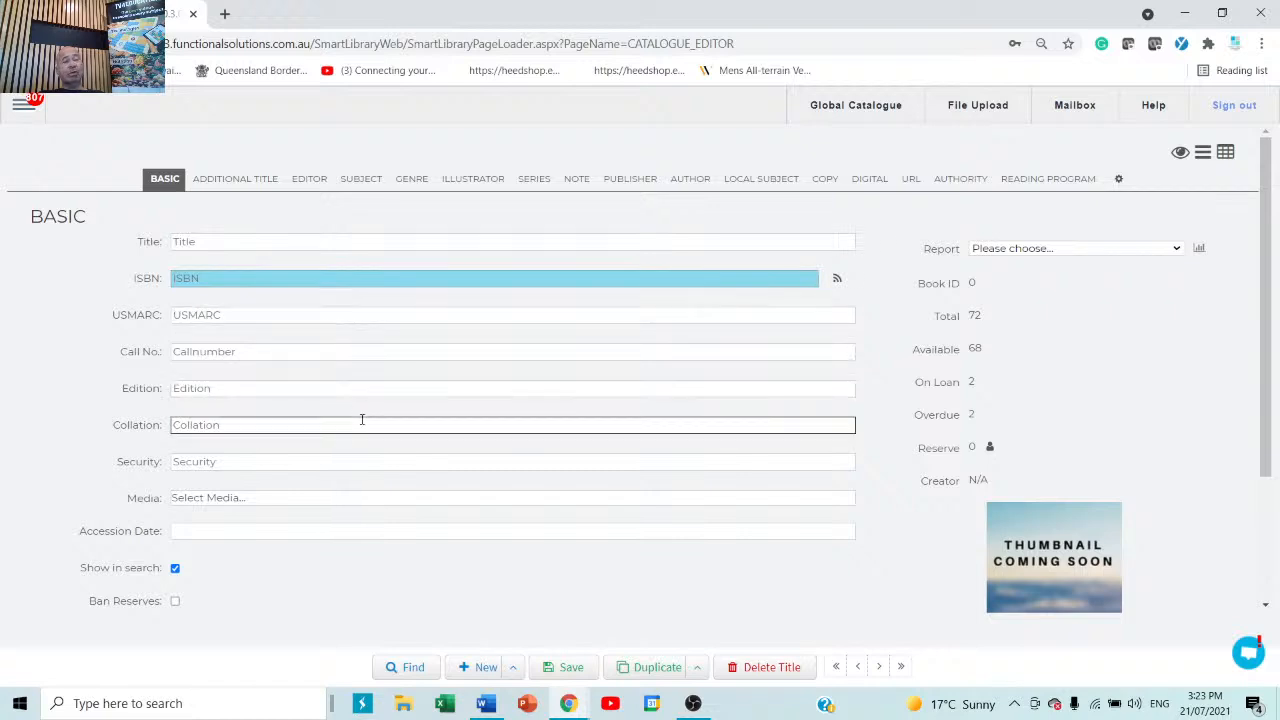
pyautogui.click(365, 405)
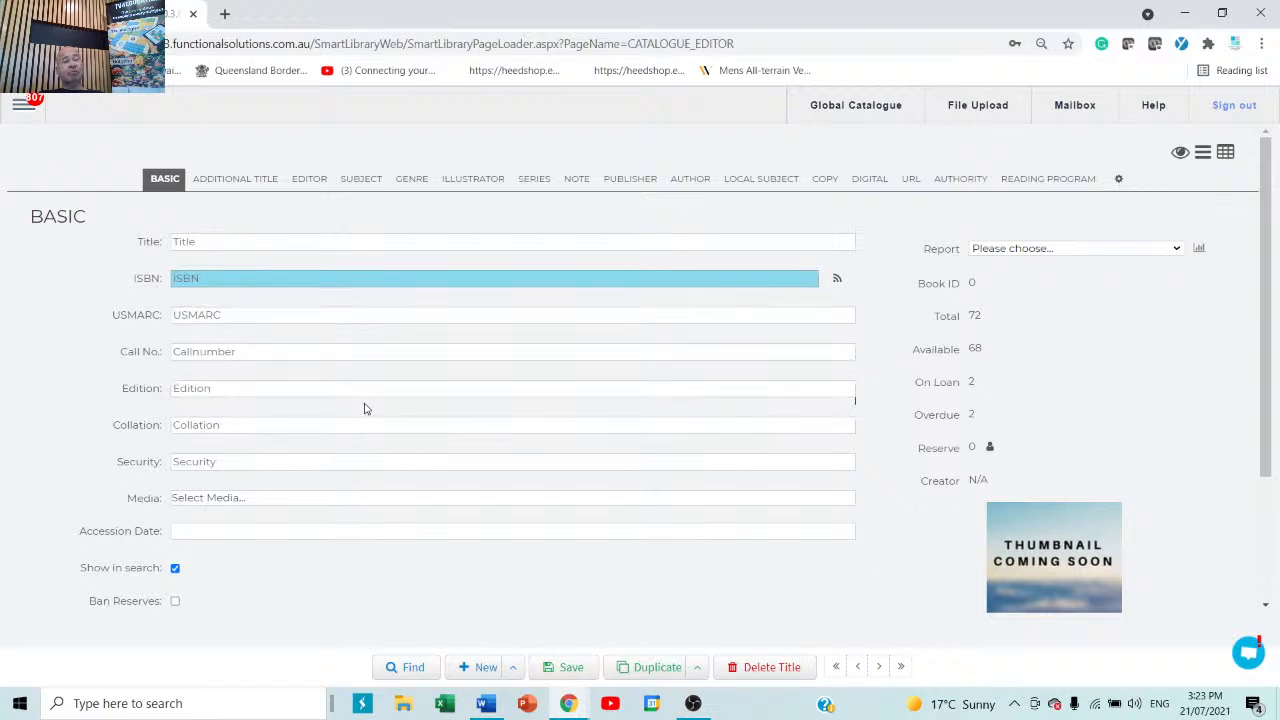
# Add ABILITY - FICTION as a subject on the new title.
pyautogui.click(224, 187)
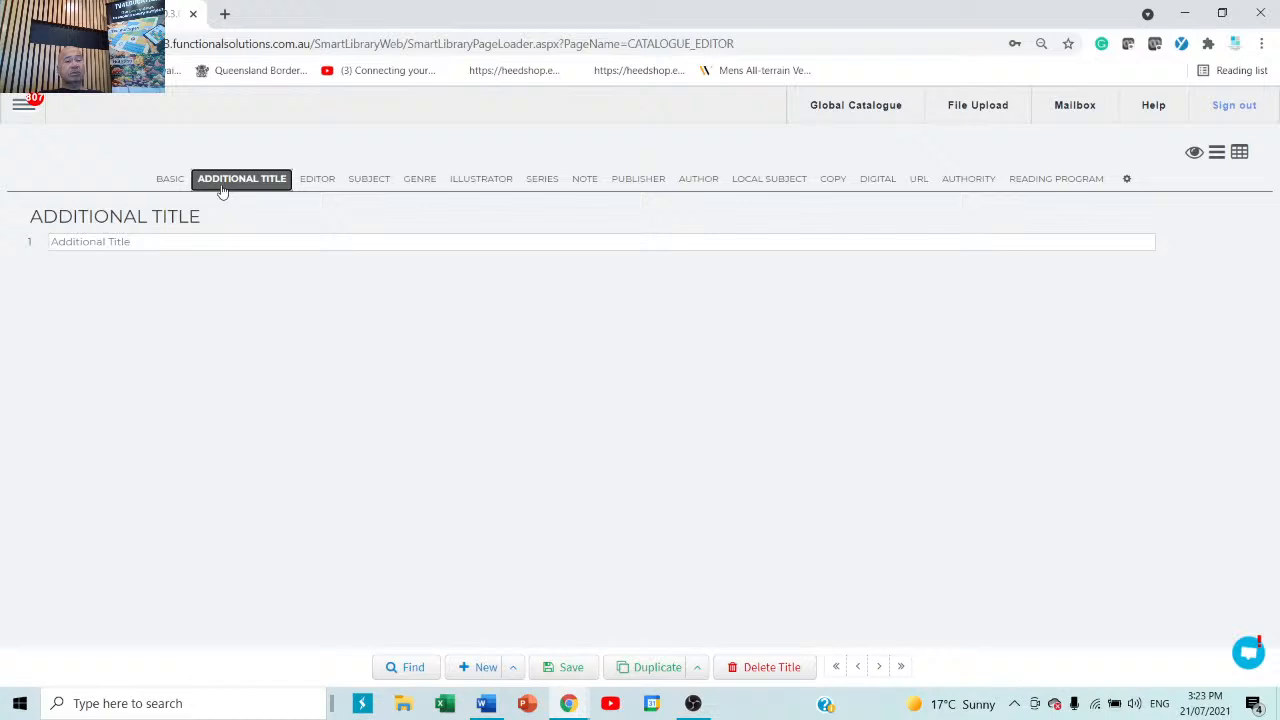
pyautogui.click(369, 181)
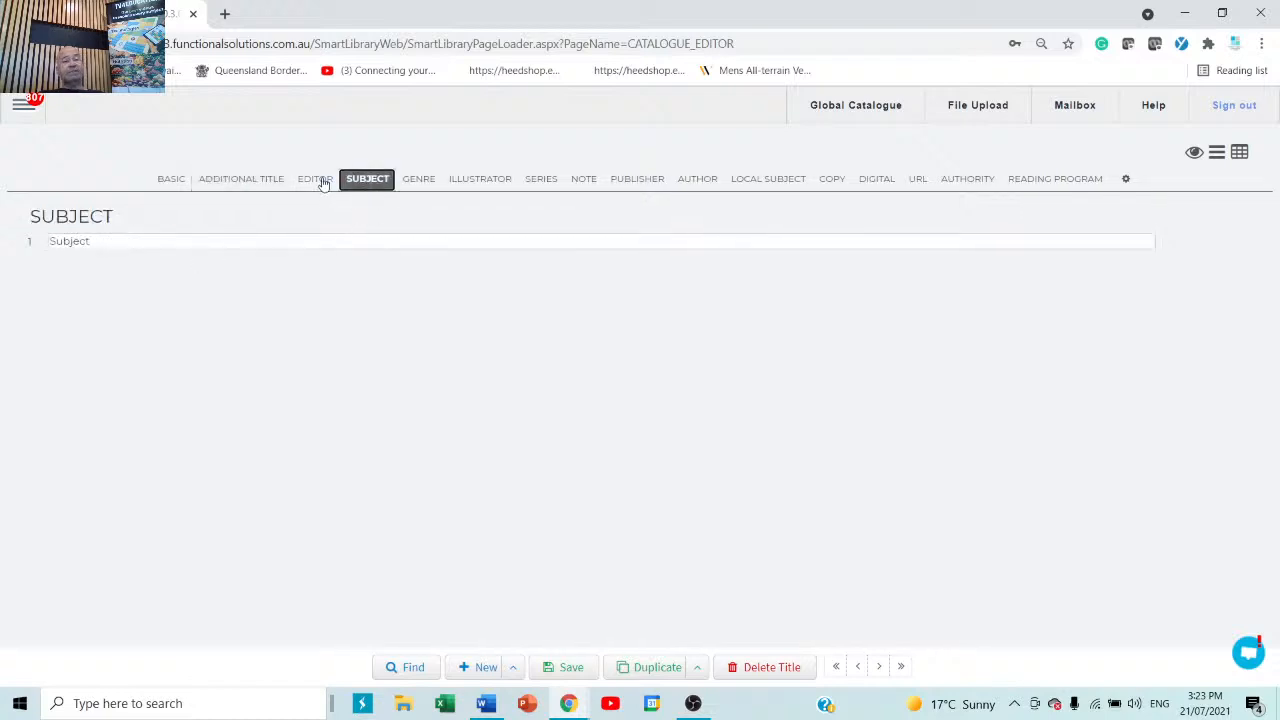
pyautogui.click(302, 241)
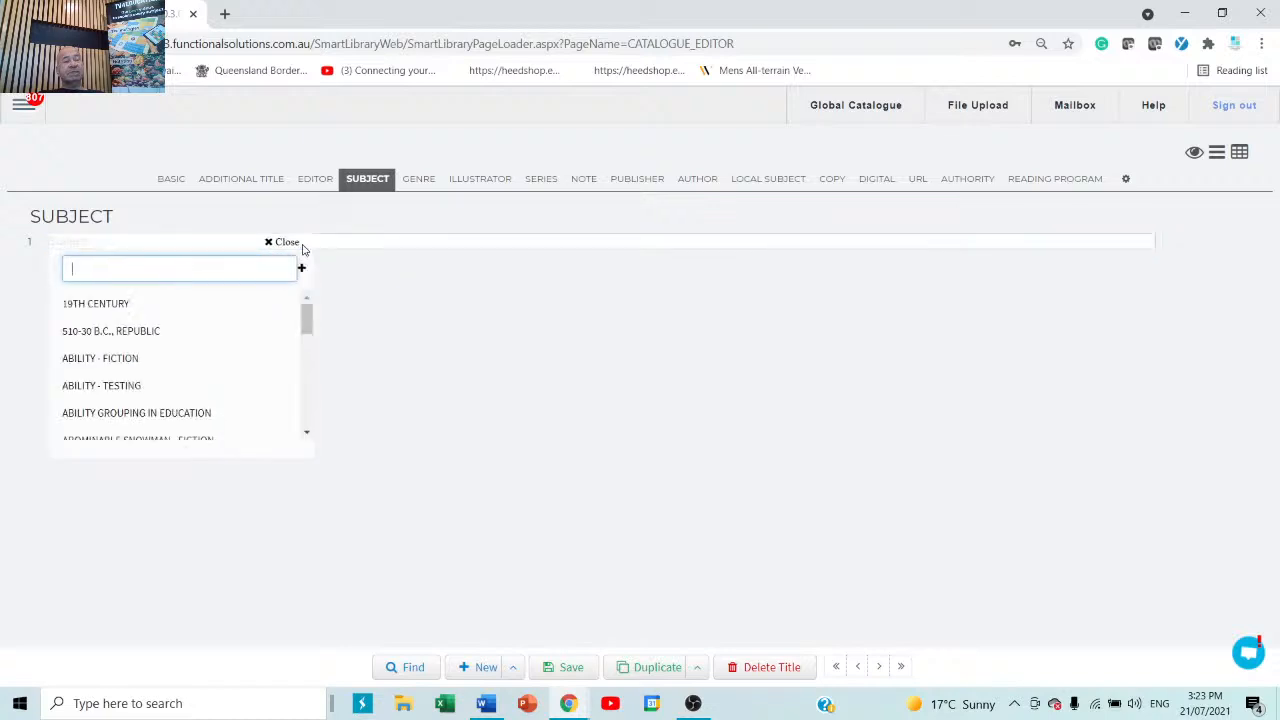
pyautogui.click(160, 358)
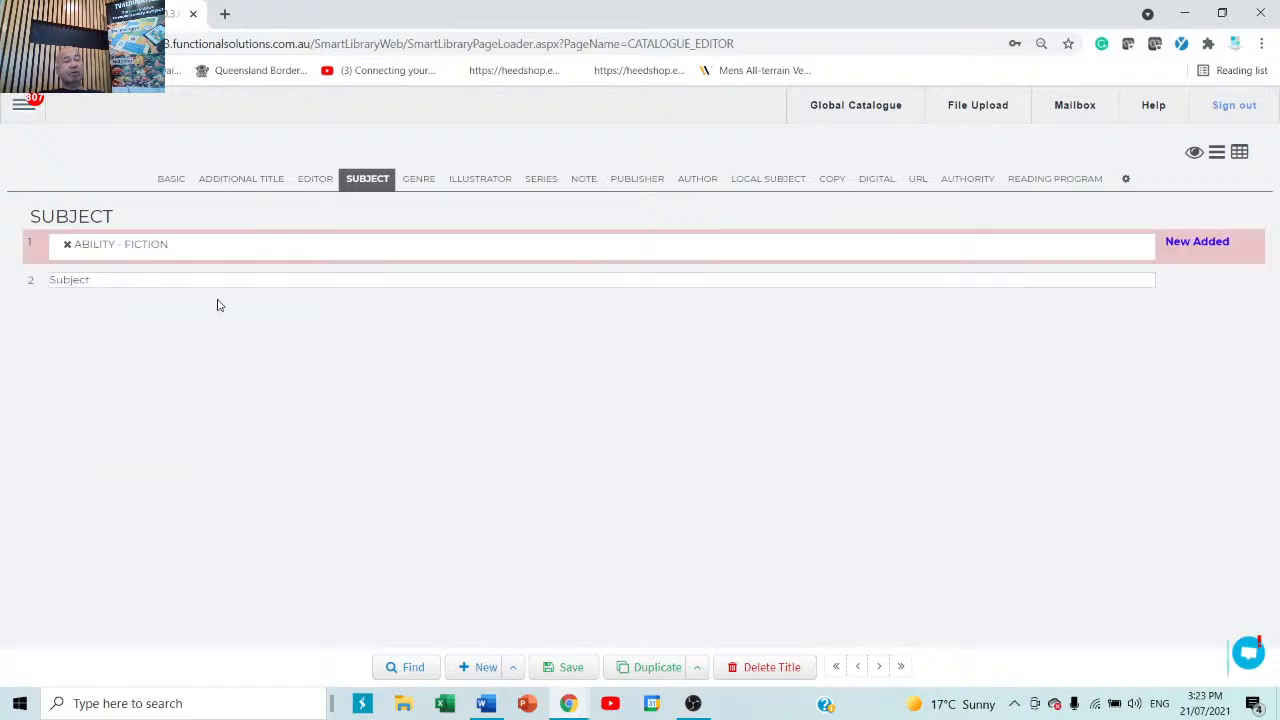
# Decline the made-up subject 'ertertwertwert', view the copy table, then return to Basic details.
pyautogui.click(240, 280)
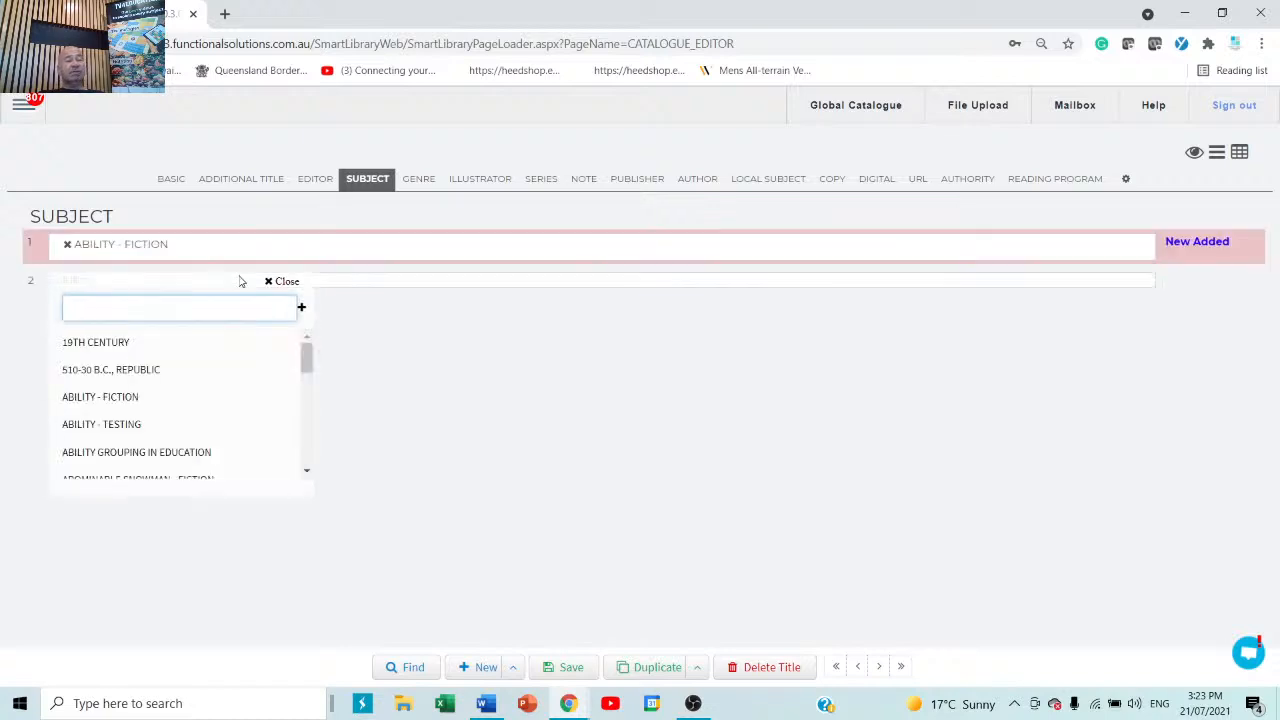
pyautogui.write('ertertwertwert')
pyautogui.press('Return')
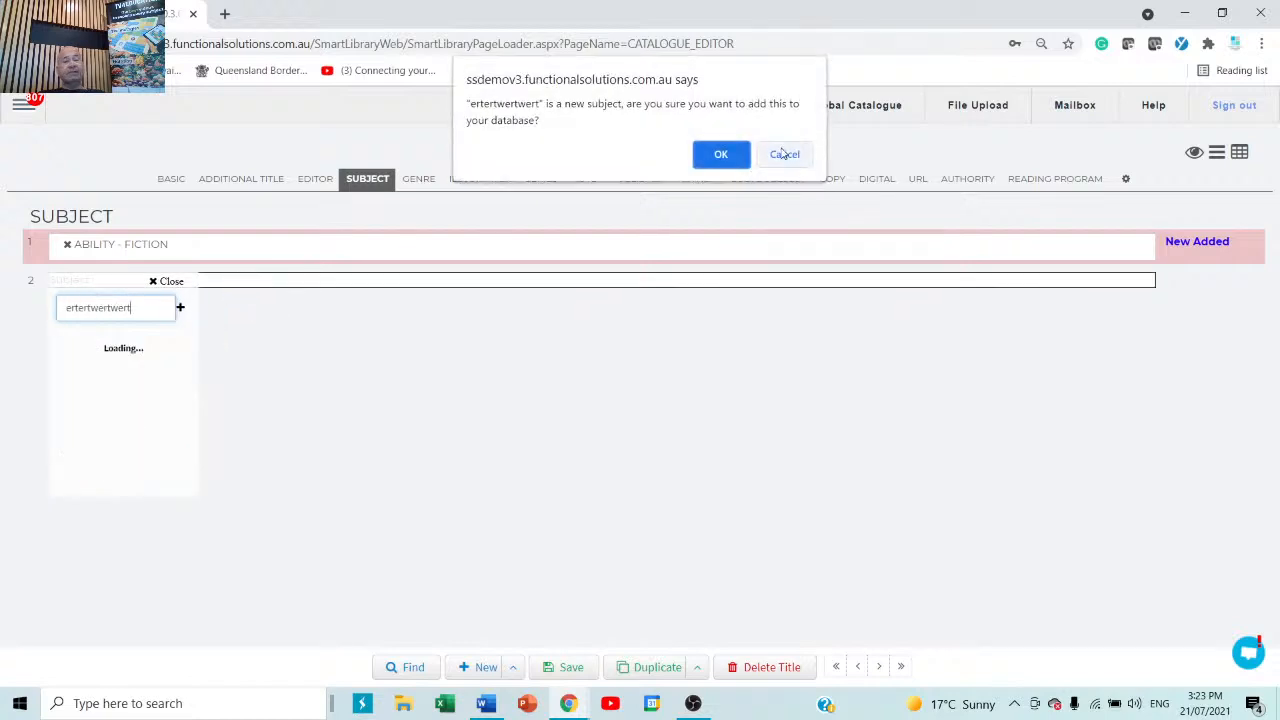
pyautogui.click(784, 154)
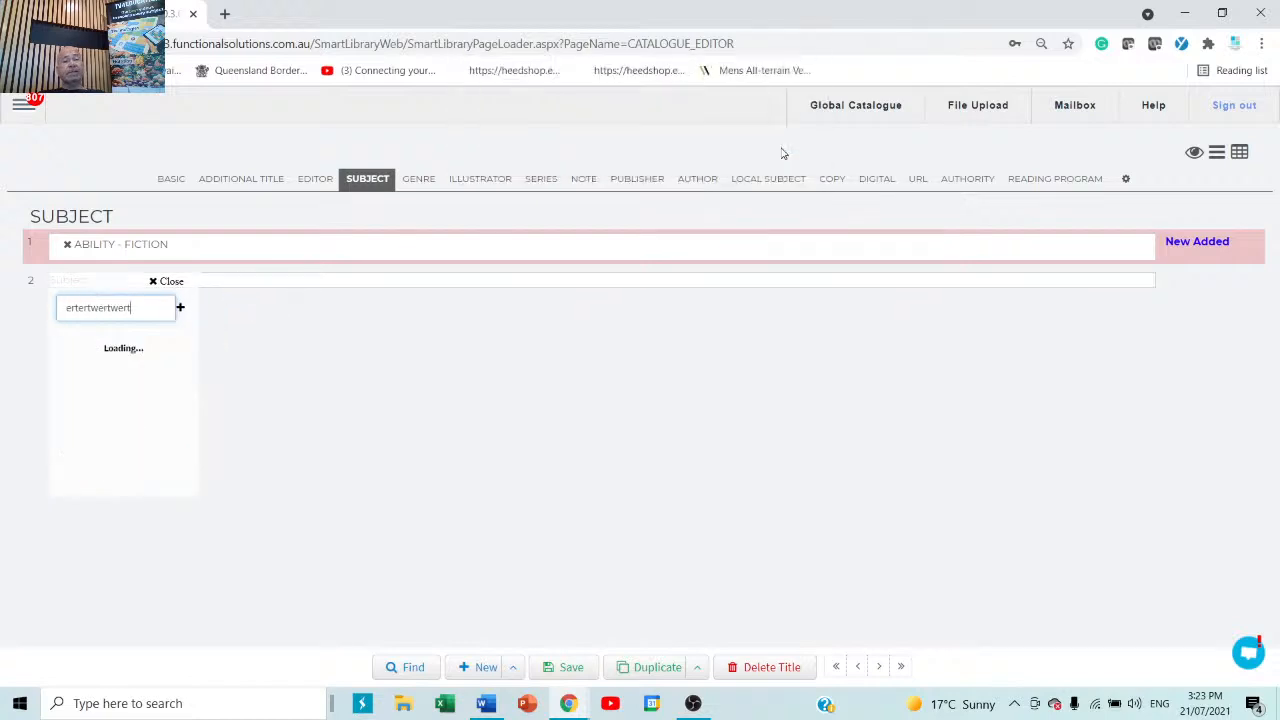
pyautogui.click(606, 462)
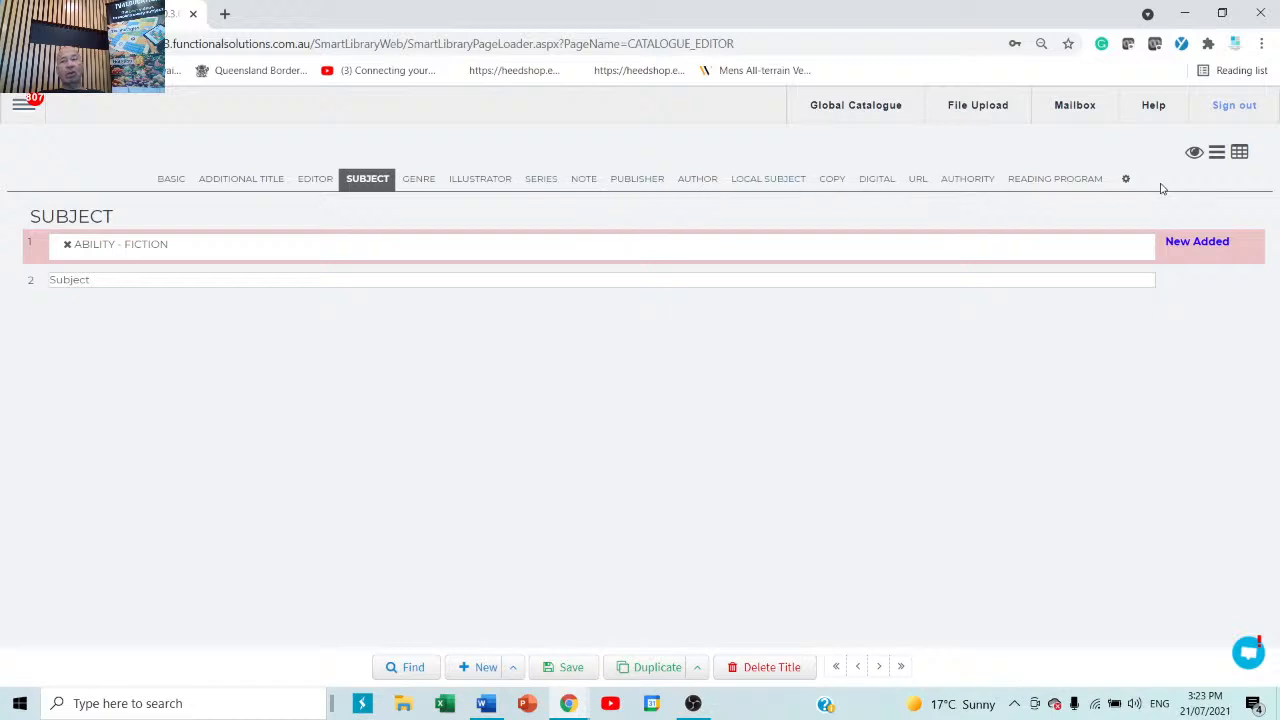
pyautogui.click(830, 182)
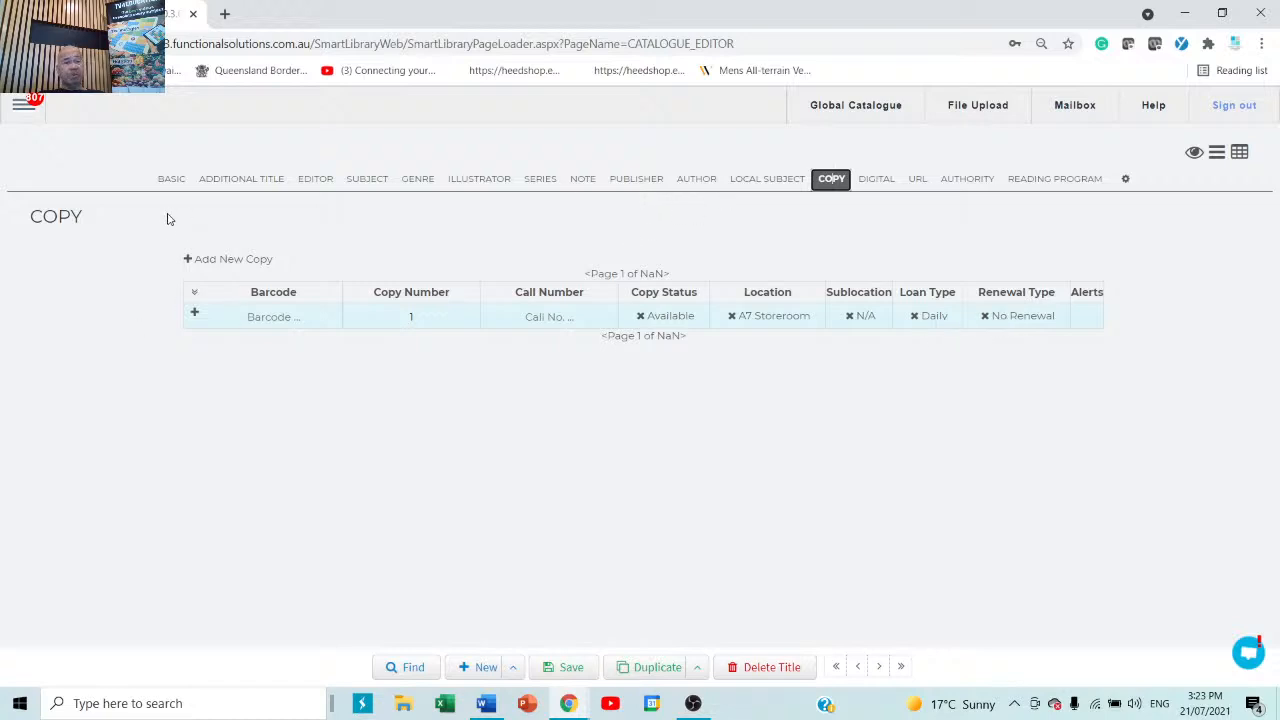
pyautogui.click(167, 182)
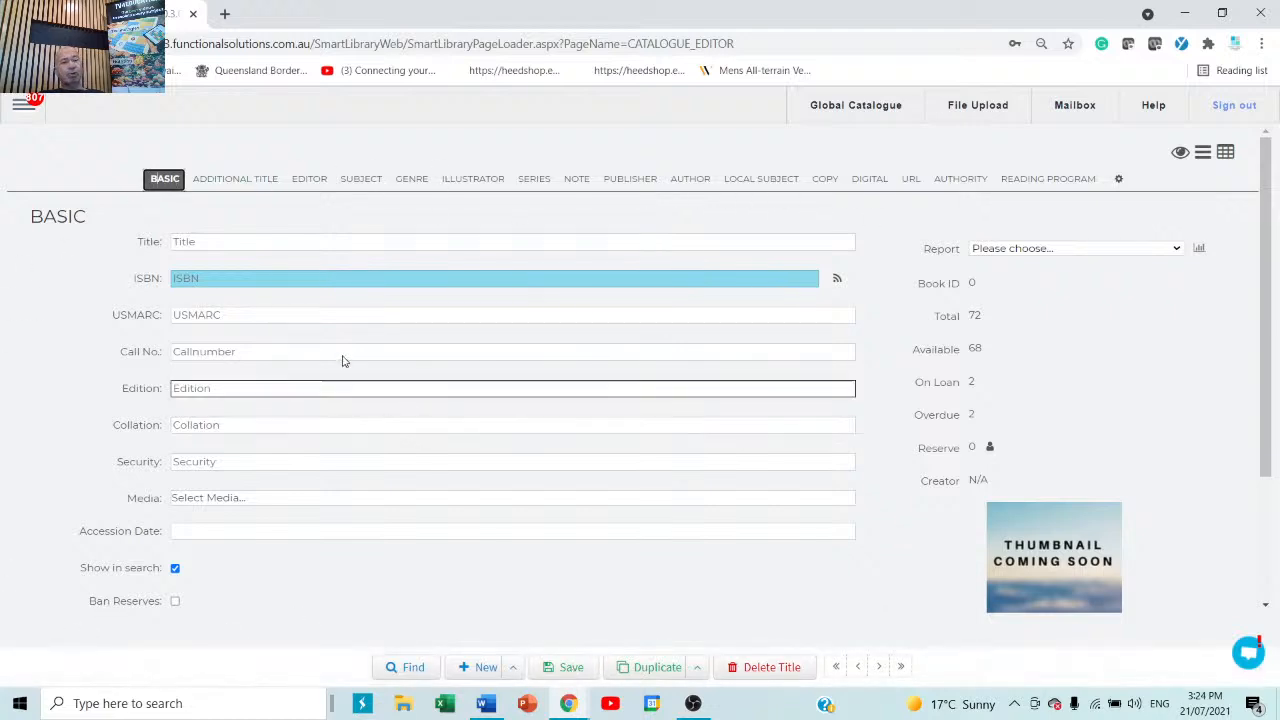
pyautogui.click(240, 281)
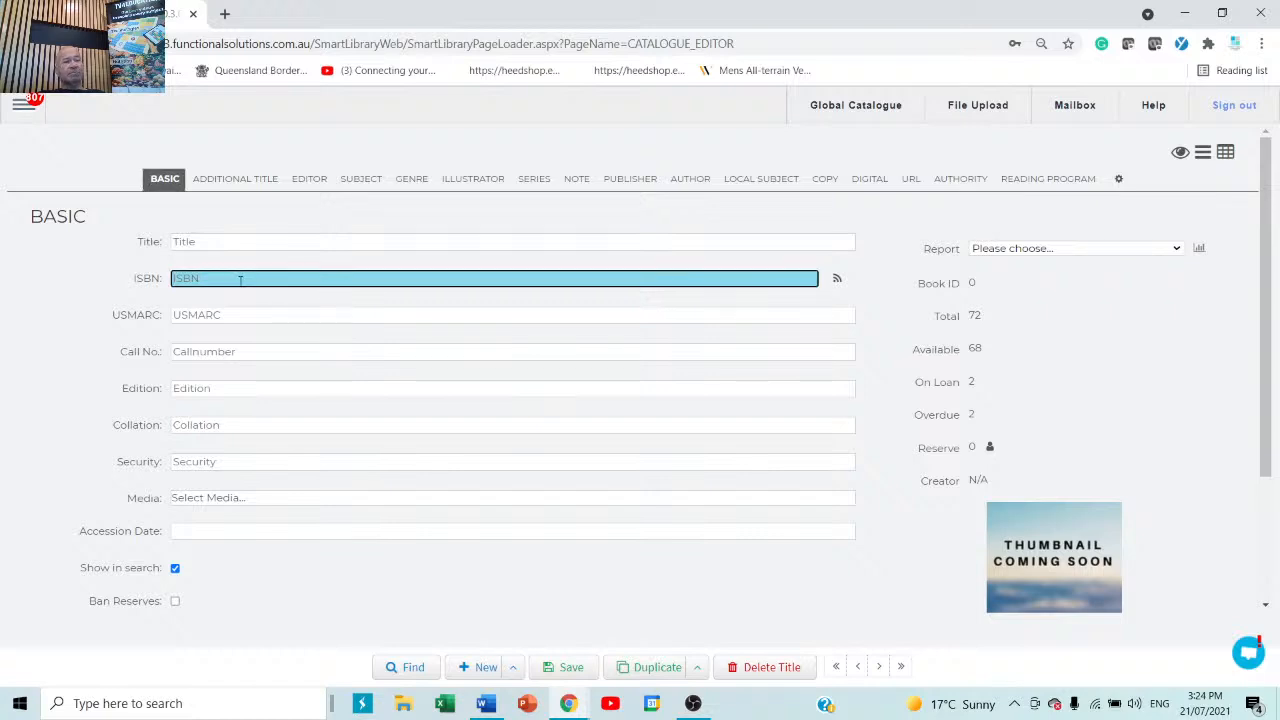
pyautogui.rightClick(240, 281)
pyautogui.click(299, 418)
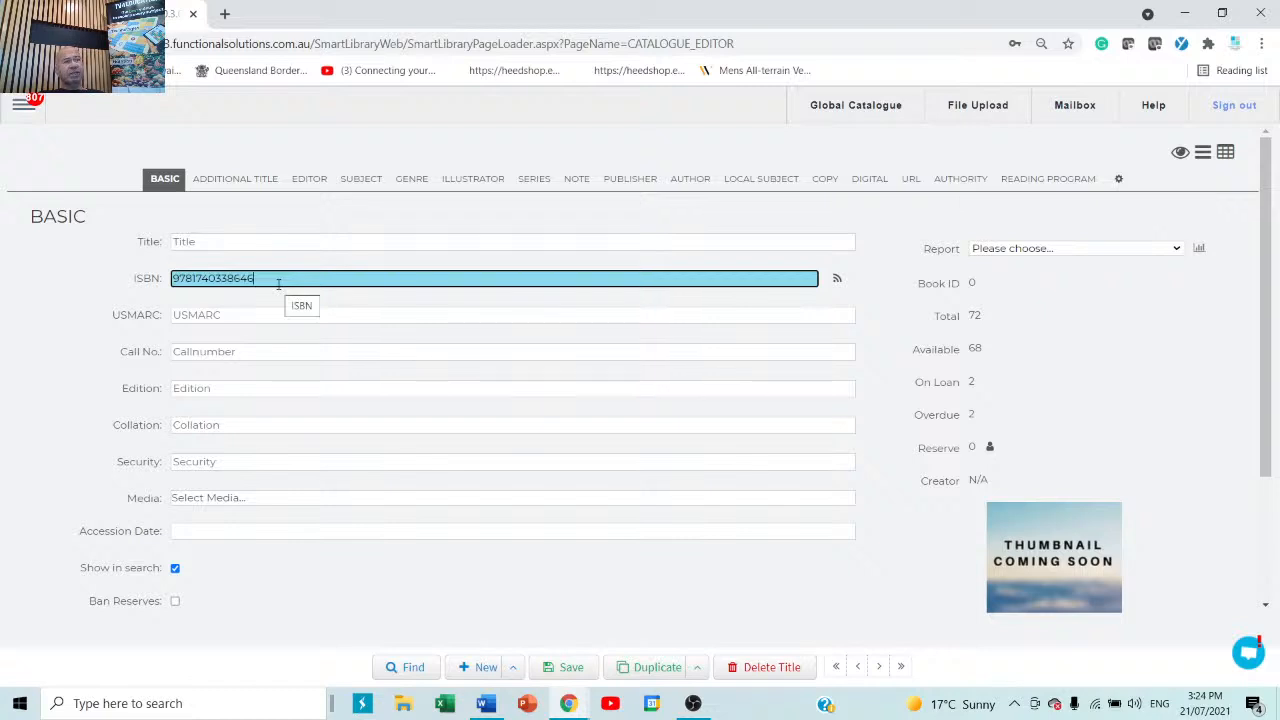
pyautogui.click(836, 284)
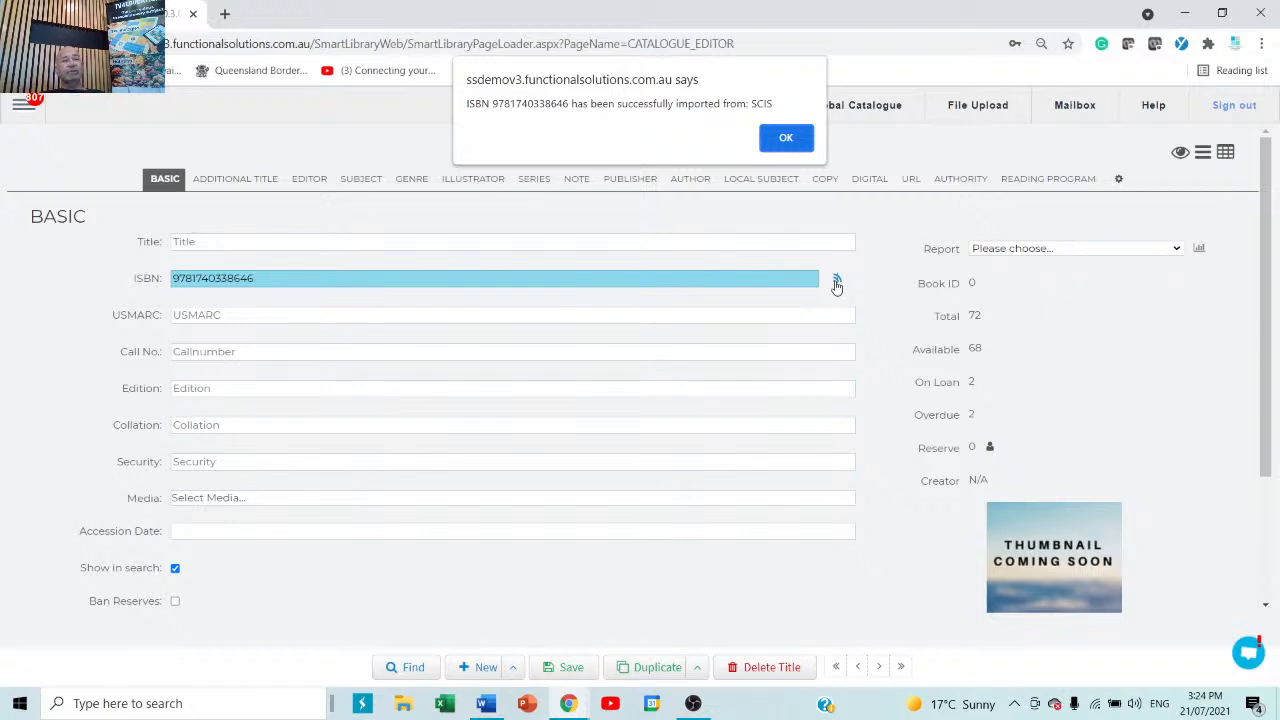
pyautogui.click(790, 140)
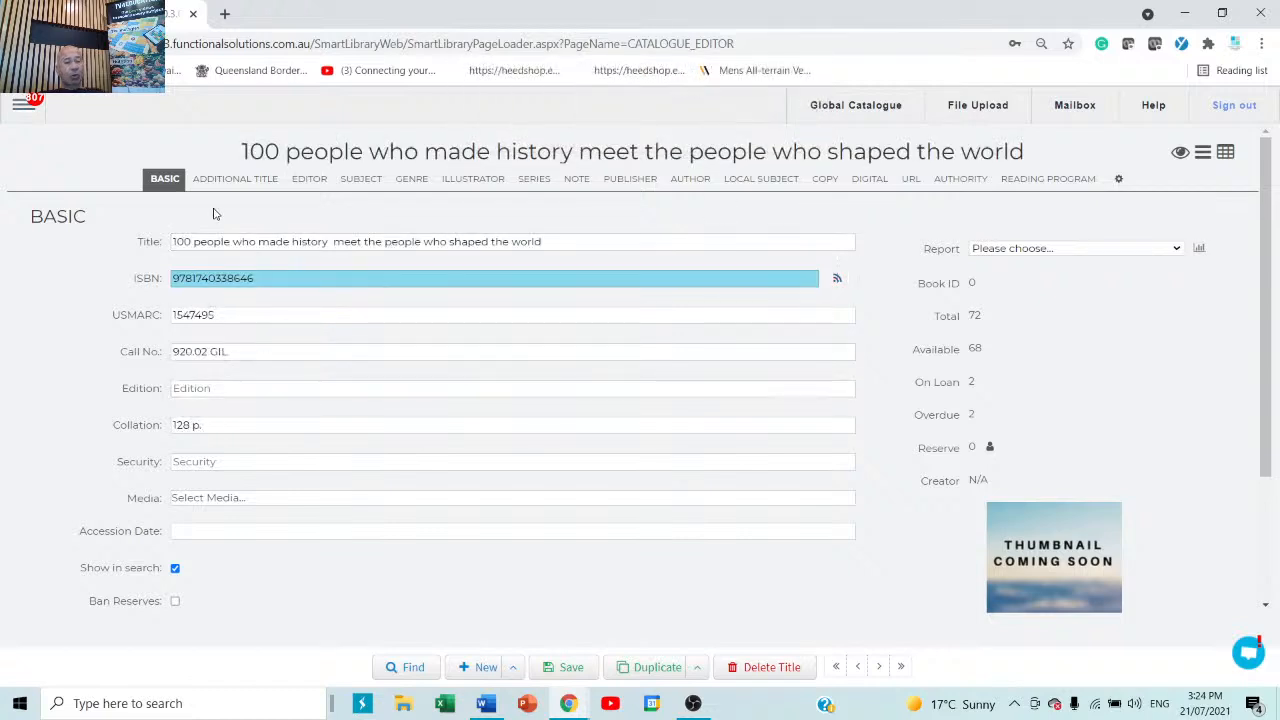
# Review the imported subjects, publisher DK, London, 2012, author and other sections, then return to Basic.
pyautogui.click(309, 179)
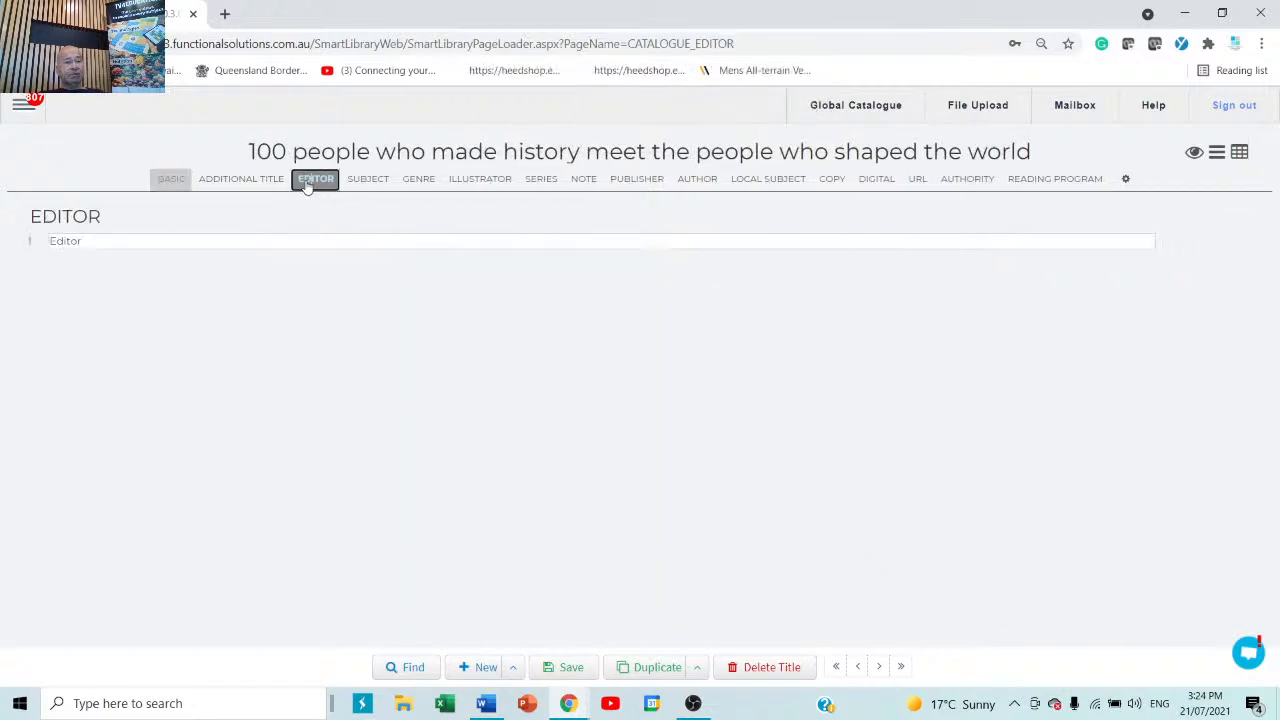
pyautogui.click(368, 180)
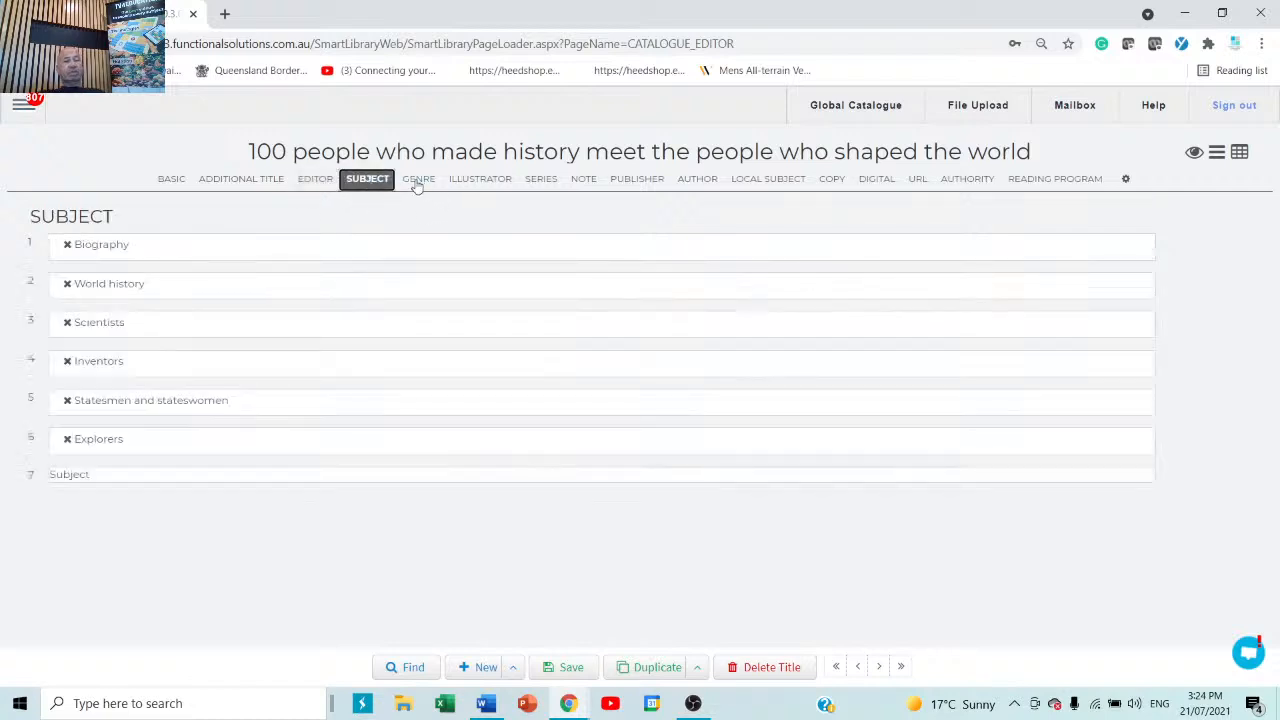
pyautogui.click(416, 180)
pyautogui.click(463, 181)
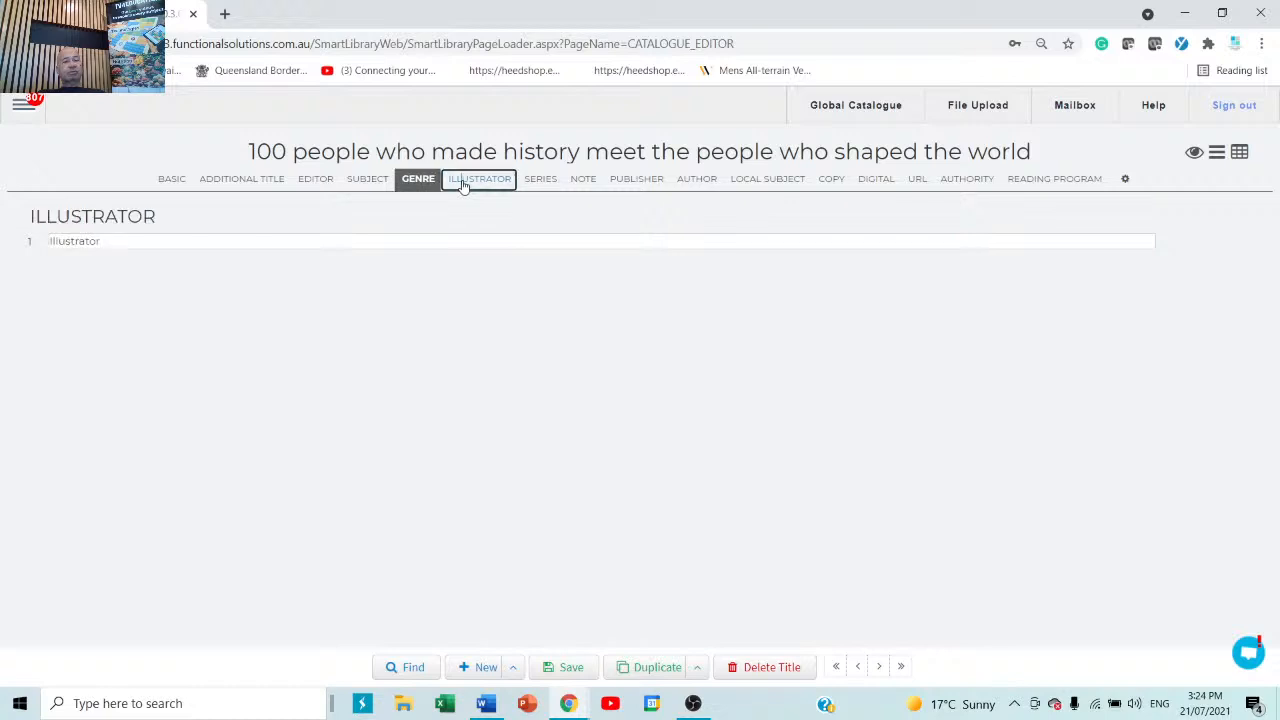
pyautogui.click(539, 186)
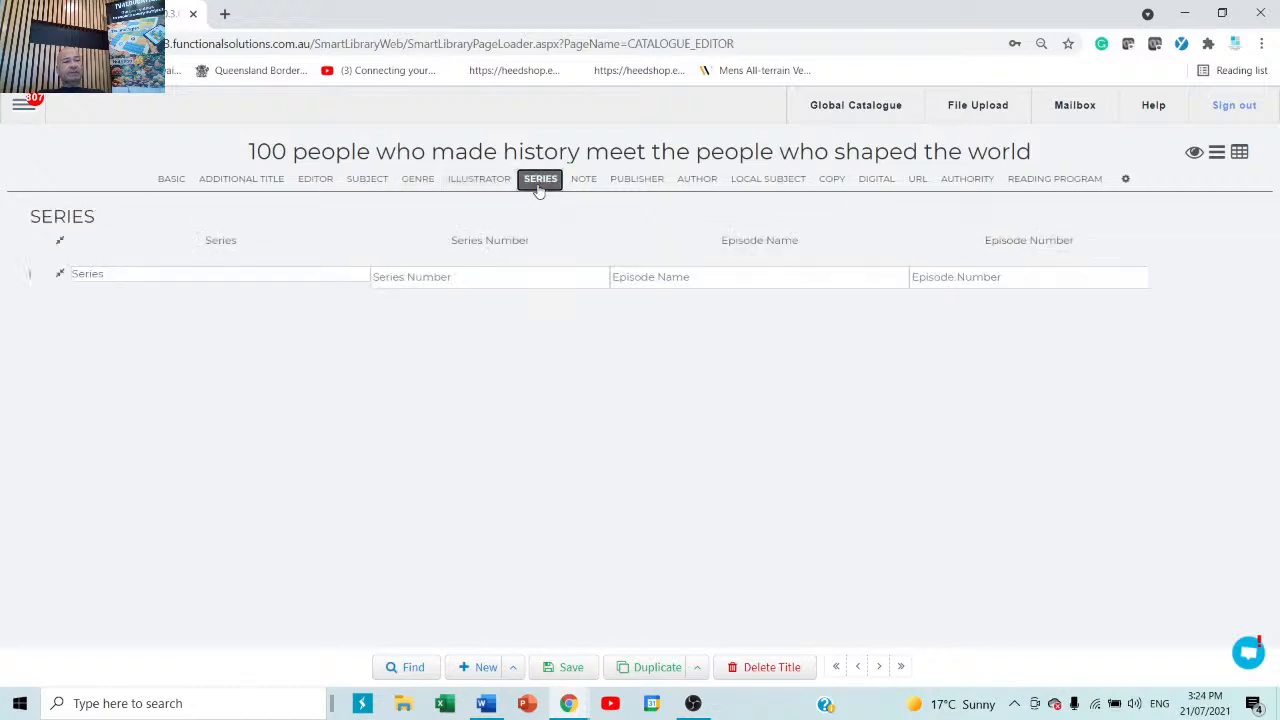
pyautogui.click(585, 180)
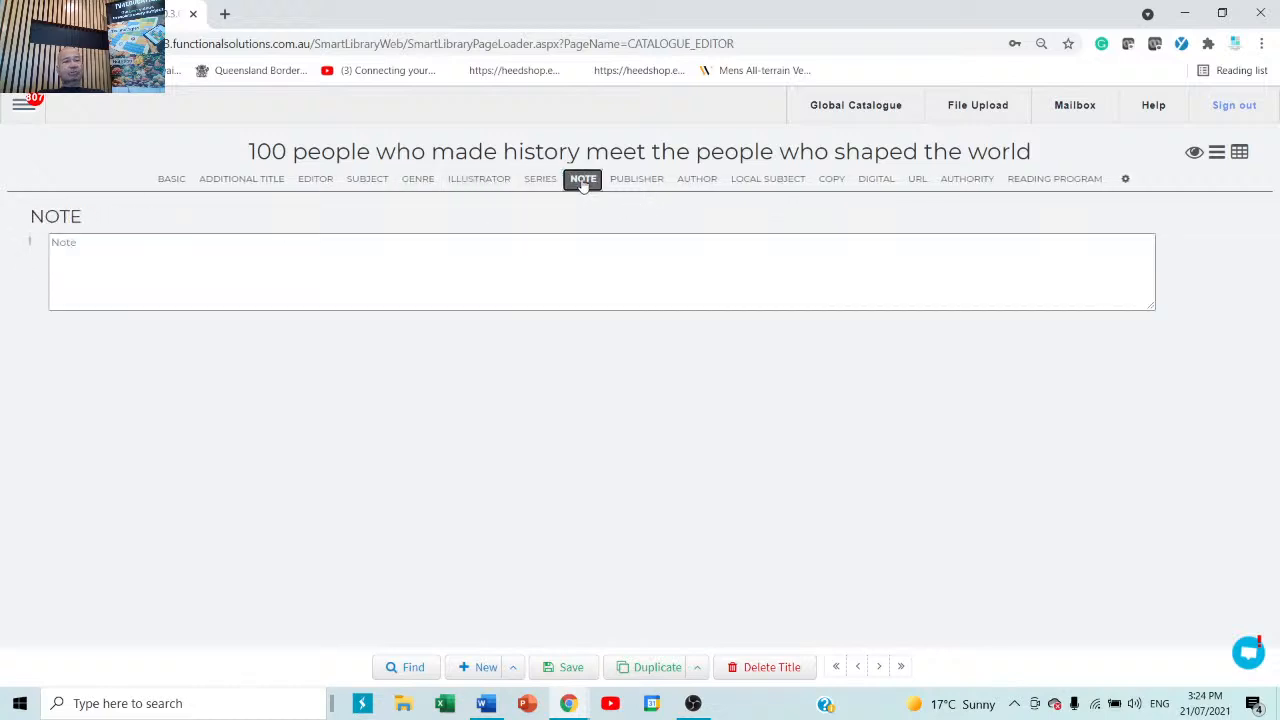
pyautogui.click(616, 186)
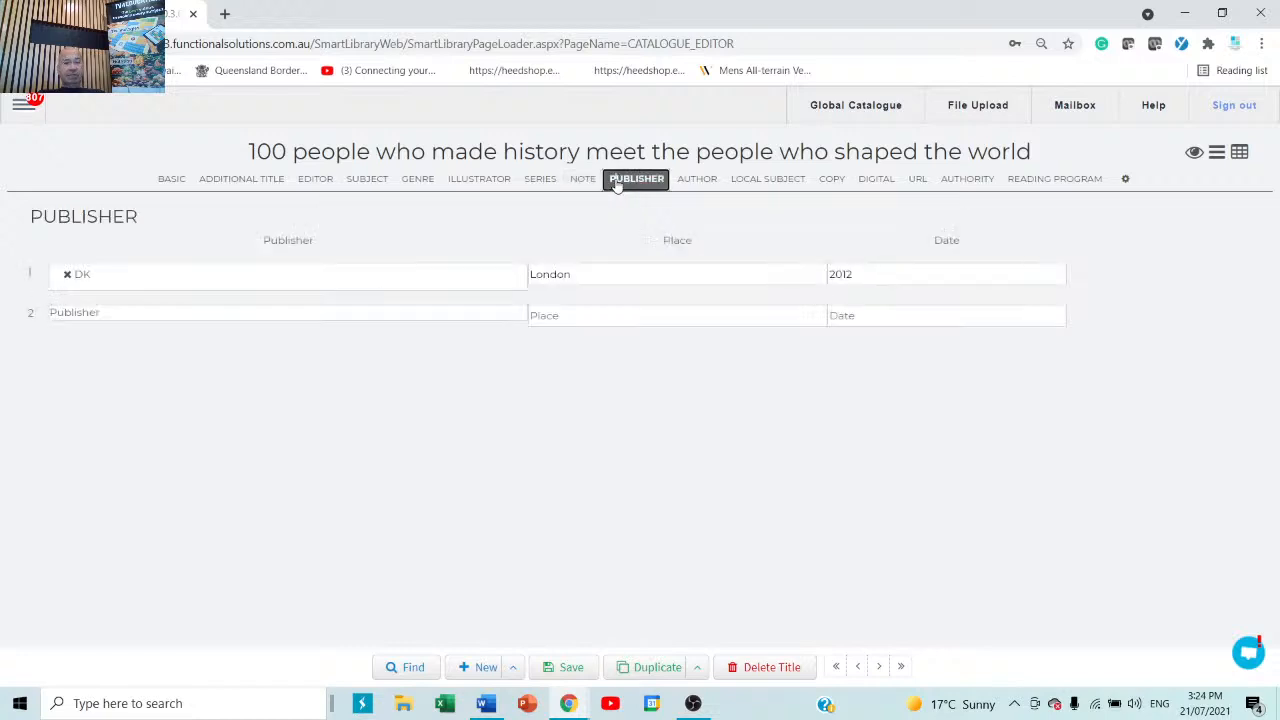
pyautogui.click(688, 189)
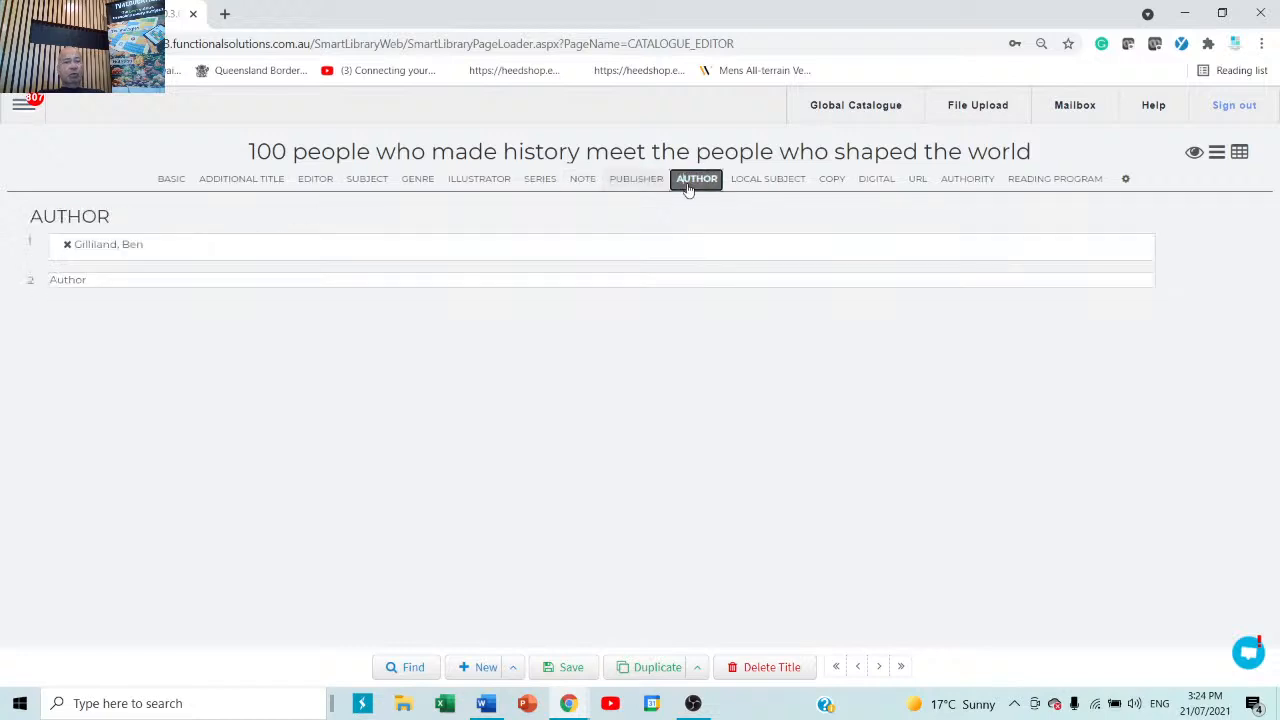
pyautogui.click(766, 188)
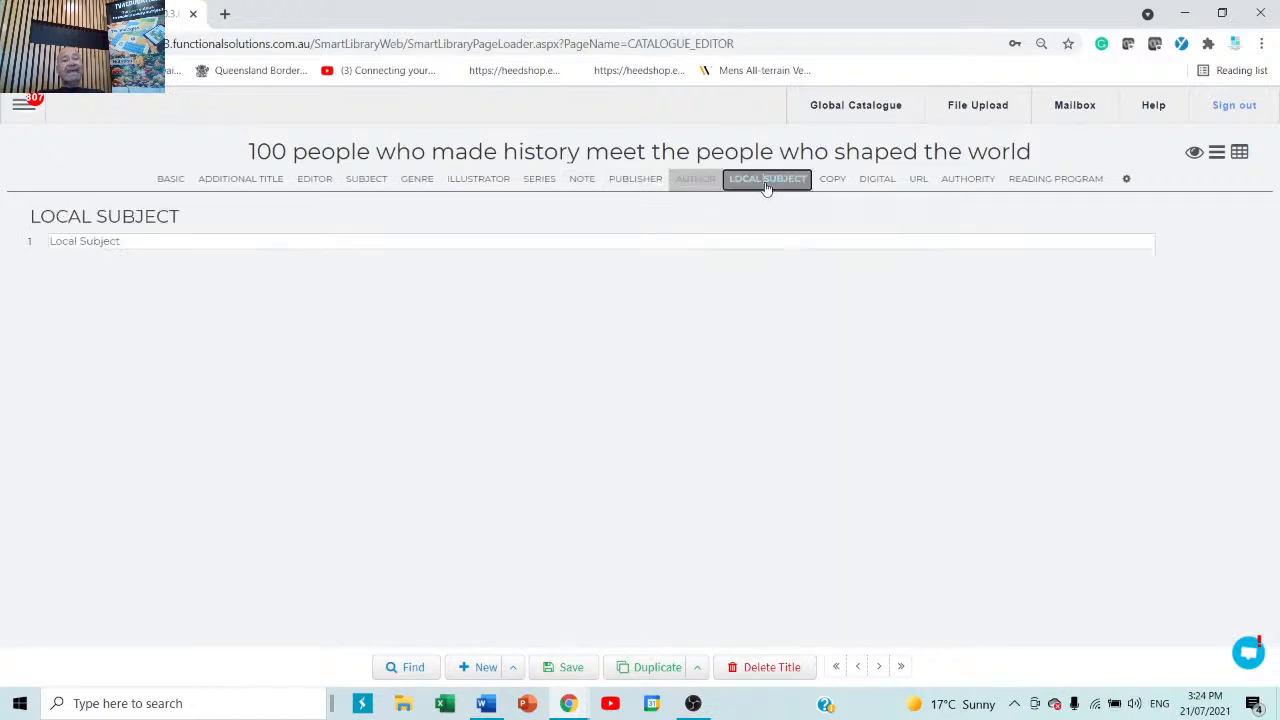
pyautogui.click(585, 184)
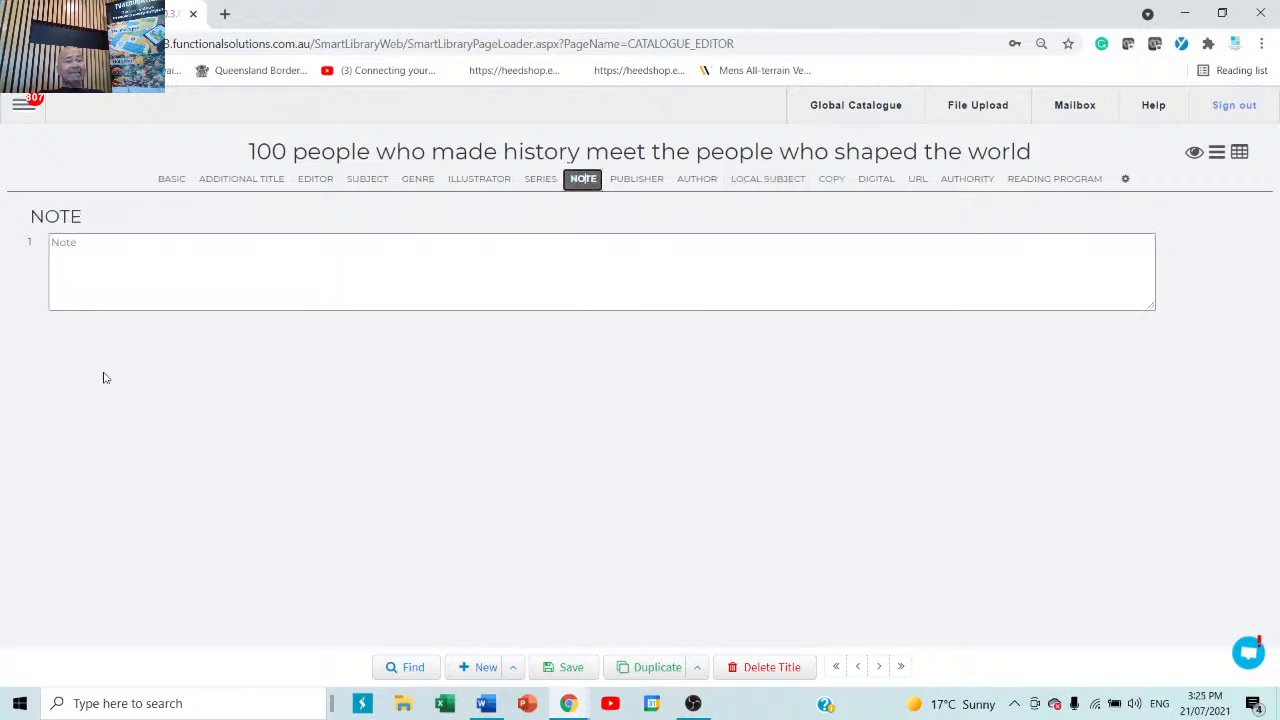
pyautogui.click(165, 179)
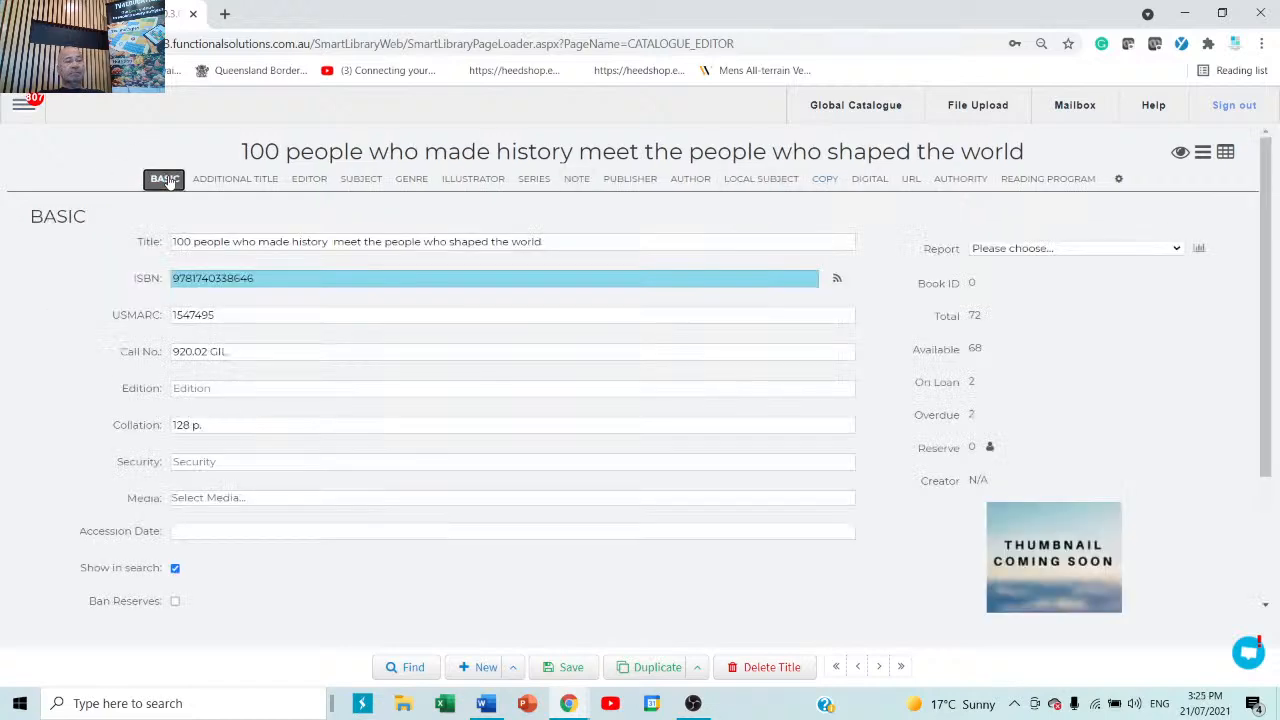
# Enter test barcode 'tyrtyryte' on the first copy and try saving, which is refused because Media is blank.
pyautogui.click(823, 180)
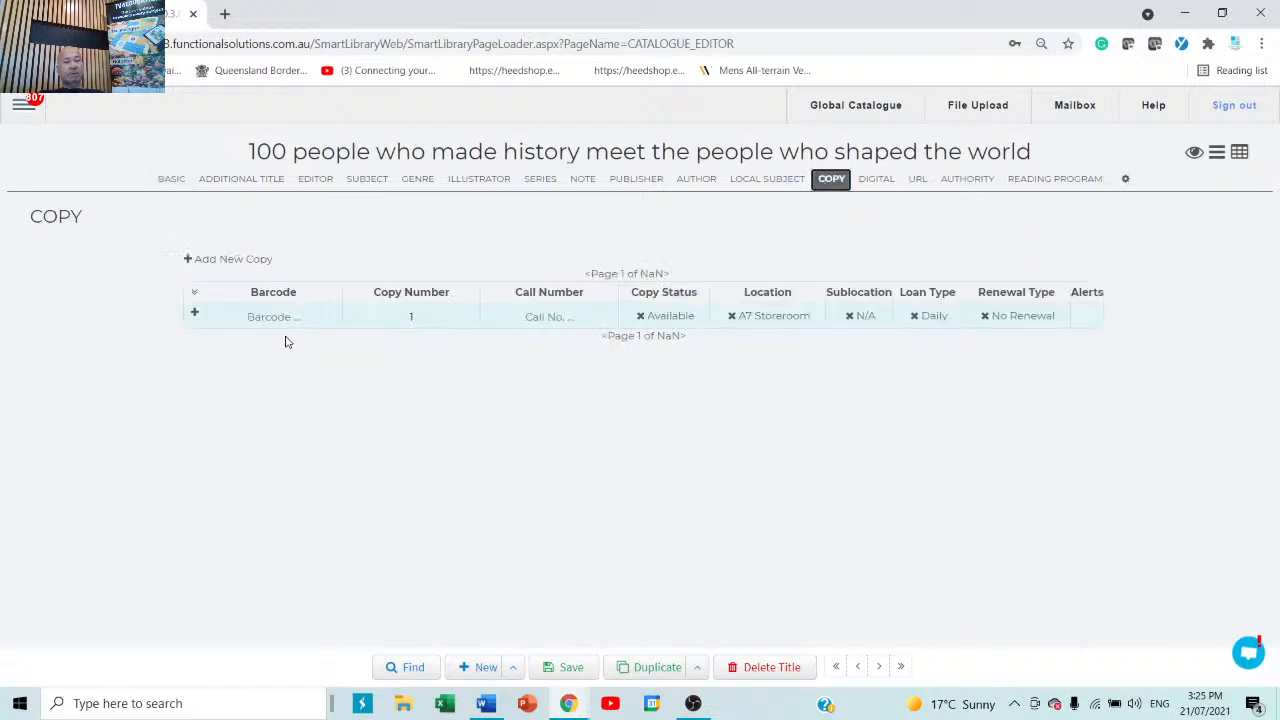
pyautogui.write('tyrtyryte')
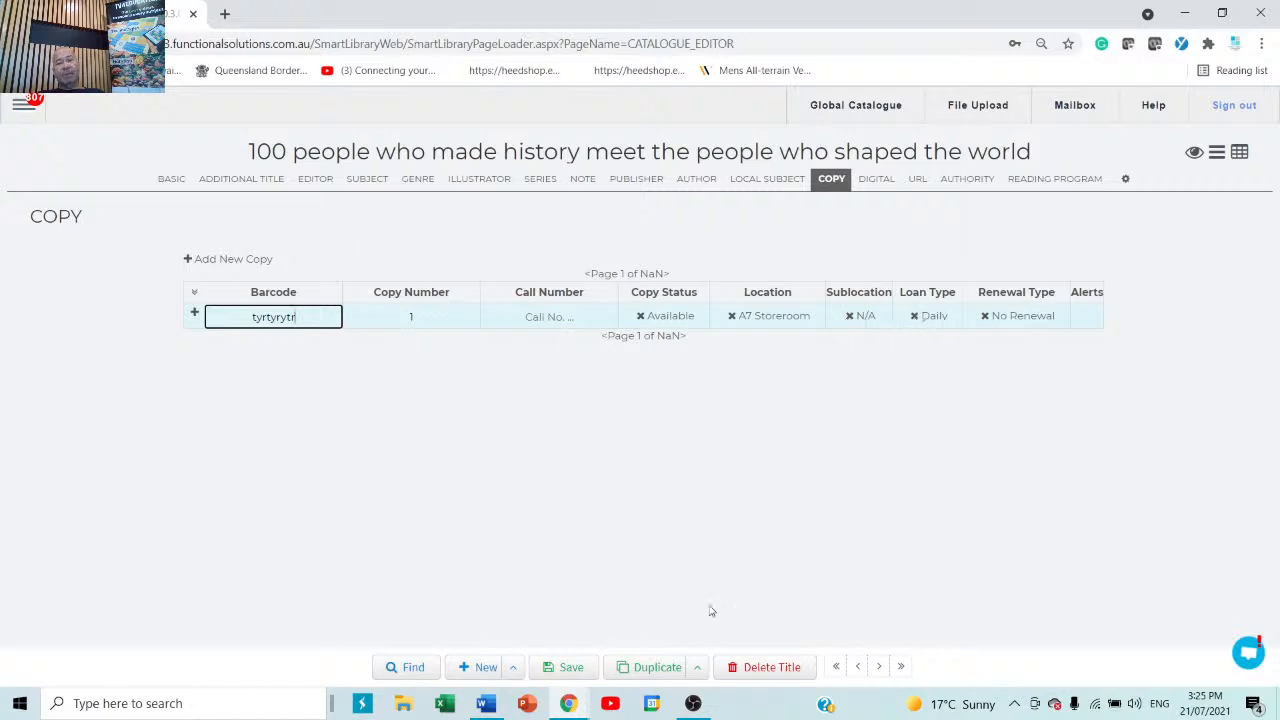
pyautogui.click(572, 673)
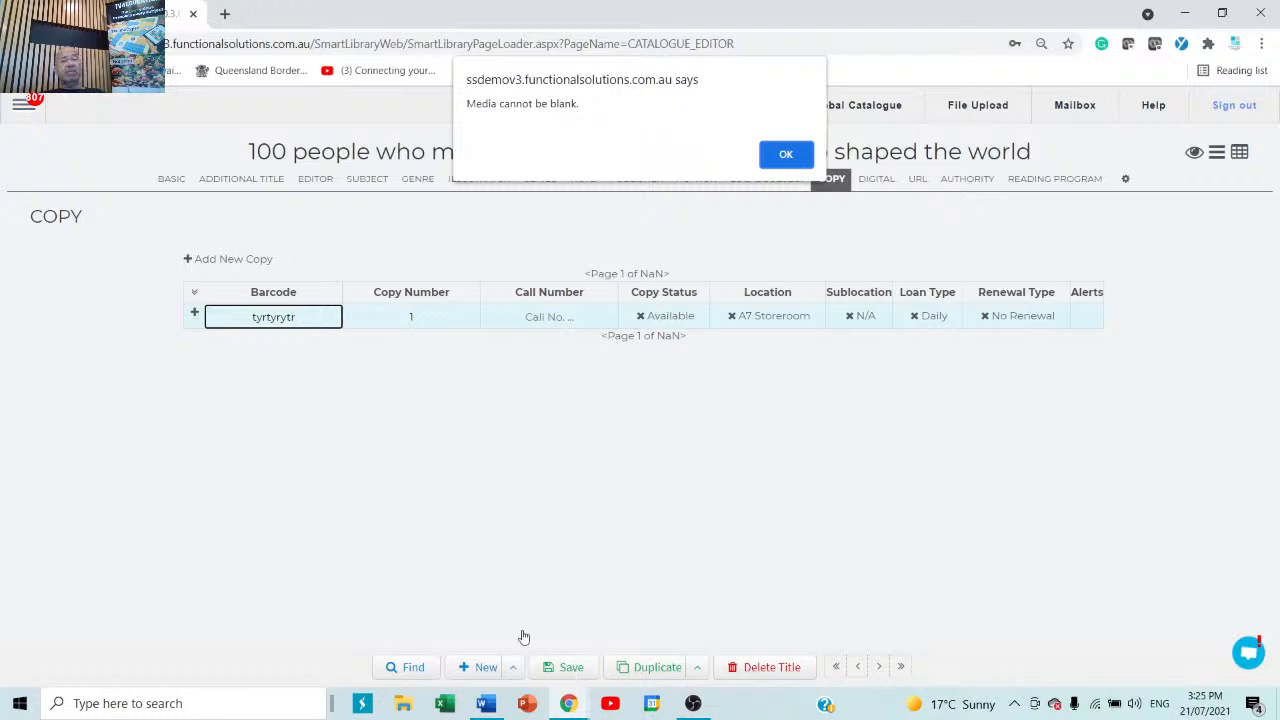
pyautogui.click(786, 156)
pyautogui.click(170, 180)
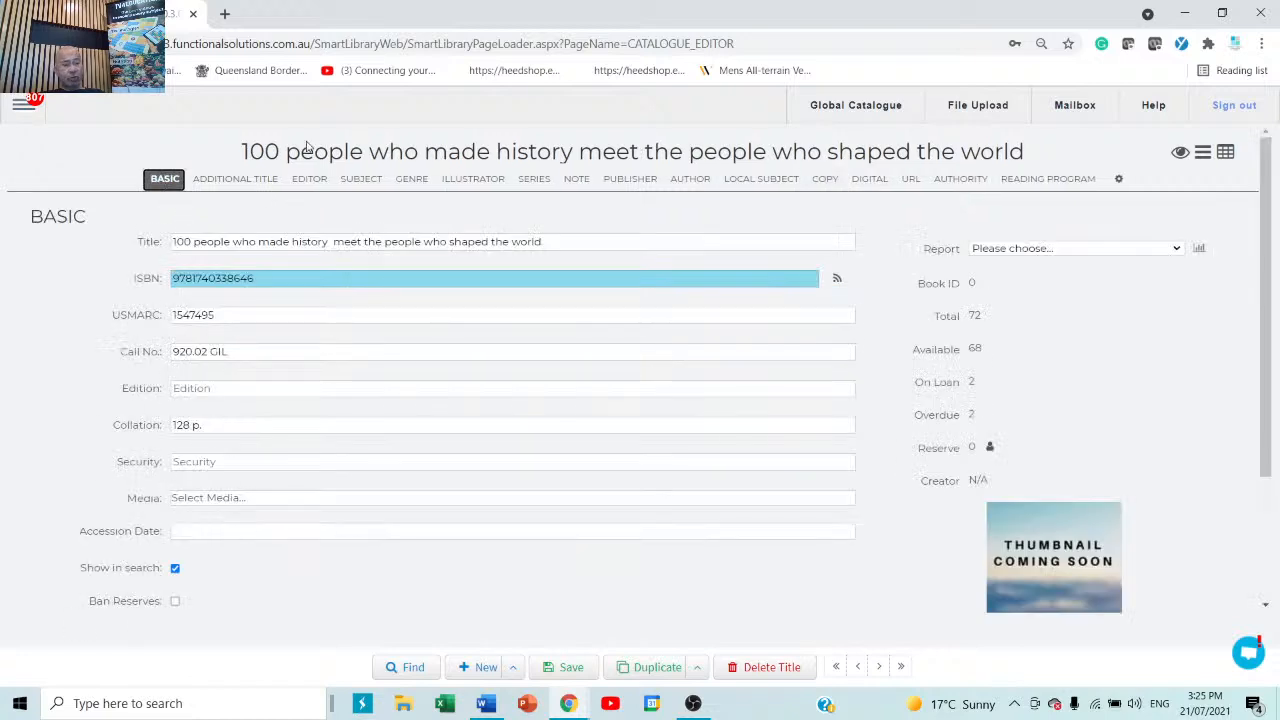
# Choose Book as the Media type, save the title as Book ID 23193, and start a new record.
pyautogui.click(266, 502)
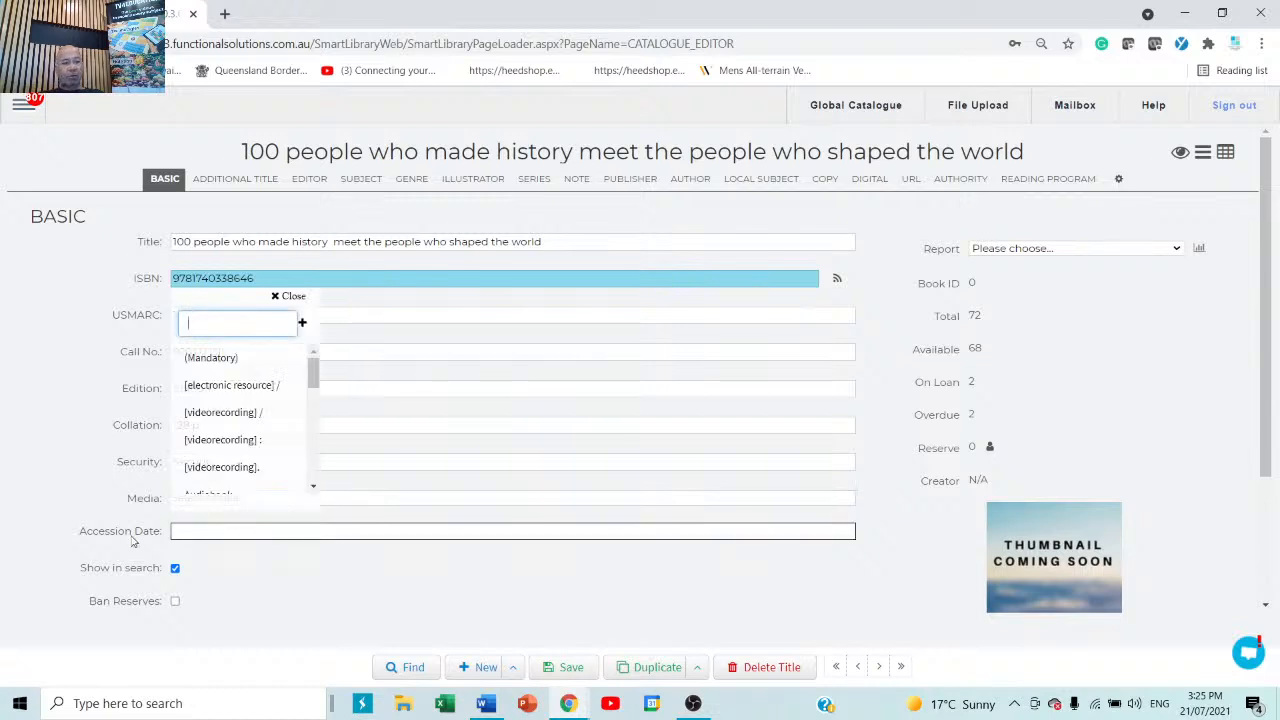
pyautogui.write('book')
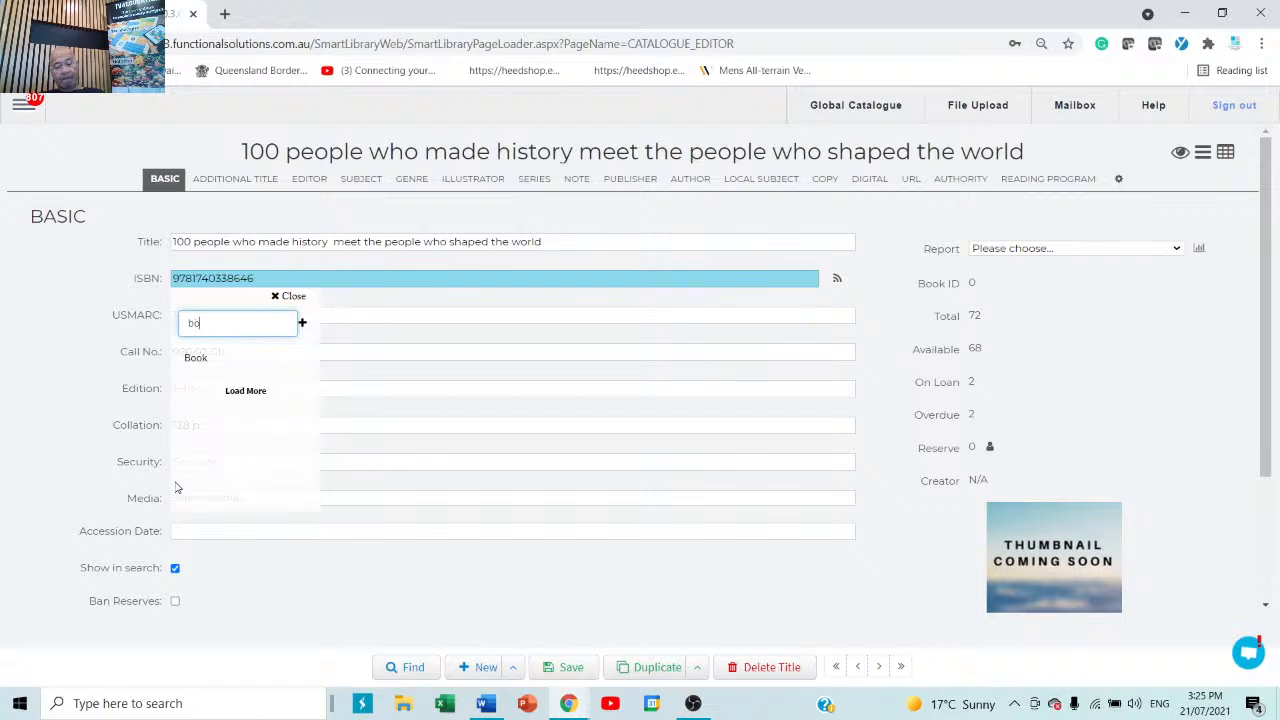
pyautogui.click(205, 360)
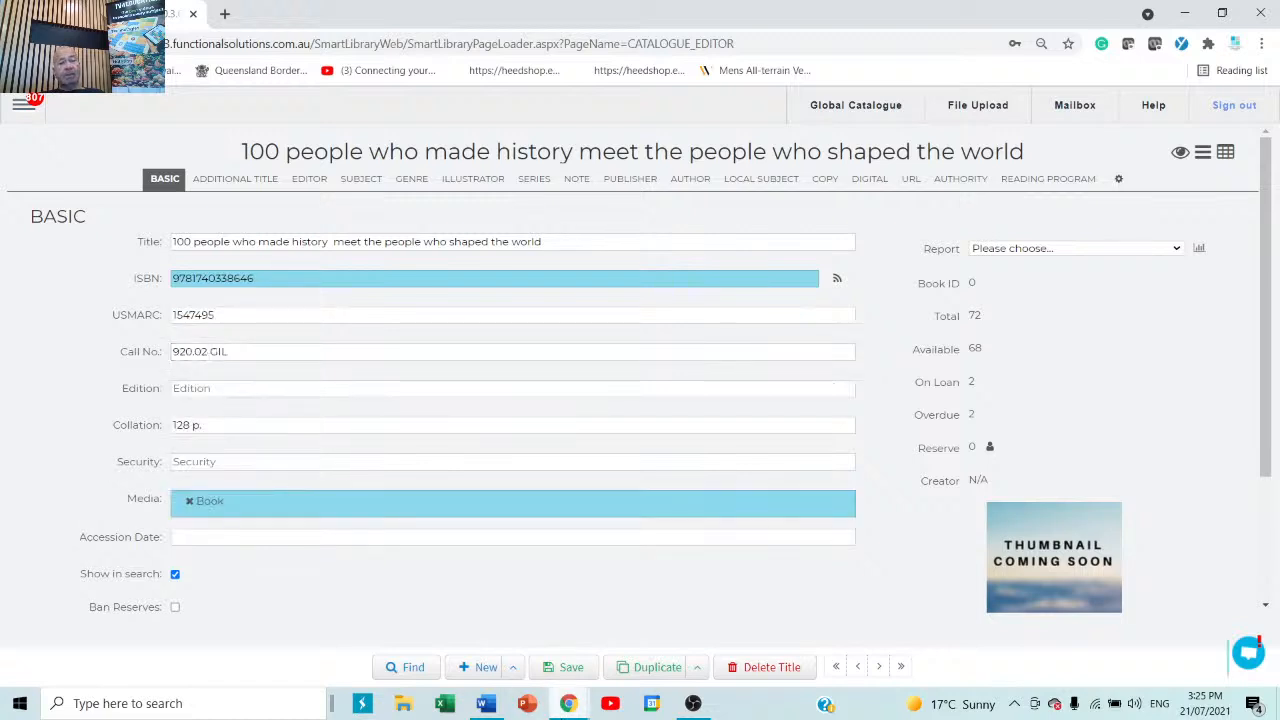
pyautogui.click(571, 667)
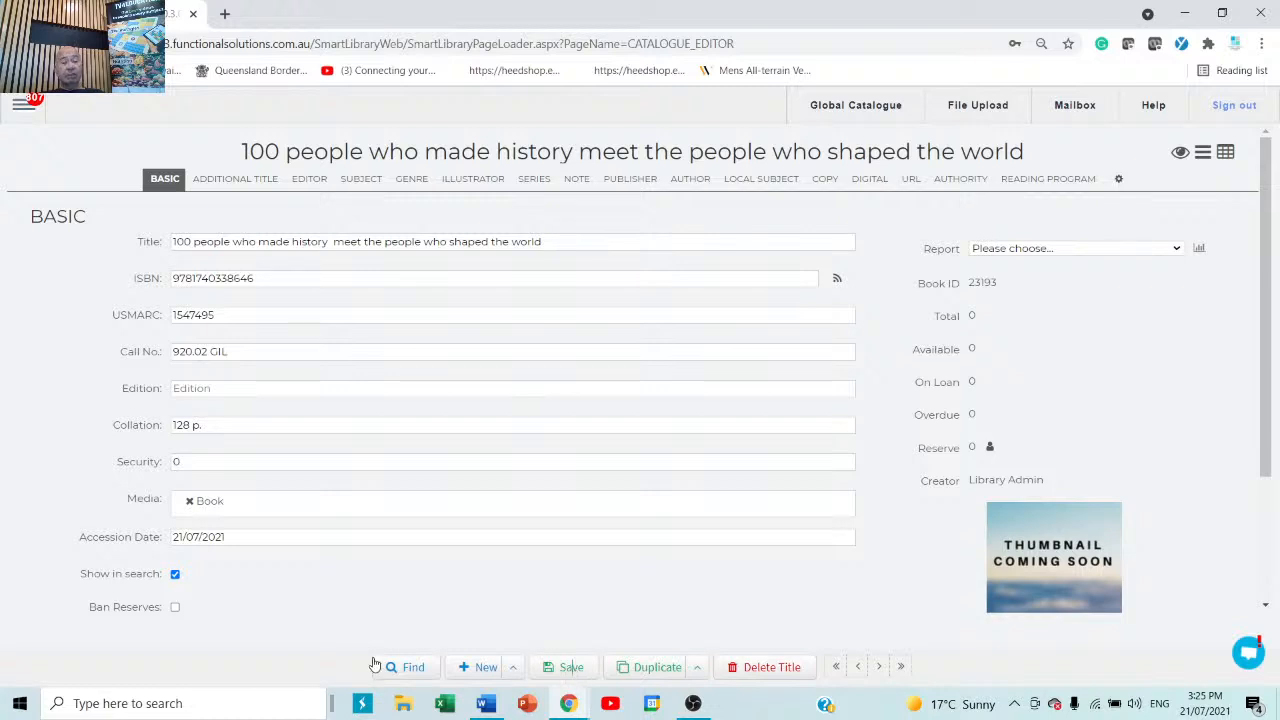
pyautogui.click(478, 668)
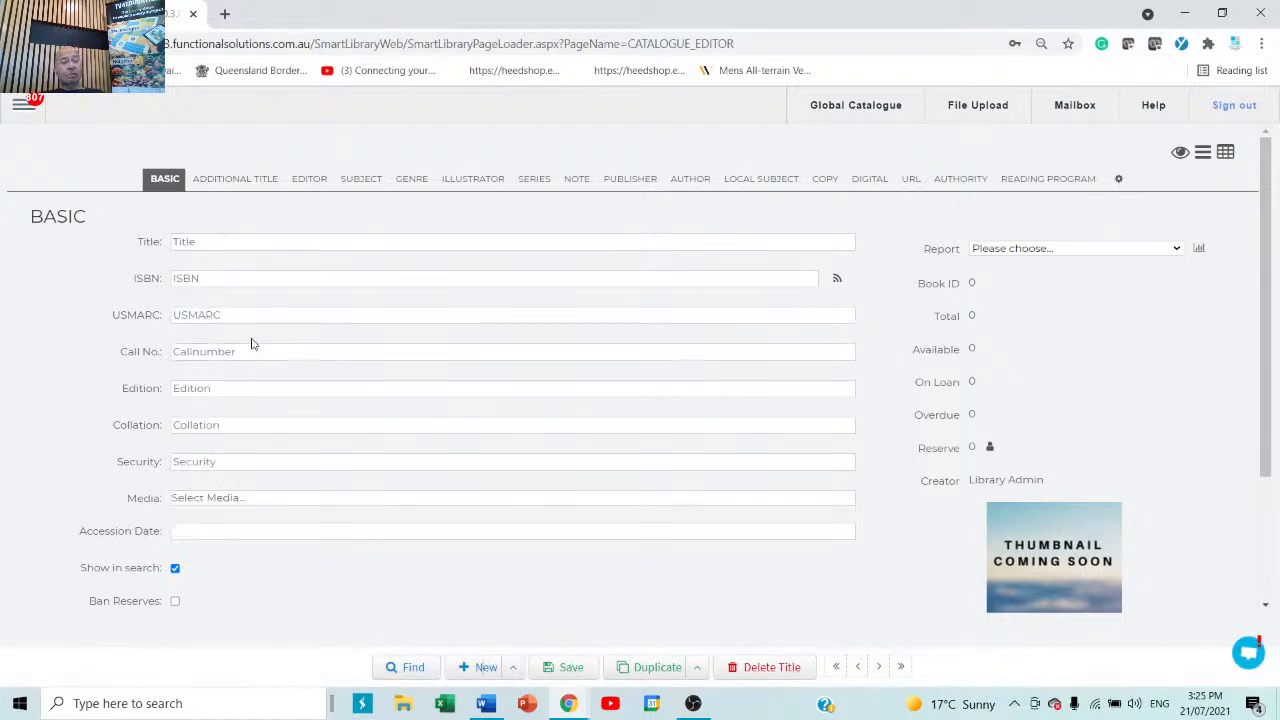
# Leave the blank title form and go to Catalogue > Global Catalogue from the main menu.
pyautogui.click(233, 285)
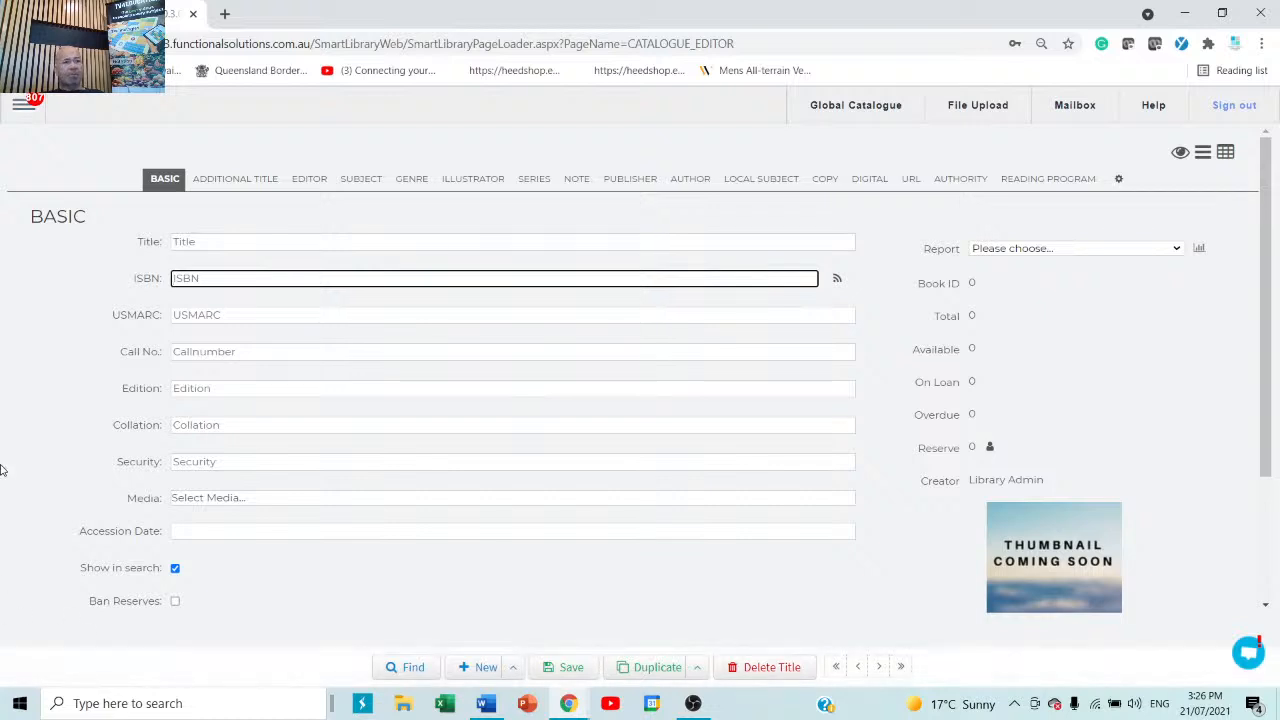
pyautogui.click(16, 108)
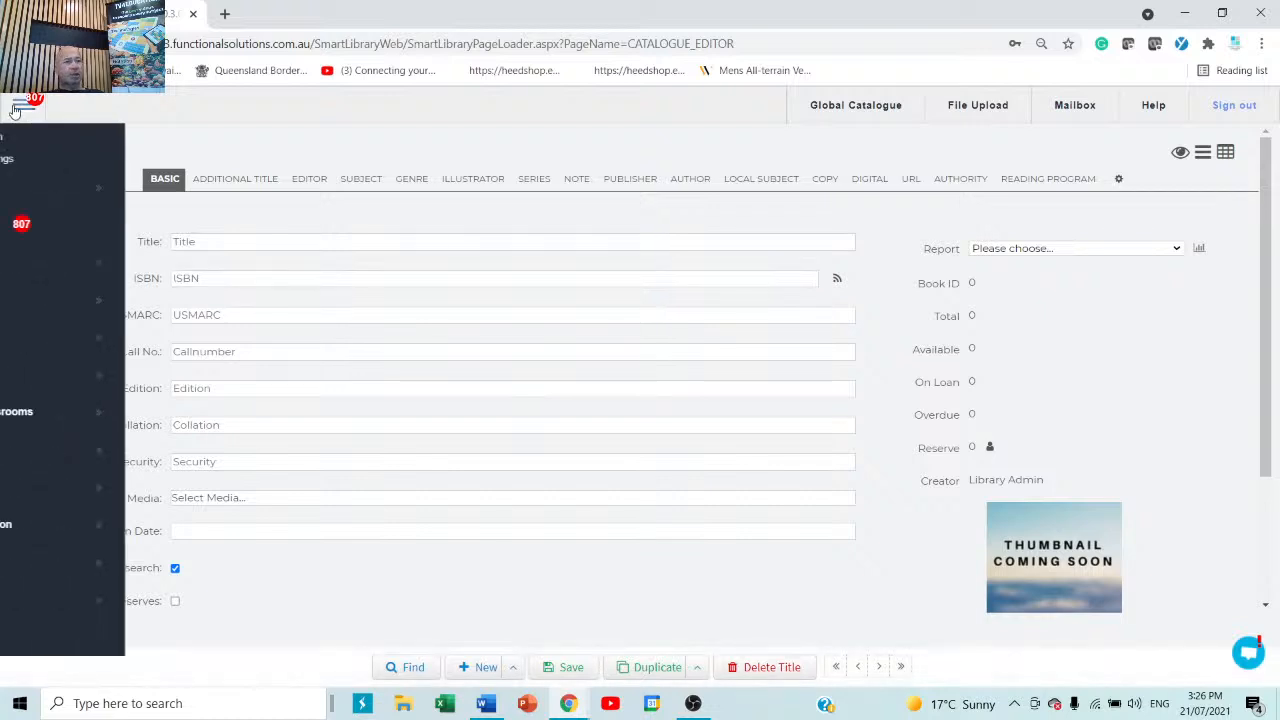
pyautogui.click(60, 298)
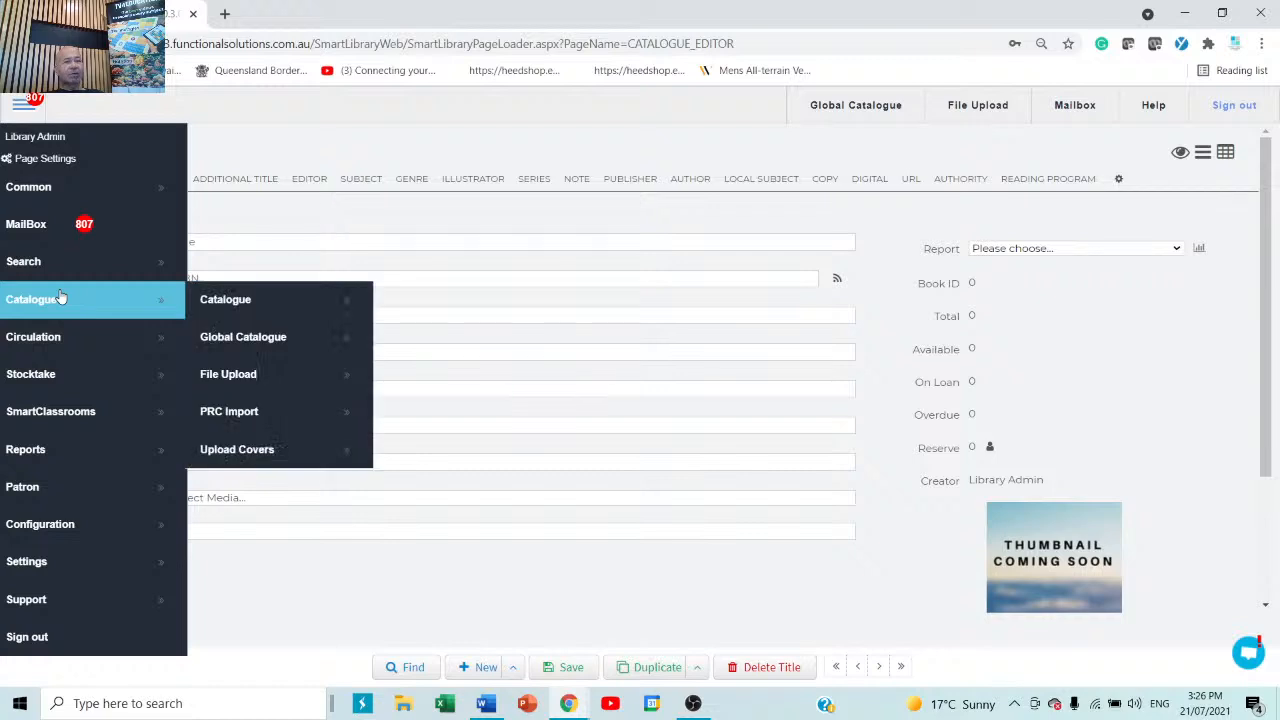
pyautogui.click(266, 341)
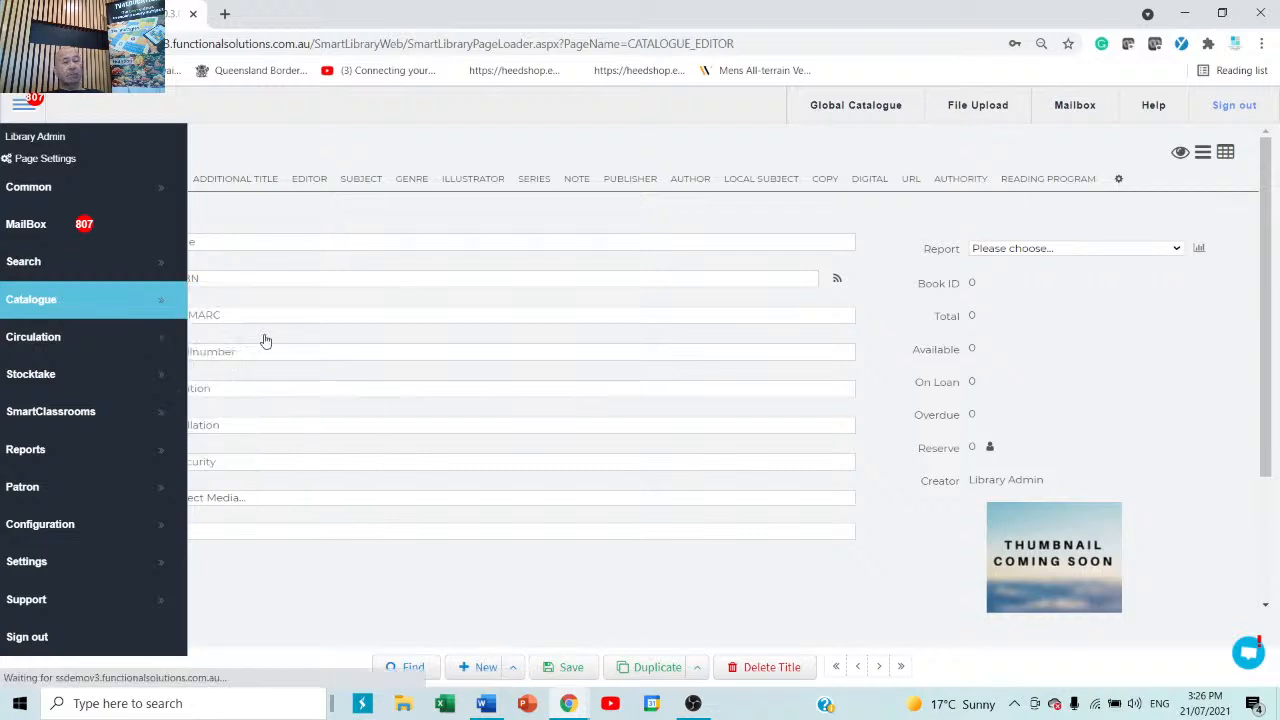
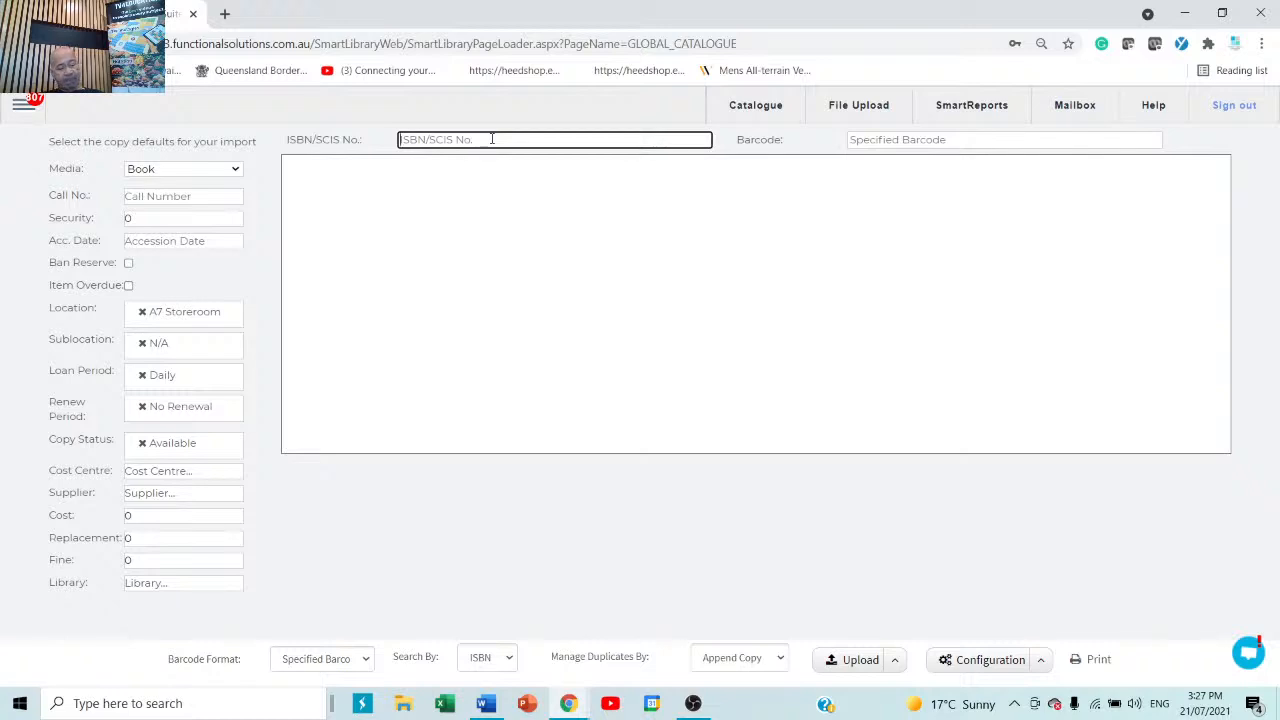
pyautogui.write('9781740338646')
pyautogui.press('Tab')
pyautogui.write('hjkuiyhjkiuy')
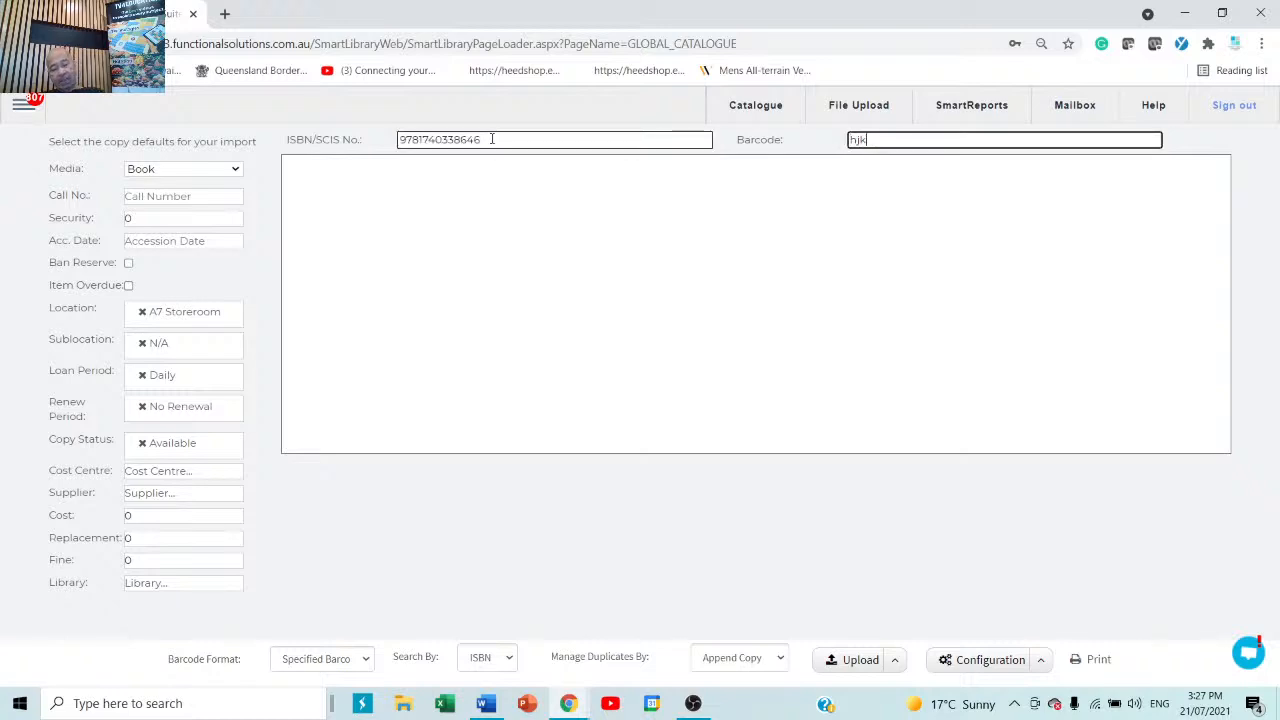
pyautogui.press('Return')
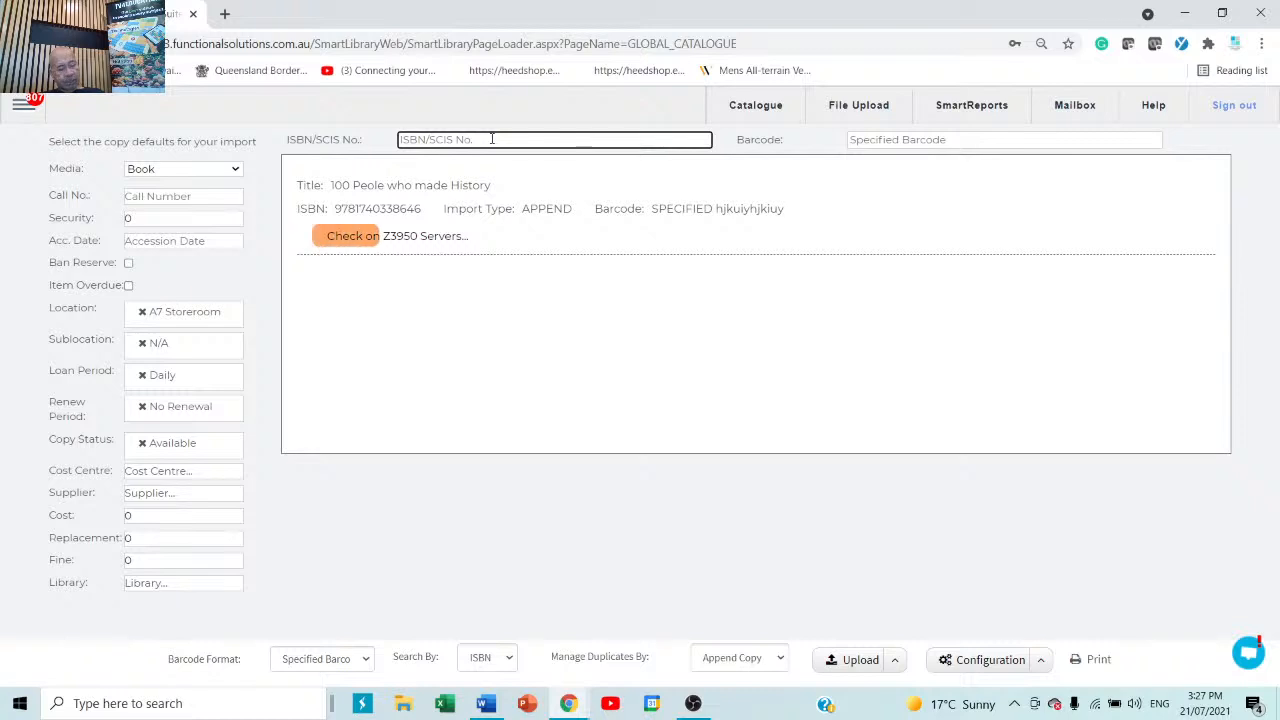
pyautogui.write('9781740338646')
pyautogui.press('Tab')
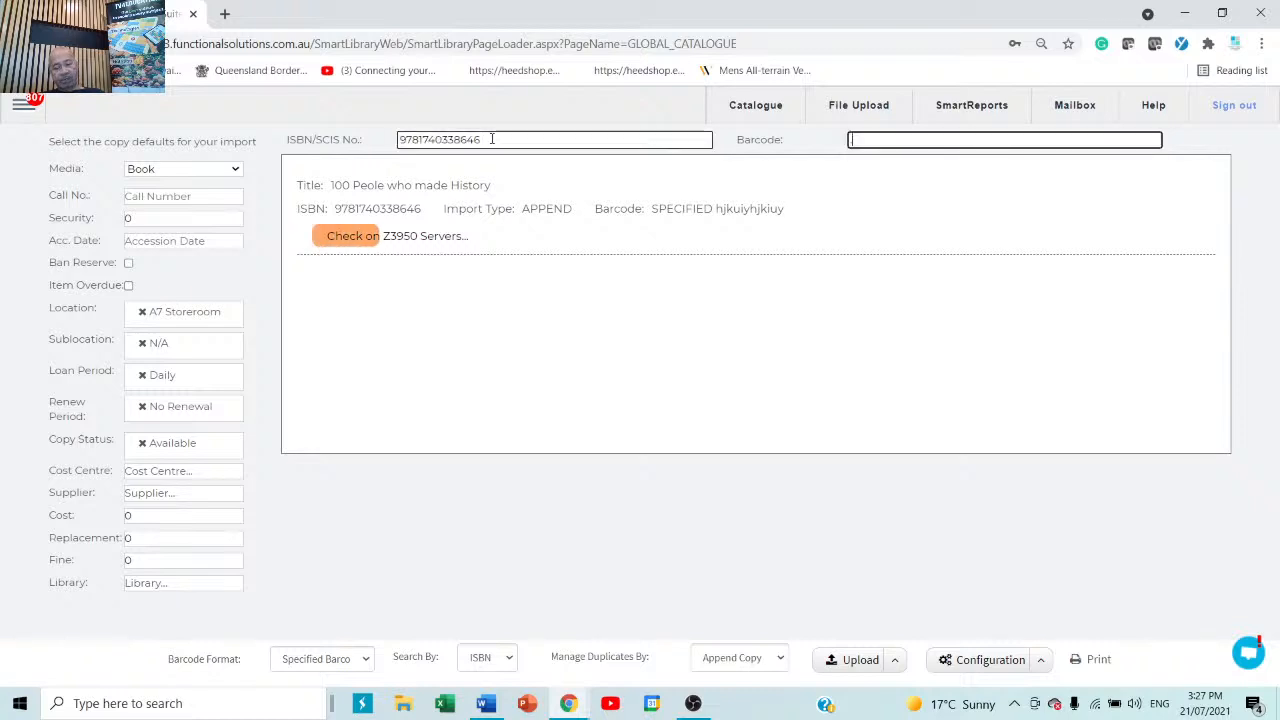
pyautogui.write('jghjgjhghjgjhgj')
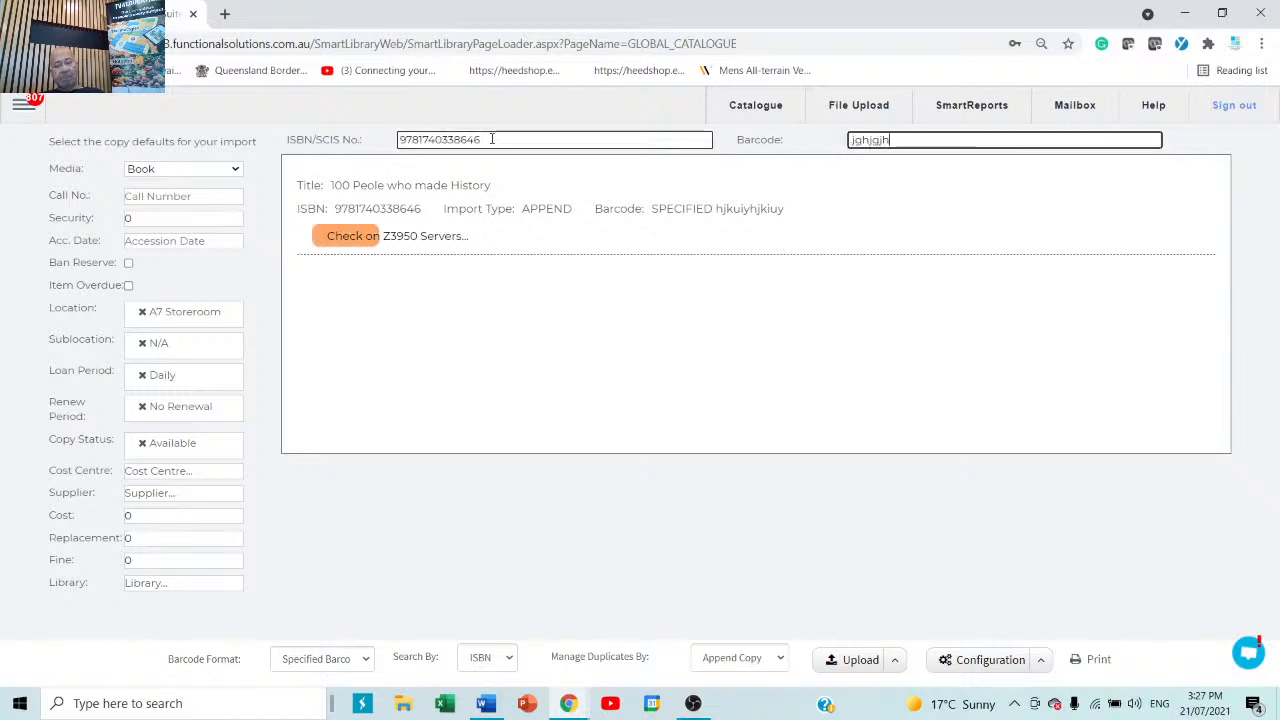
pyautogui.press('Return')
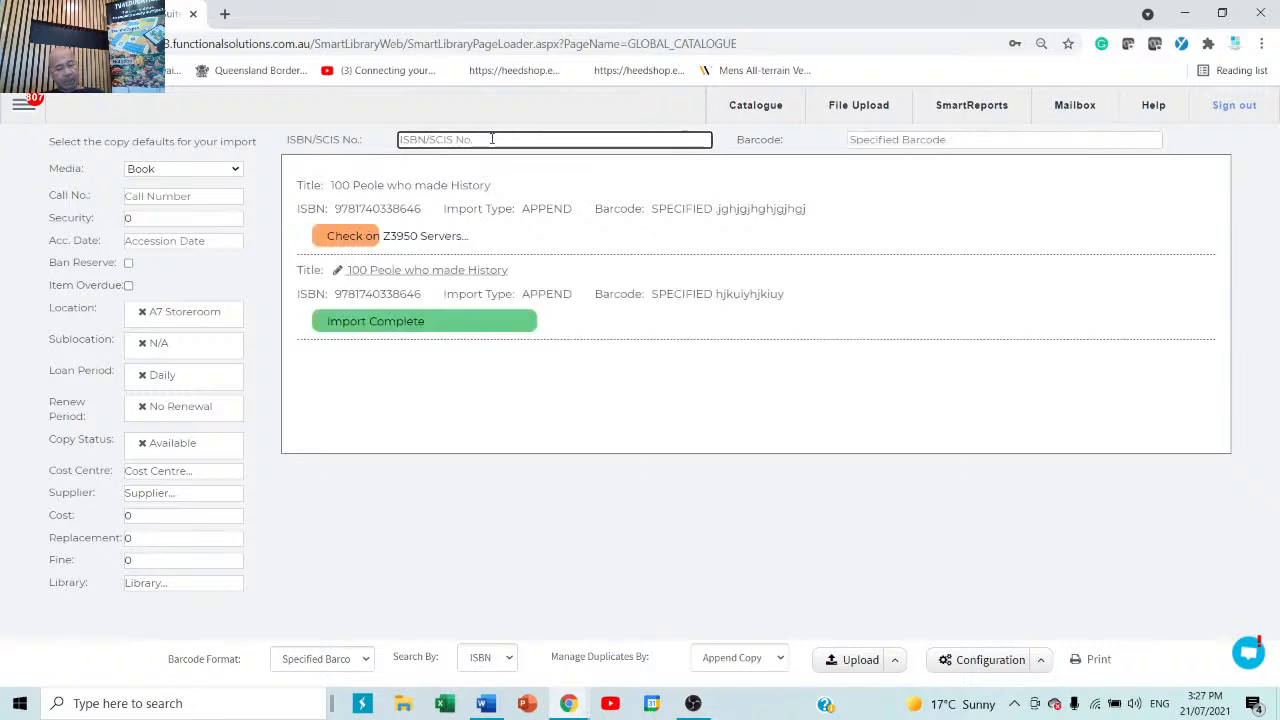
pyautogui.write('9781740338646')
pyautogui.press('Tab')
pyautogui.write('gjghfjrtyrtyrty')
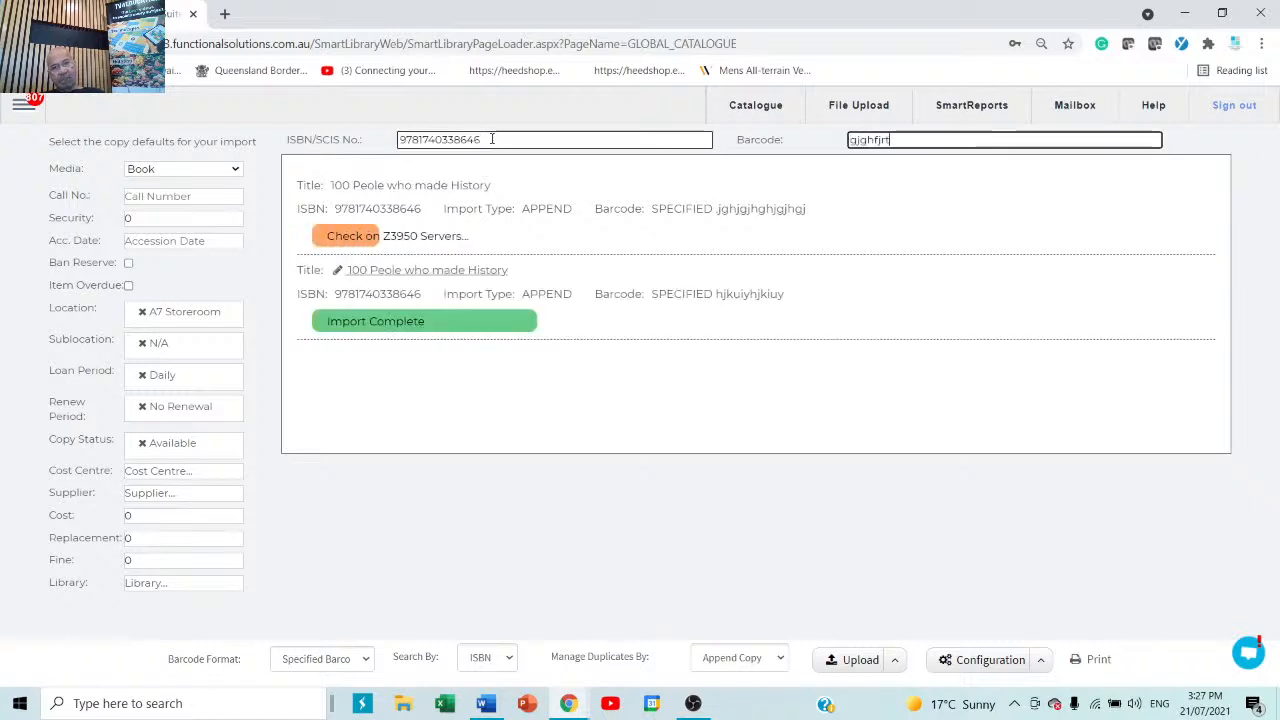
pyautogui.press('Return')
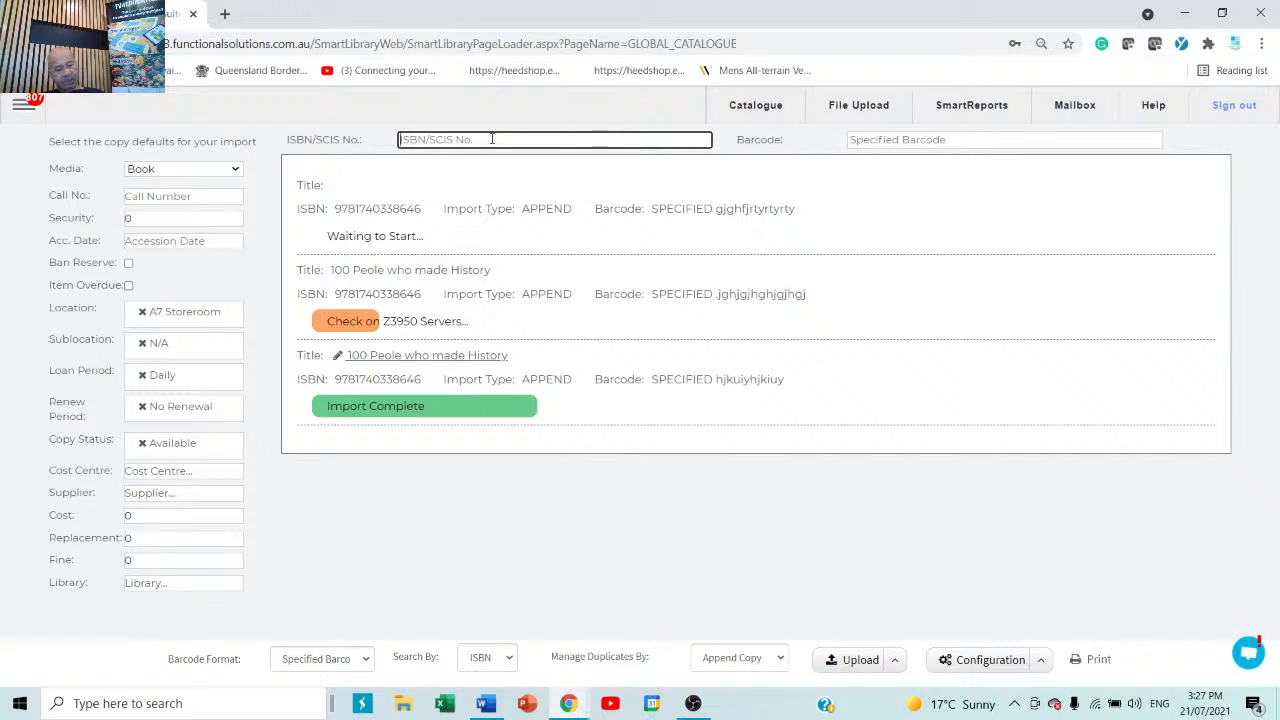
pyautogui.write('9781740338646')
pyautogui.press('Tab')
pyautogui.write('fghfghfg')
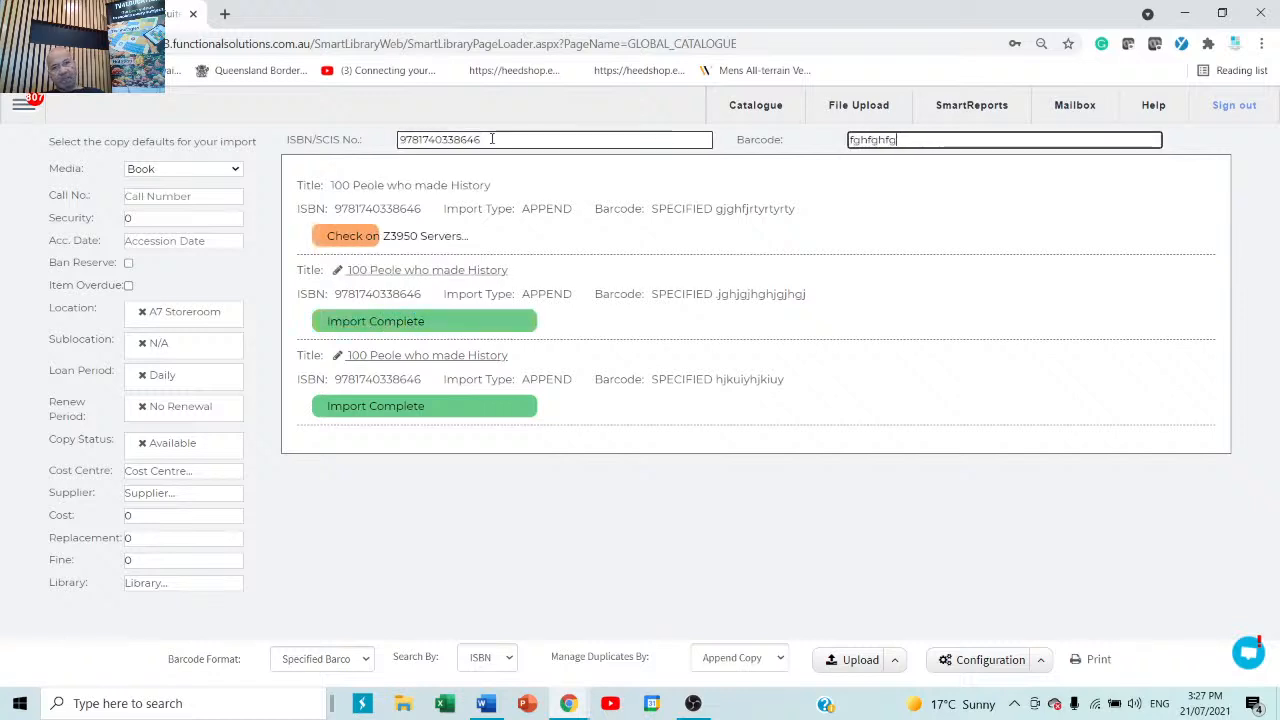
pyautogui.press('Return')
pyautogui.write('9781740338646')
pyautogui.press('Tab')
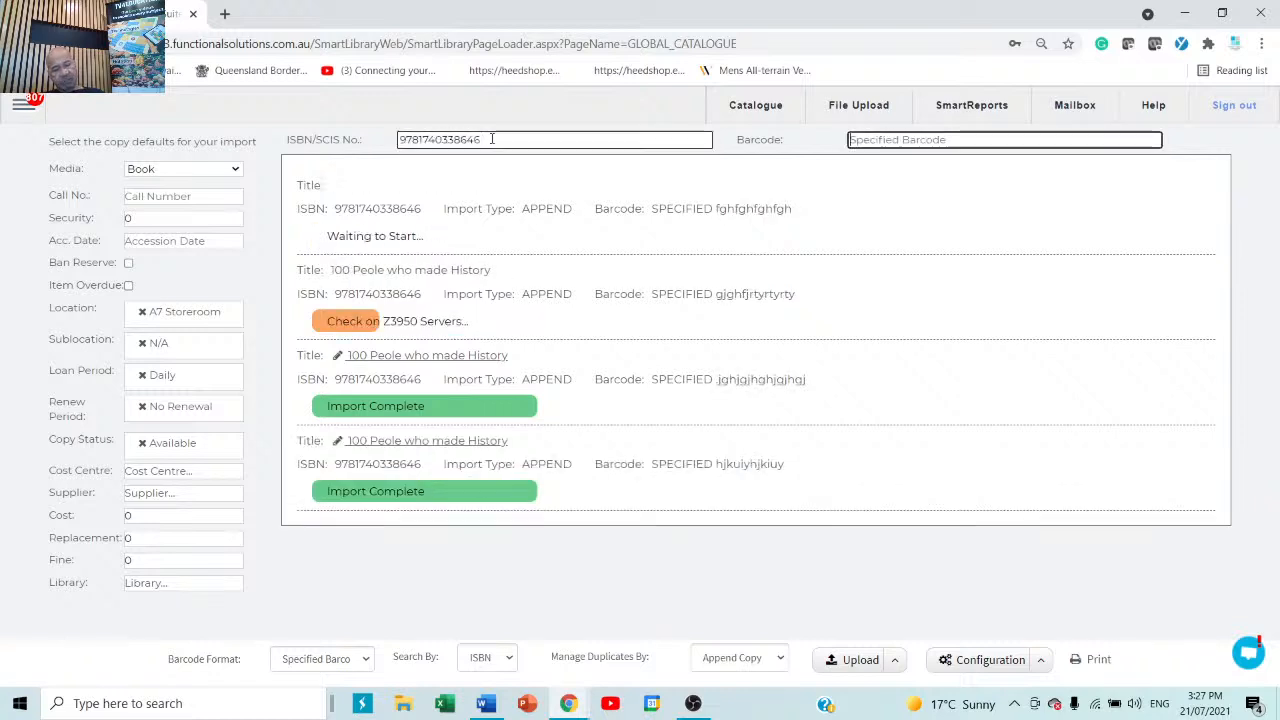
pyautogui.write('fghte')
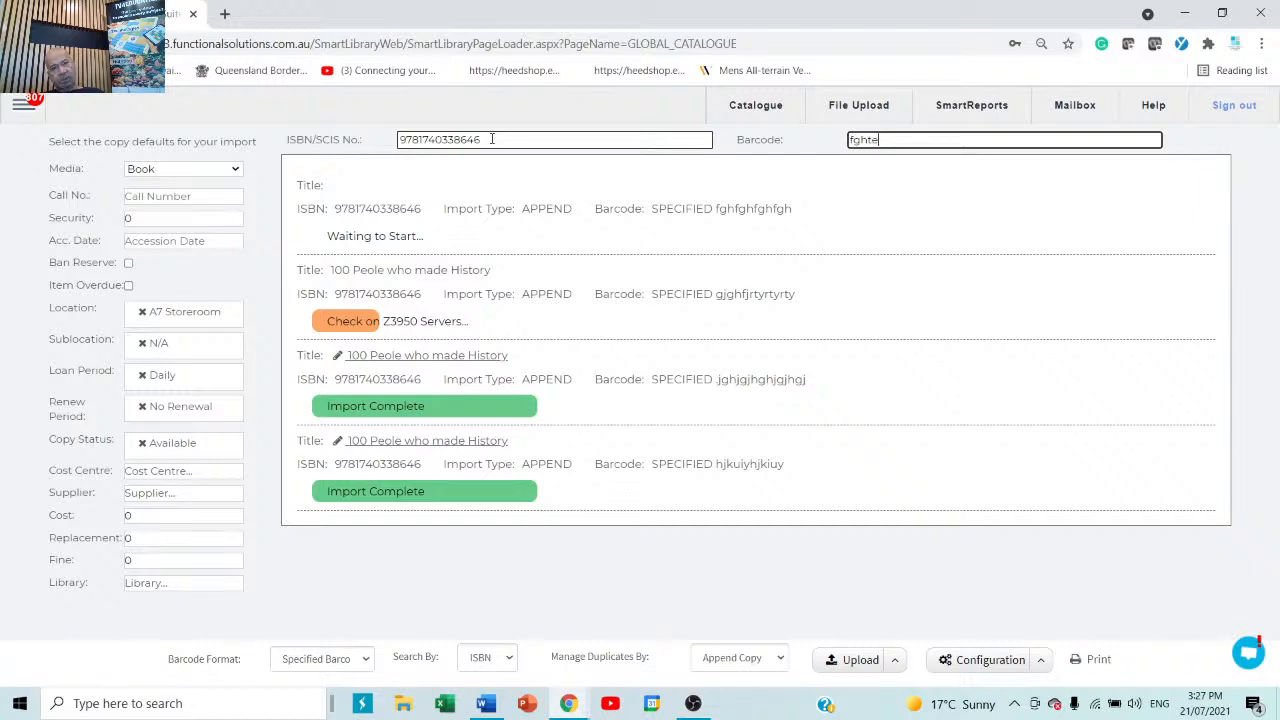
pyautogui.write('e')
pyautogui.press('Return')
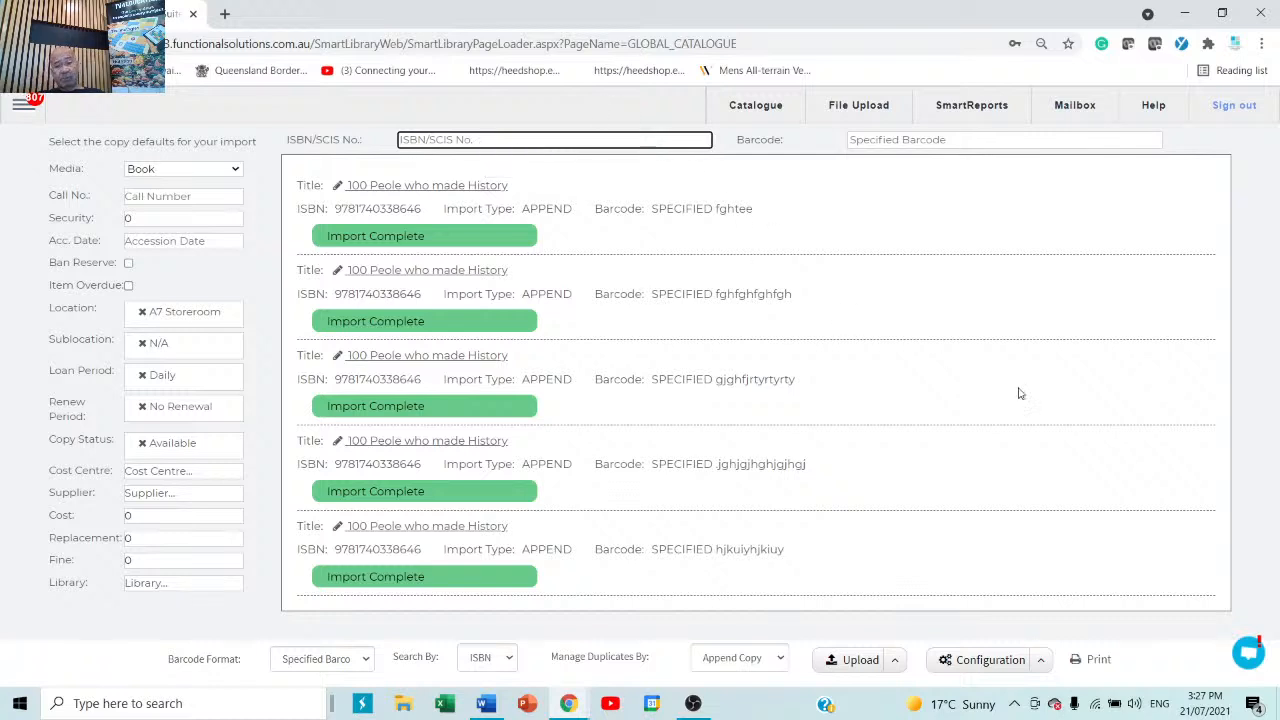
# Generate the Raeco 12603 spine label sheet with Blank set to 17, then close the report tab.
pyautogui.click(1099, 665)
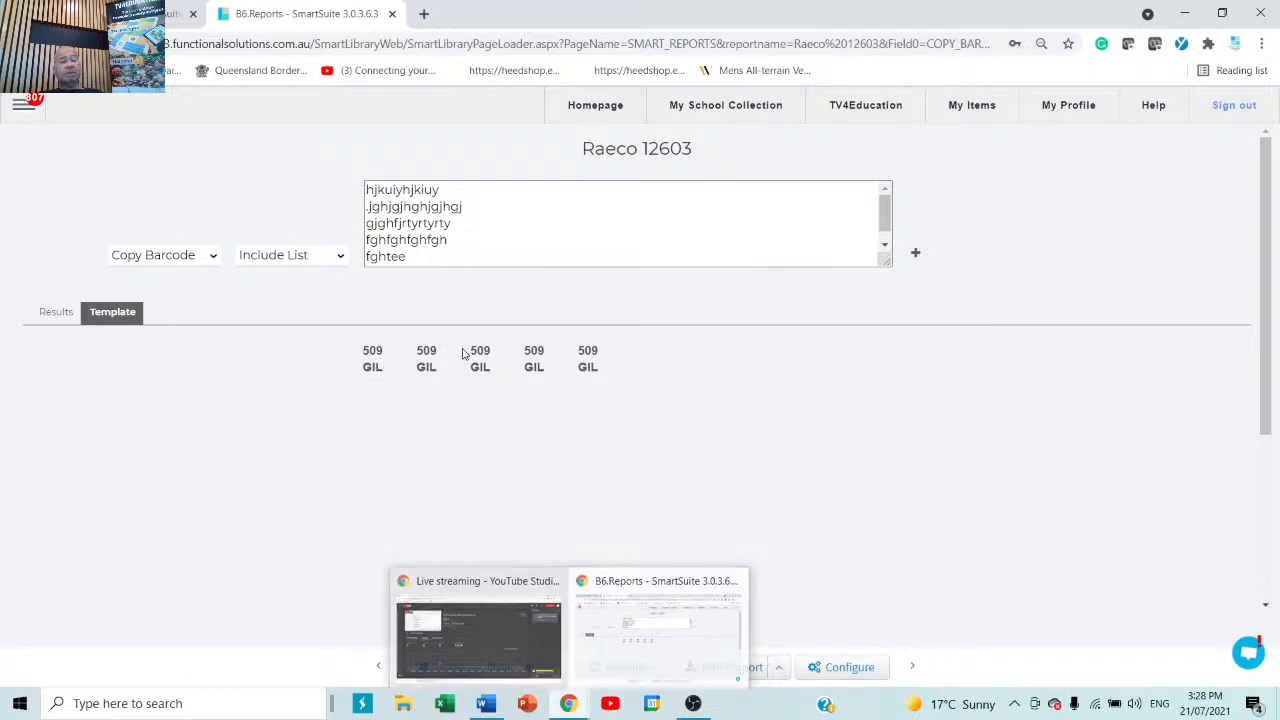
pyautogui.moveTo(547, 667); pyautogui.dragTo(443, 671)
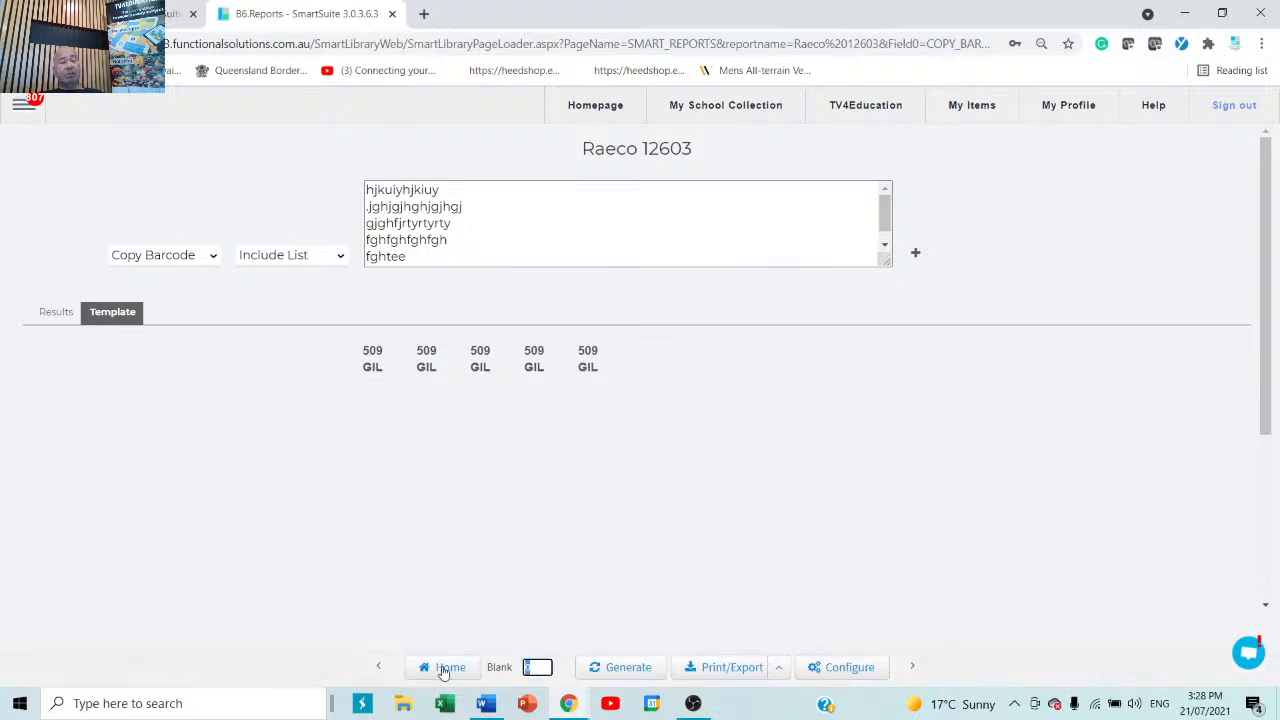
pyautogui.write('1')
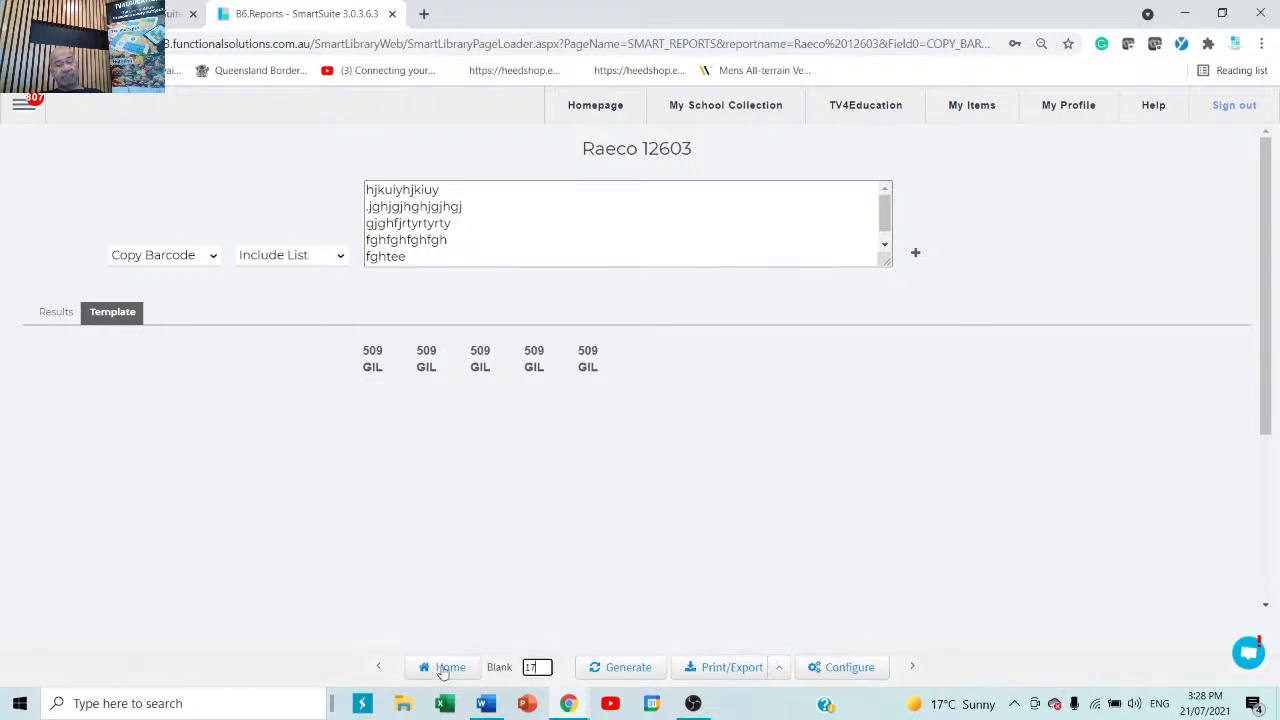
pyautogui.write('7')
pyautogui.click(646, 669)
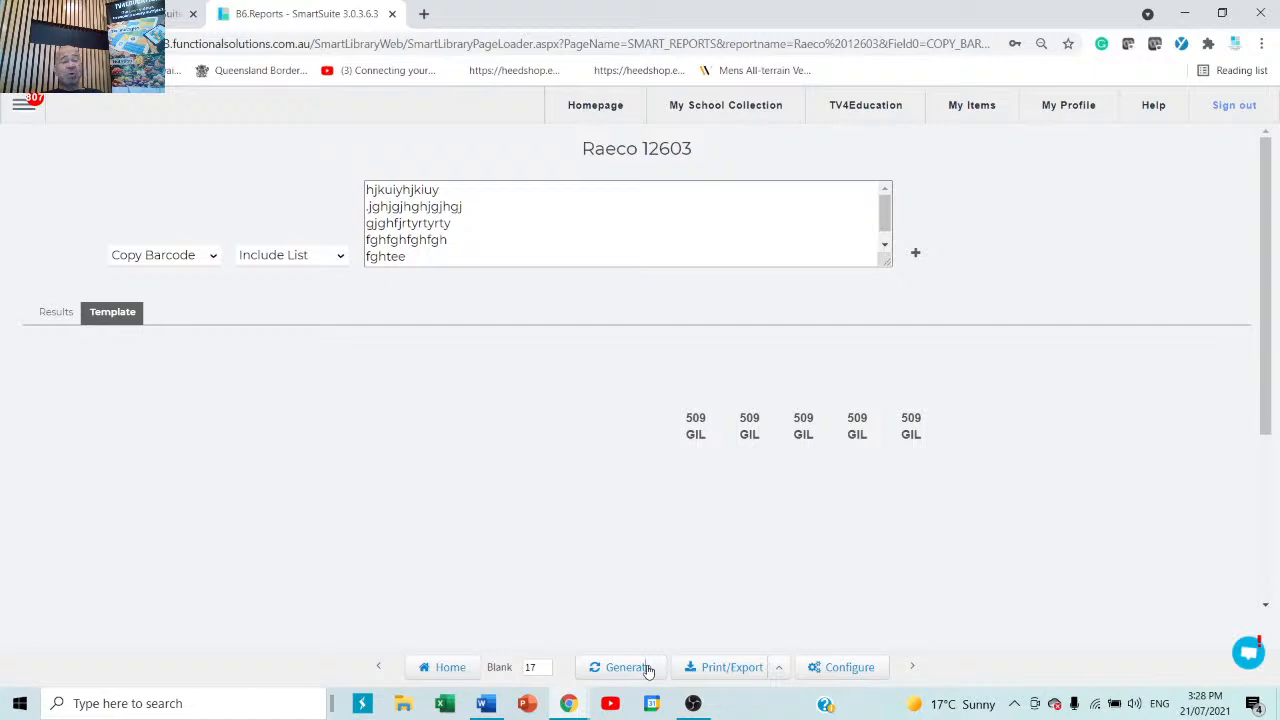
pyautogui.click(391, 14)
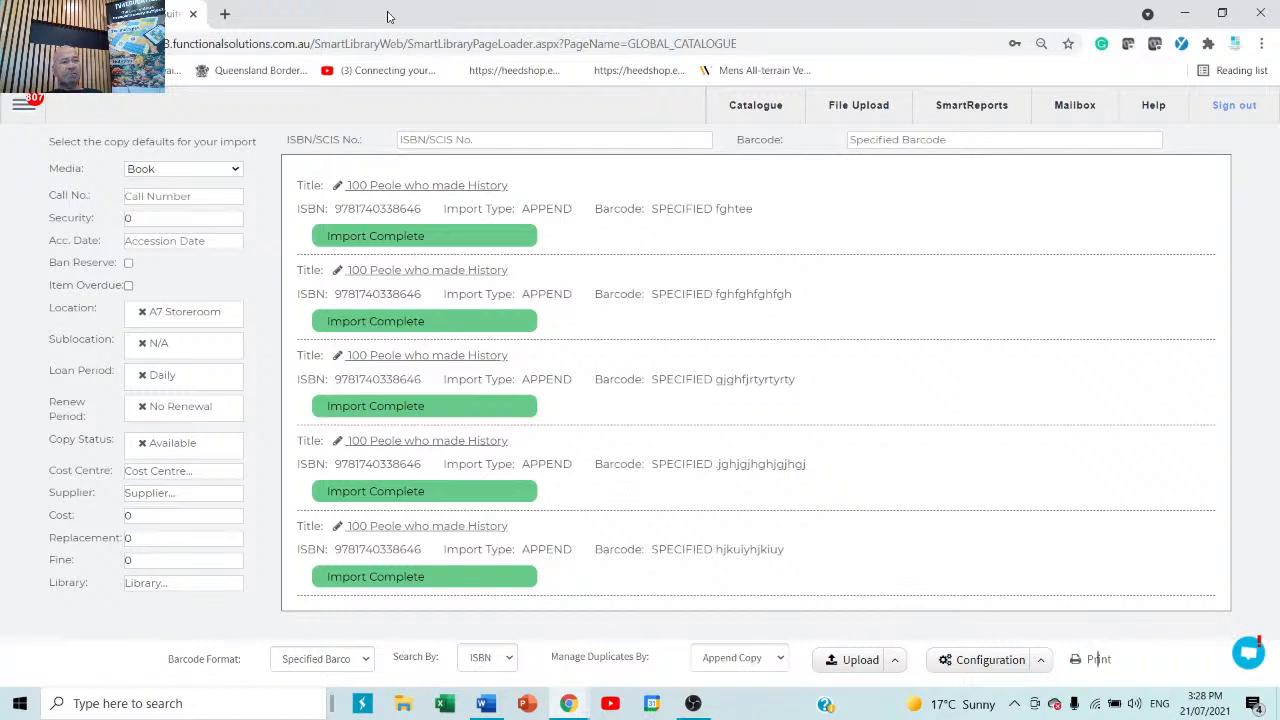
pyautogui.click(24, 108)
pyautogui.click(60, 300)
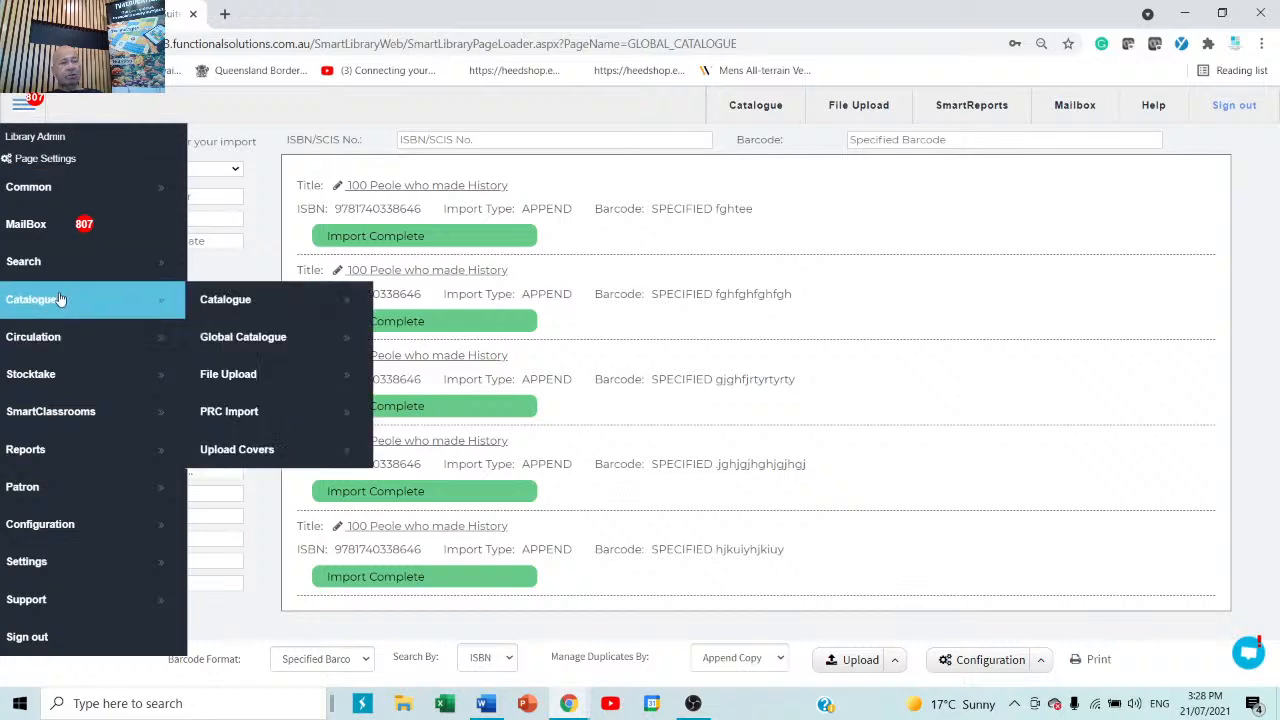
pyautogui.click(1033, 230)
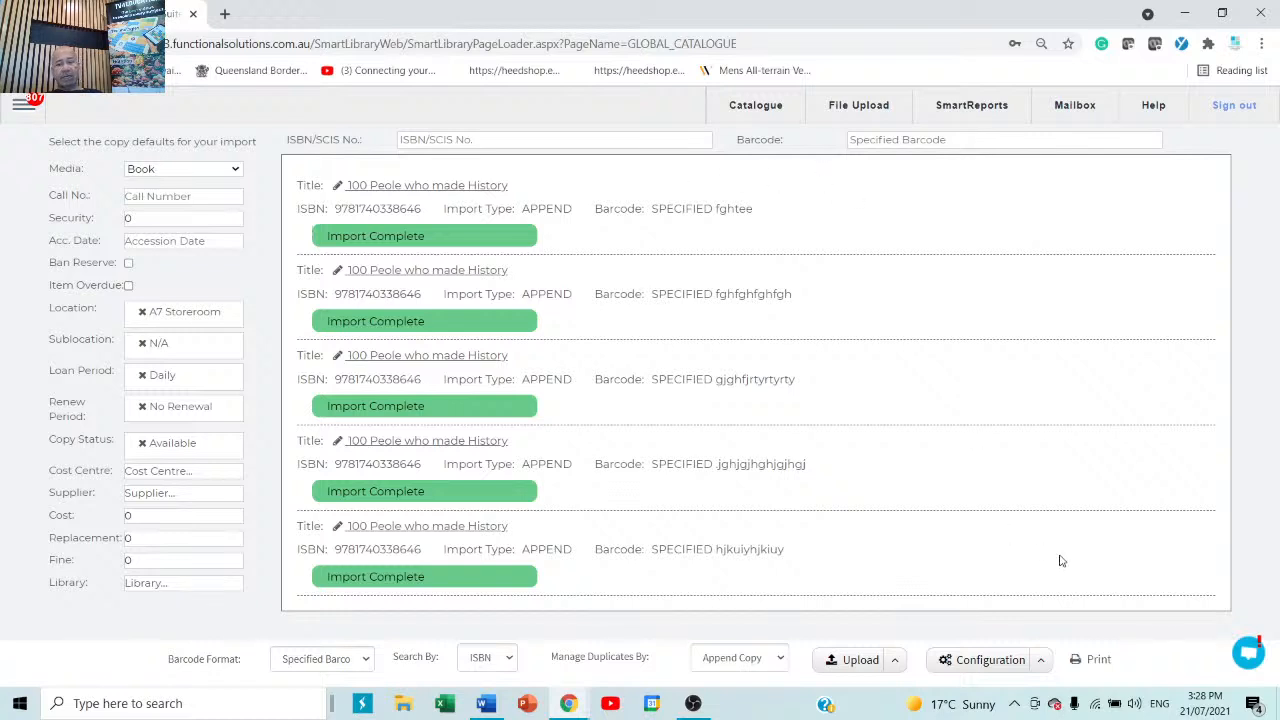
pyautogui.click(1043, 663)
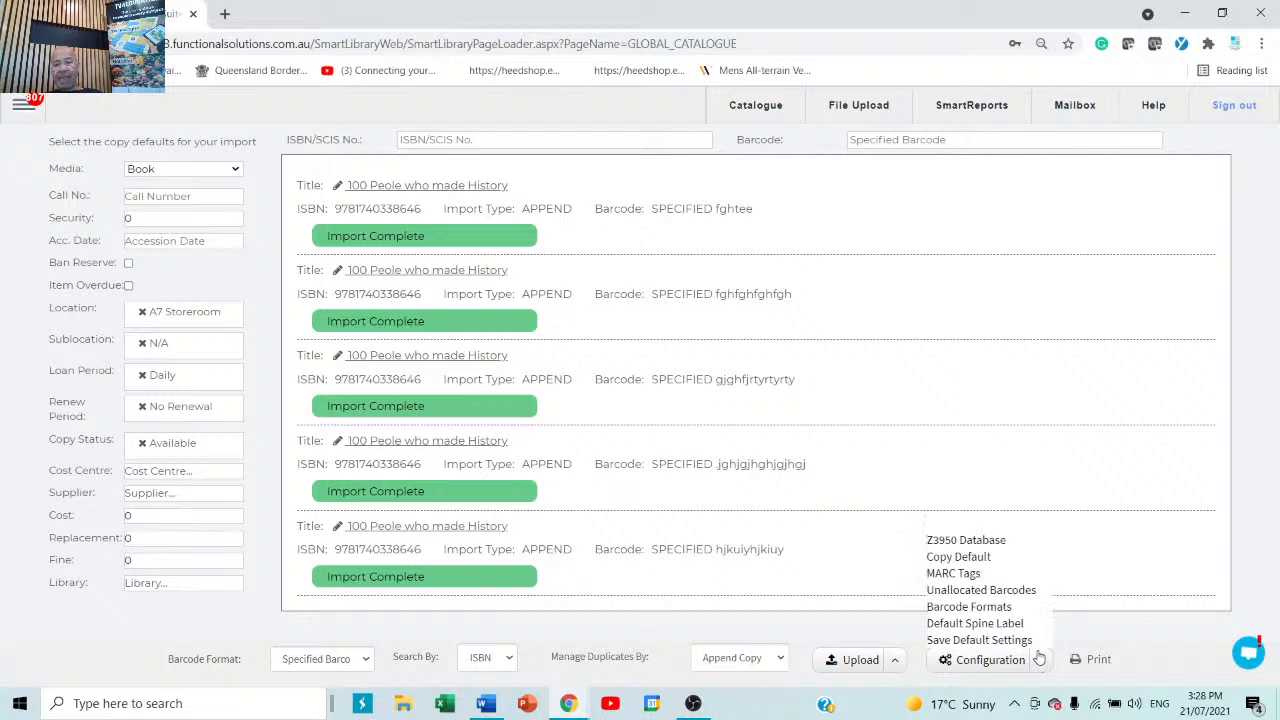
pyautogui.click(980, 542)
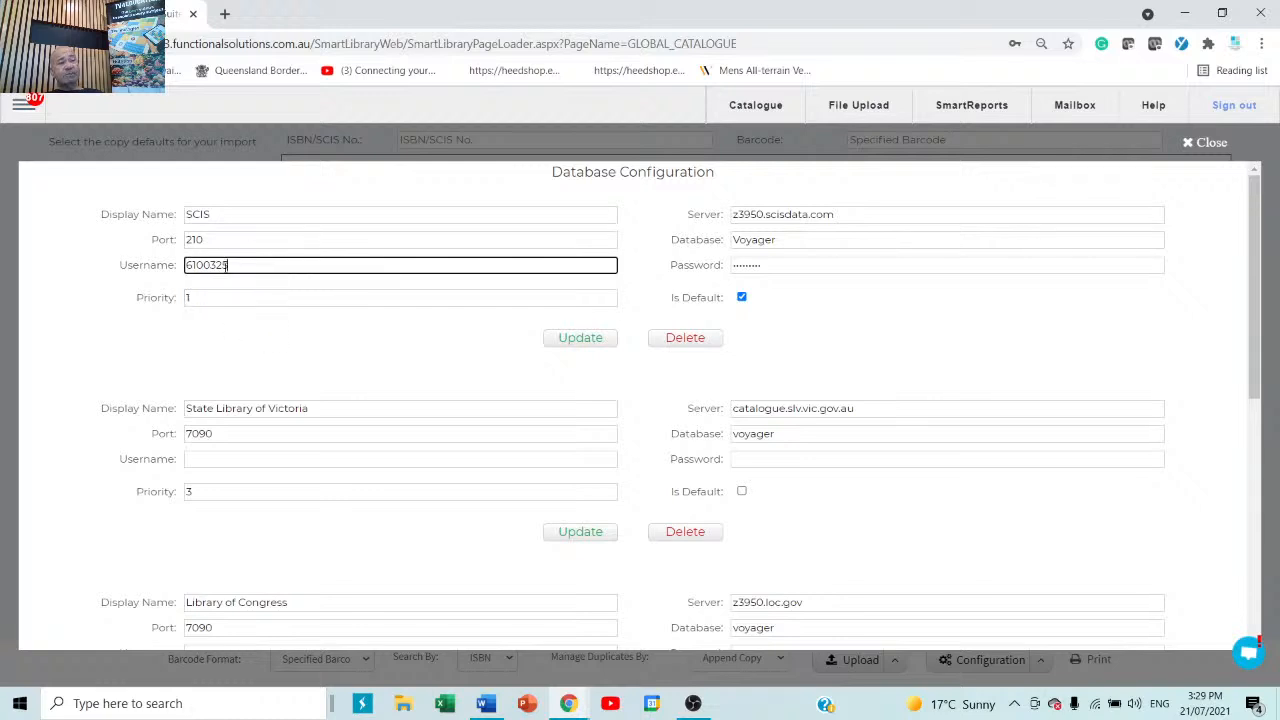
pyautogui.moveTo(229, 265); pyautogui.dragTo(150, 266)
pyautogui.moveTo(832, 265); pyautogui.dragTo(715, 265)
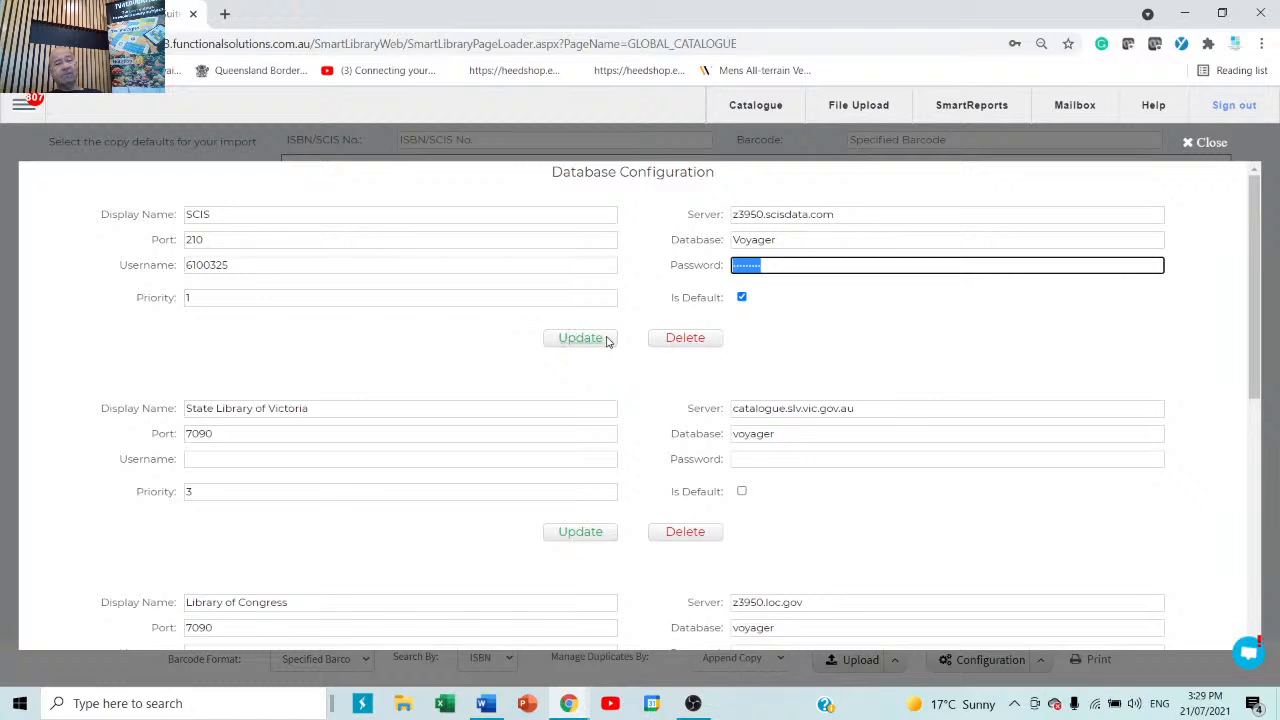
pyautogui.click(1206, 144)
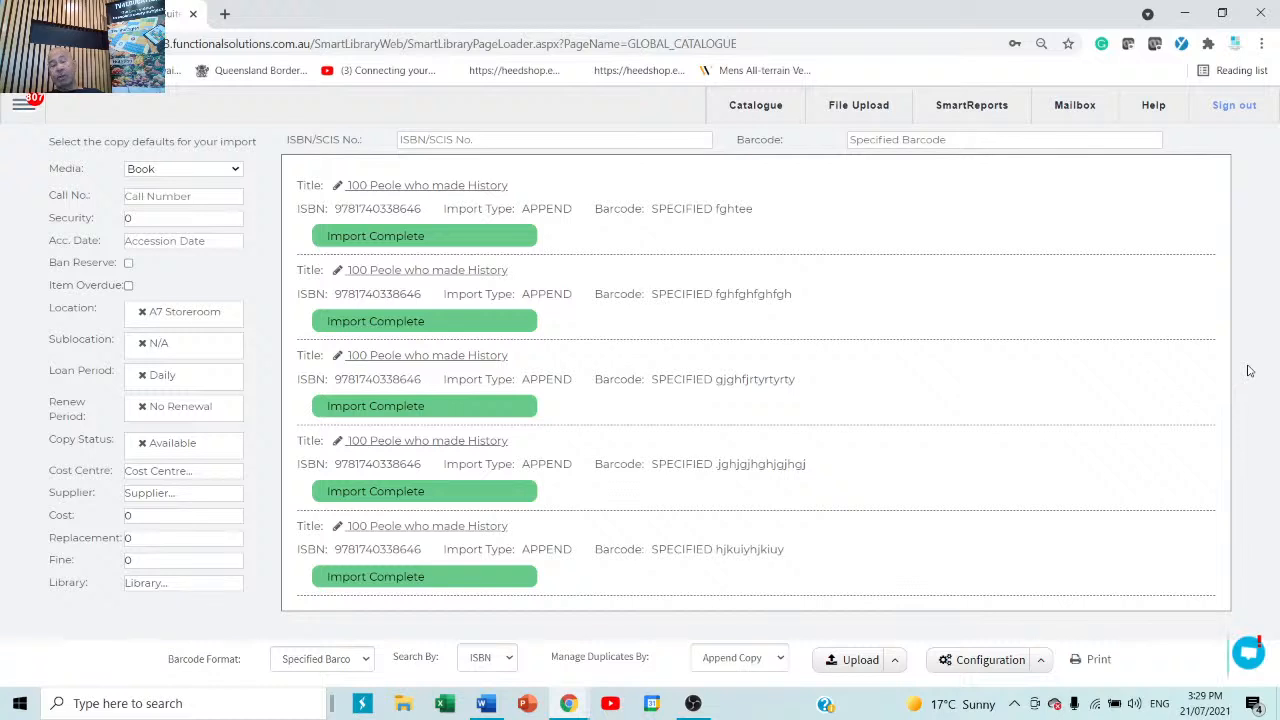
# In the import's Default Spine Label settings, keep Raeco 12603 as the report and close the settings.
pyautogui.click(1042, 660)
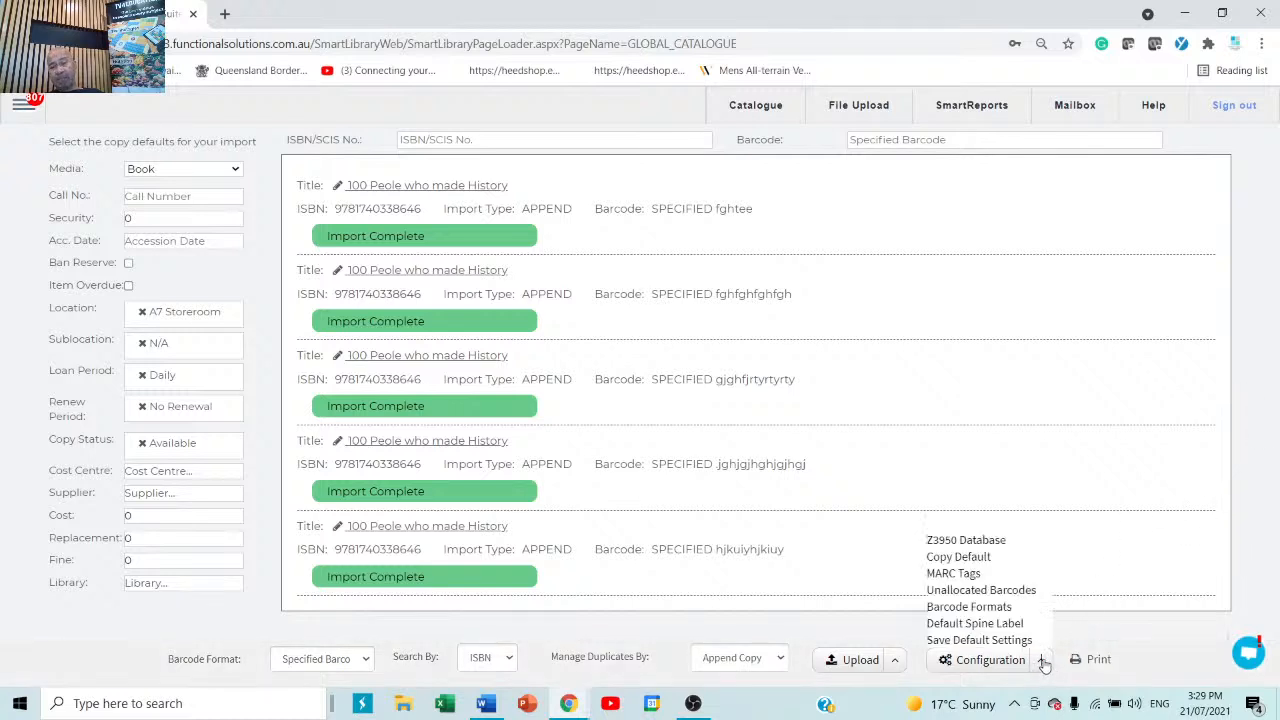
pyautogui.click(983, 626)
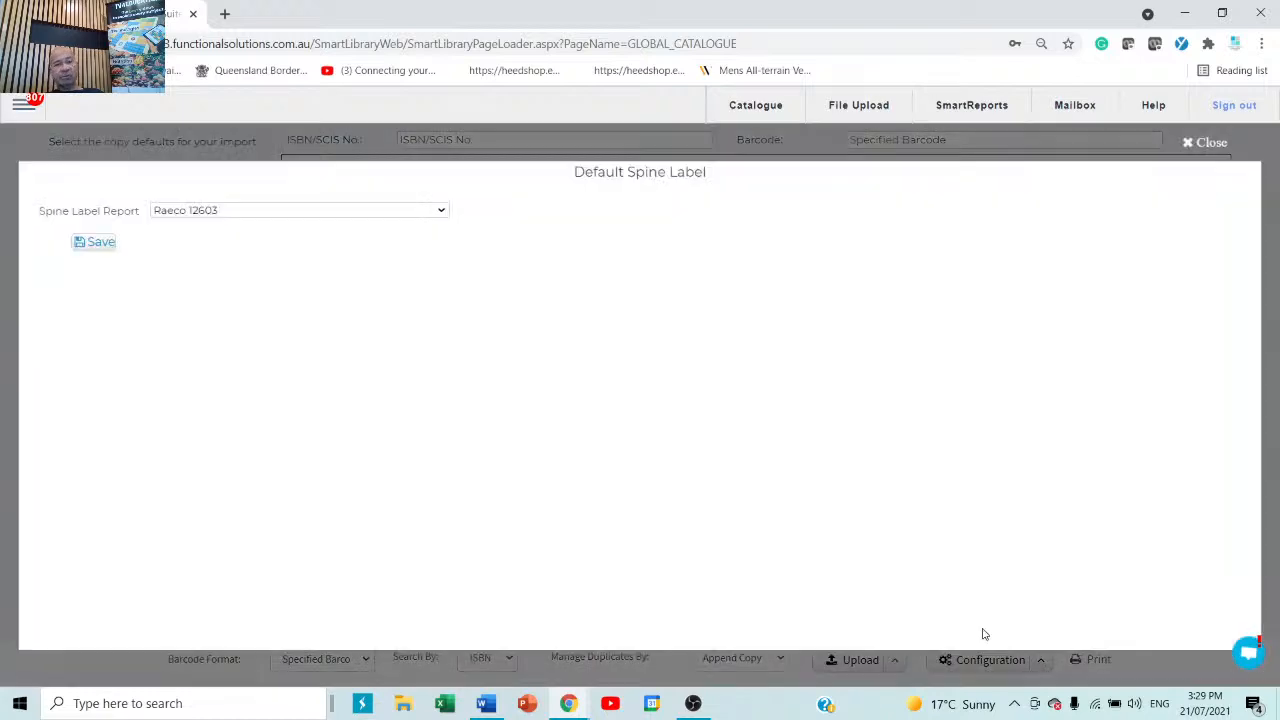
pyautogui.click(408, 212)
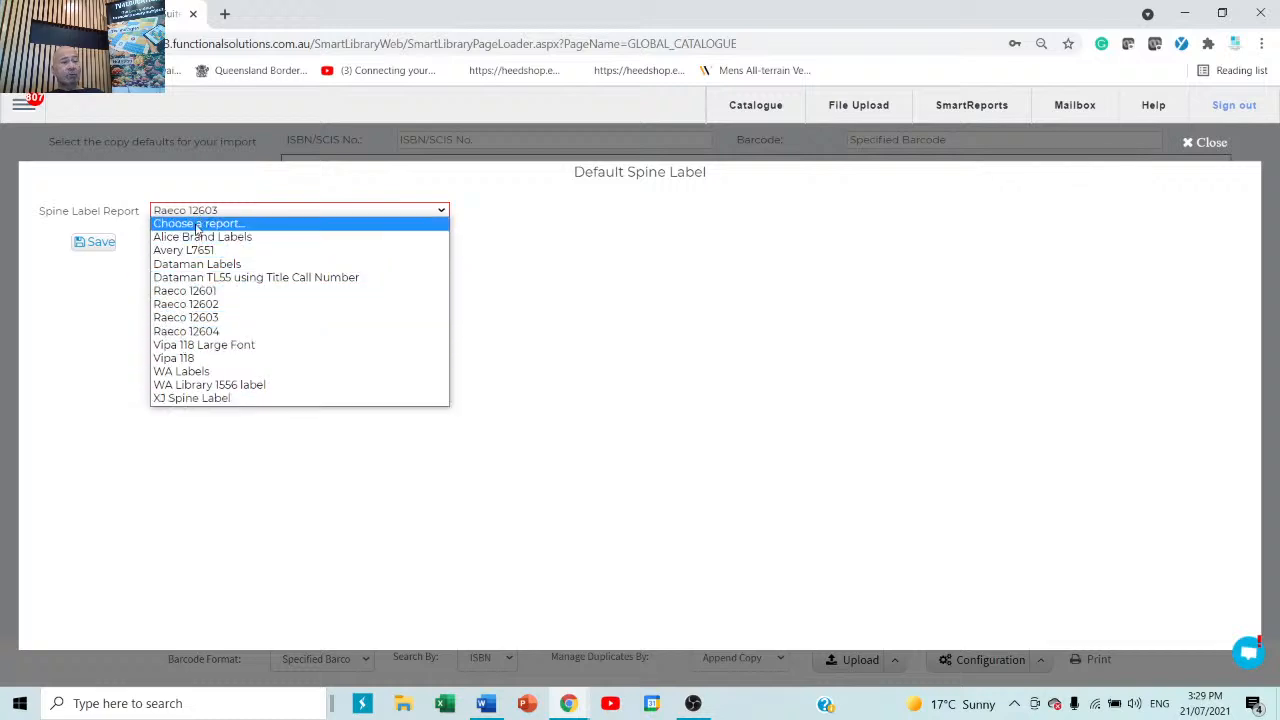
pyautogui.click(239, 318)
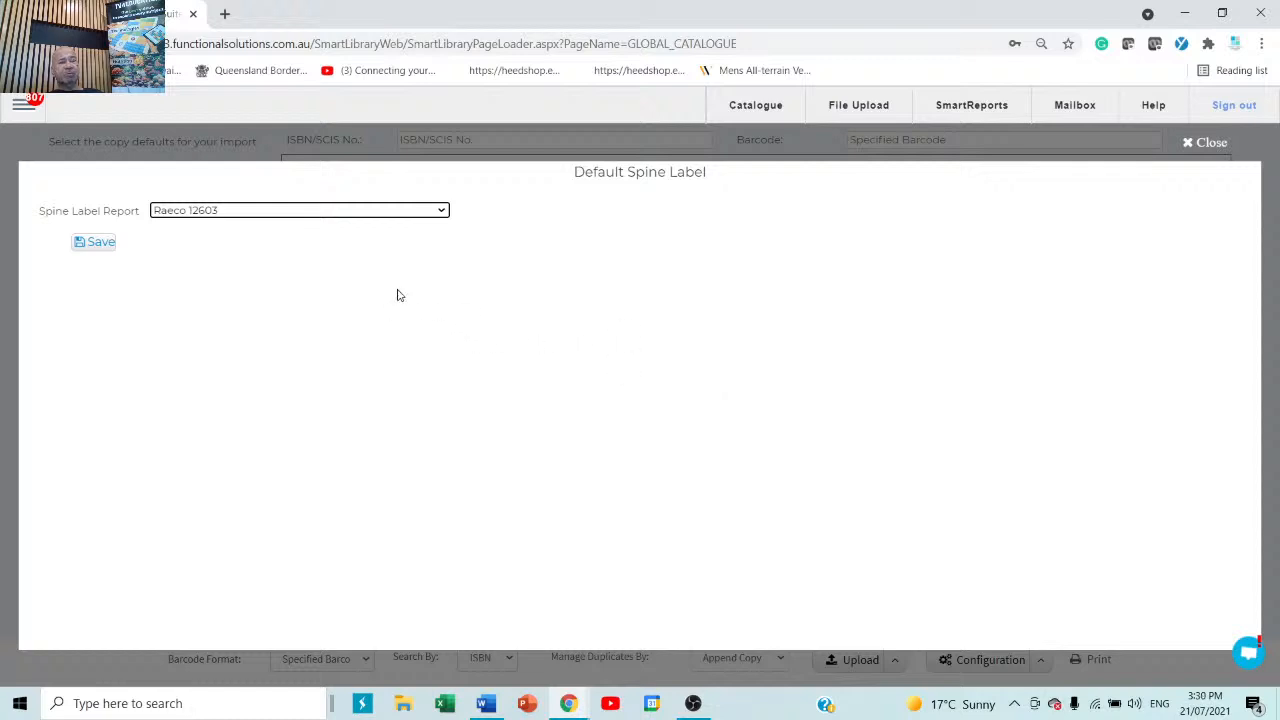
pyautogui.click(442, 212)
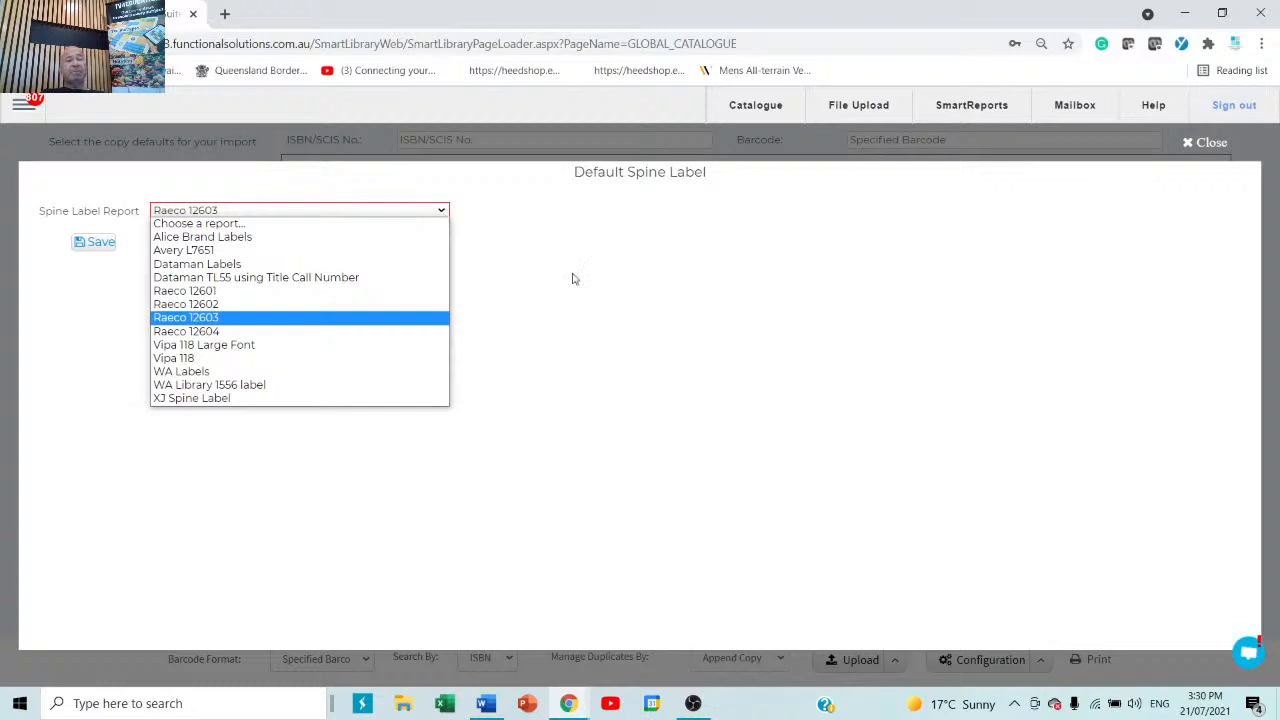
pyautogui.click(1205, 143)
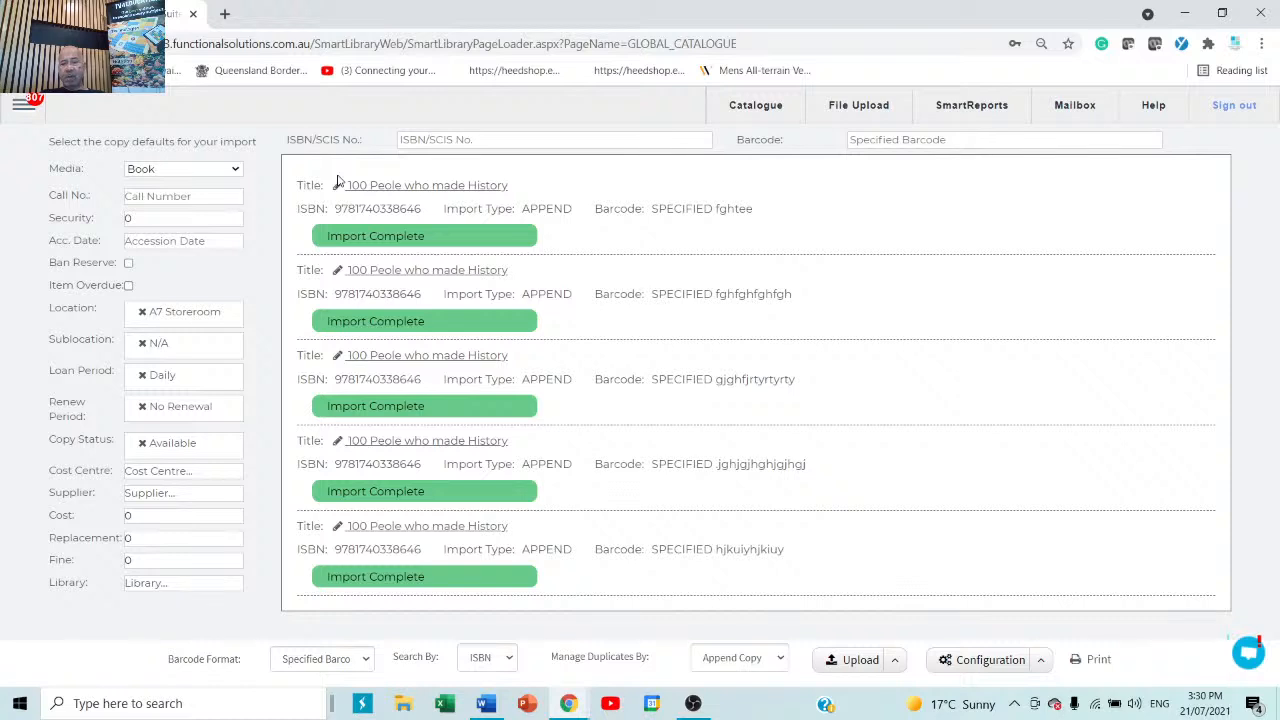
# Go to Circulation > Circulation from the main menu and stay on the LOAN view.
pyautogui.click(28, 110)
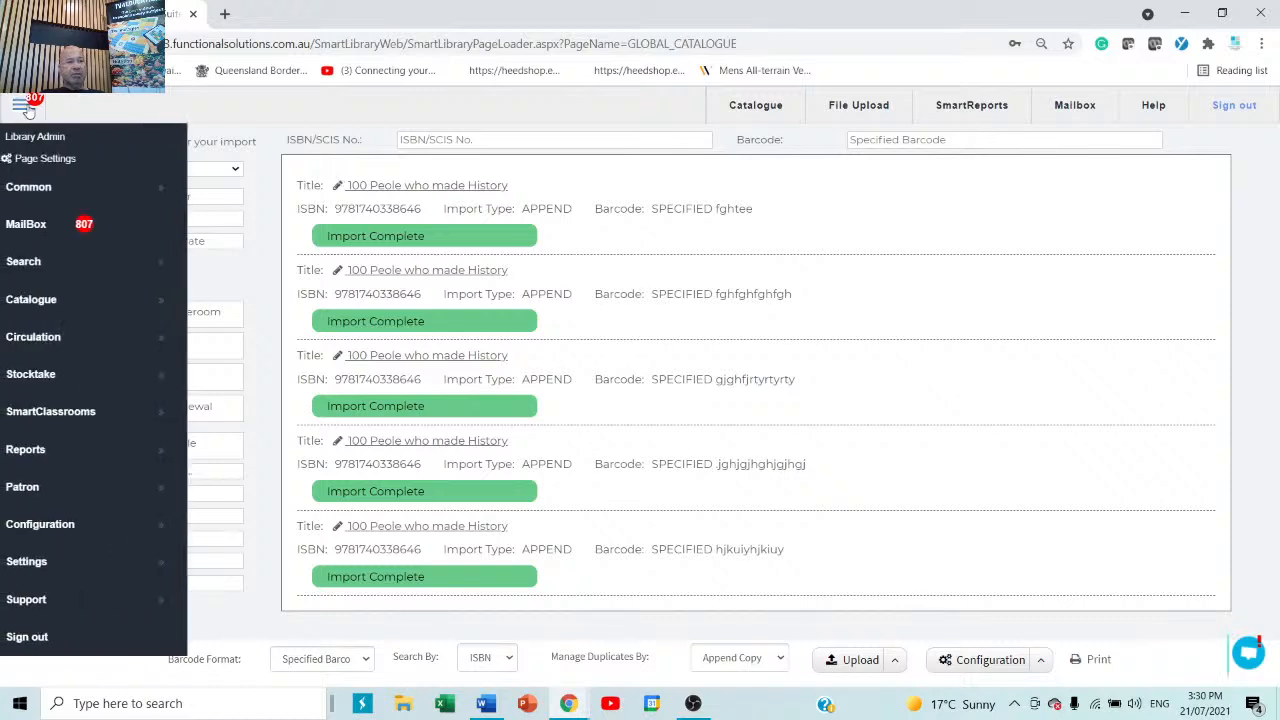
pyautogui.click(30, 340)
pyautogui.click(230, 340)
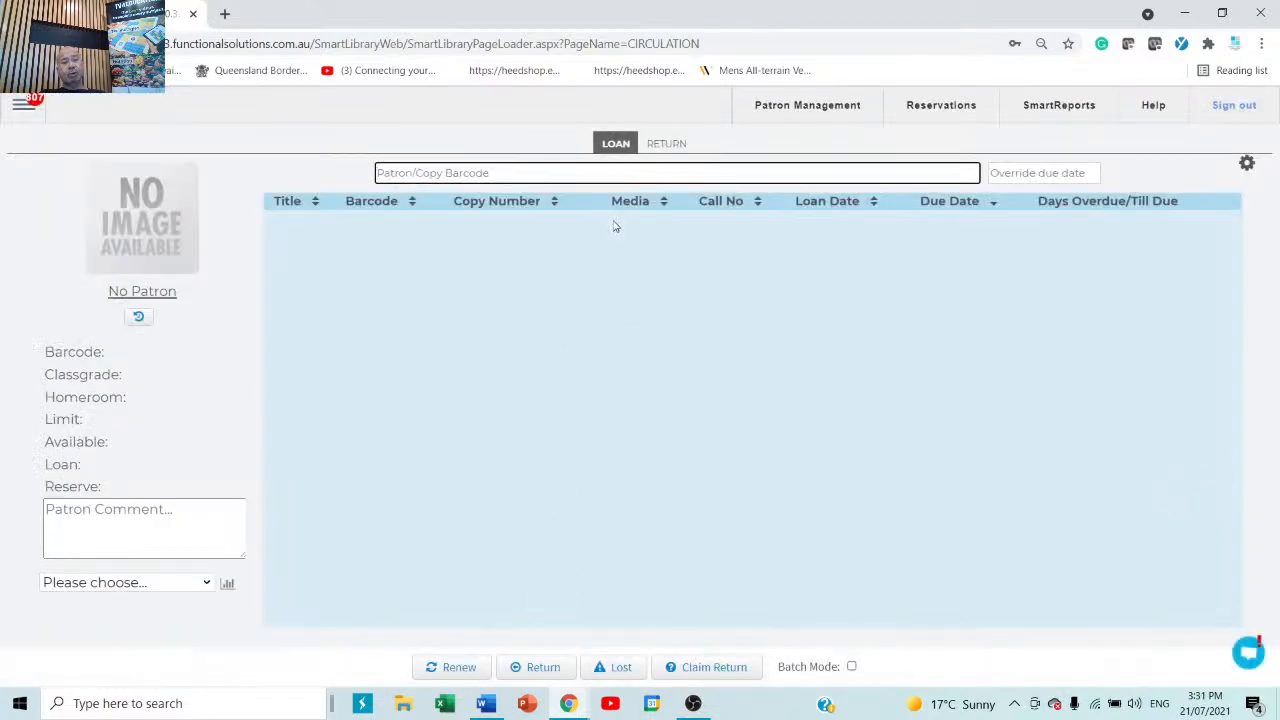
pyautogui.click(661, 145)
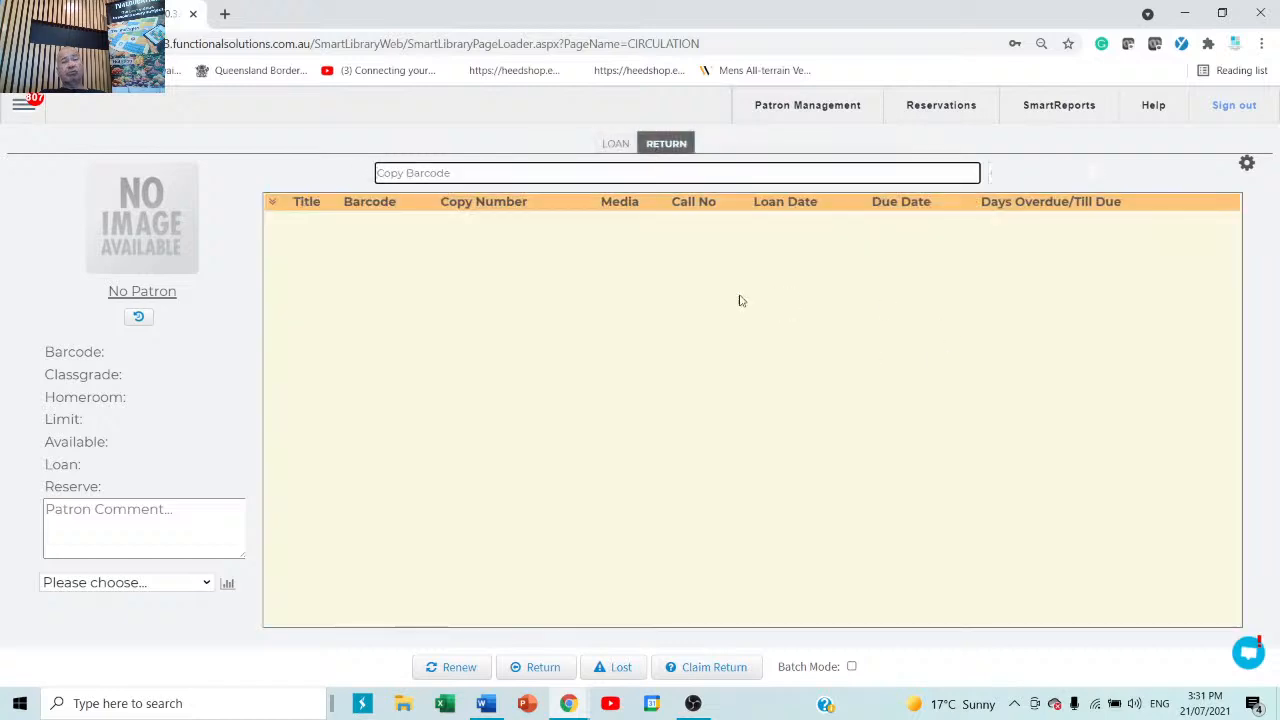
pyautogui.click(610, 145)
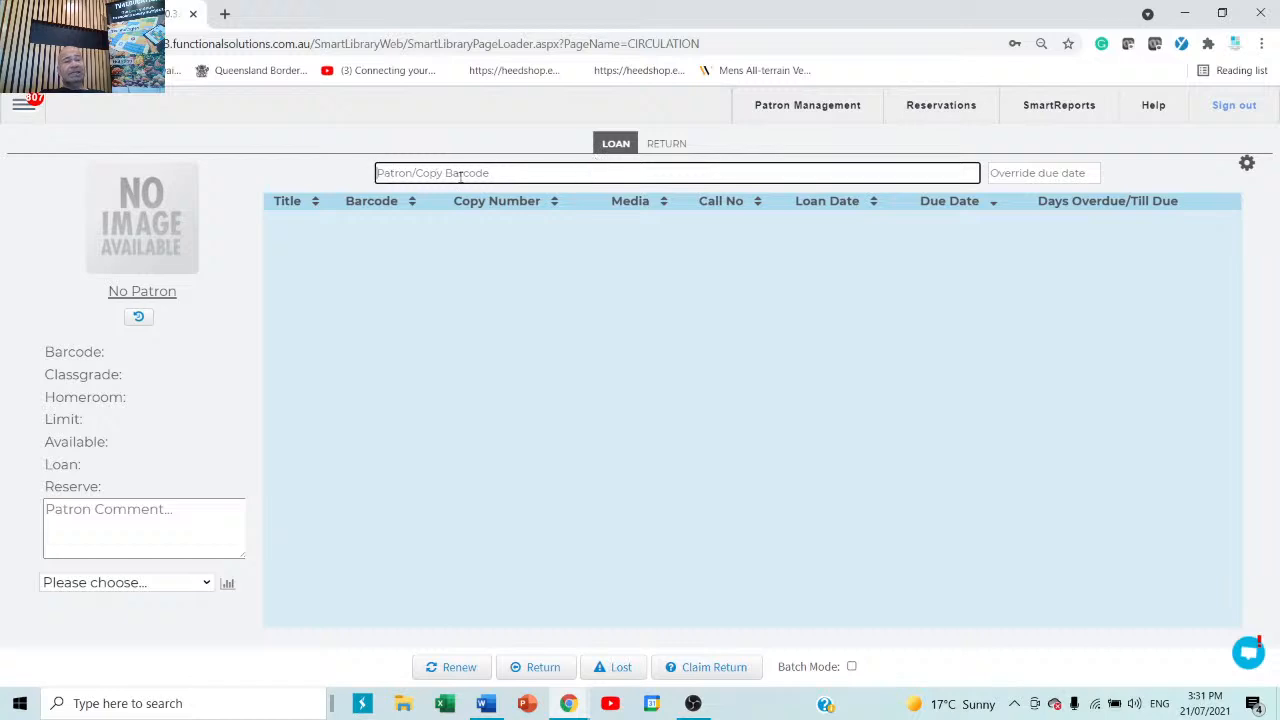
# Search by the patron's name and load the Year 08 patron from homeroom 06A.
pyautogui.write('dgdsfg')
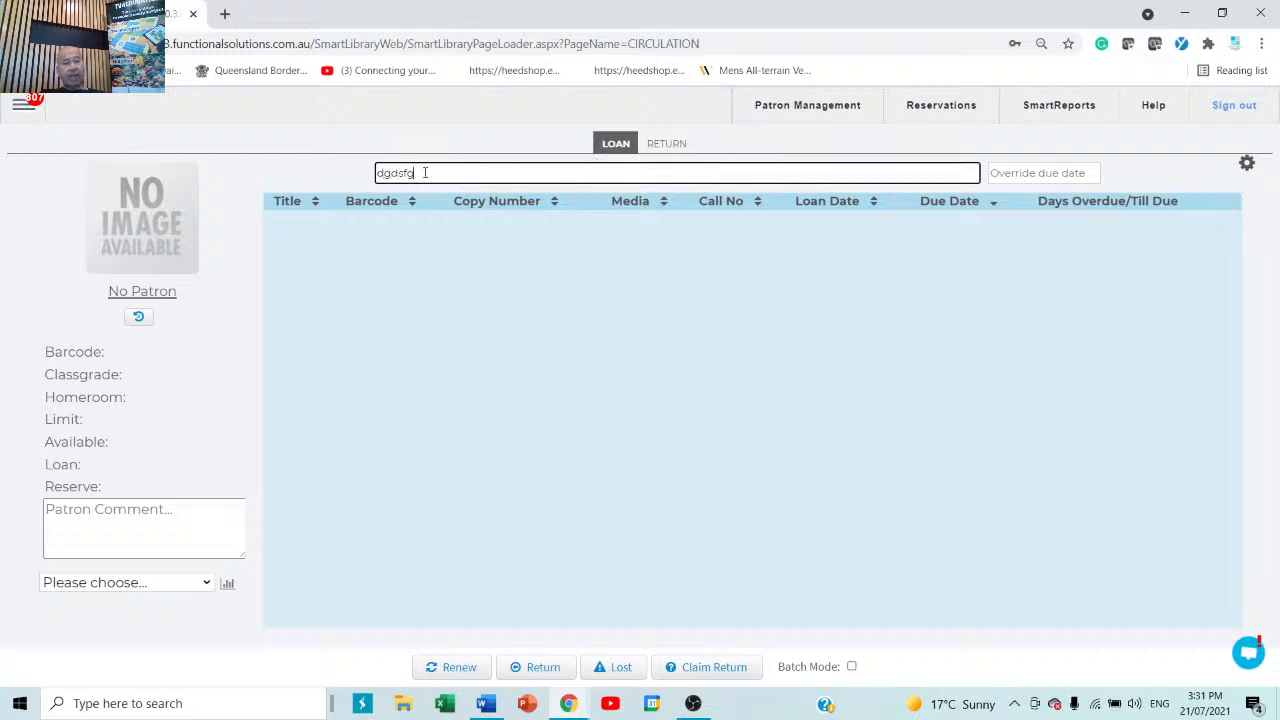
pyautogui.write('sdfgsdfgsdfgsdfgsdfgsdgf')
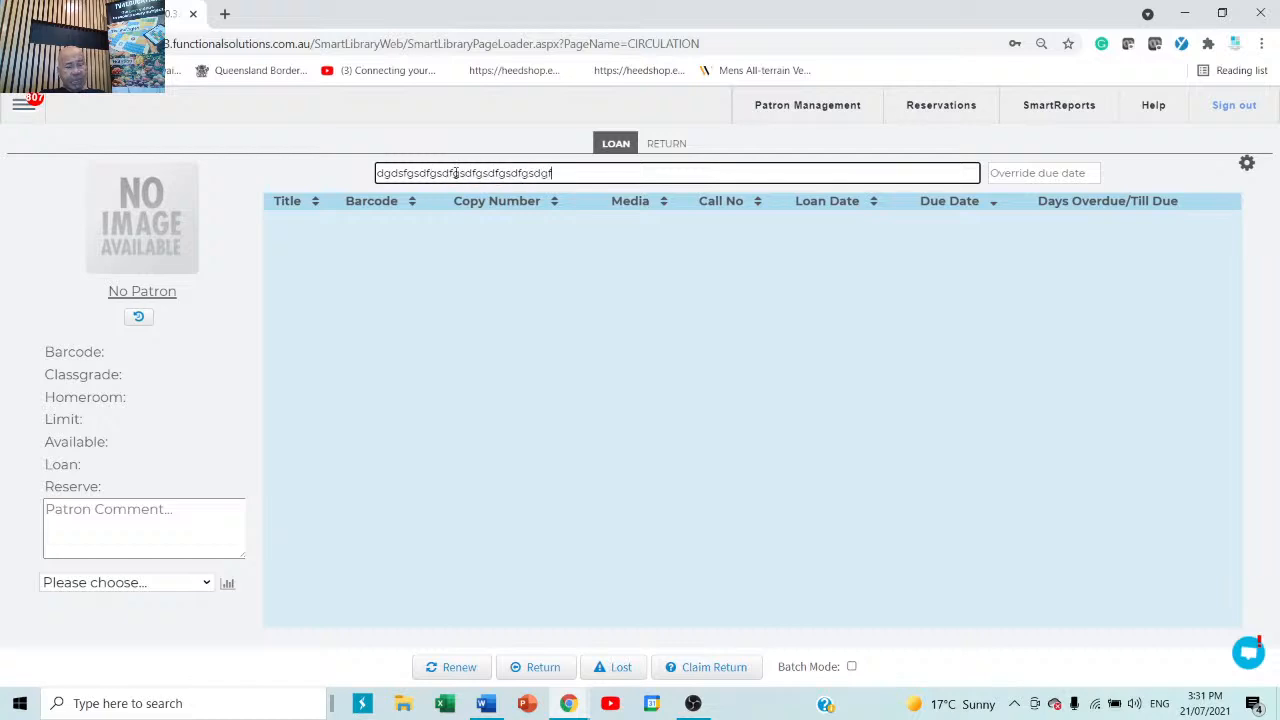
pyautogui.write('sgfsdgfdfgsdfgsdgfsgfsdgfdfgsdfgsd')
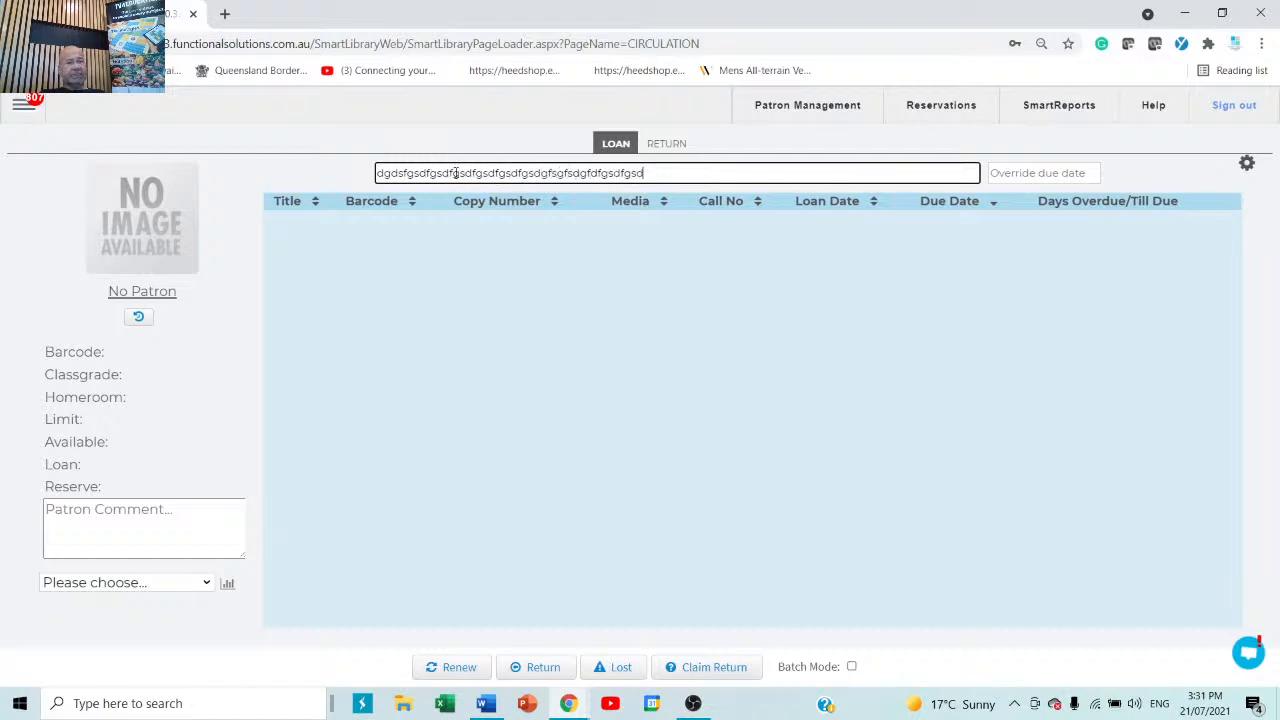
pyautogui.press('BackSpace')
pyautogui.press('BackSpace')
pyautogui.press('BackSpace')
pyautogui.press('BackSpace')
pyautogui.press('BackSpace')
pyautogui.press('BackSpace')
pyautogui.press('BackSpace')
pyautogui.press('BackSpace')
pyautogui.press('BackSpace')
pyautogui.press('BackSpace')
pyautogui.press('BackSpace')
pyautogui.press('BackSpace')
pyautogui.press('BackSpace')
pyautogui.press('BackSpace')
pyautogui.press('BackSpace')
pyautogui.press('BackSpace')
pyautogui.press('BackSpace')
pyautogui.press('BackSpace')
pyautogui.press('BackSpace')
pyautogui.press('BackSpace')
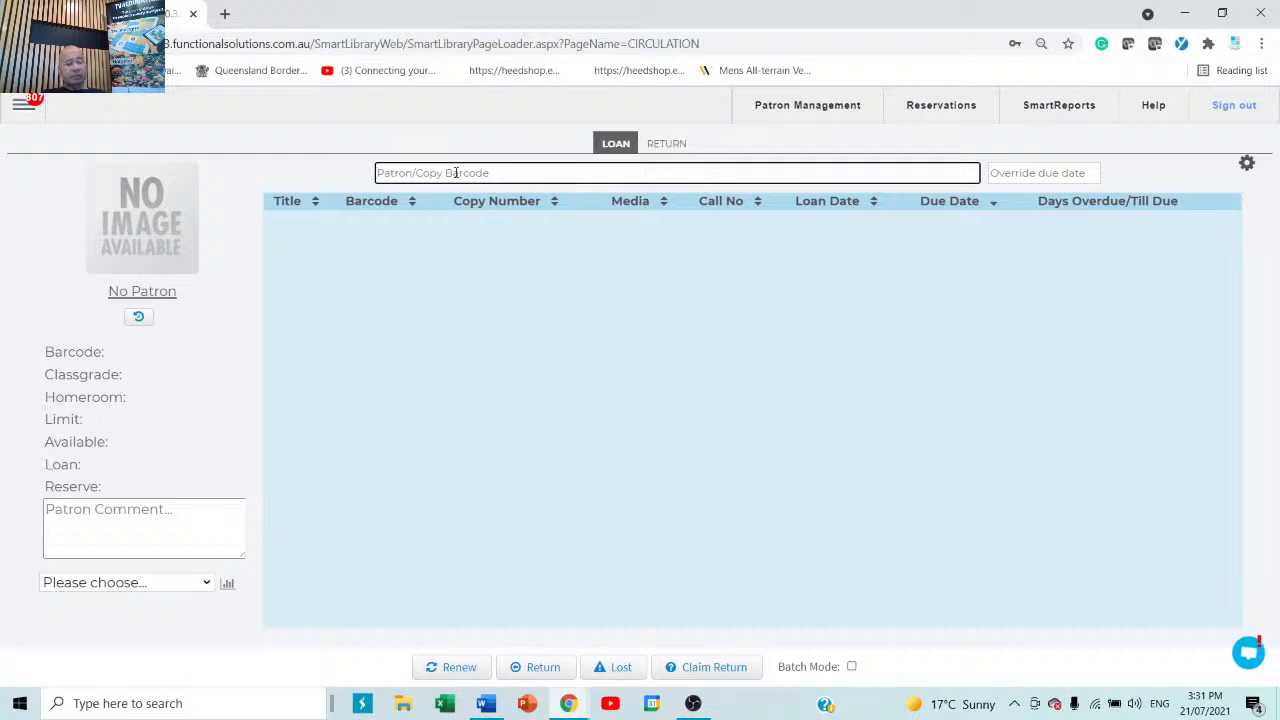
pyautogui.write('m')
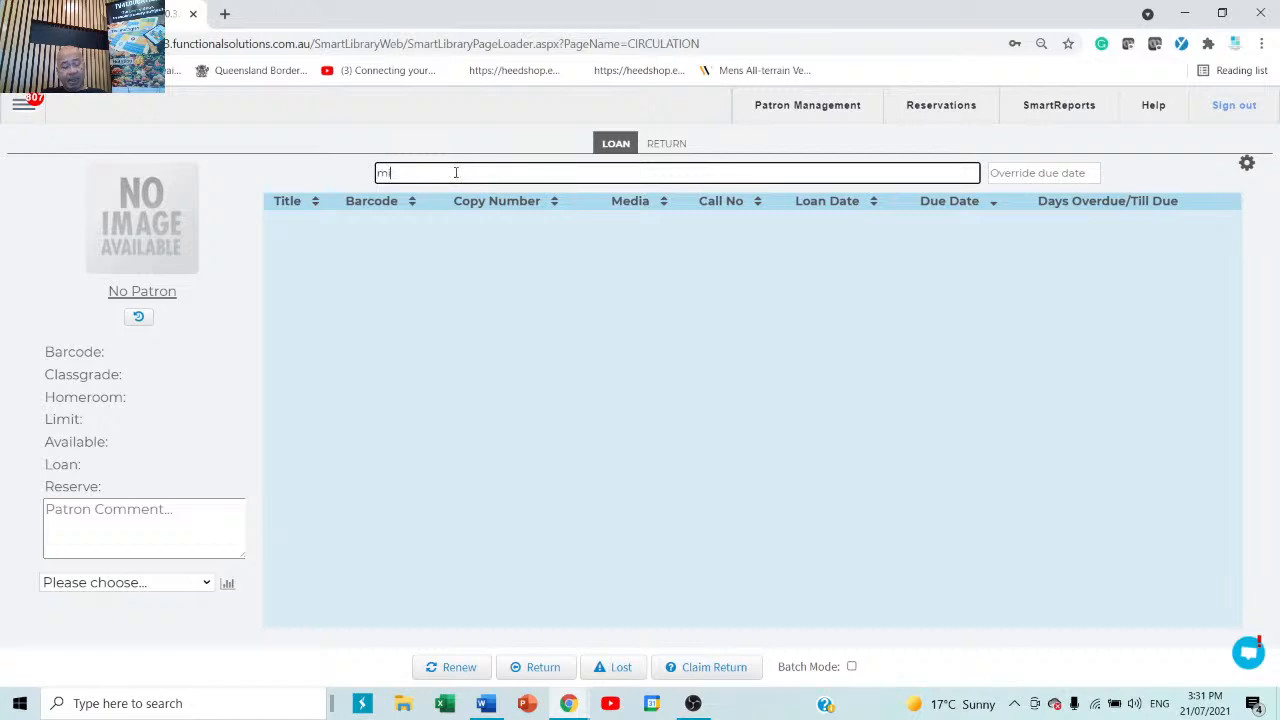
pyautogui.write('ike')
pyautogui.press('Return')
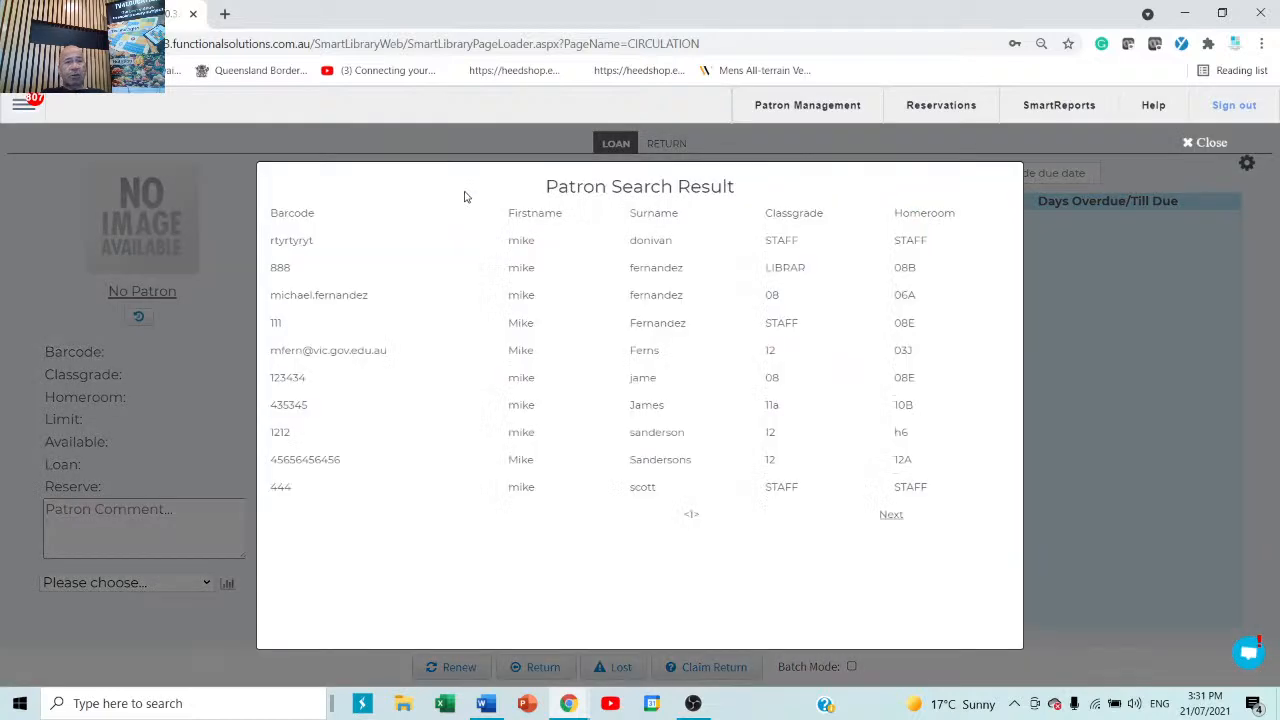
pyautogui.click(523, 296)
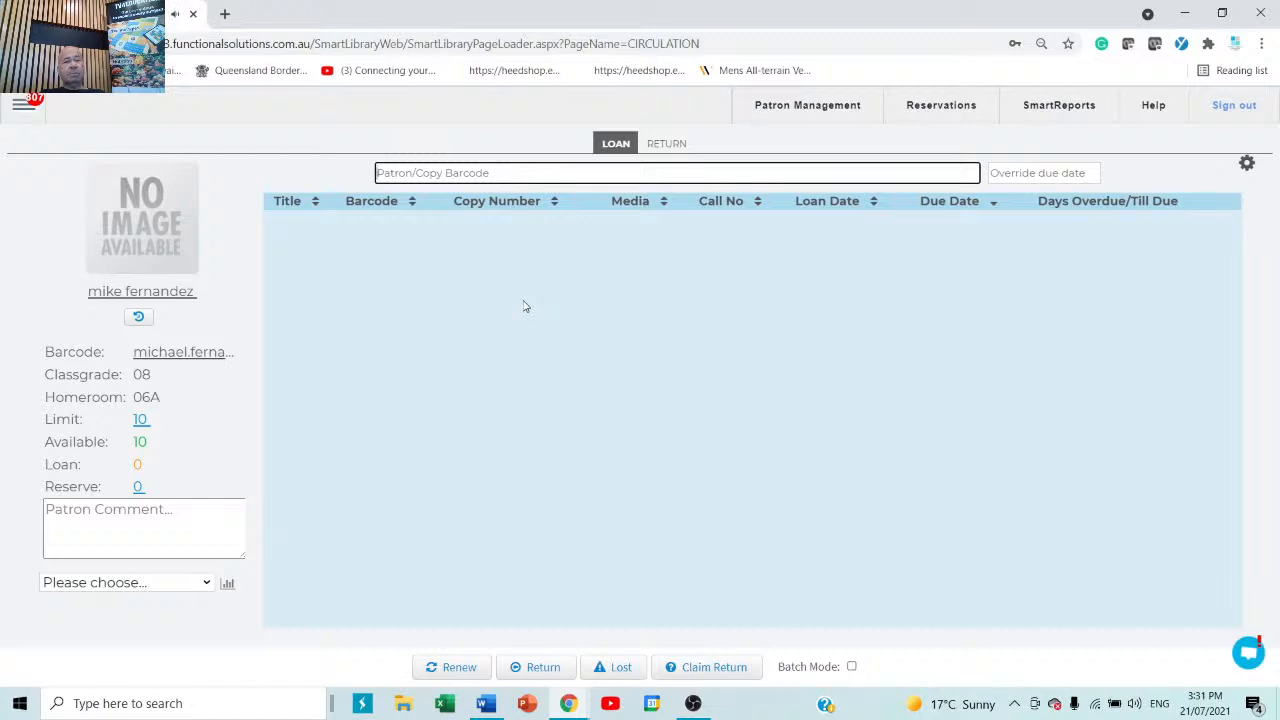
# Lend copy 66 of the cartoon cats book, accepting the on-loan warning, due 28/07/2021.
pyautogui.write('6')
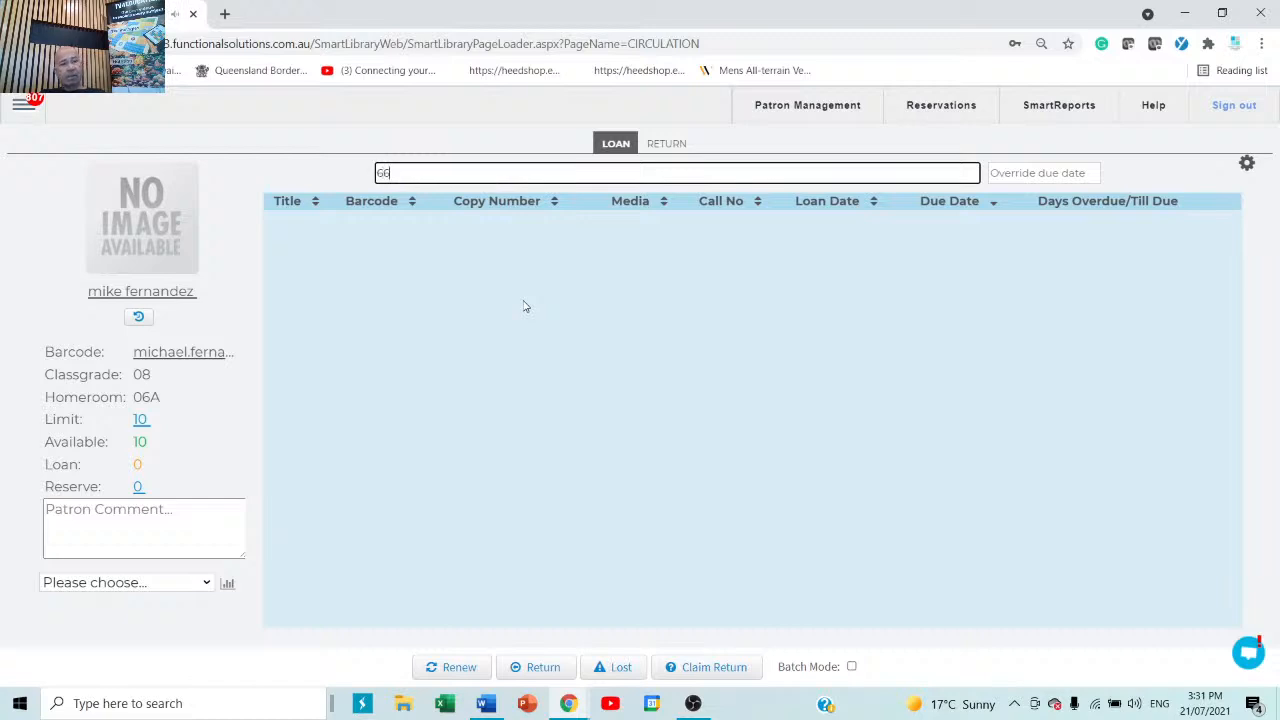
pyautogui.write('6')
pyautogui.press('Return')
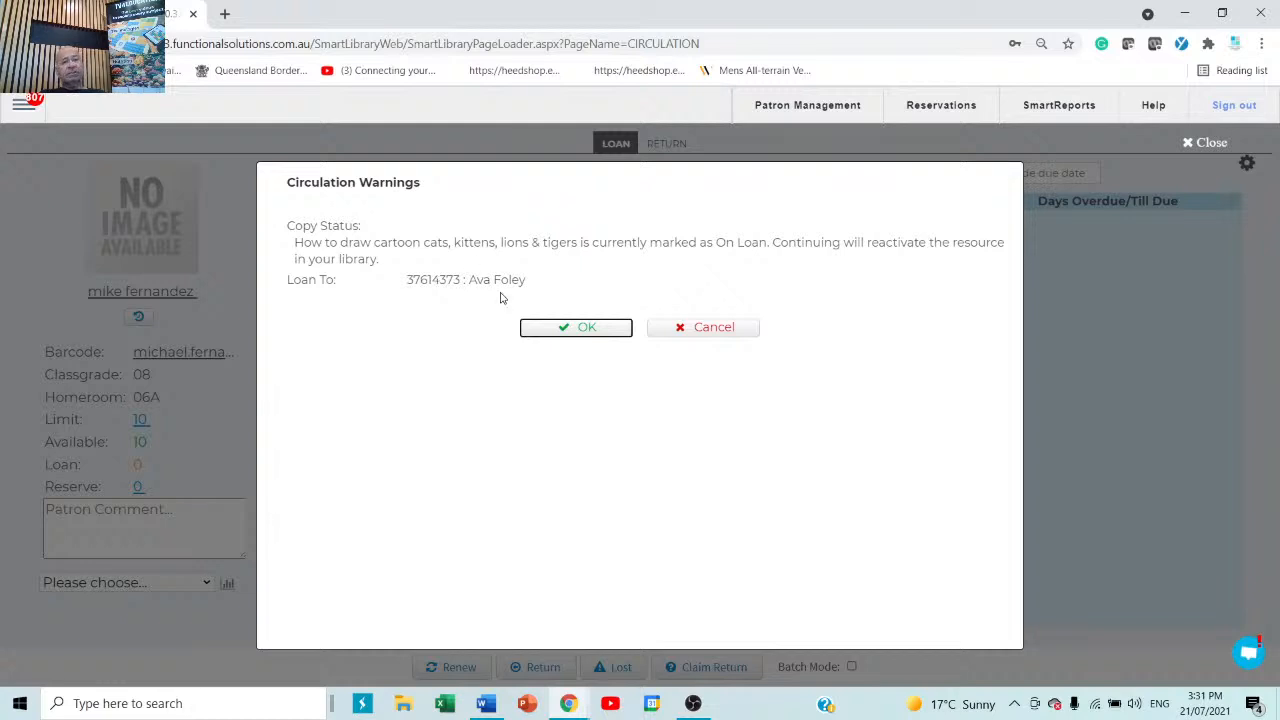
pyautogui.click(580, 327)
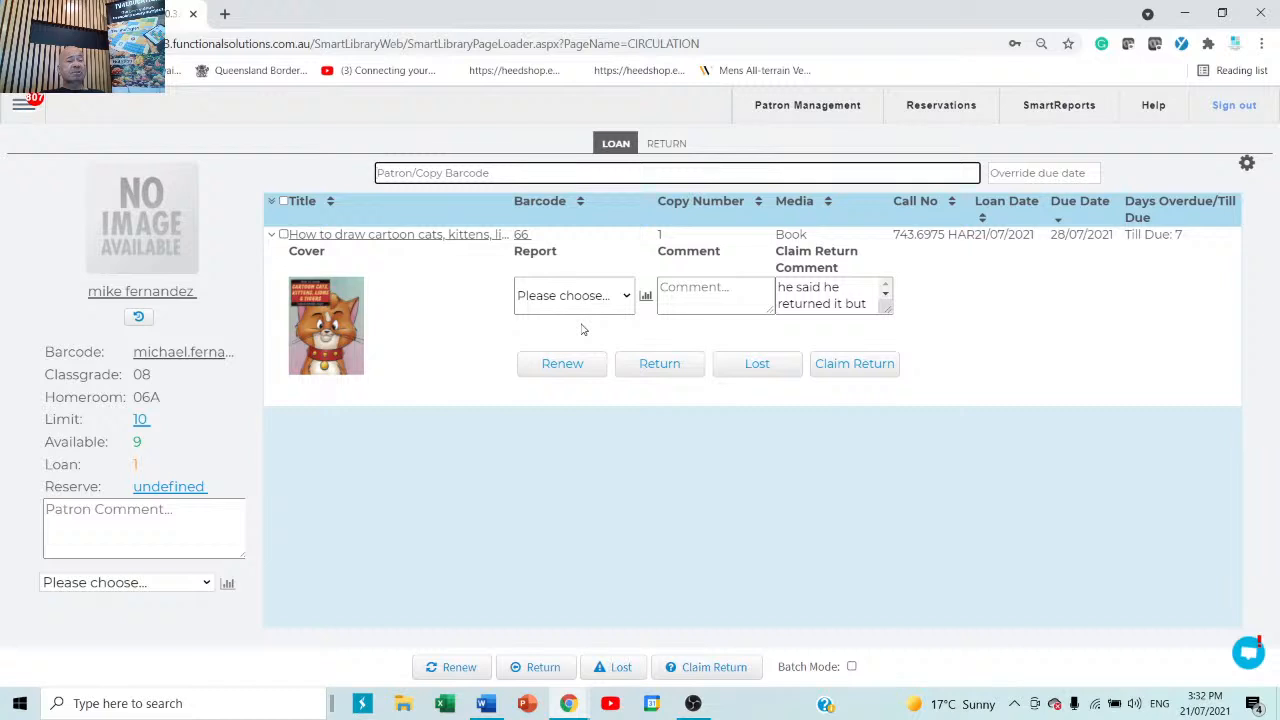
pyautogui.click(664, 146)
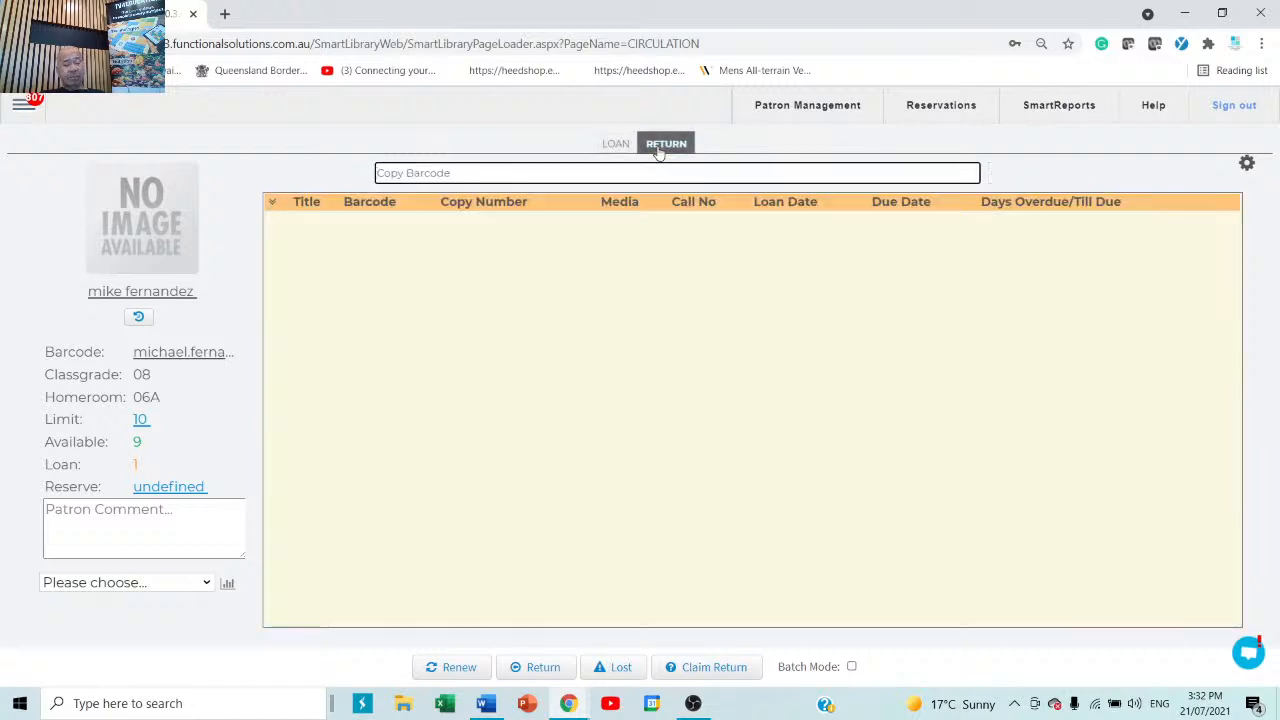
# Return copy 66 past its claim-return warning and go back to the loan page.
pyautogui.write('66')
pyautogui.press('Return')
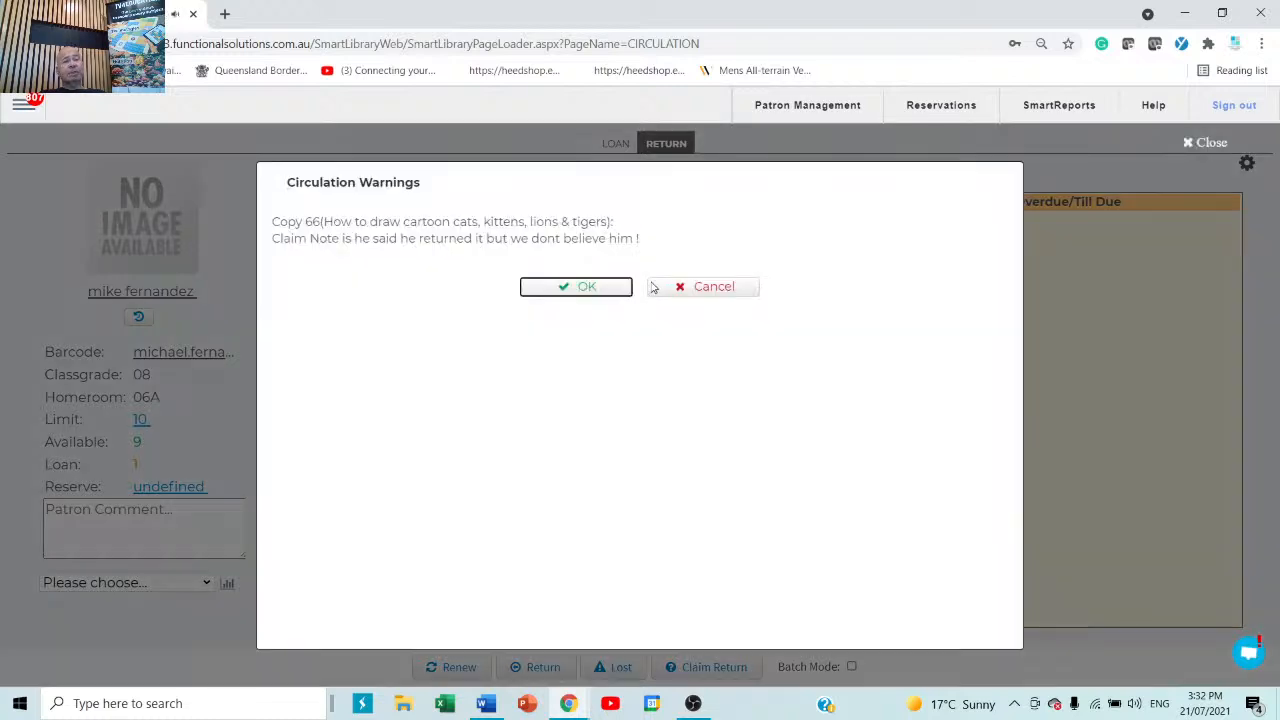
pyautogui.click(608, 289)
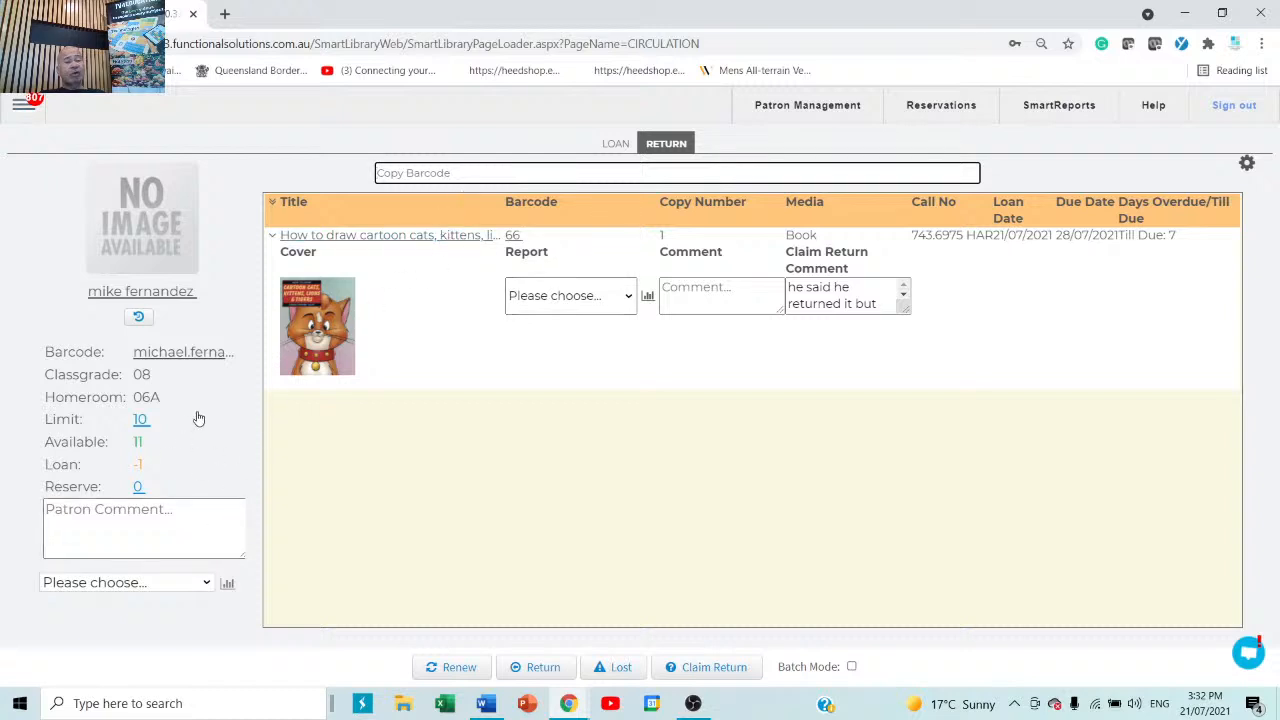
pyautogui.click(193, 590)
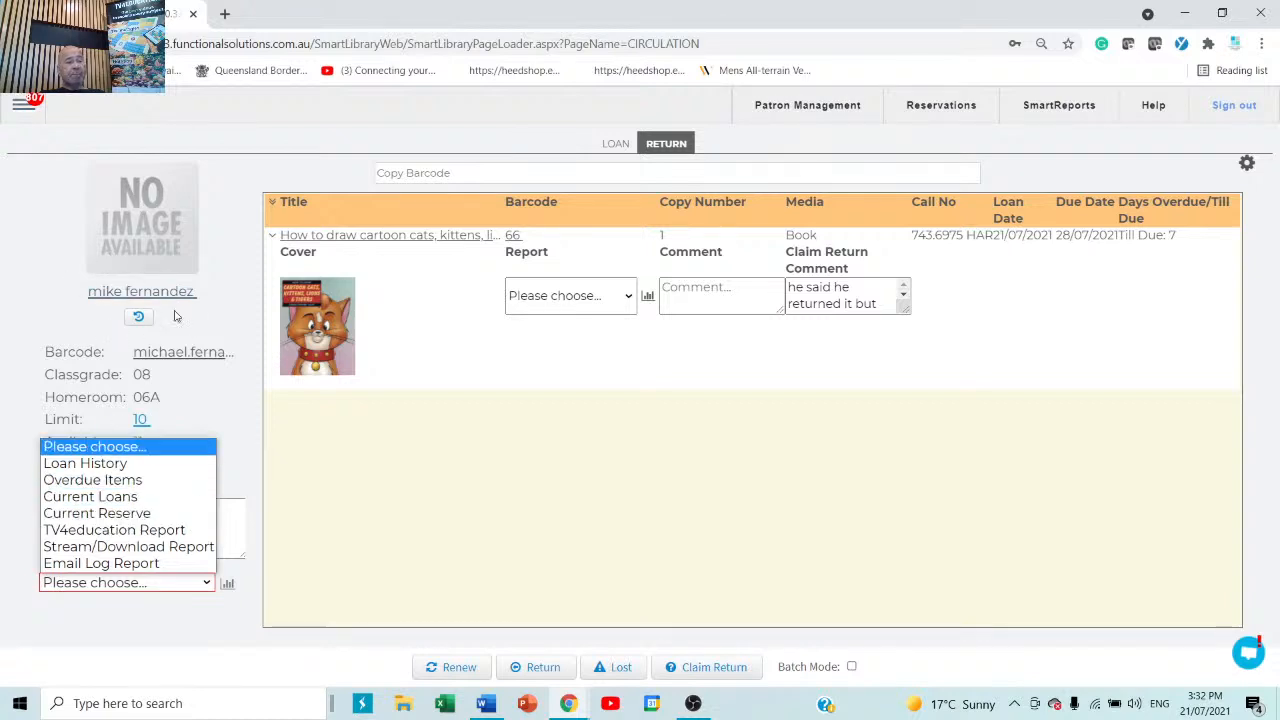
pyautogui.click(38, 273)
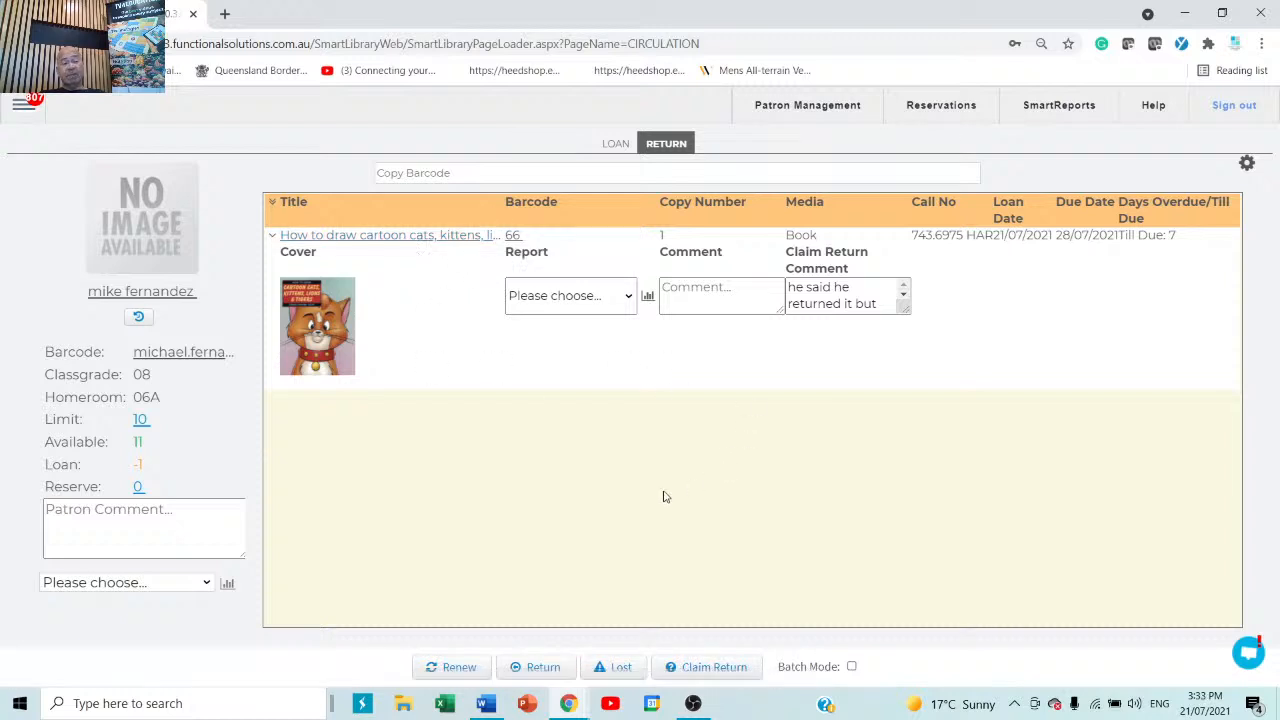
pyautogui.click(612, 146)
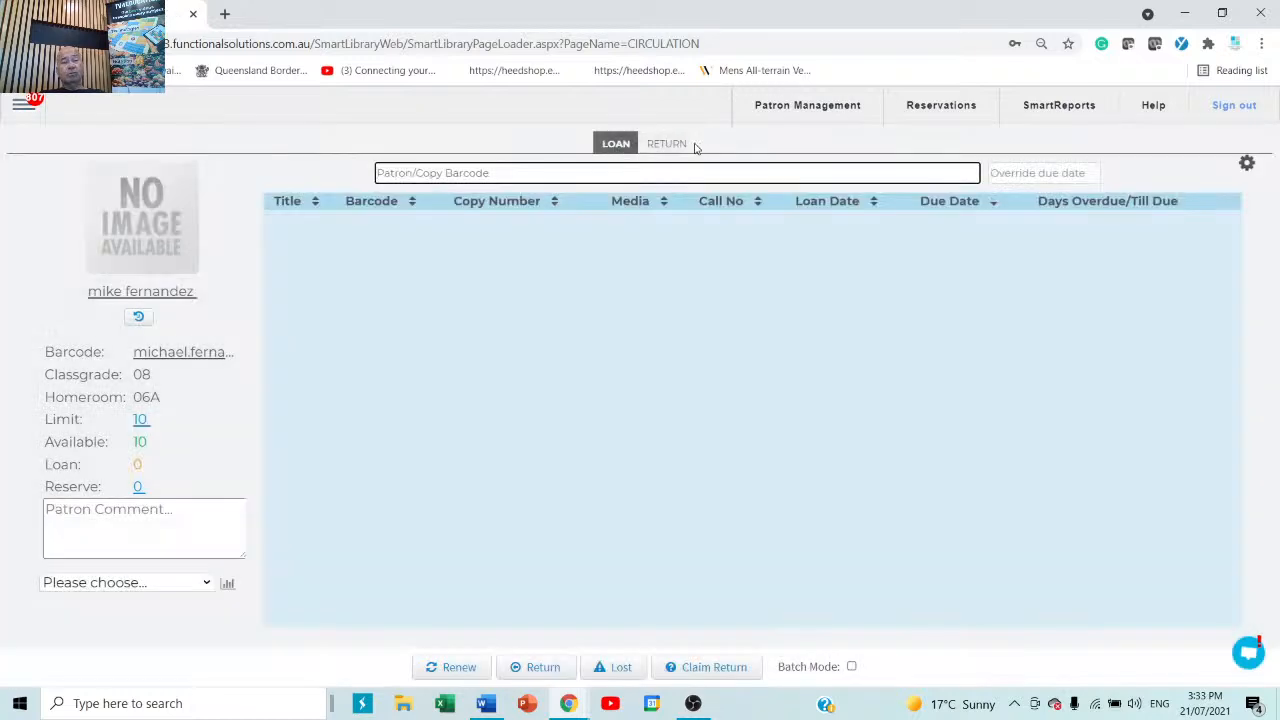
# Enter copy 66 on the loan page again and select all of the patron's loans.
pyautogui.click(668, 146)
pyautogui.click(617, 146)
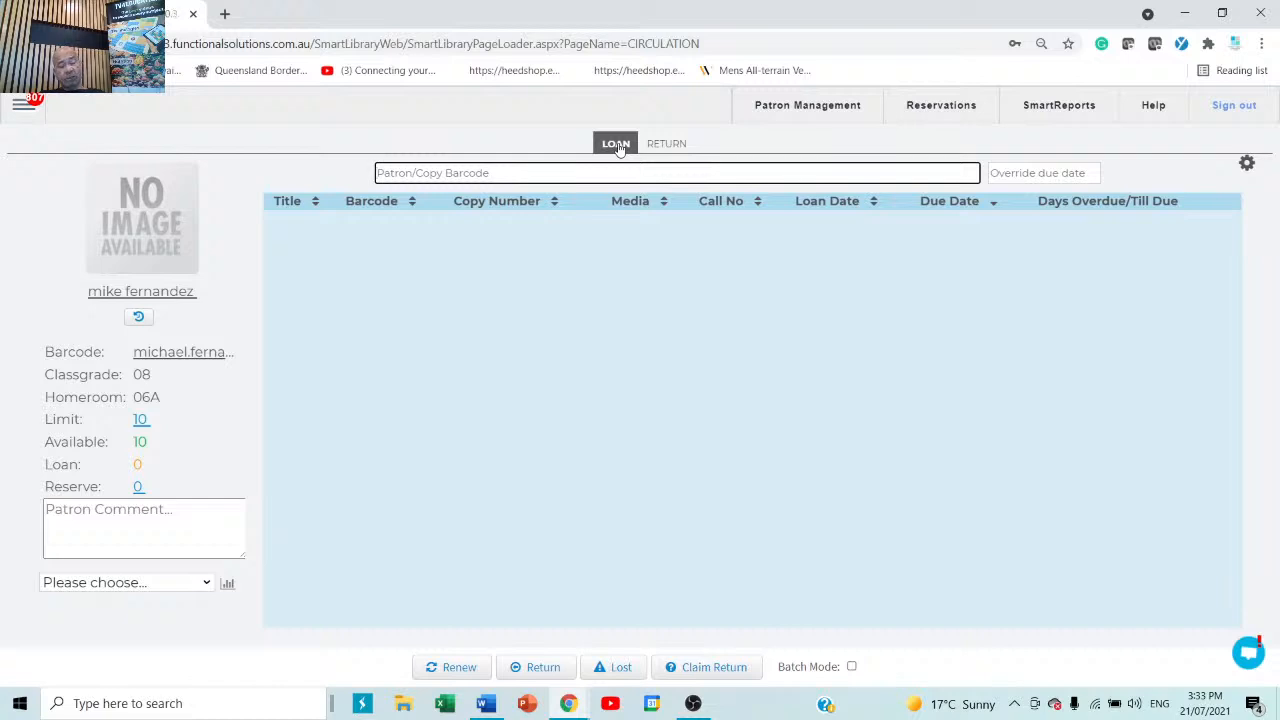
pyautogui.write('66')
pyautogui.press('Return')
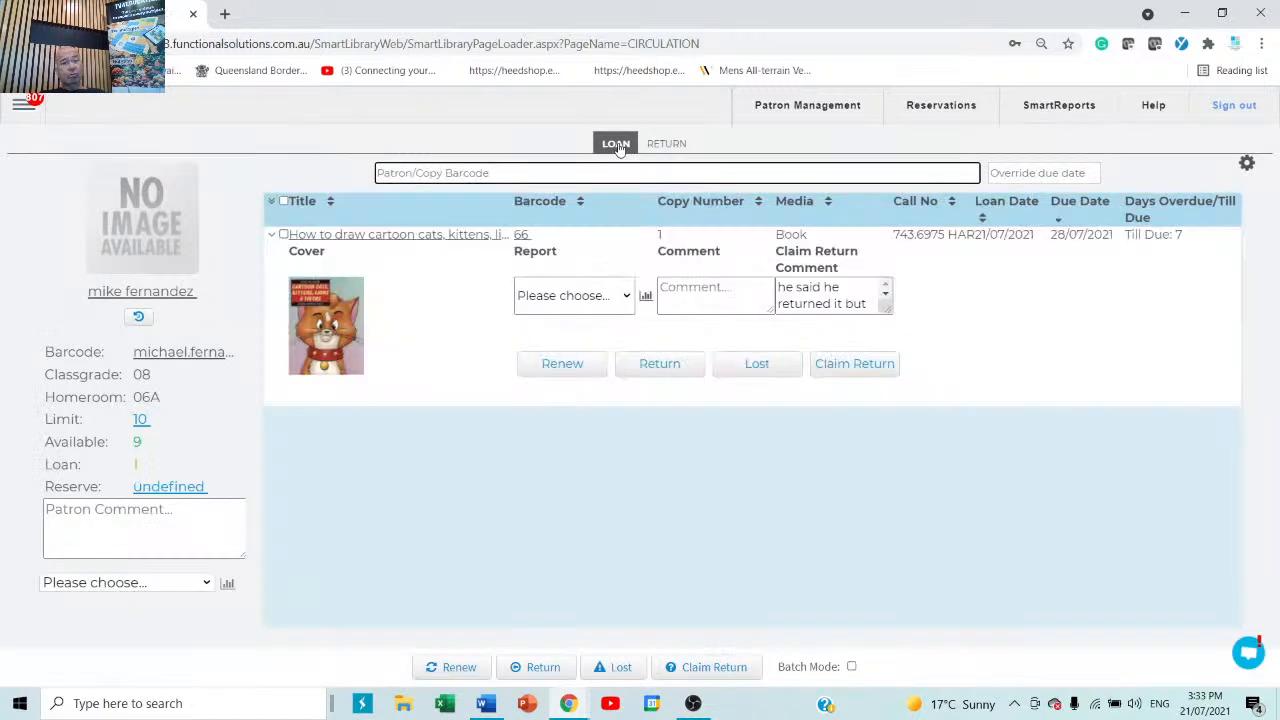
pyautogui.click(449, 476)
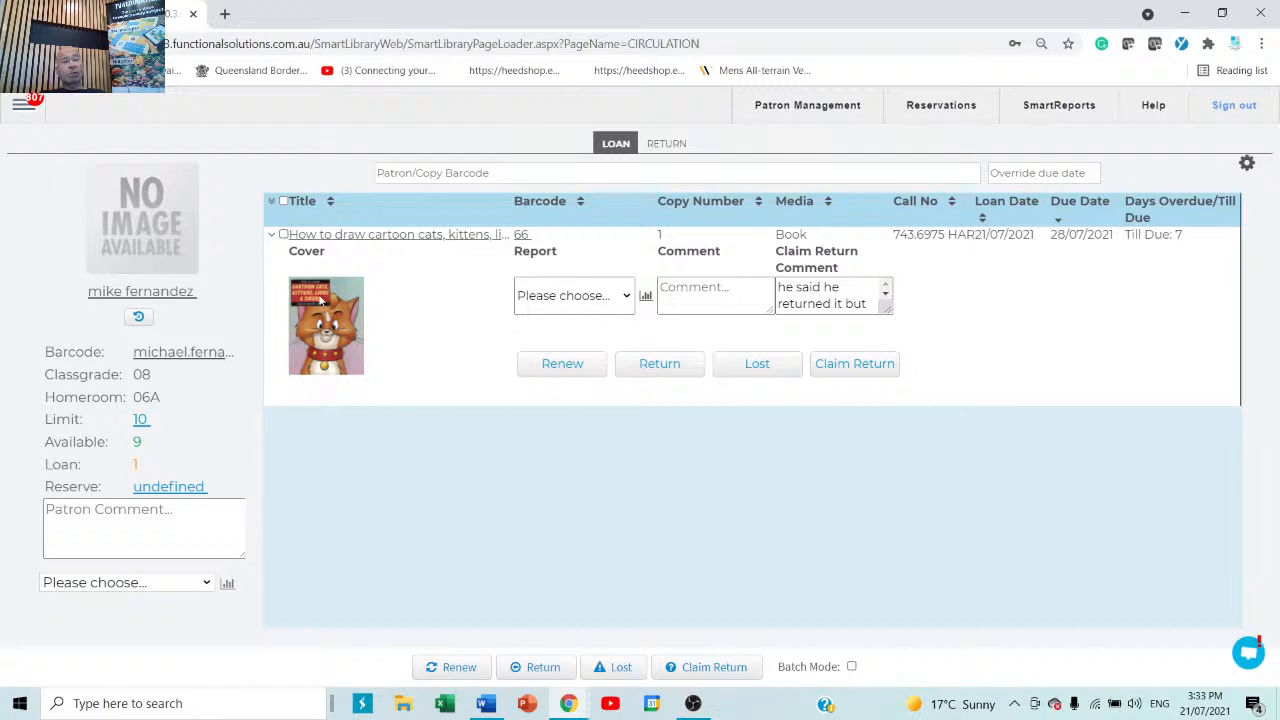
pyautogui.click(283, 201)
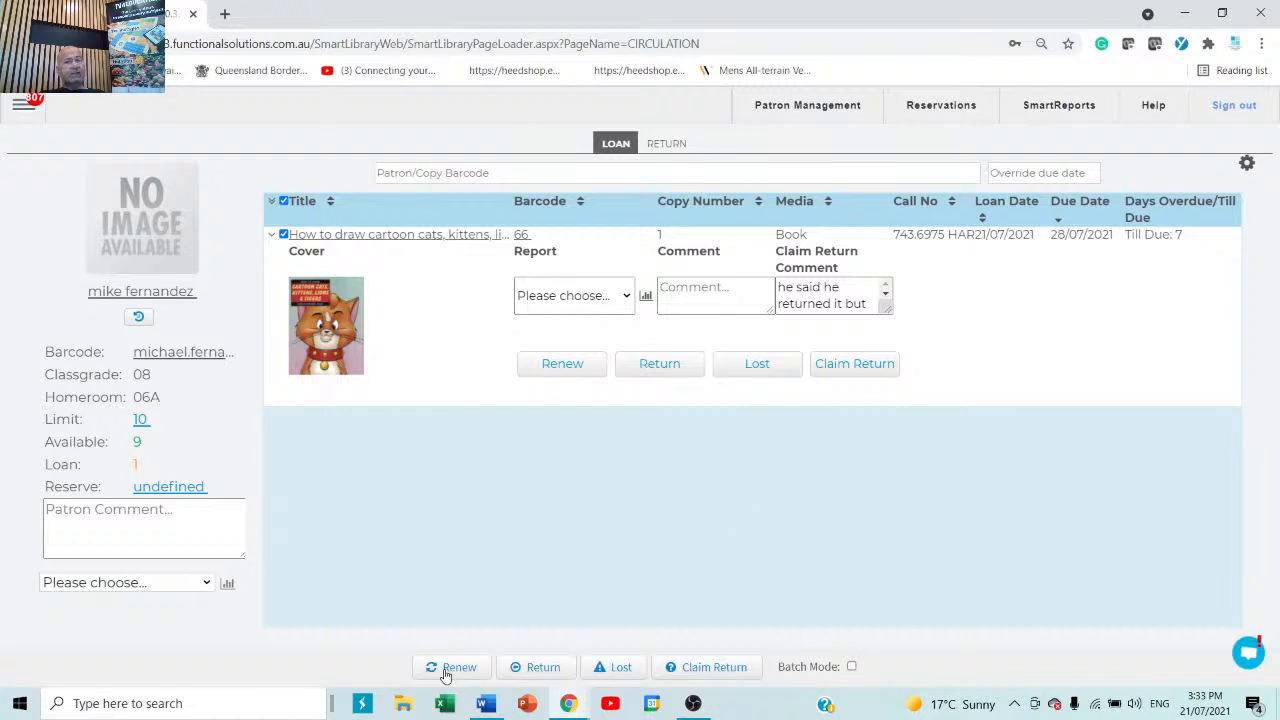
# Override the due date to 24/11/2021 and renew the loan.
pyautogui.click(1065, 174)
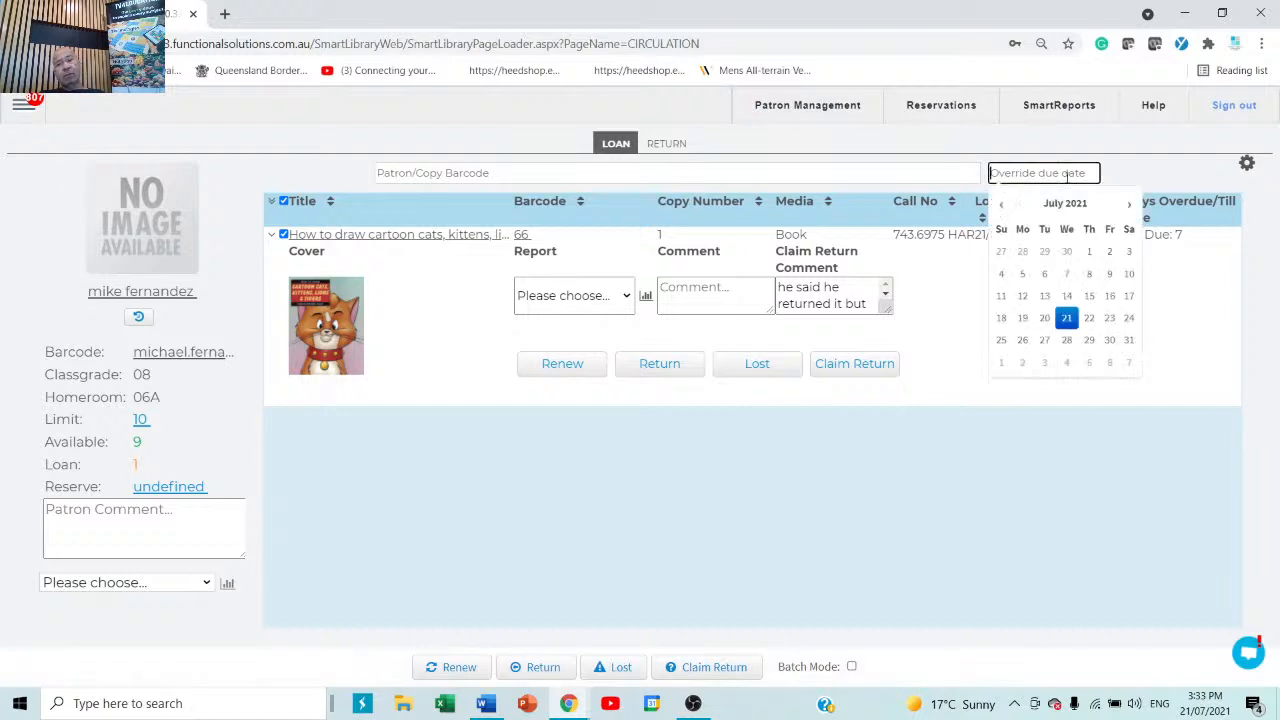
pyautogui.click(1128, 205)
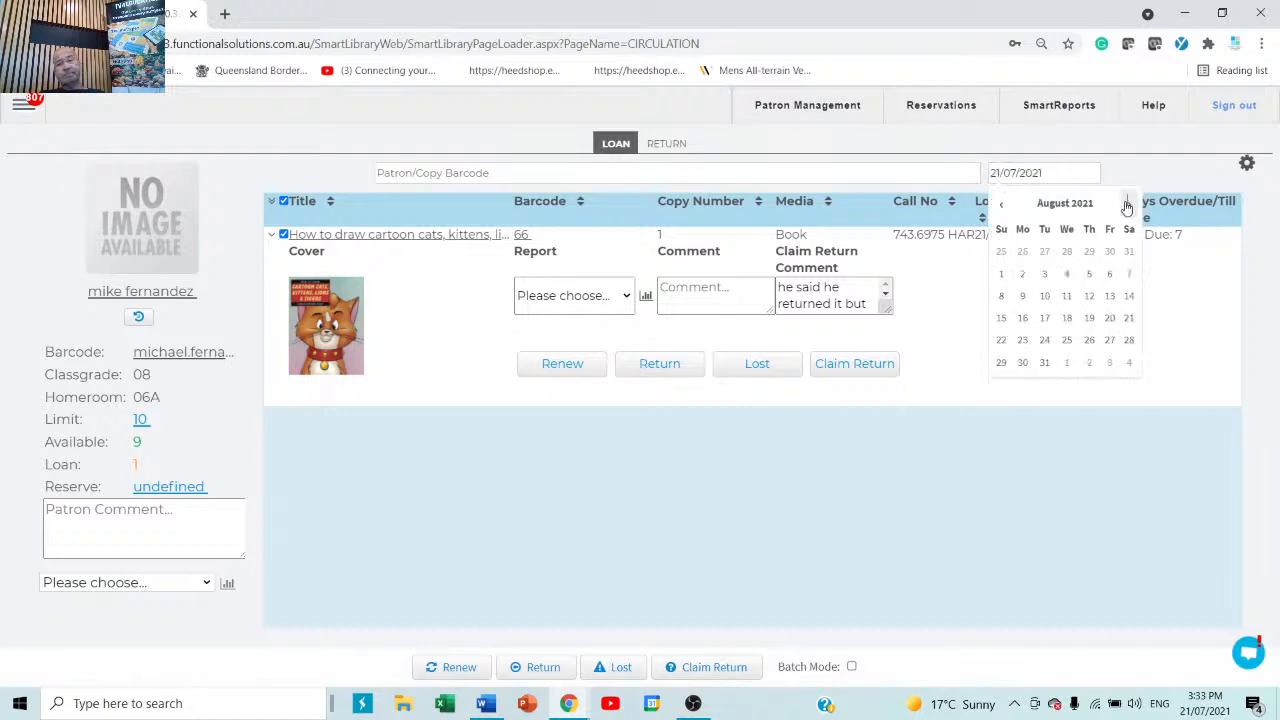
pyautogui.click(1128, 205)
pyautogui.click(1128, 205)
pyautogui.click(1128, 205)
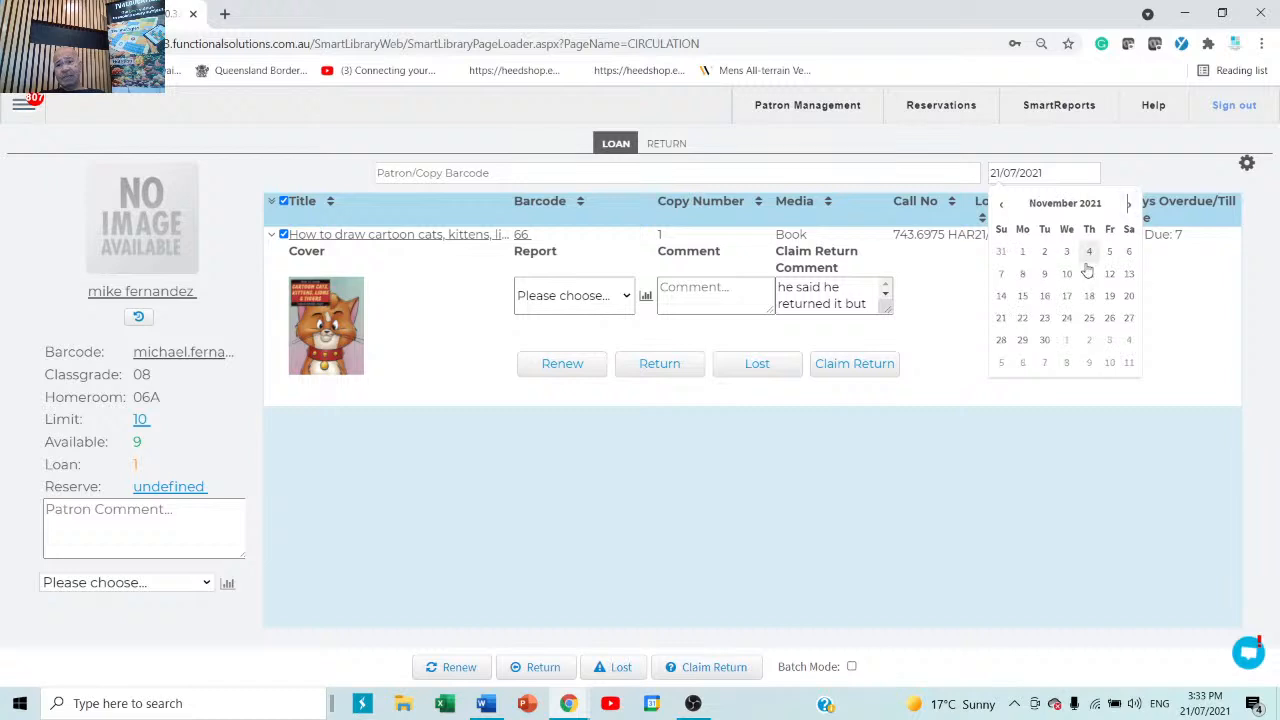
pyautogui.click(1066, 318)
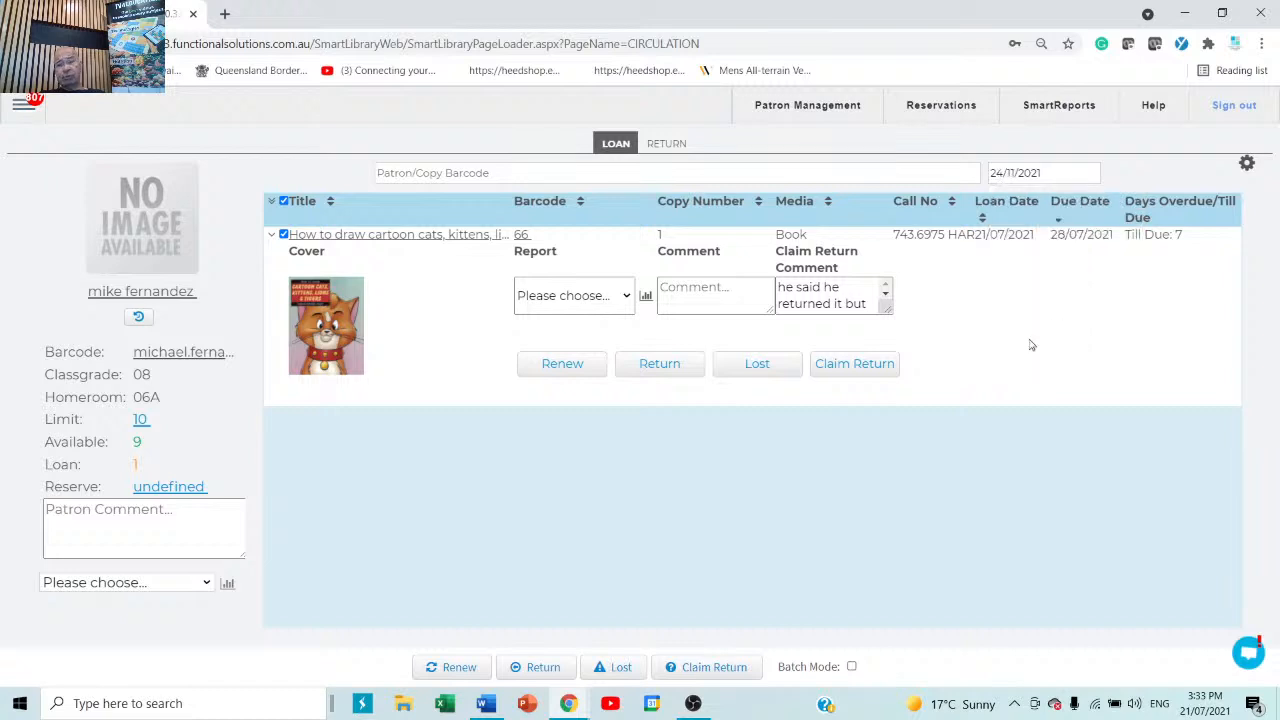
pyautogui.click(450, 670)
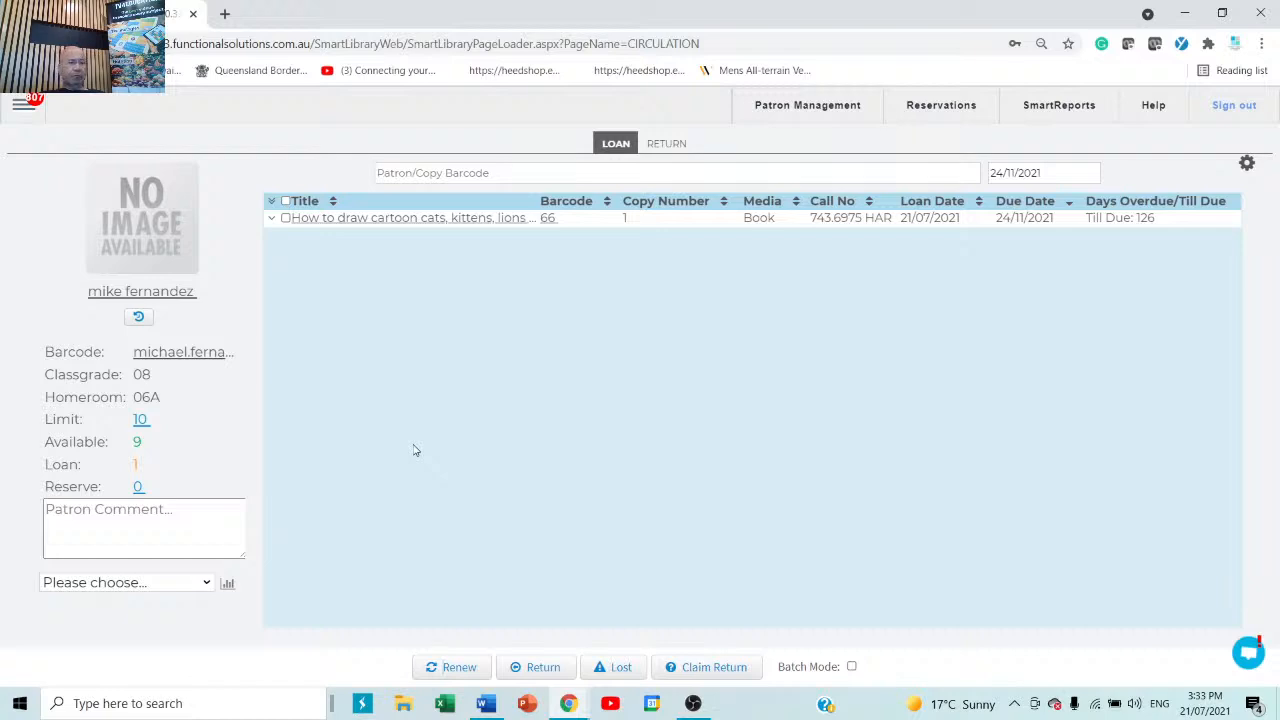
# Open the Loans by Classification report from Reports > Current Loans.
pyautogui.click(20, 107)
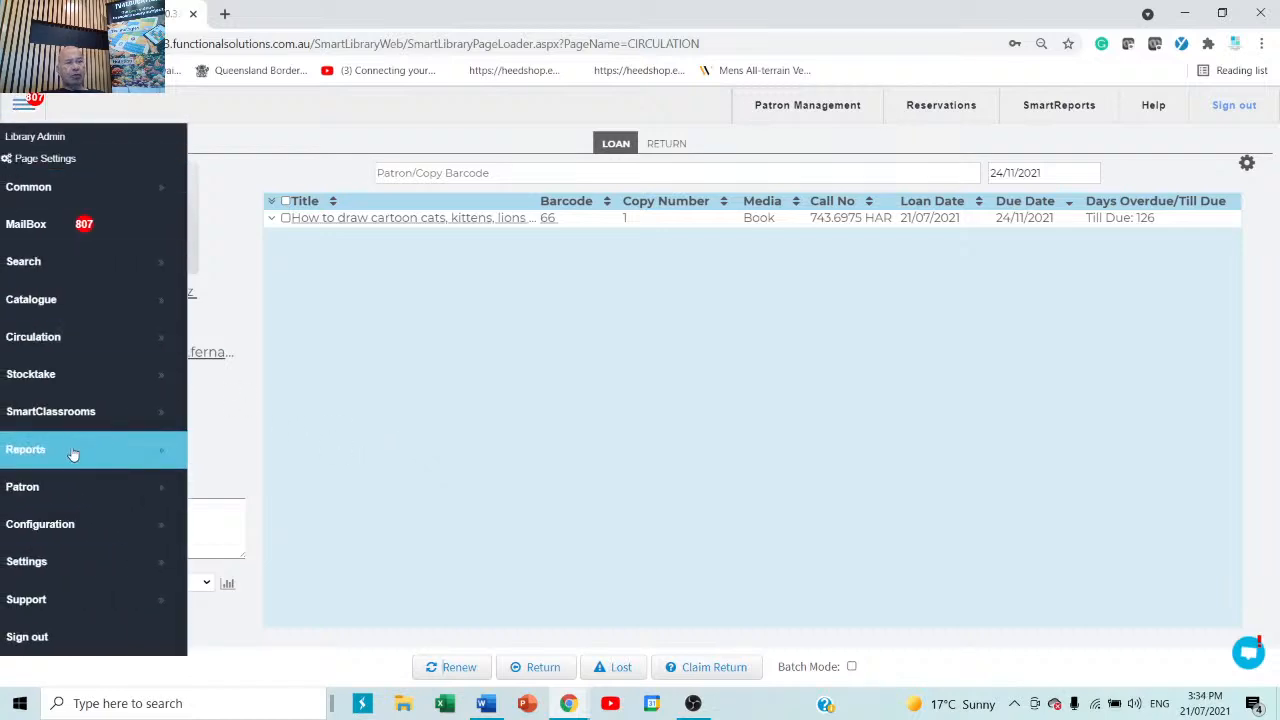
pyautogui.moveTo(71, 451)
pyautogui.click(253, 452)
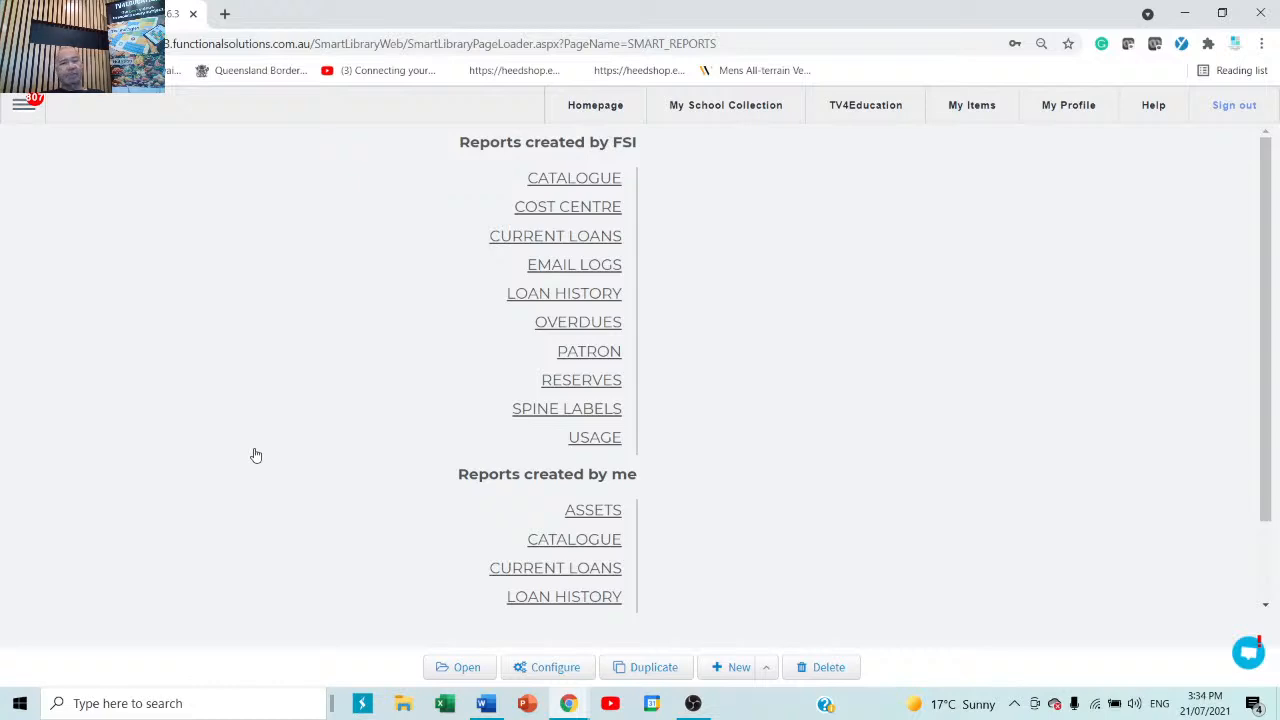
pyautogui.click(598, 237)
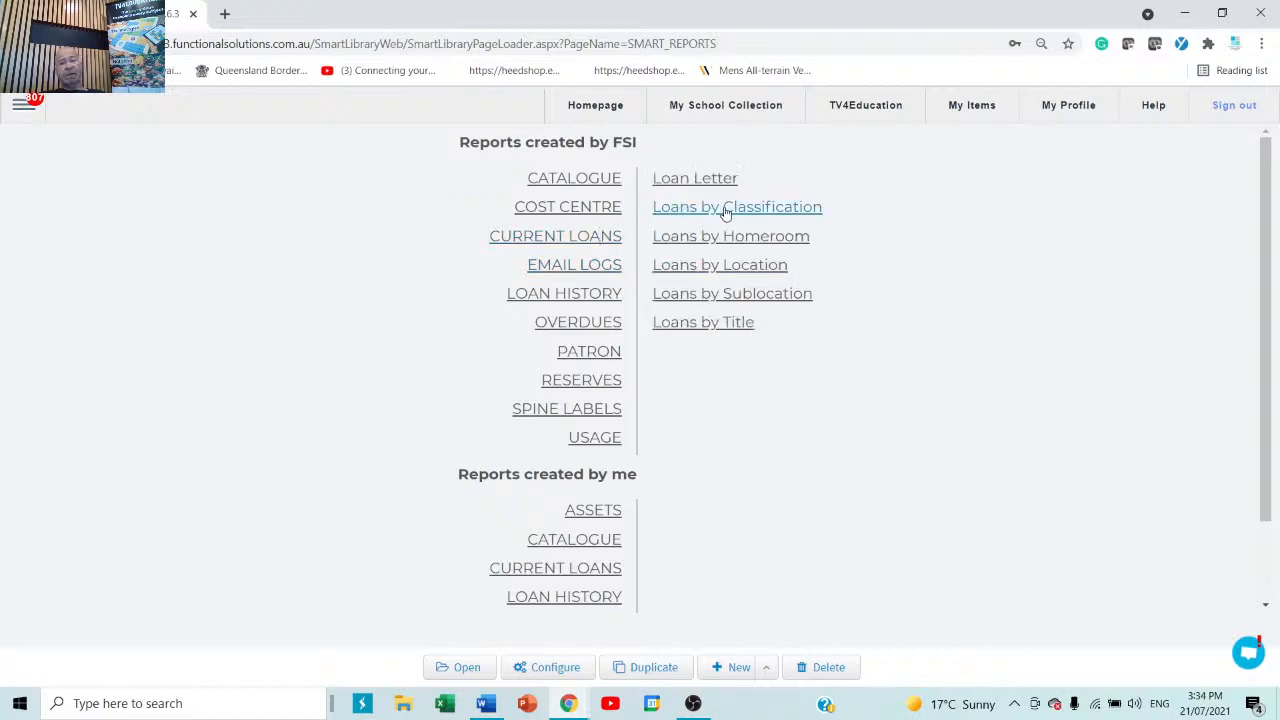
pyautogui.click(761, 209)
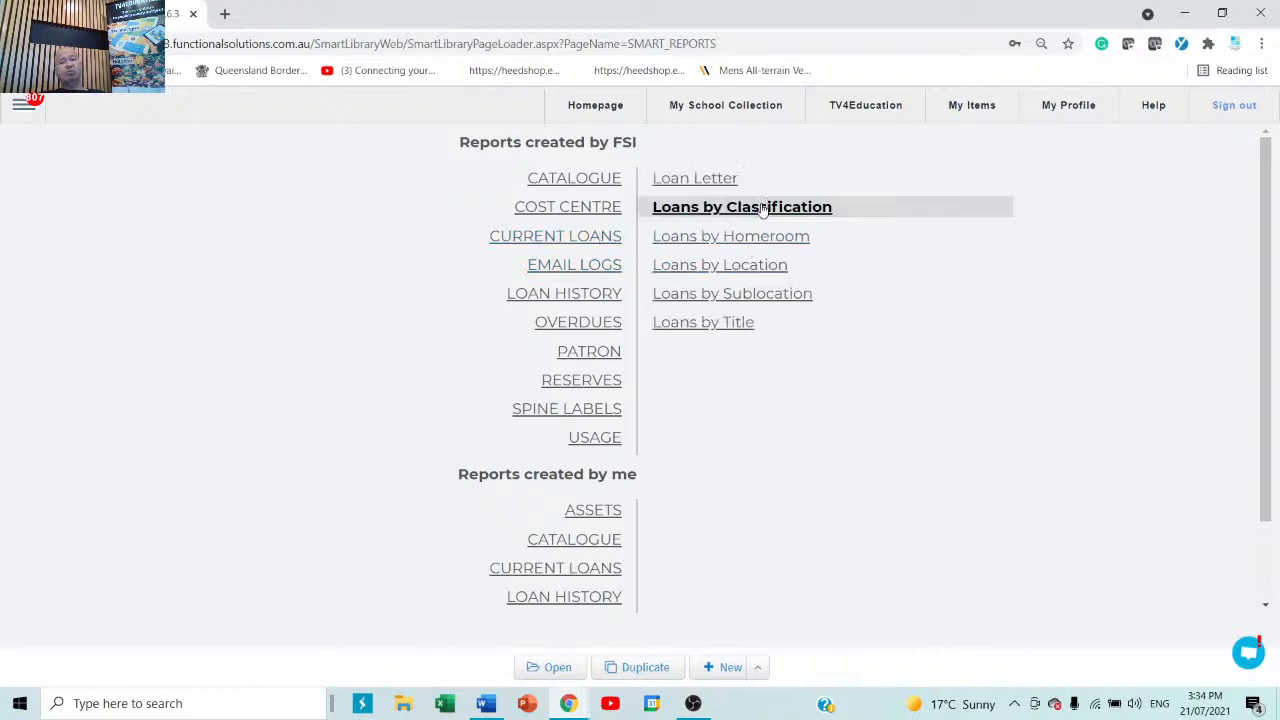
pyautogui.doubleClick(761, 207)
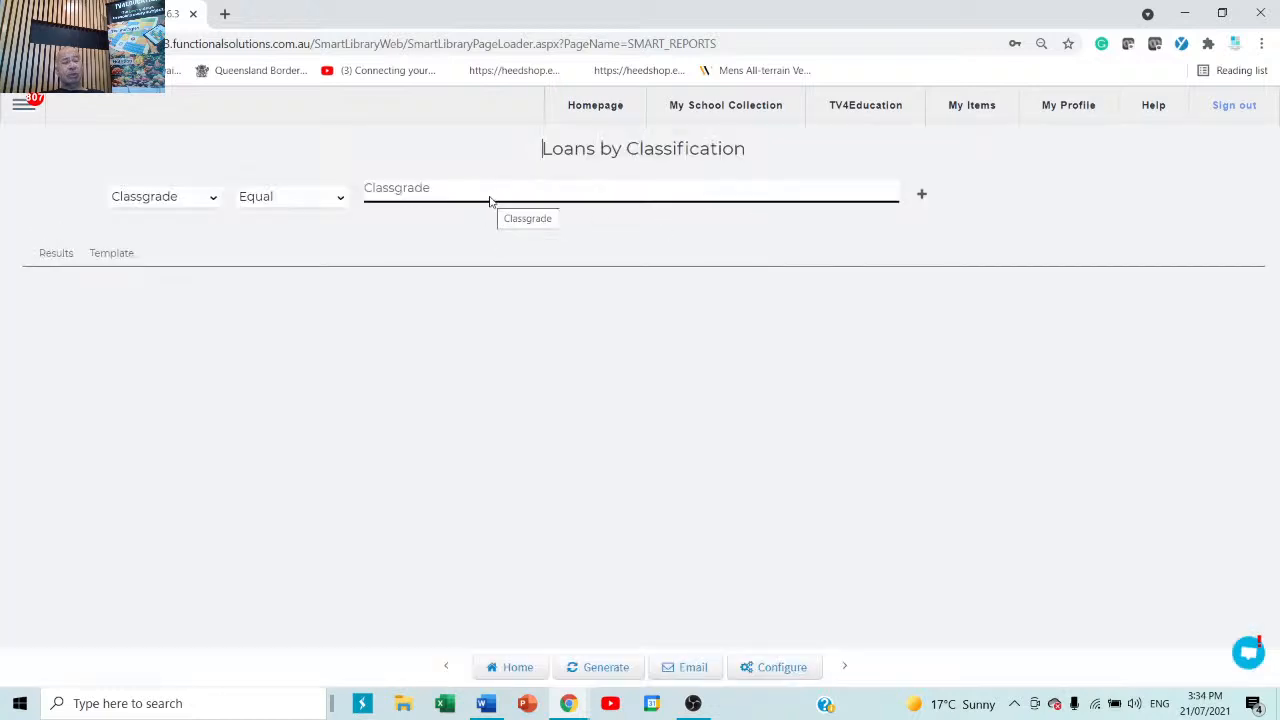
# Generate it for all classgrades and review copy 66 listed under classification 08.
pyautogui.click(600, 668)
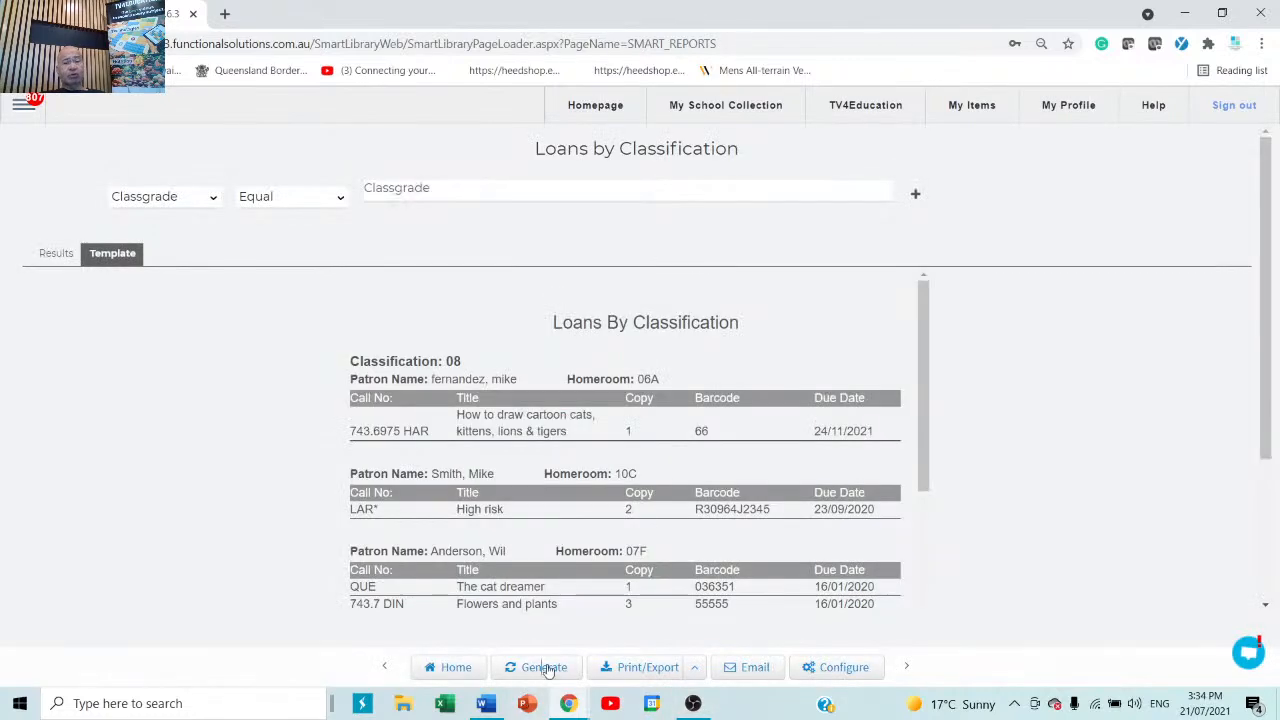
pyautogui.scroll(-10, 565, 560)
pyautogui.scroll(-3, 561, 564)
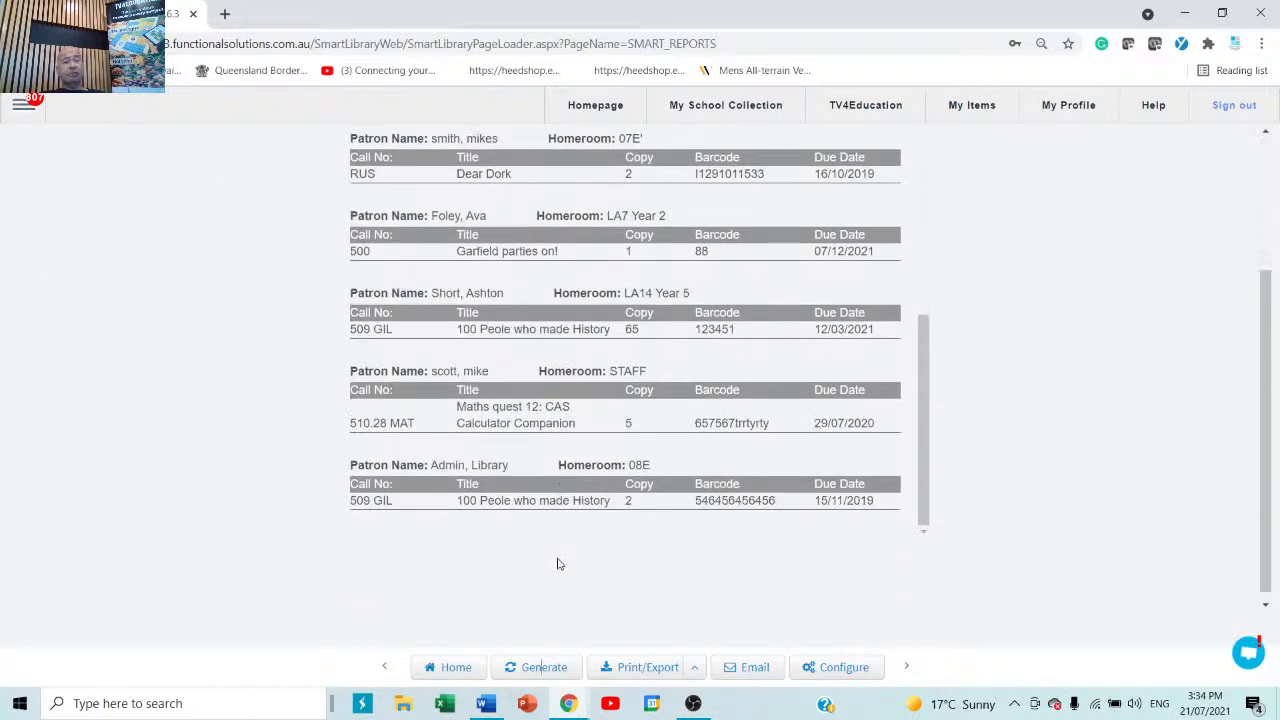
pyautogui.scroll(3, 560, 566)
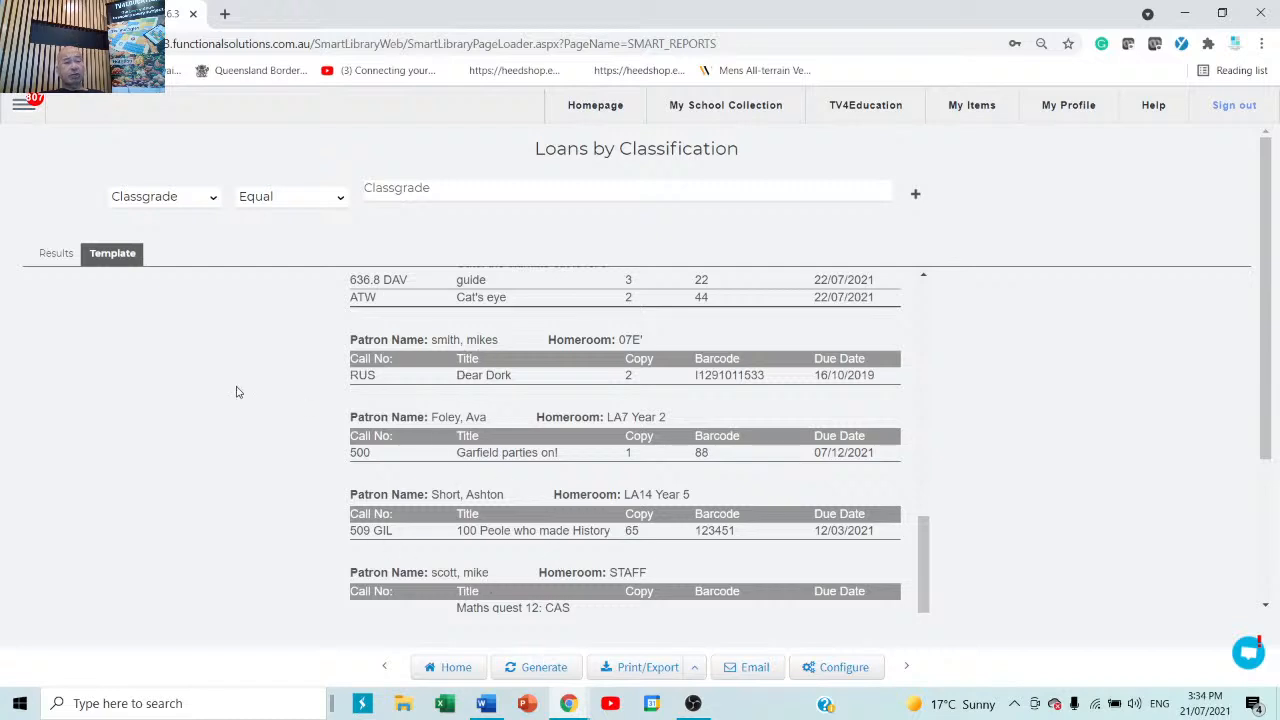
# Leave the report for the reports home and list the Current Loans reports again.
pyautogui.click(458, 670)
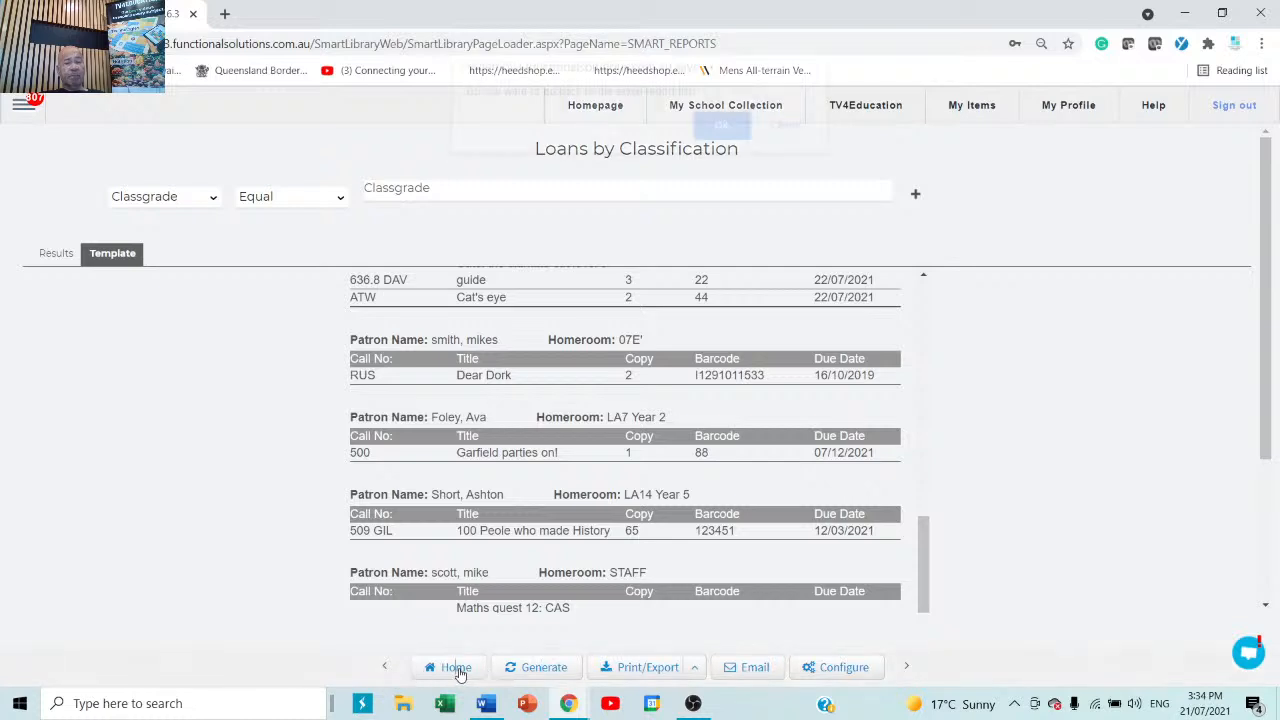
pyautogui.click(721, 143)
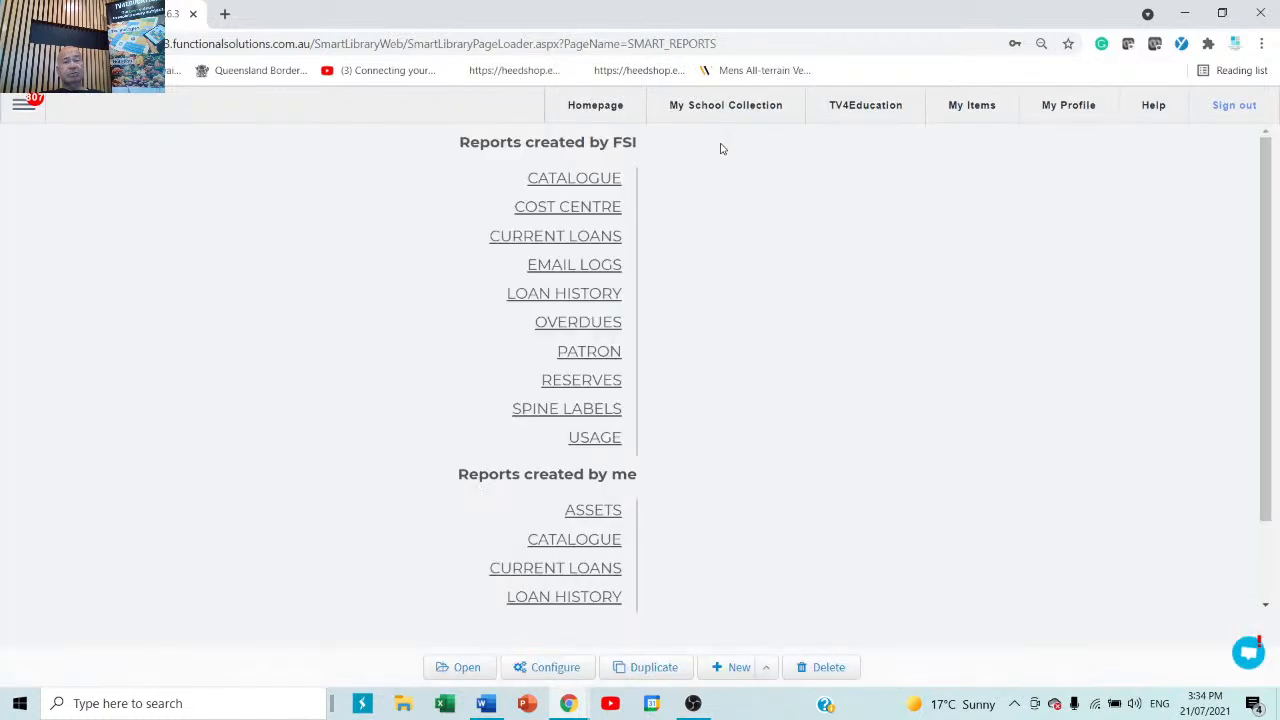
pyautogui.click(568, 240)
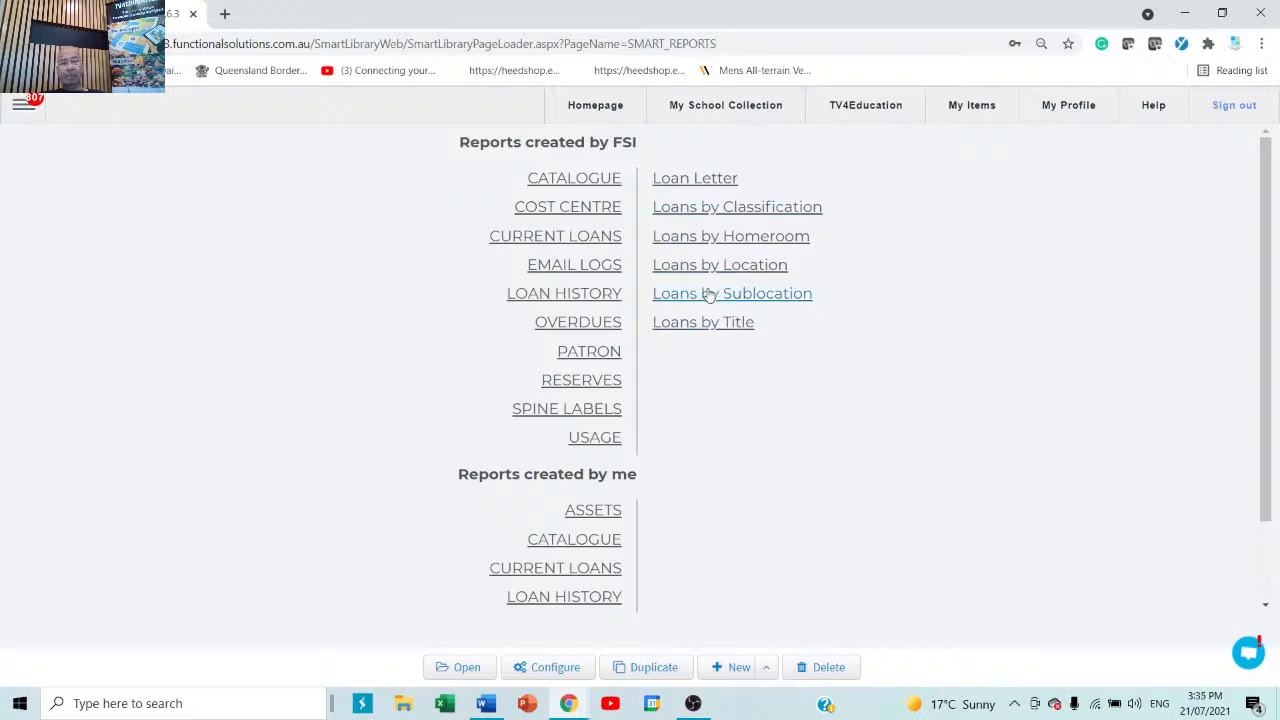
pyautogui.click(586, 358)
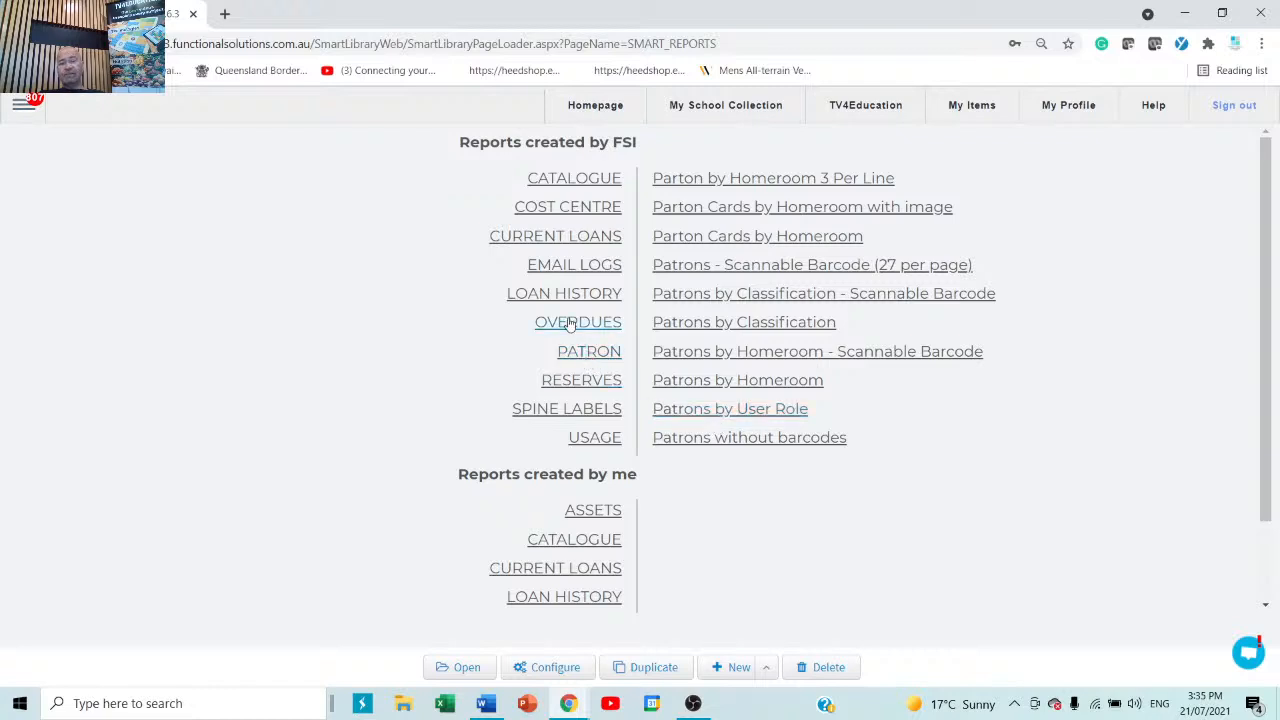
pyautogui.click(556, 238)
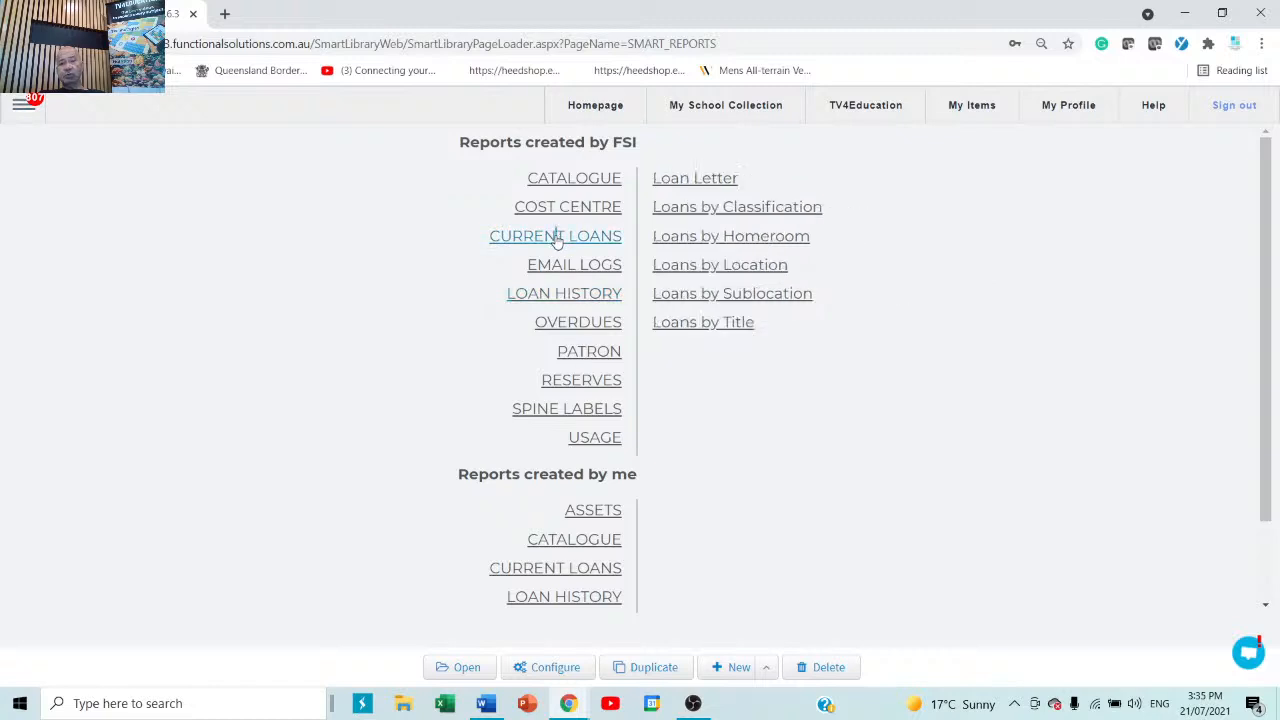
# Generate the Loans by Homeroom report, then filter it to homeroom 06A and regenerate.
pyautogui.click(768, 238)
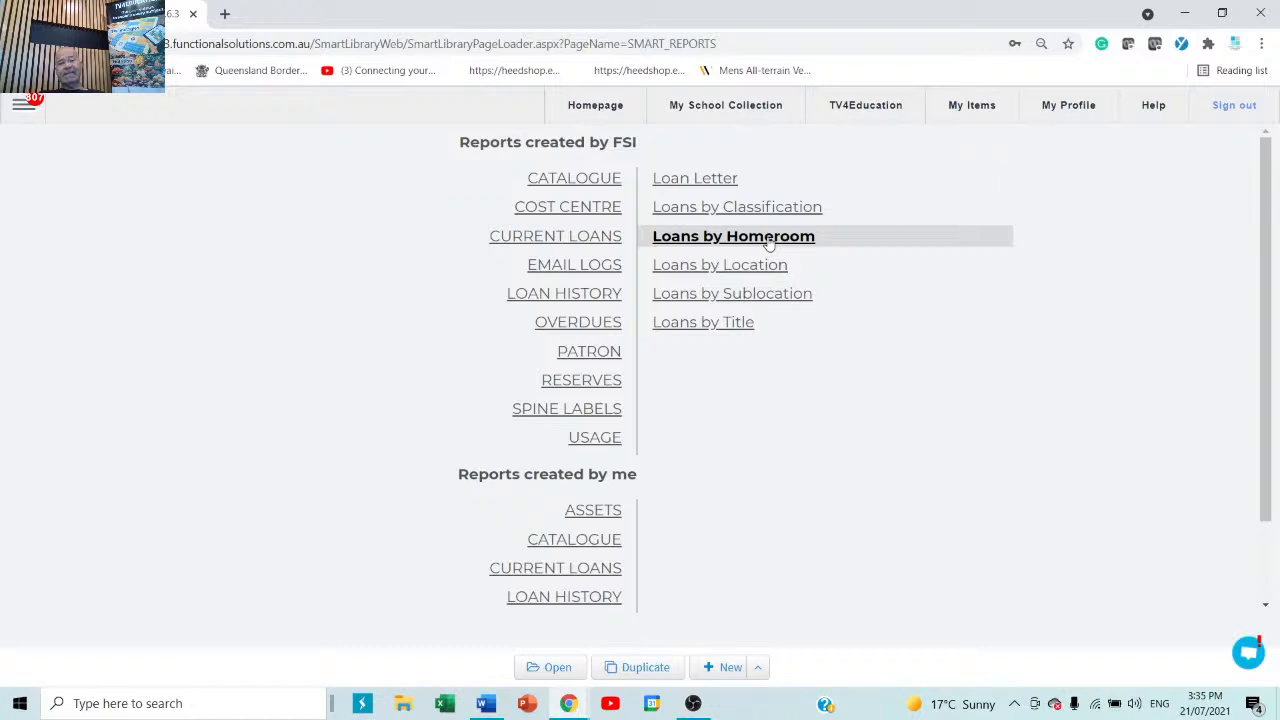
pyautogui.doubleClick(737, 240)
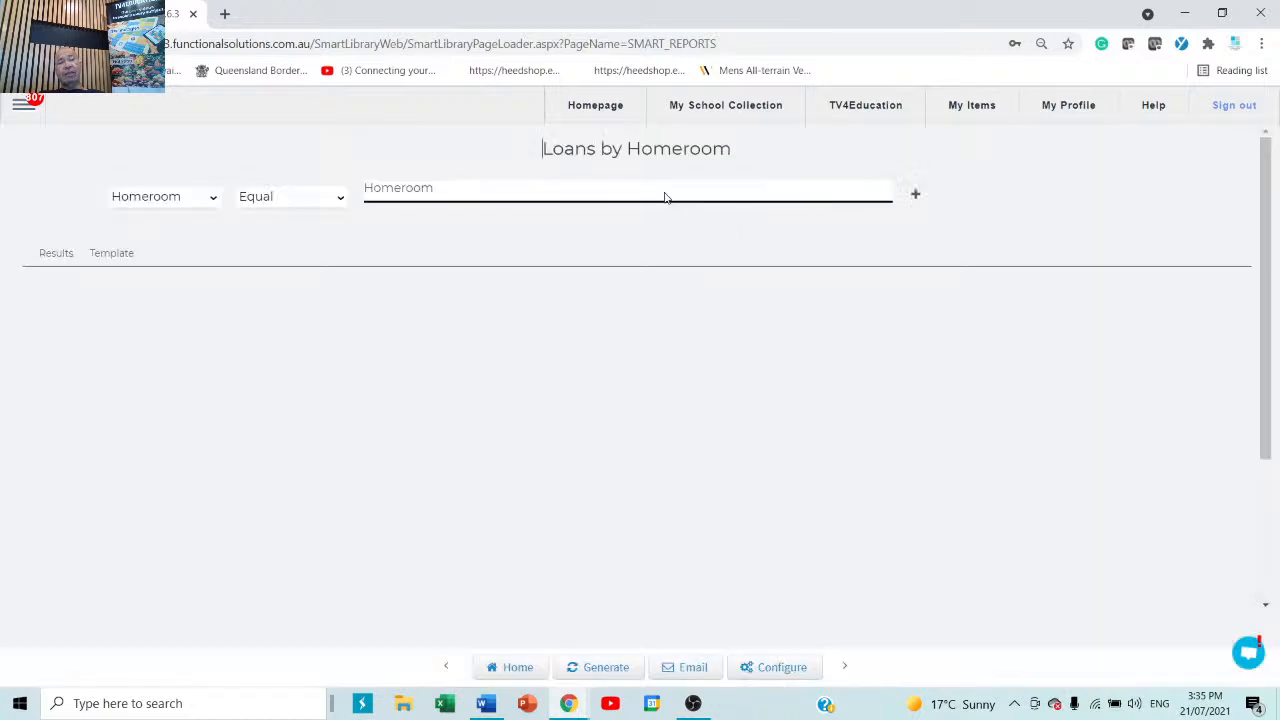
pyautogui.click(666, 196)
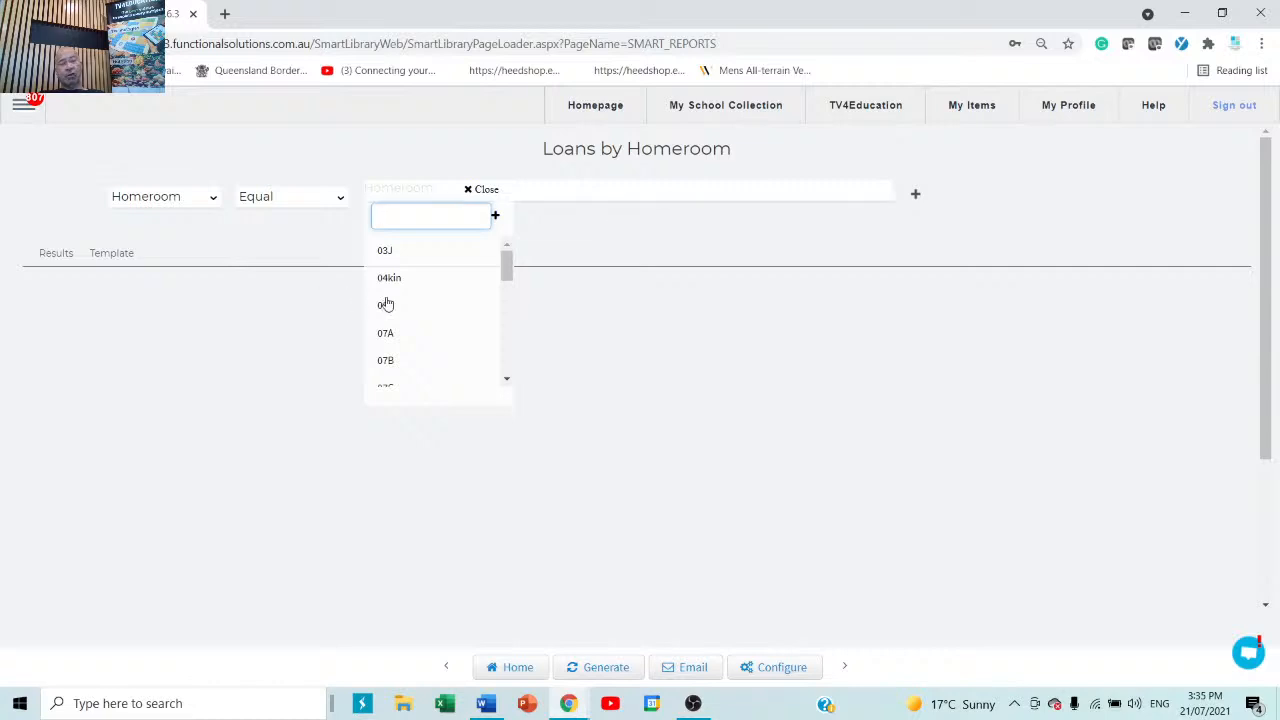
pyautogui.click(601, 667)
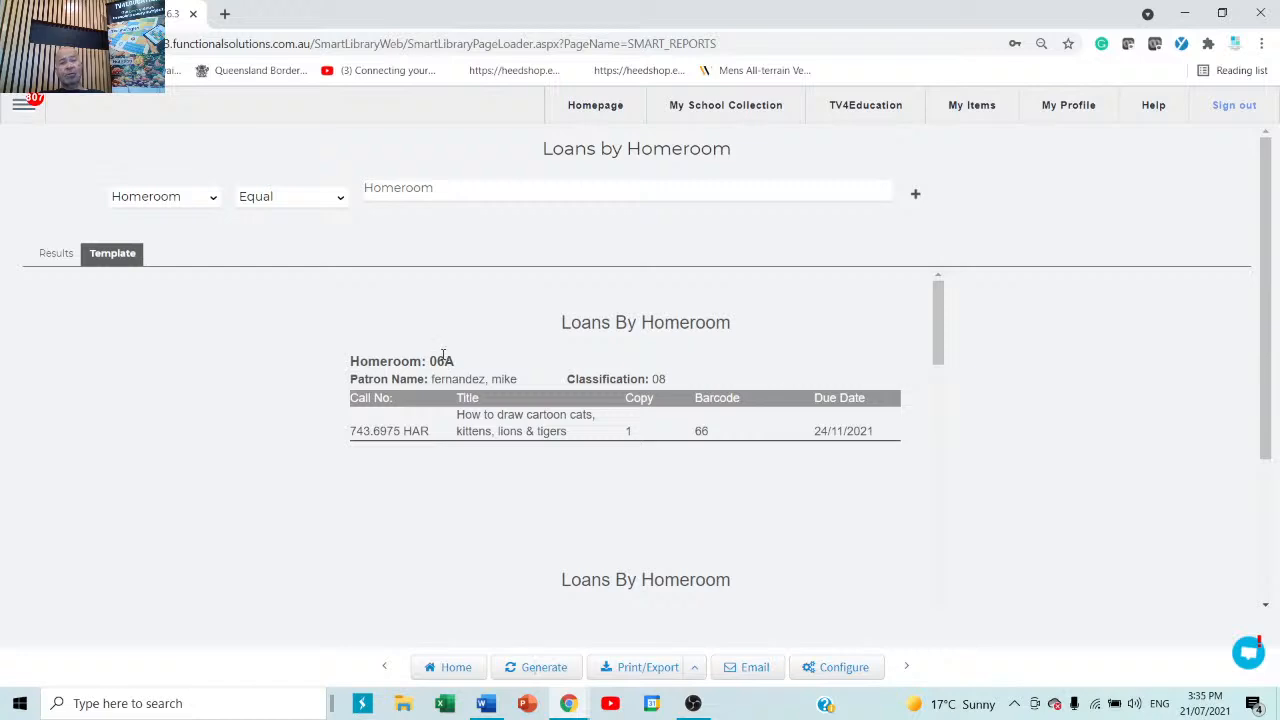
pyautogui.click(508, 196)
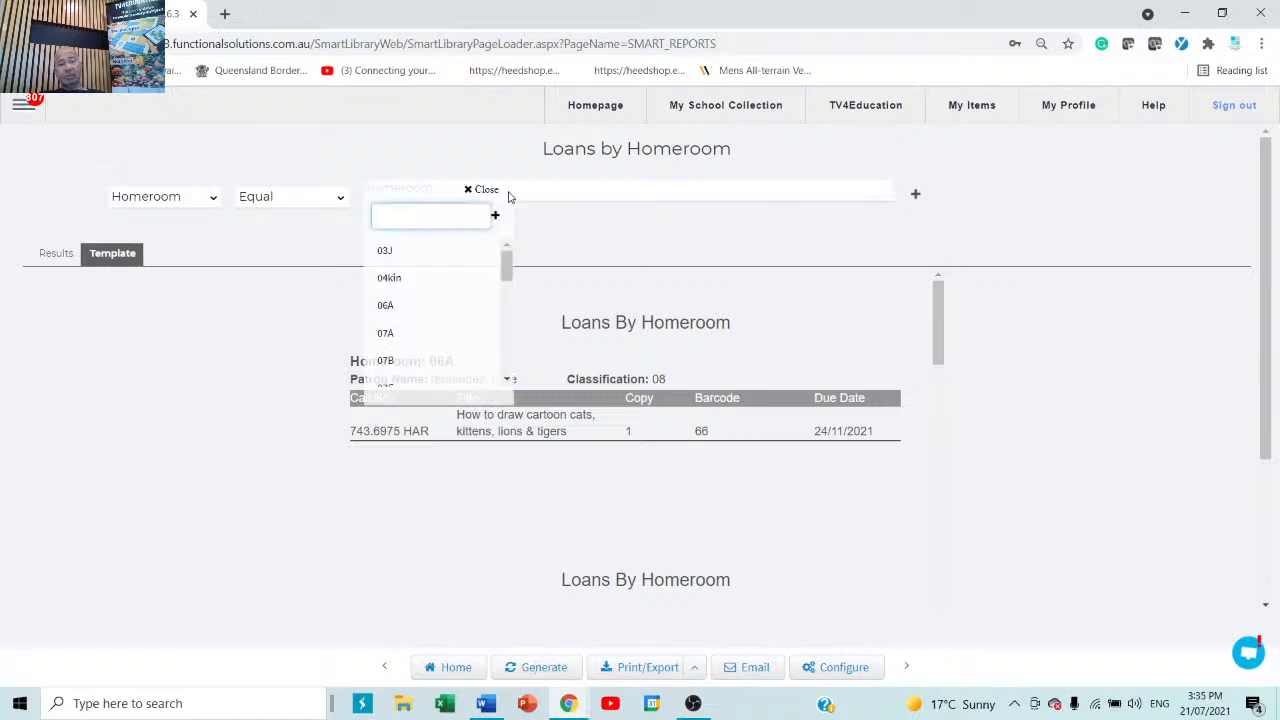
pyautogui.click(387, 306)
pyautogui.click(956, 501)
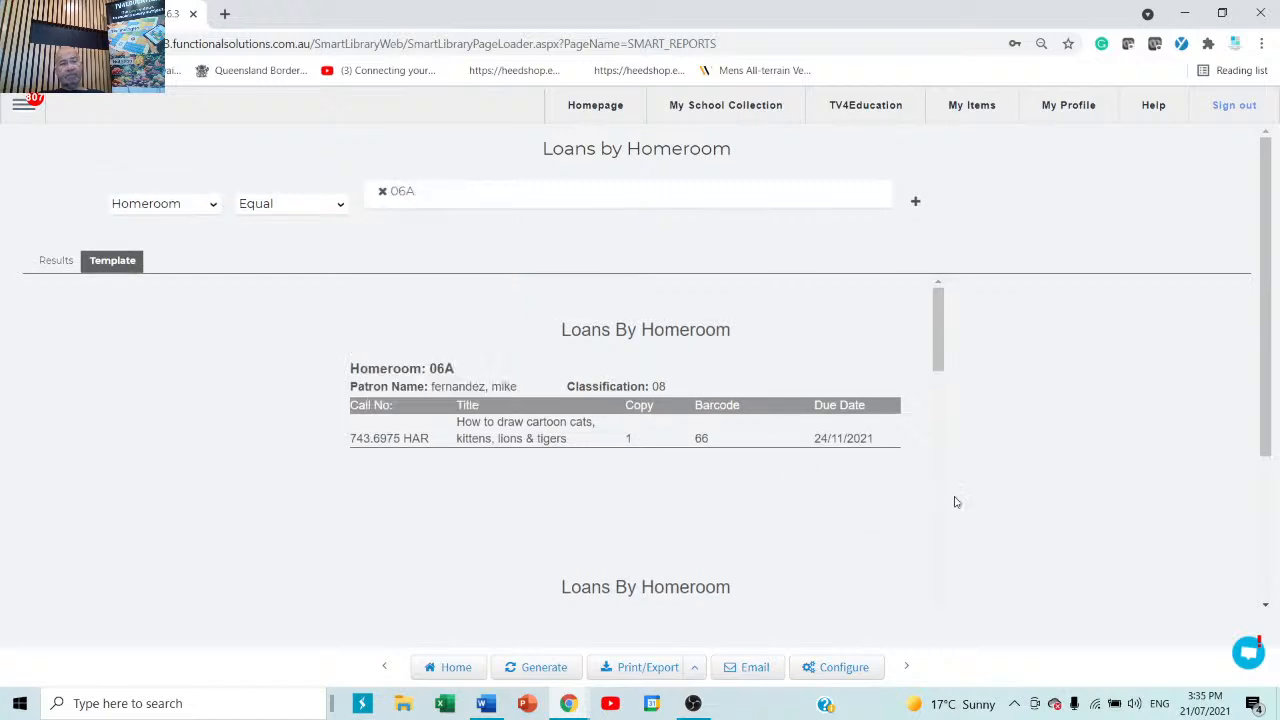
pyautogui.click(536, 669)
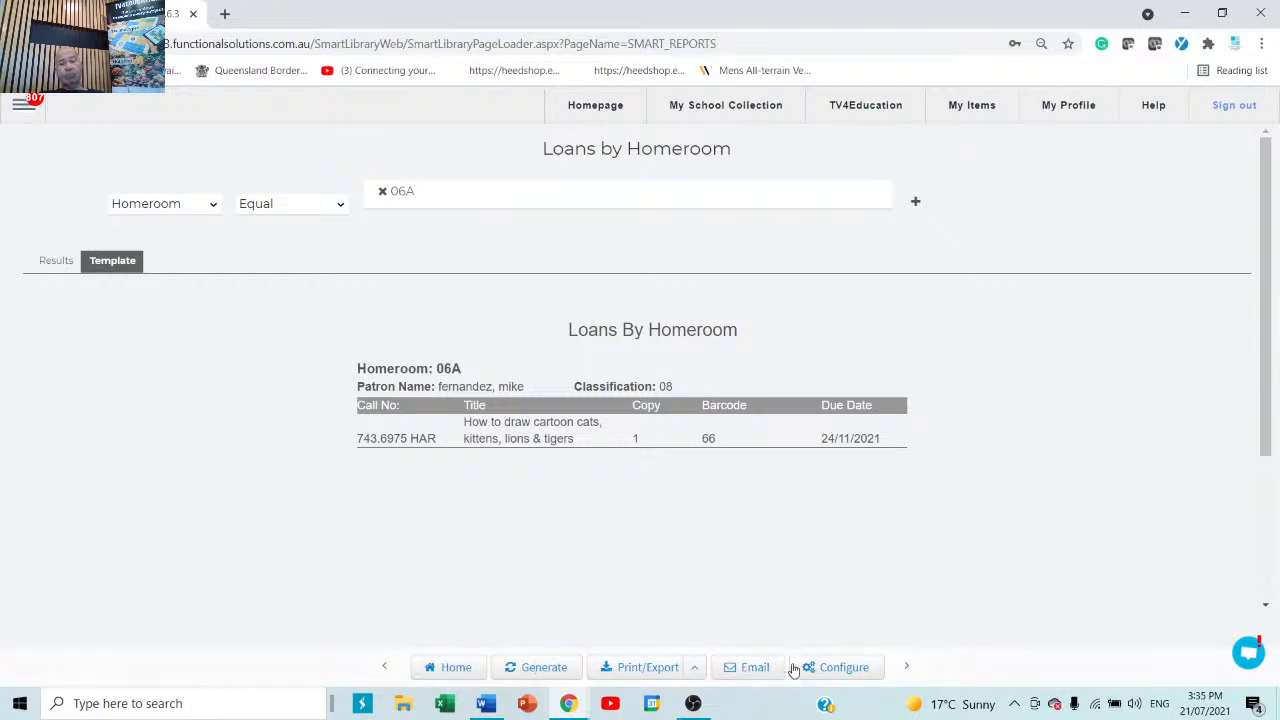
# Begin setting up email delivery of the report, adding a recipient and selecting the subject text.
pyautogui.click(755, 668)
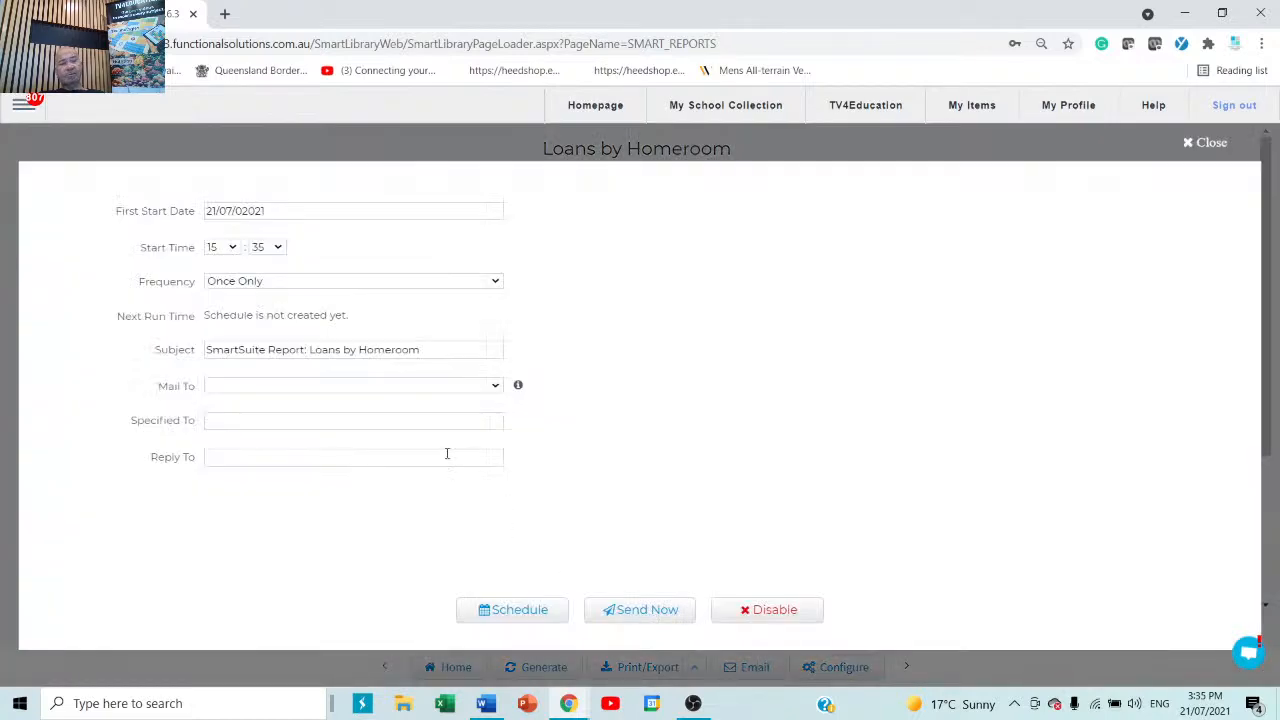
pyautogui.click(306, 423)
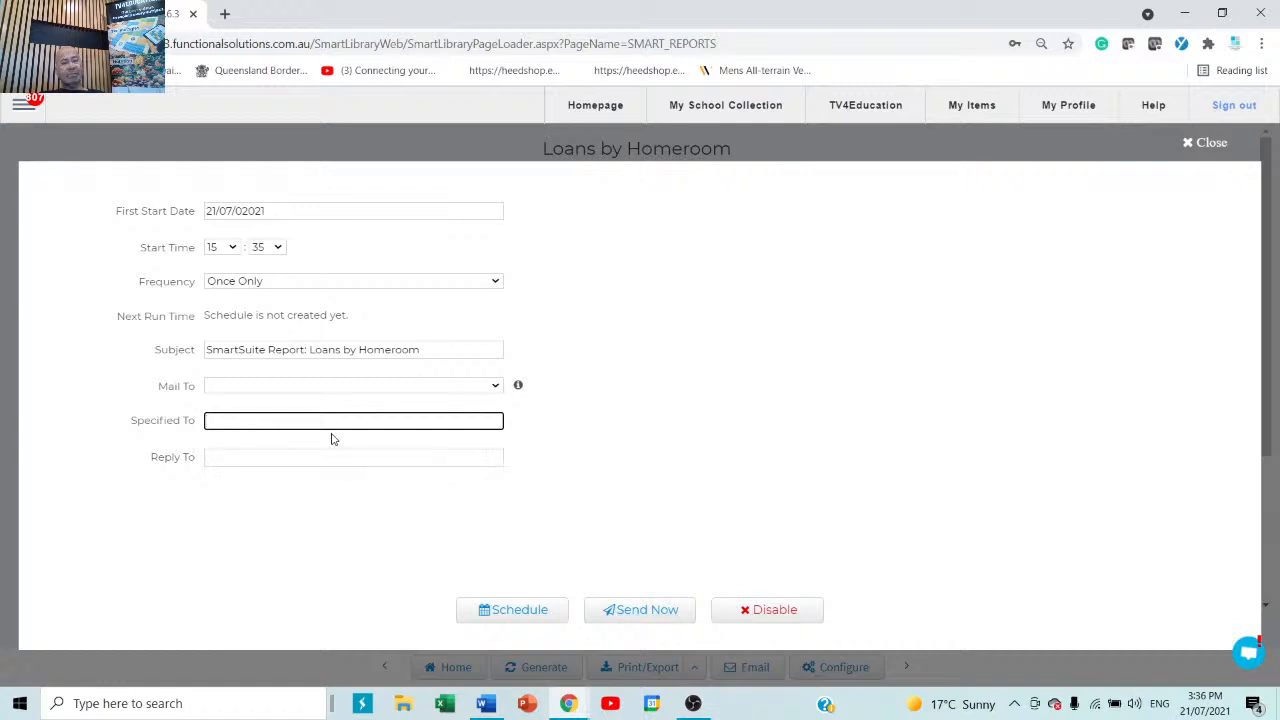
pyautogui.moveTo(422, 350); pyautogui.dragTo(195, 357)
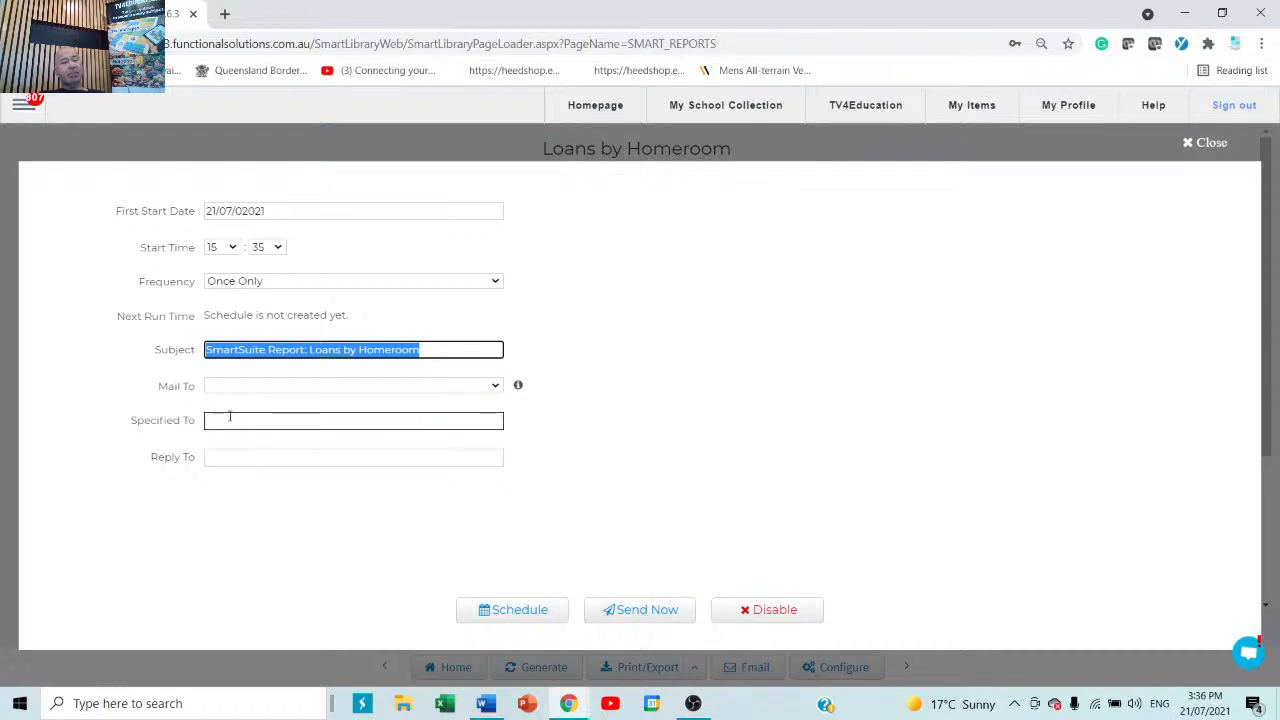
# Schedule the report to first run 21/07/2021 at 7:35, repeating weekly.
pyautogui.click(352, 211)
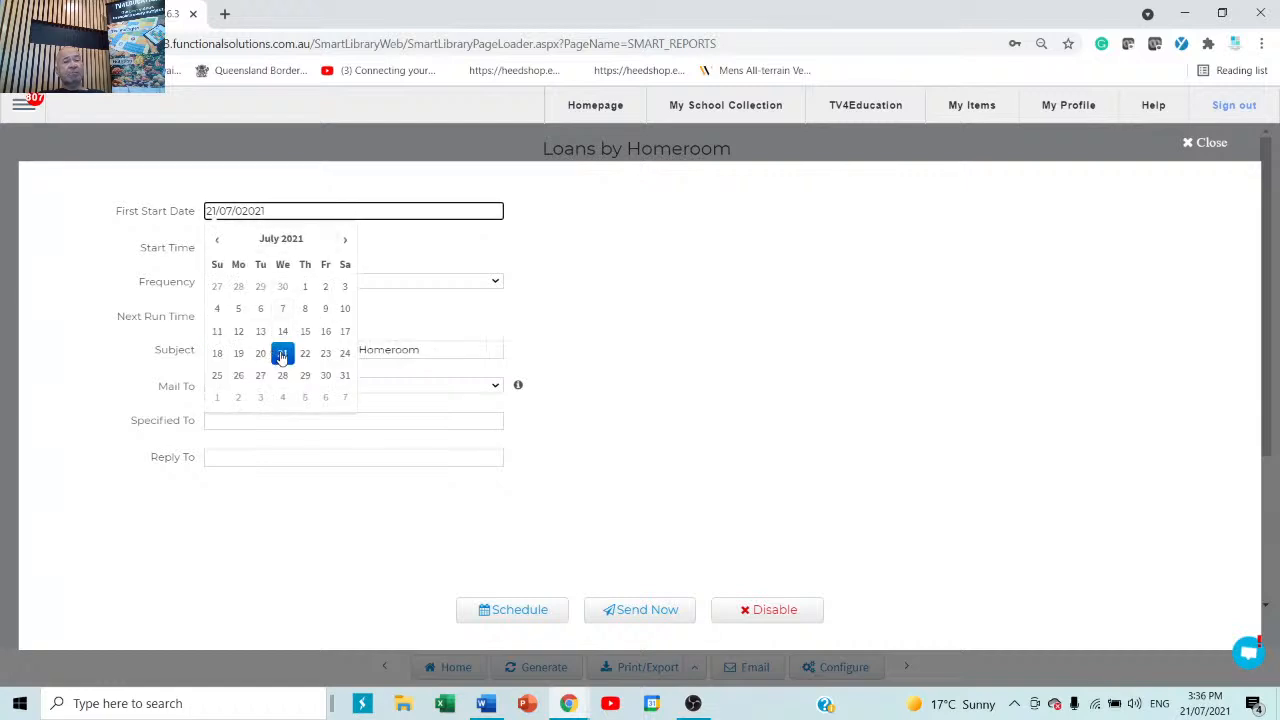
pyautogui.click(281, 354)
pyautogui.click(218, 251)
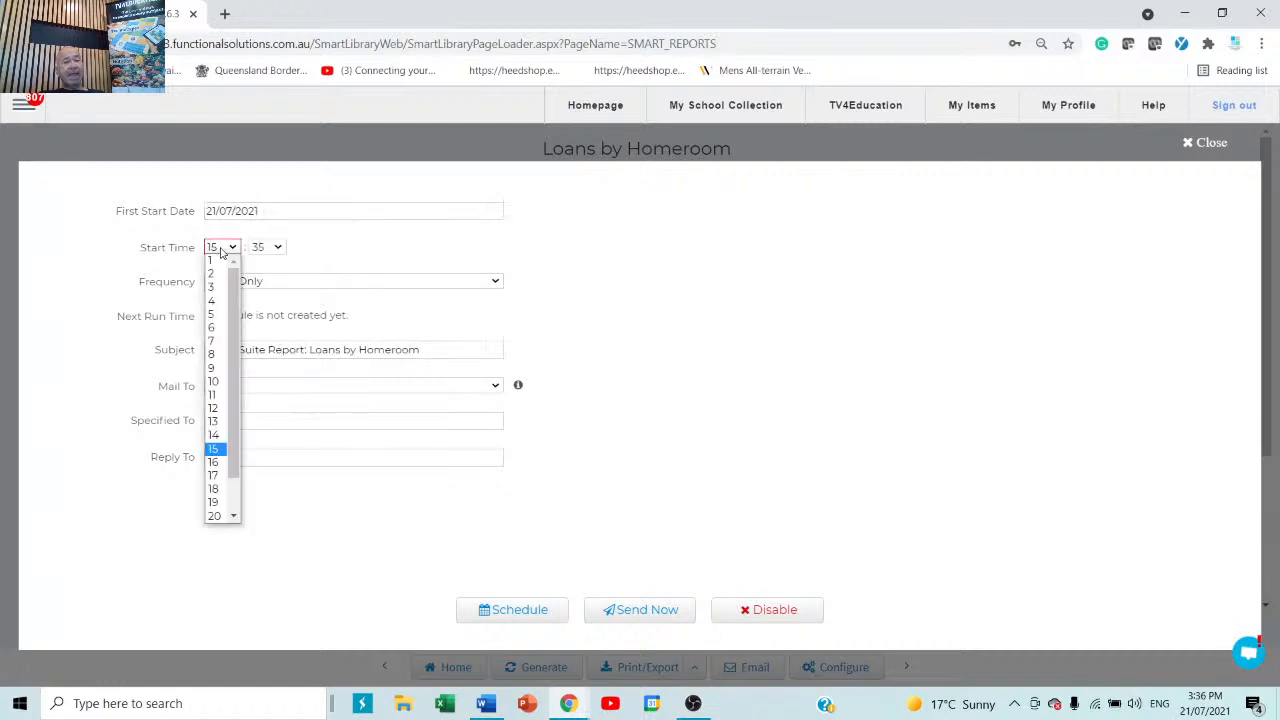
pyautogui.click(219, 337)
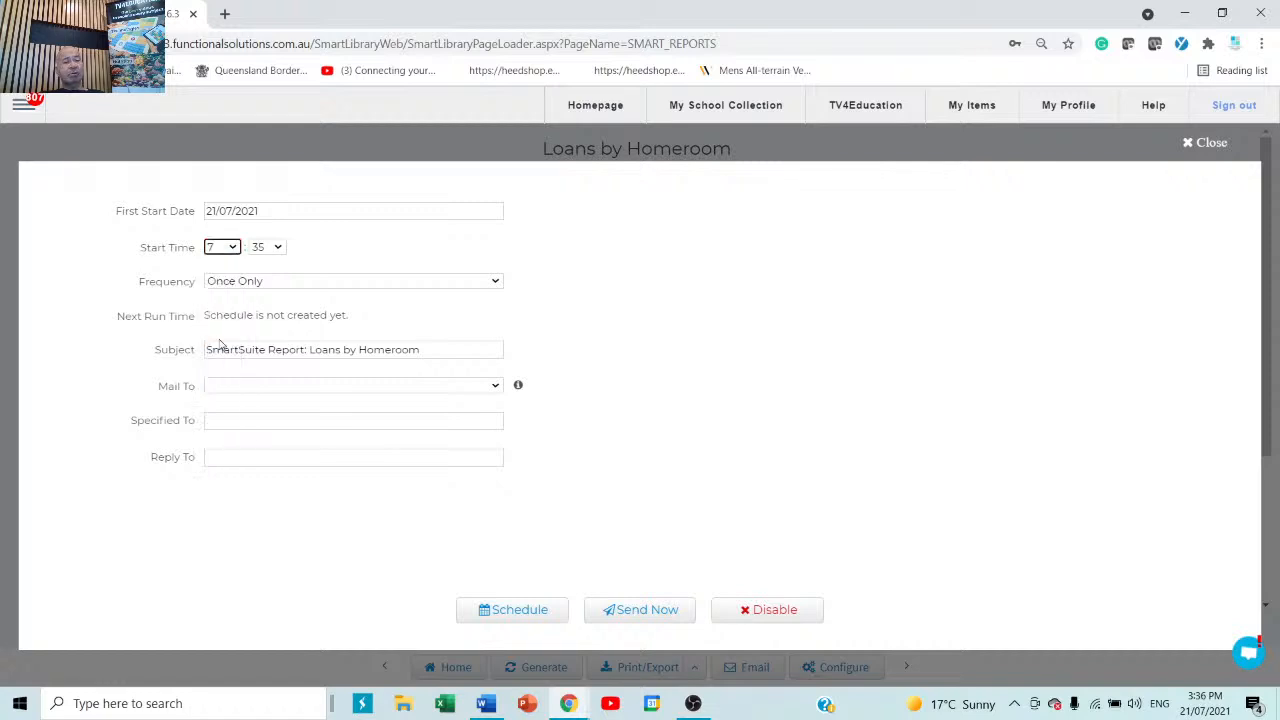
pyautogui.click(229, 287)
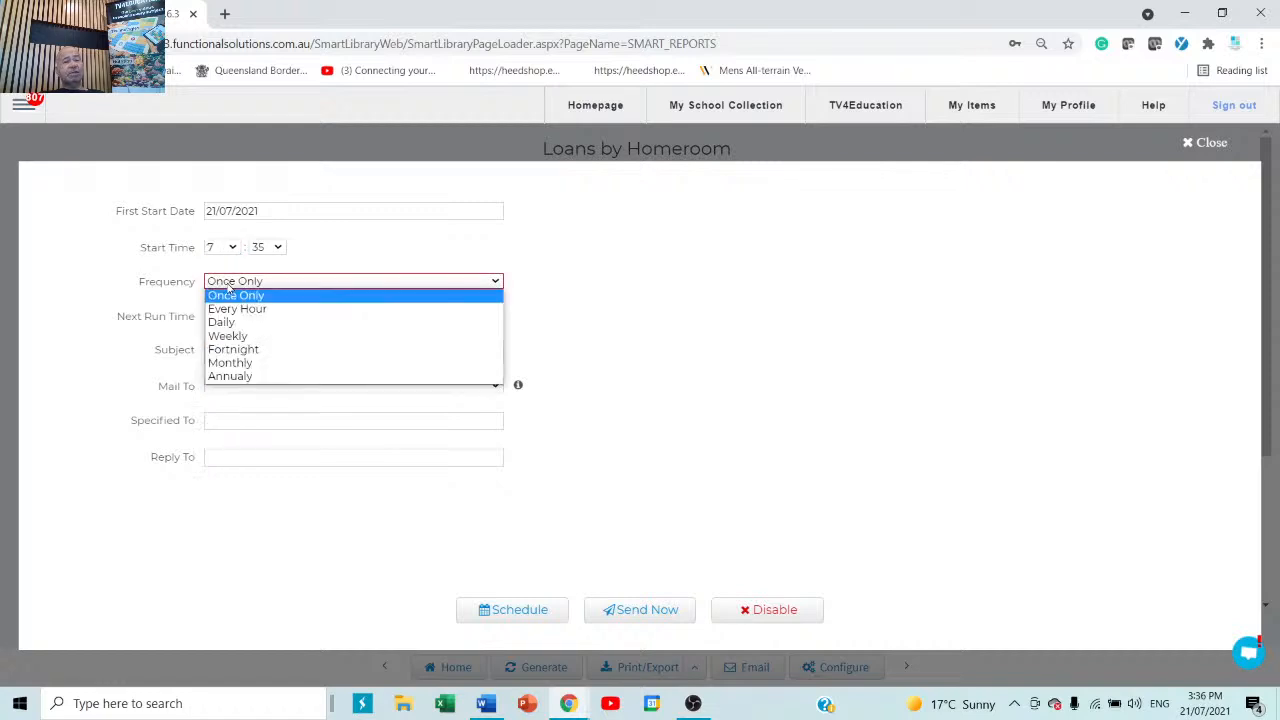
pyautogui.click(229, 336)
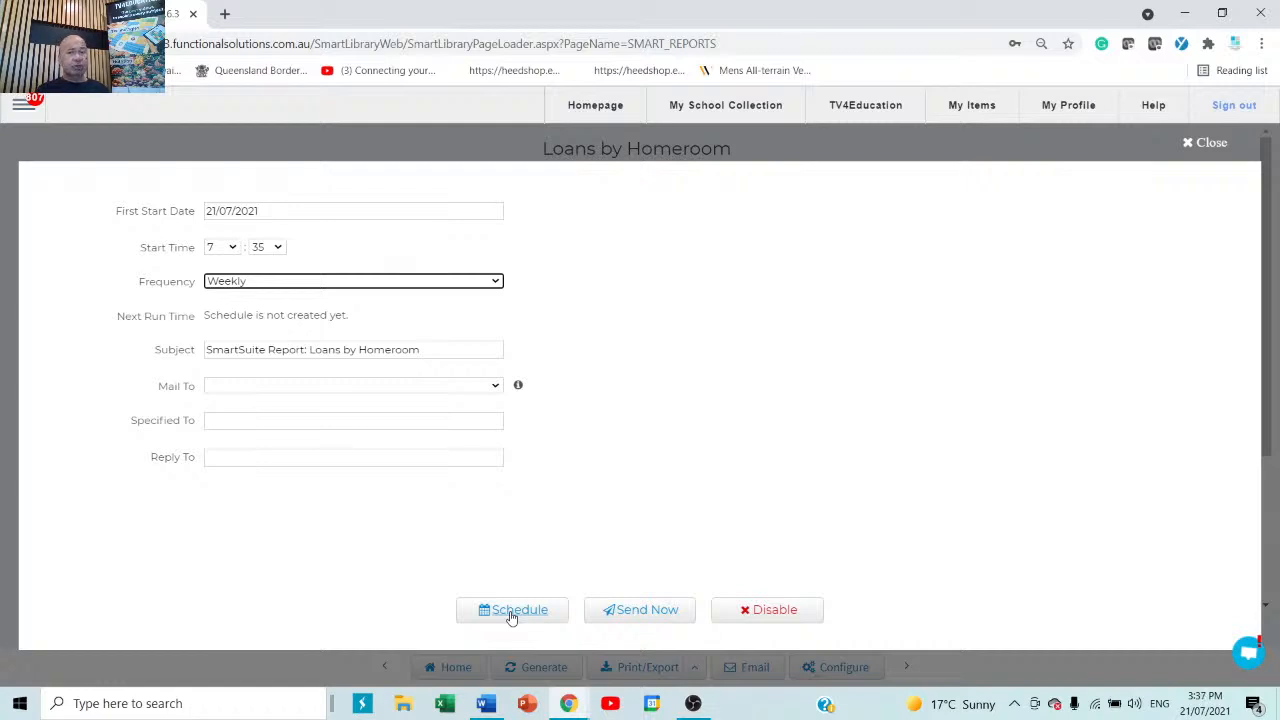
# Close the schedule dialog and return to the My School Collection search page.
pyautogui.click(1206, 146)
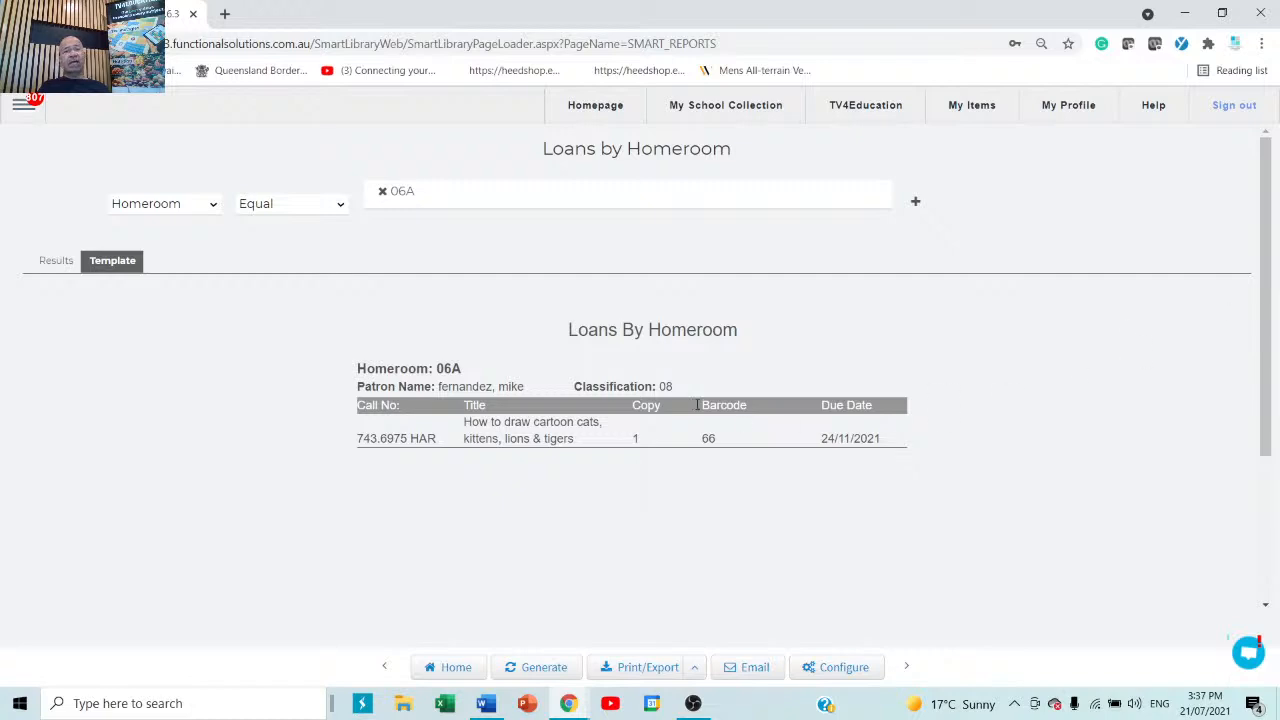
pyautogui.click(729, 110)
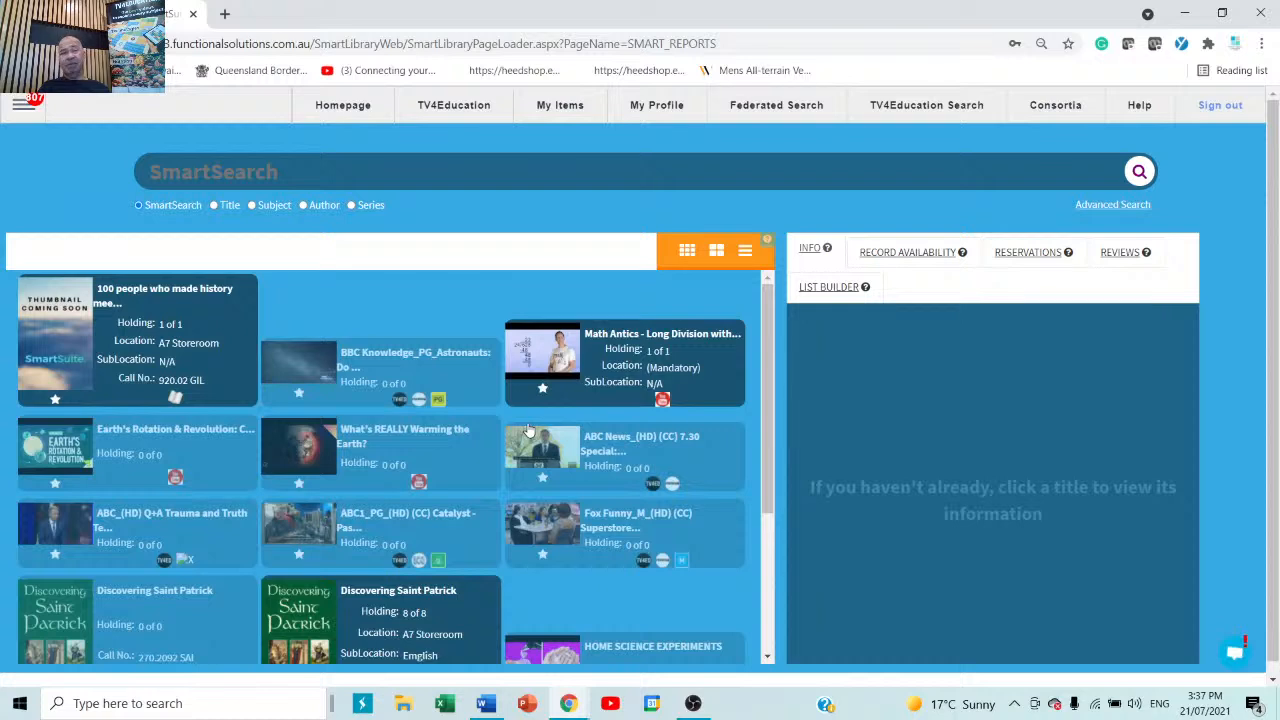
# Open MailBox from the main navigation menu to view the Support Tickets list.
pyautogui.click(16, 110)
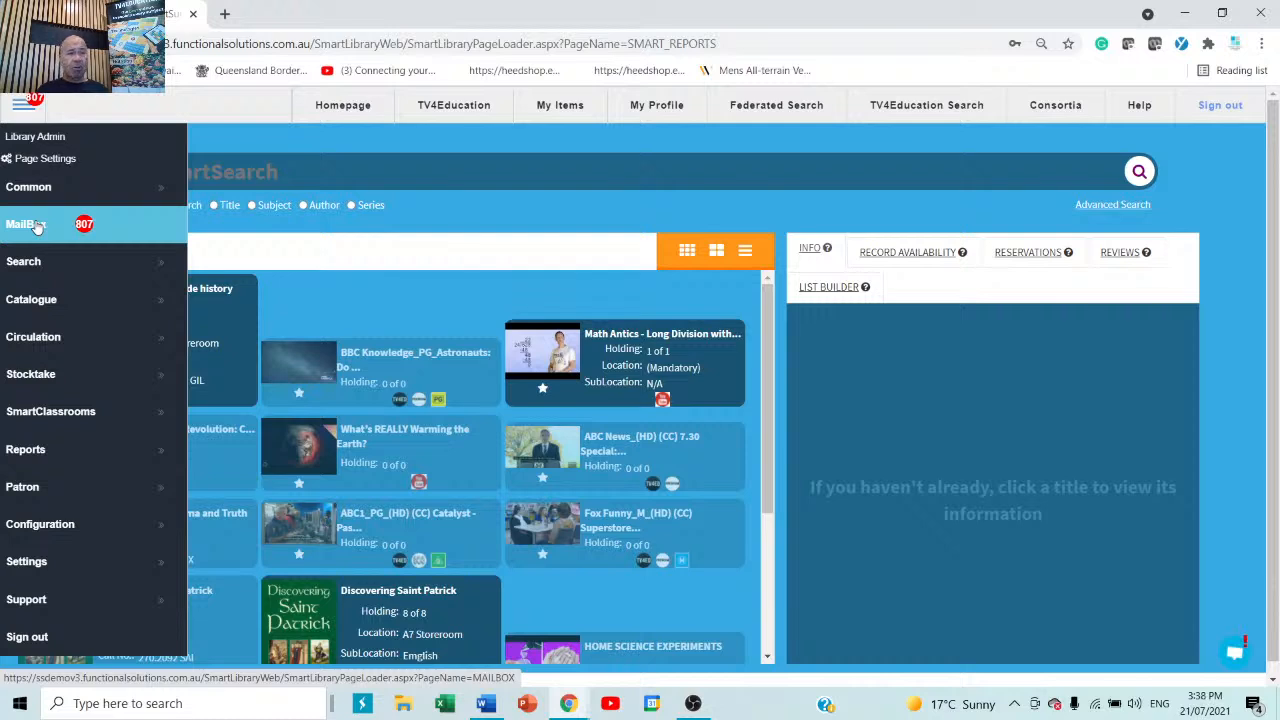
pyautogui.click(35, 226)
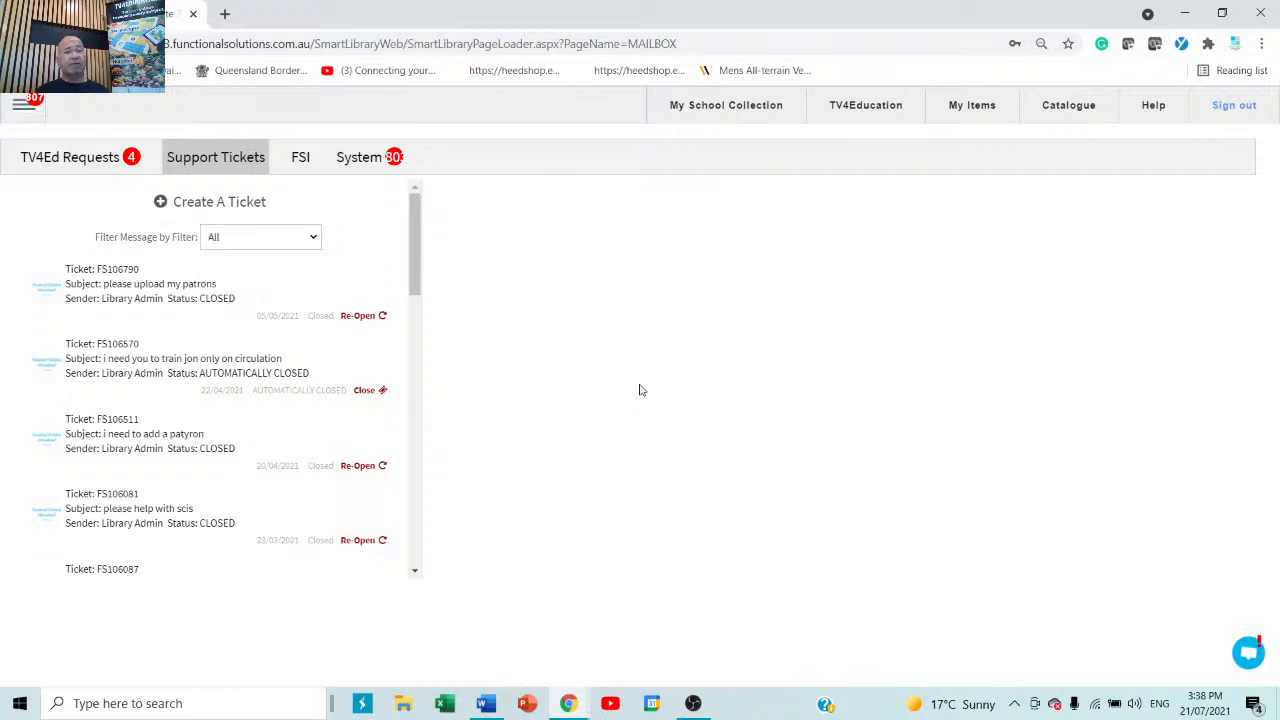
# Load functionalsolutions.com.au in a new browser tab and open its Support page.
pyautogui.click(225, 14)
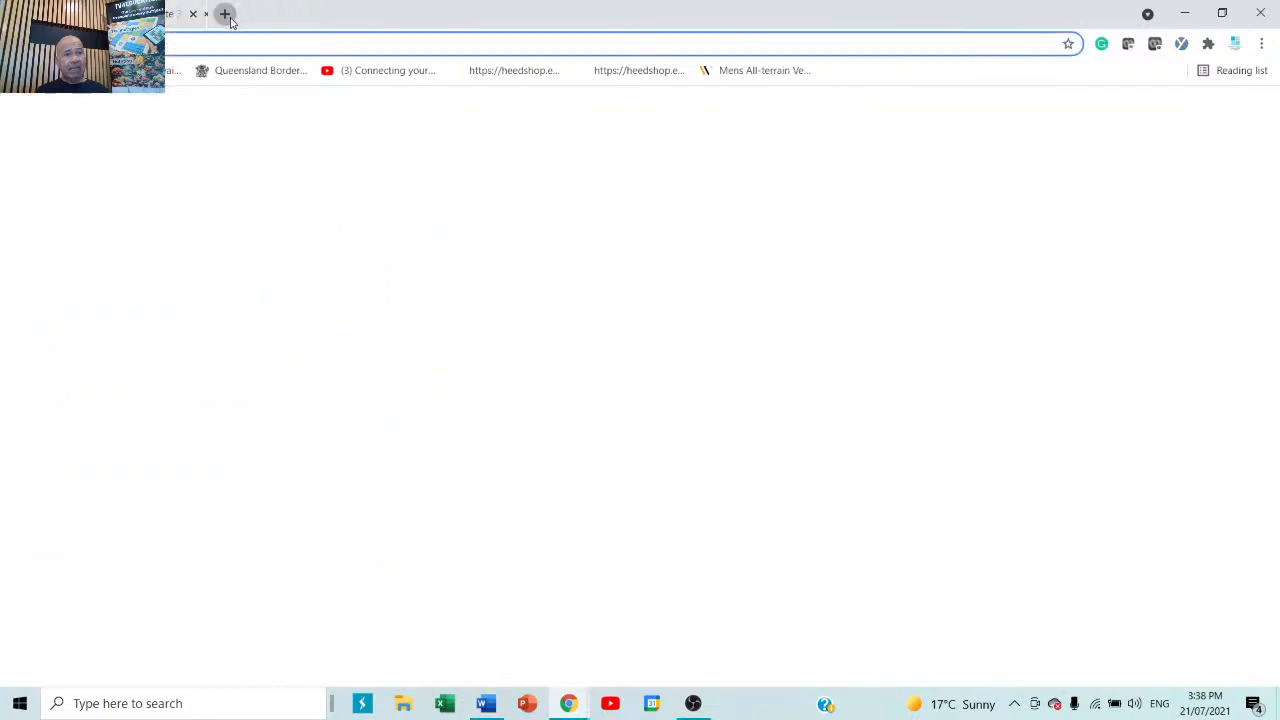
pyautogui.write('functionalsolutions.com.au')
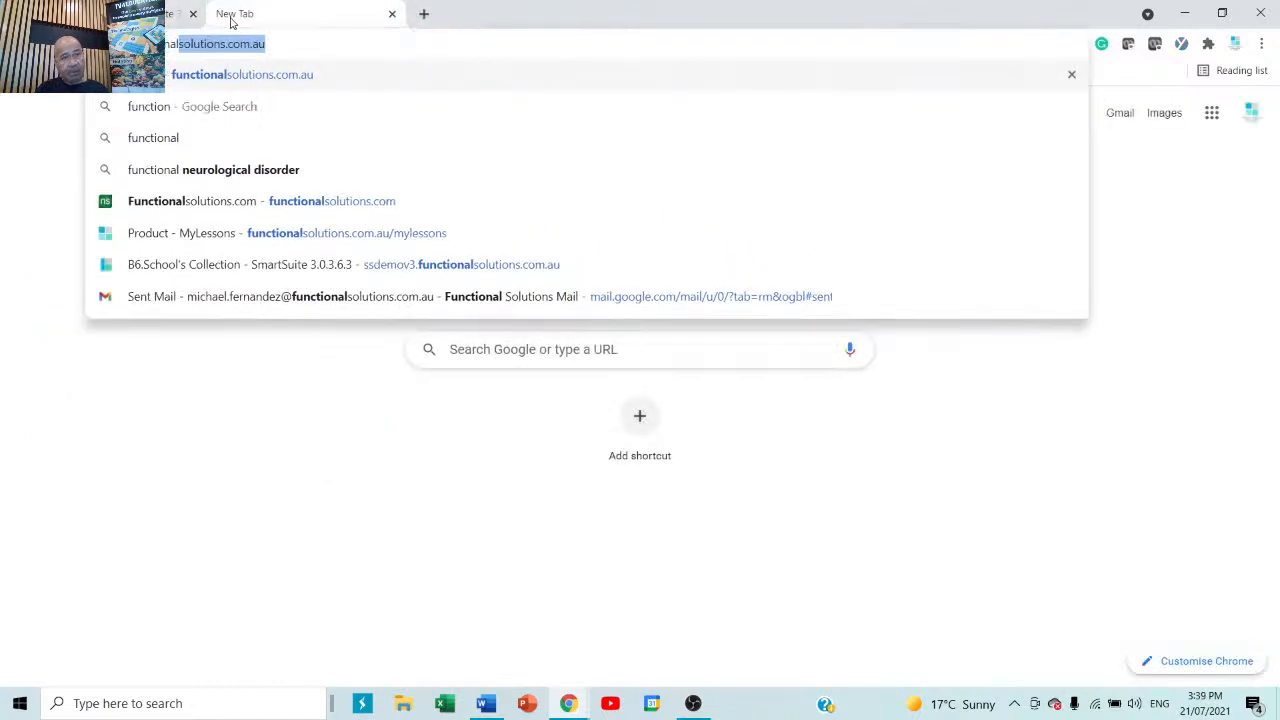
pyautogui.press('Return')
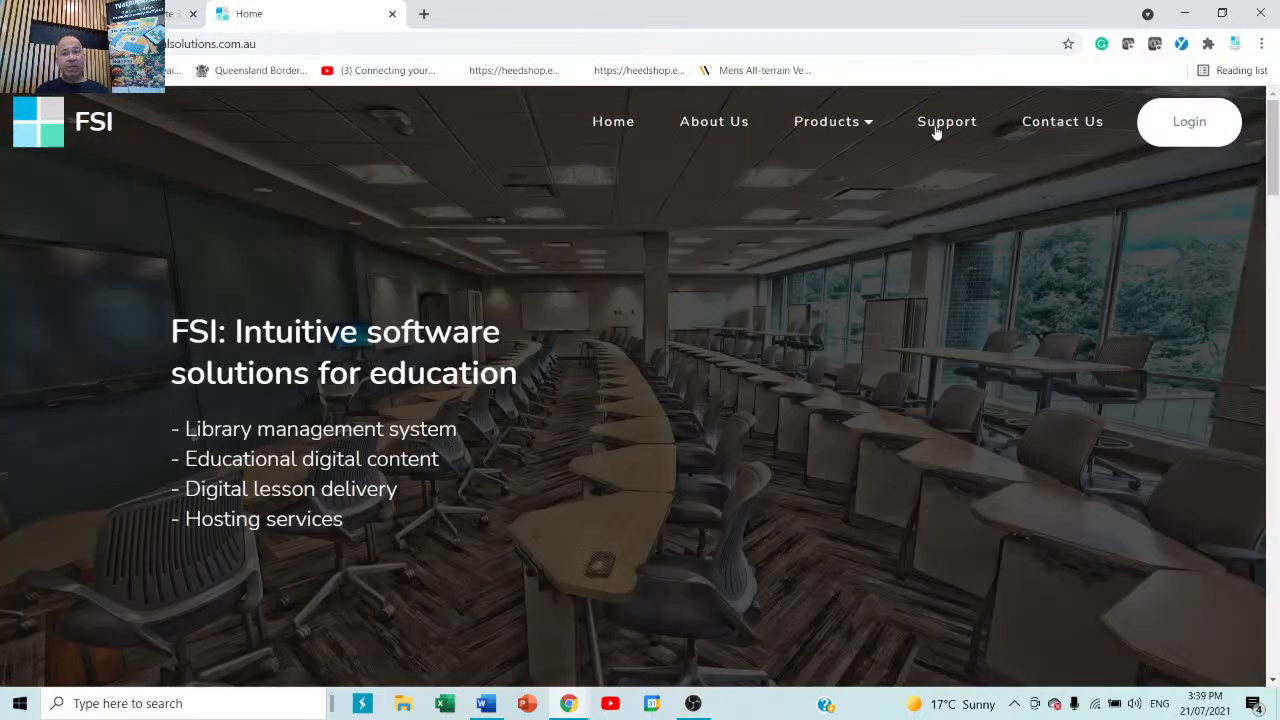
pyautogui.click(936, 130)
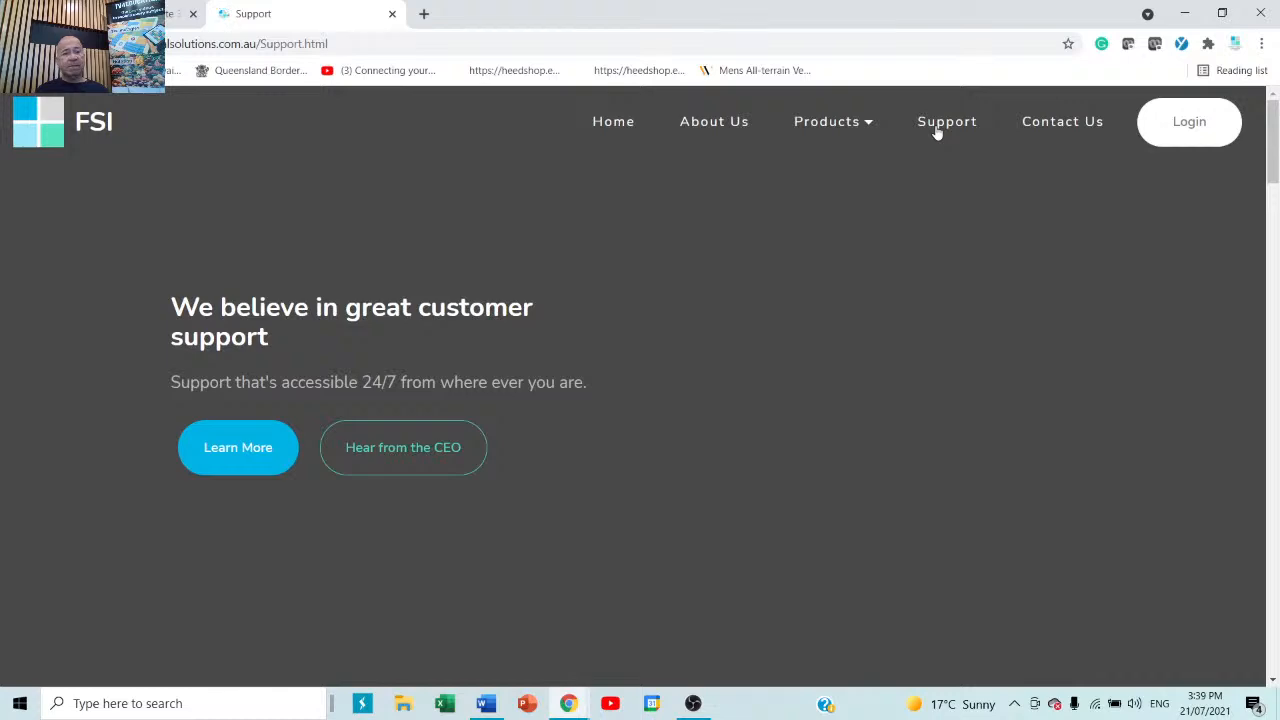
# Scroll through the phone, email, ticket, training, newsletter and FSI Community support options.
pyautogui.scroll(-3, 768, 413)
pyautogui.scroll(-2, 770, 420)
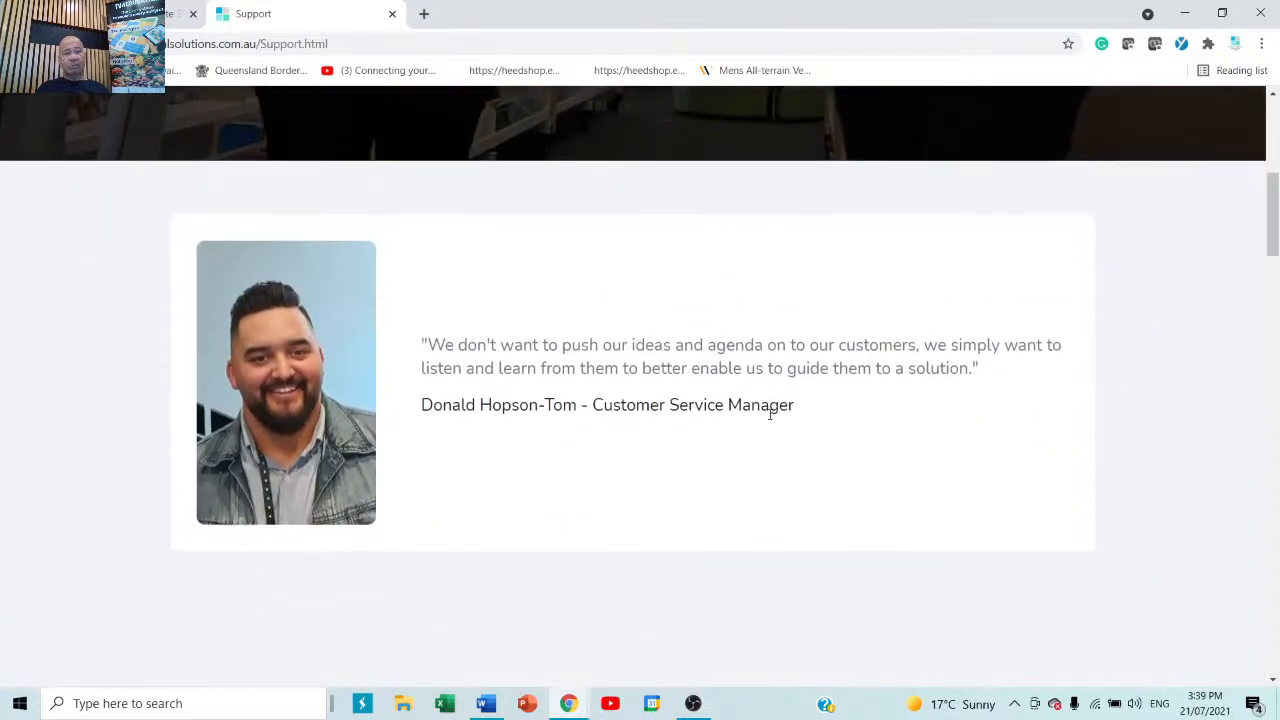
pyautogui.scroll(-5, 770, 415)
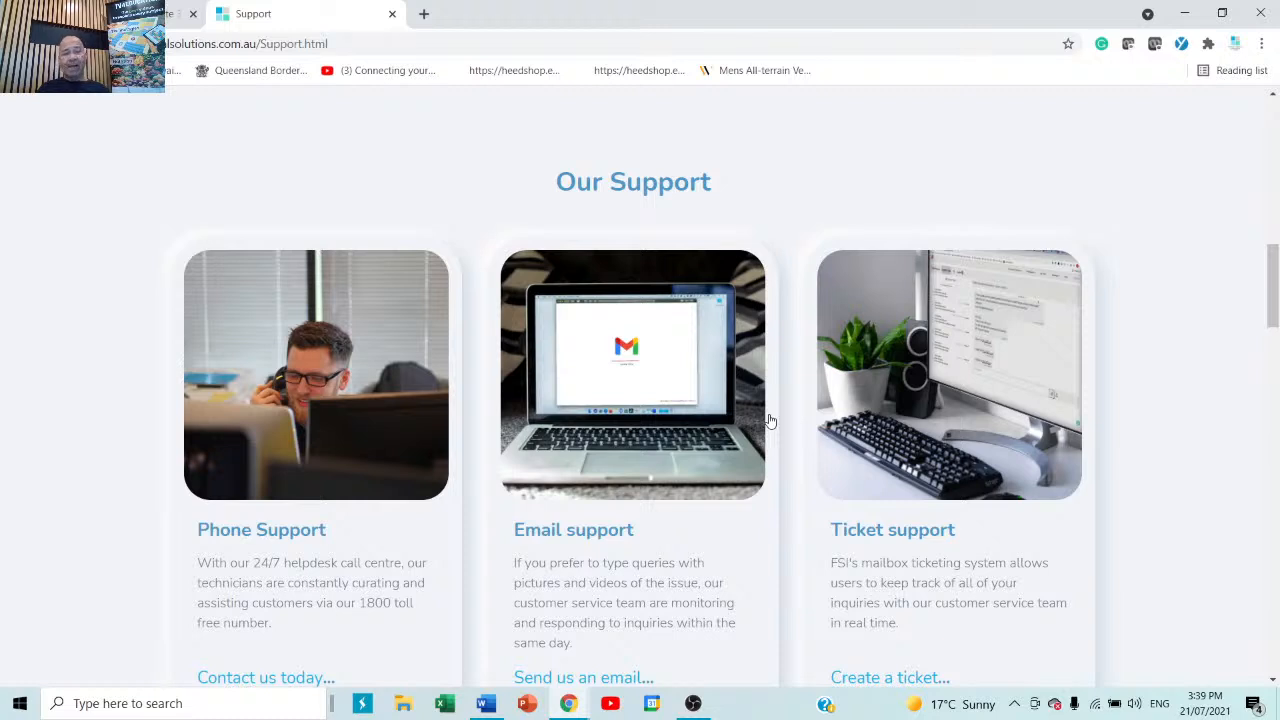
pyautogui.scroll(-2, 843, 483)
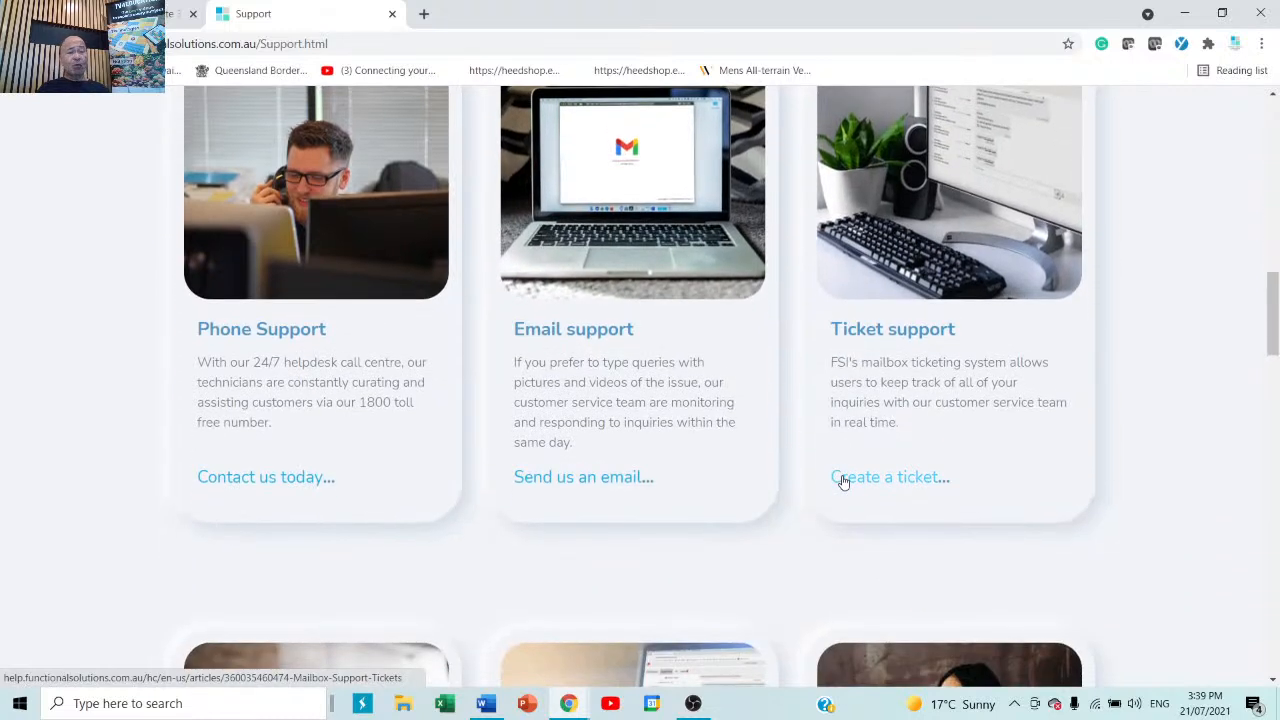
pyautogui.scroll(-3, 843, 483)
pyautogui.scroll(-4, 843, 483)
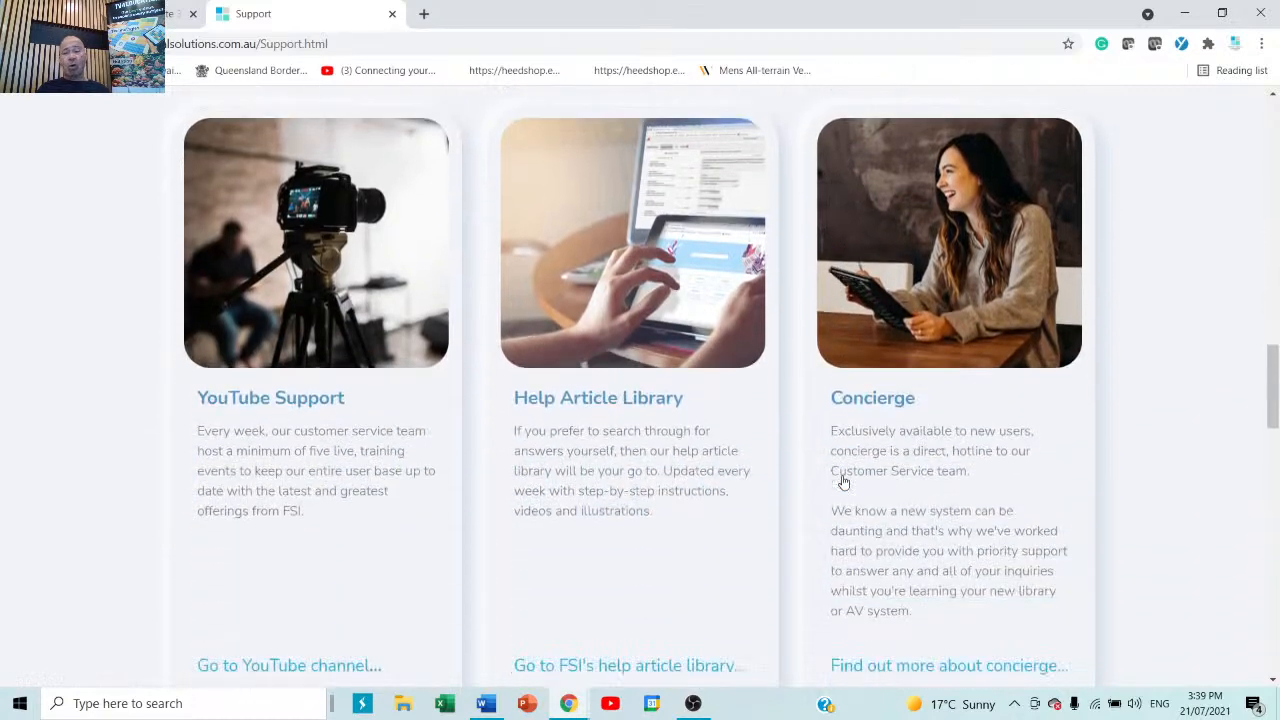
pyautogui.scroll(-5, 843, 483)
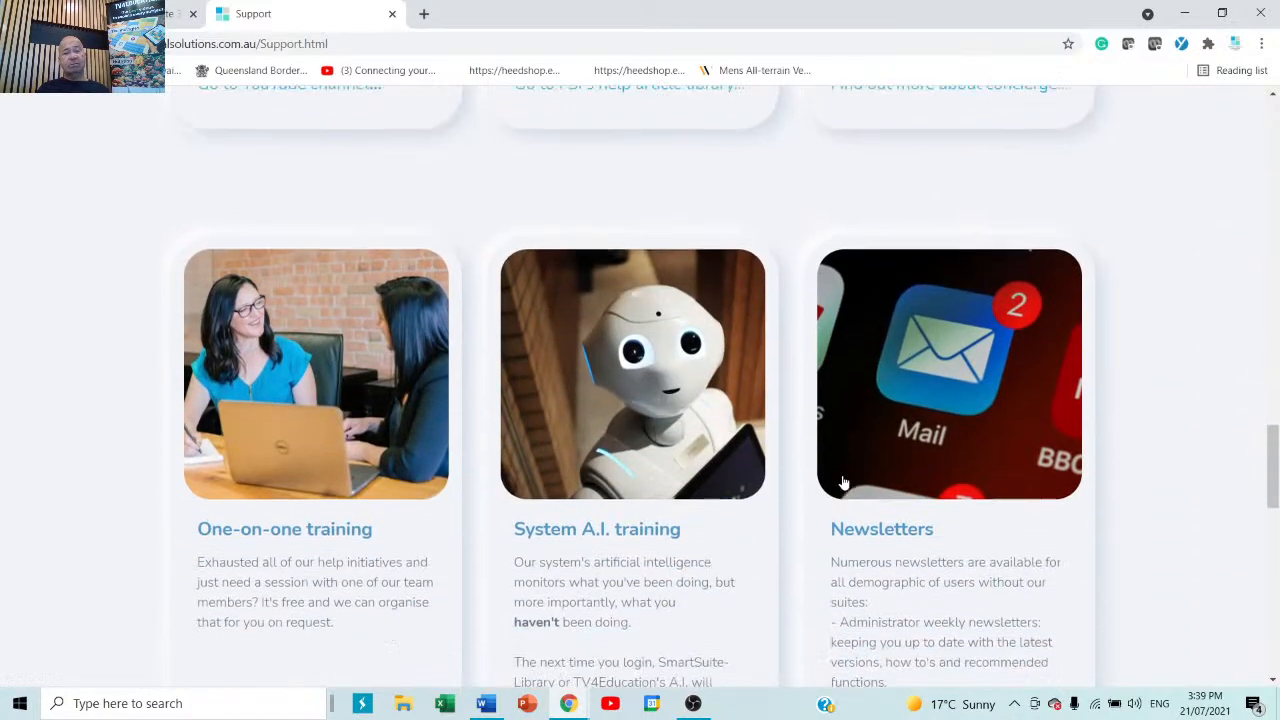
pyautogui.scroll(-4, 843, 483)
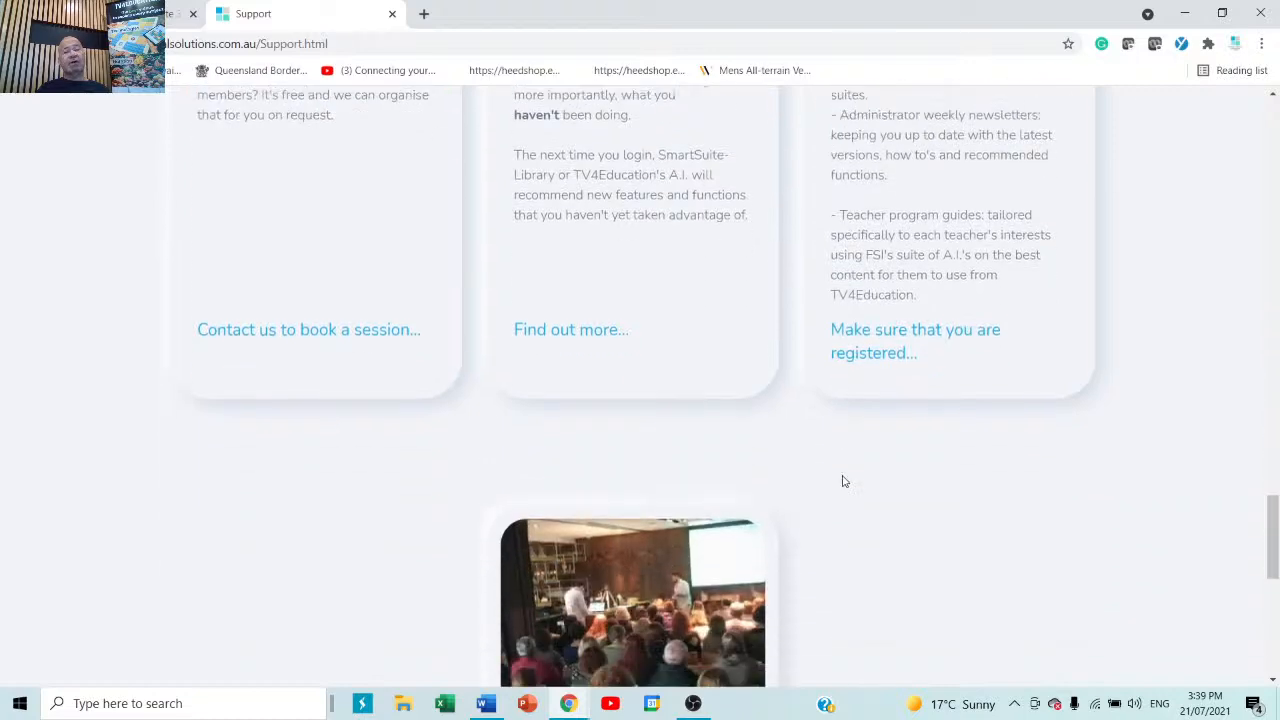
pyautogui.scroll(-3, 843, 483)
pyautogui.scroll(-1, 843, 482)
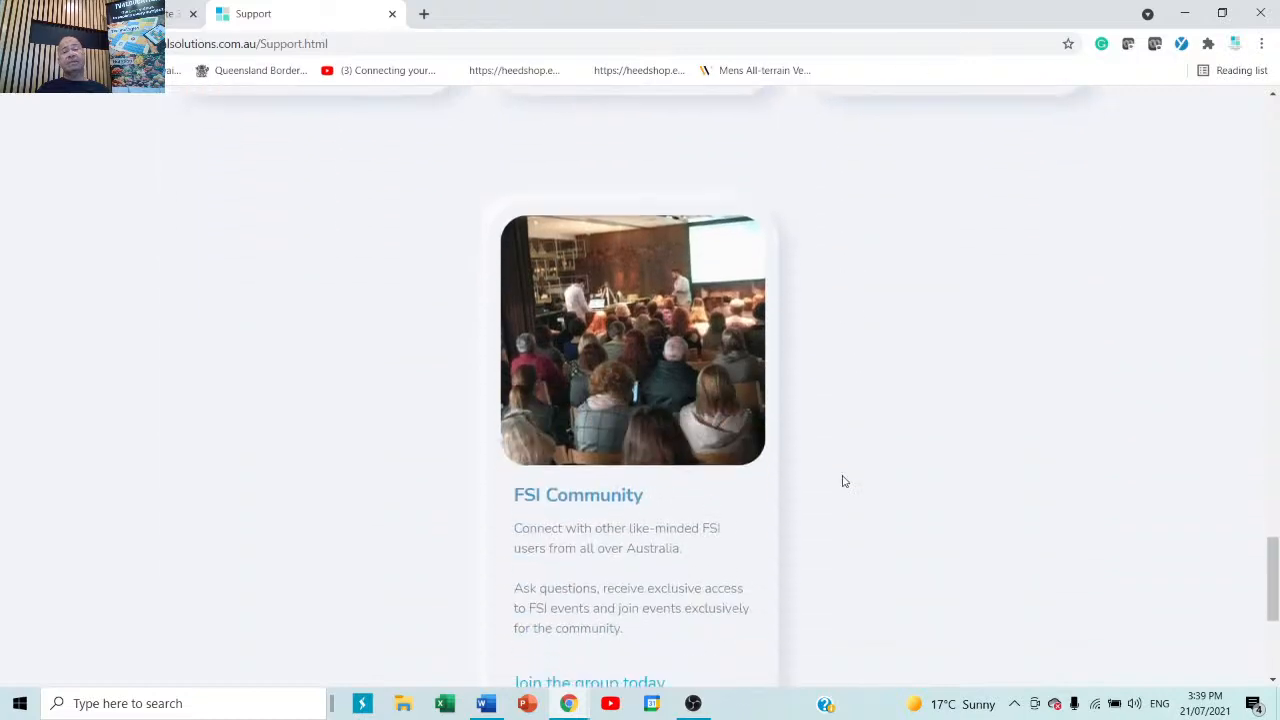
pyautogui.scroll(10, 843, 482)
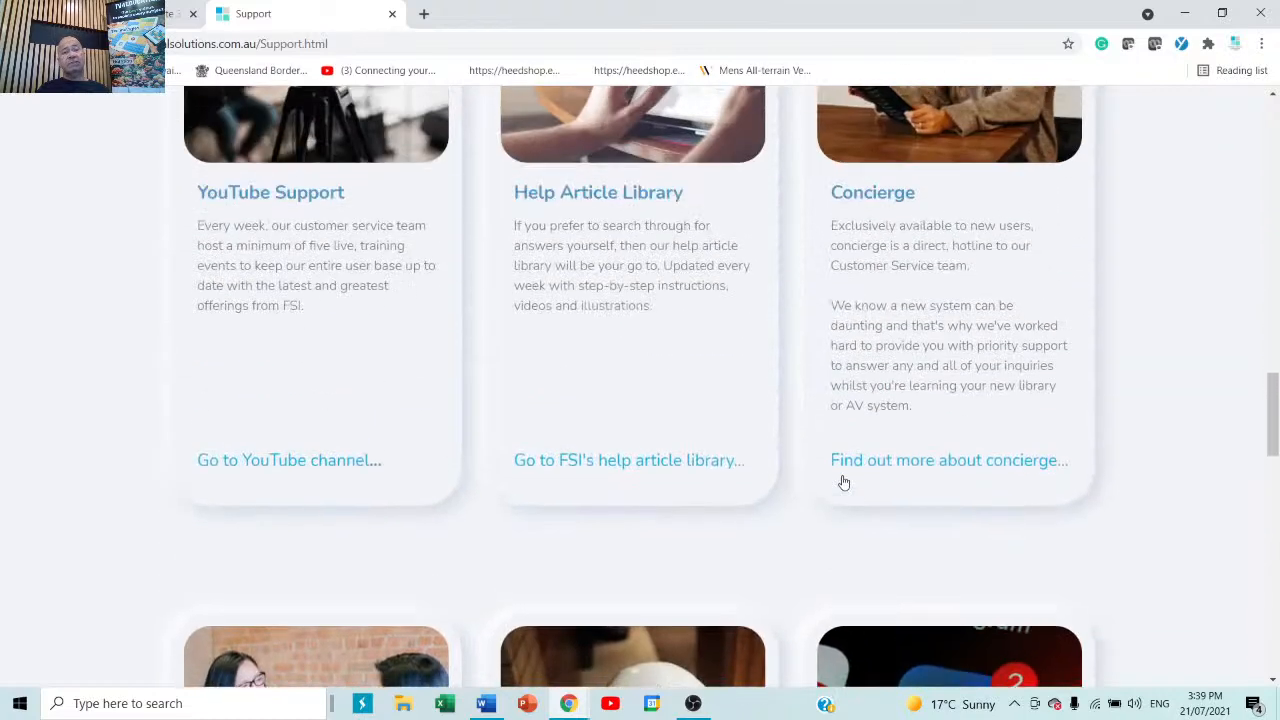
pyautogui.scroll(7, 843, 483)
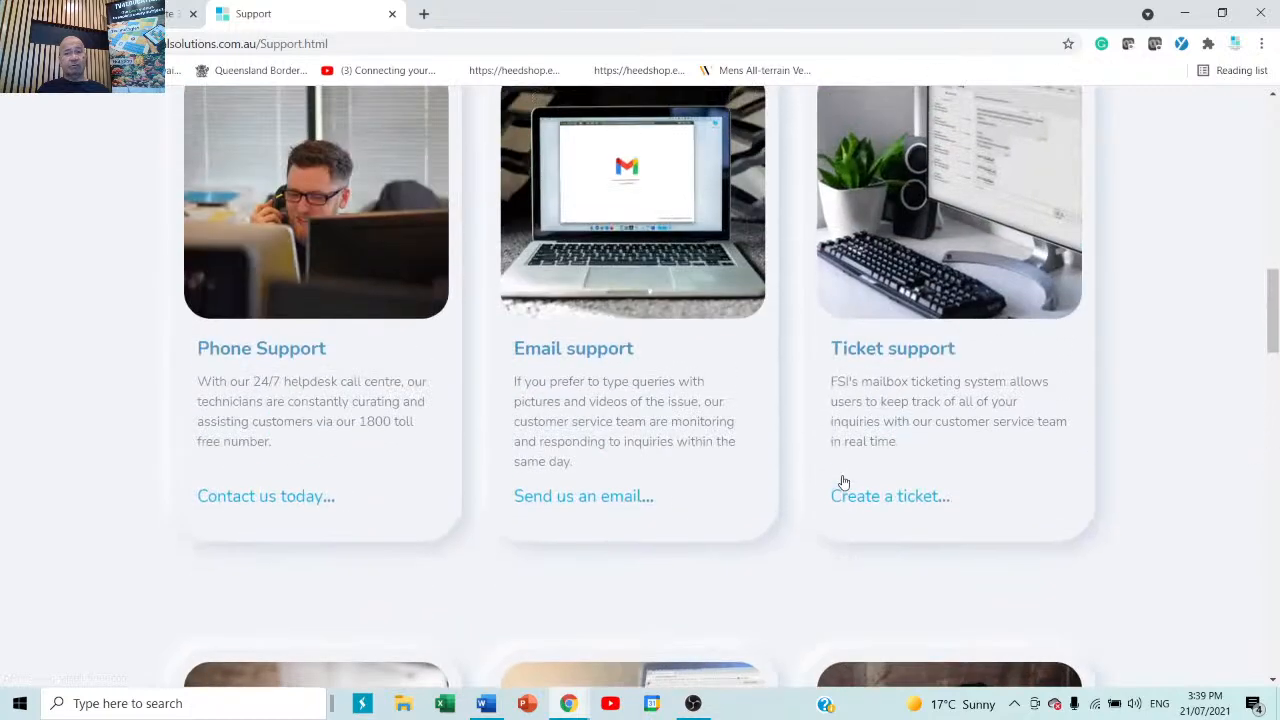
pyautogui.scroll(3, 843, 483)
pyautogui.scroll(3, 843, 482)
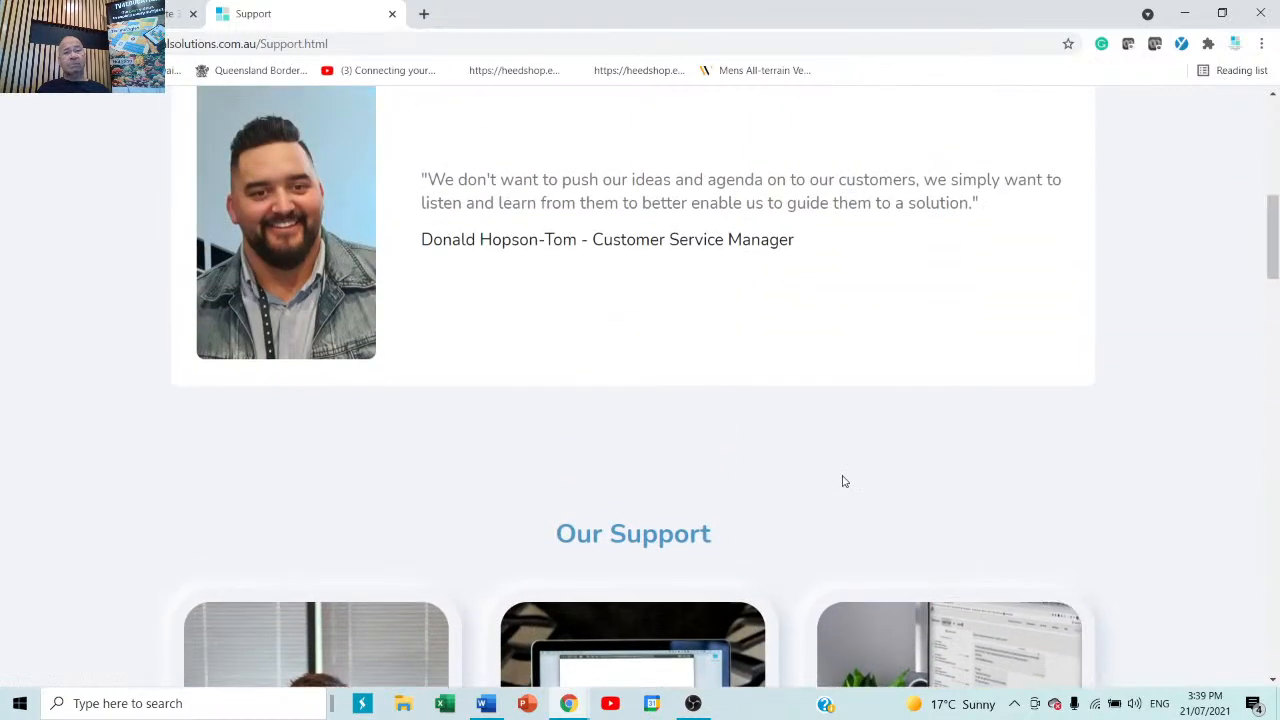